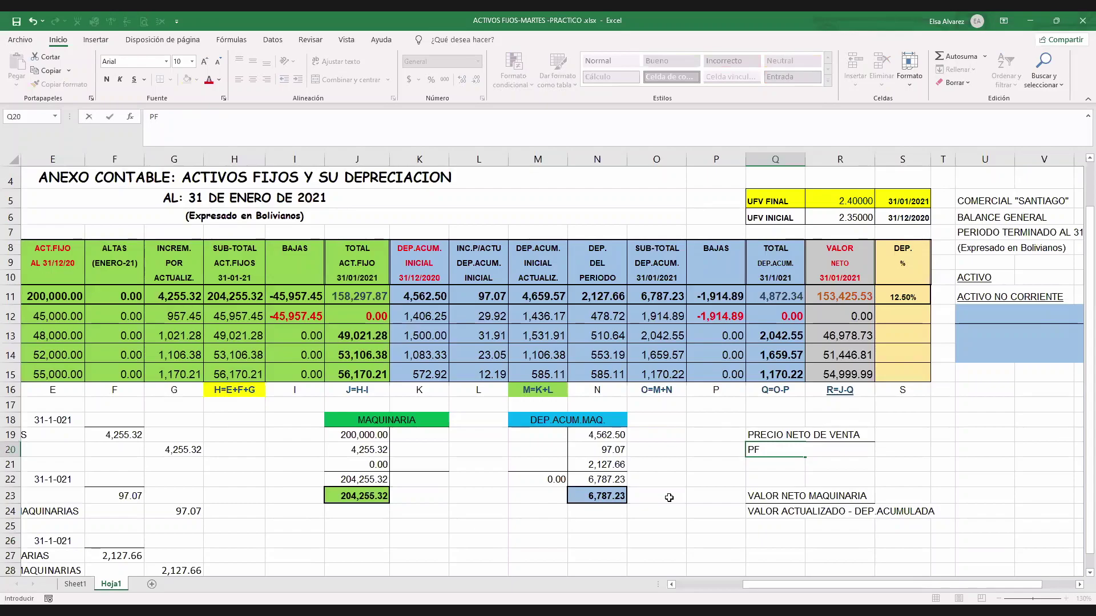
Enter the heading IVA in R20 and centre it together with the PF heading in Q20
text(IVA)
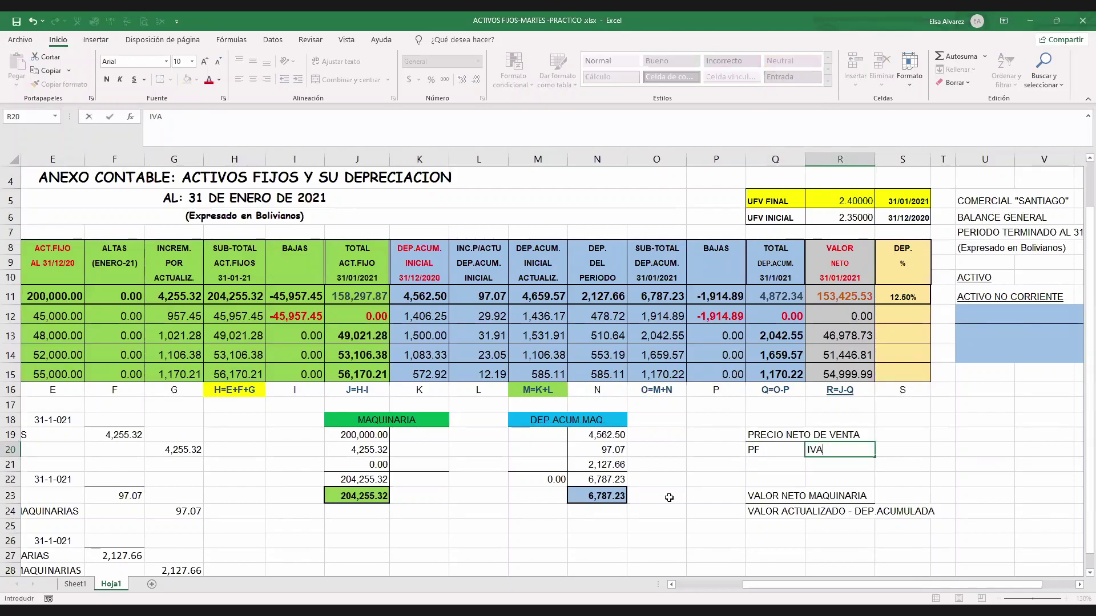
key(Return)
key(Up)
key(shift+Left)
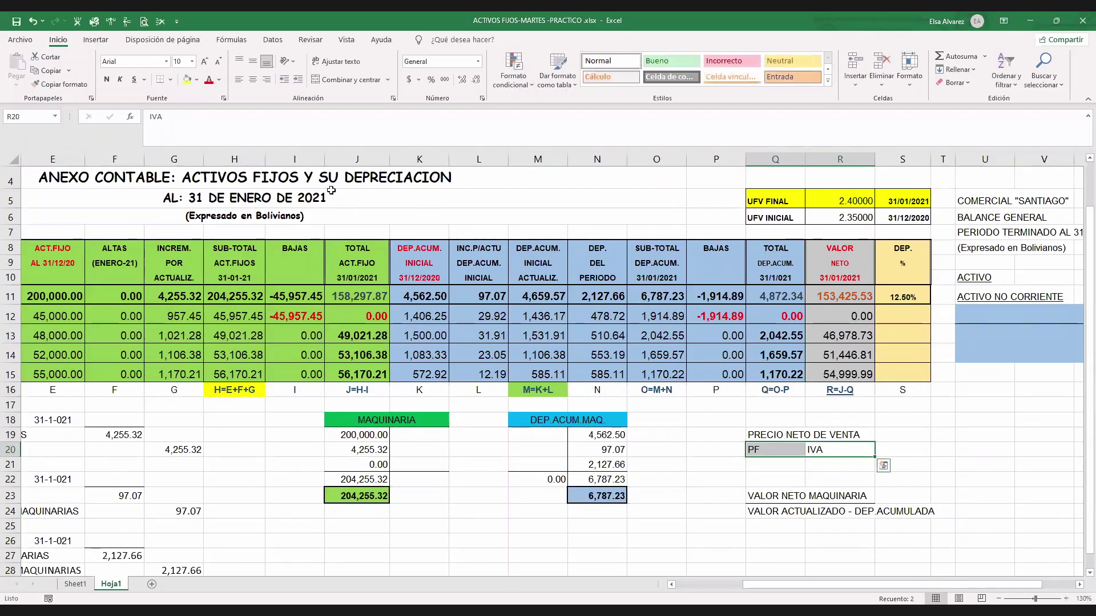
click(253, 79)
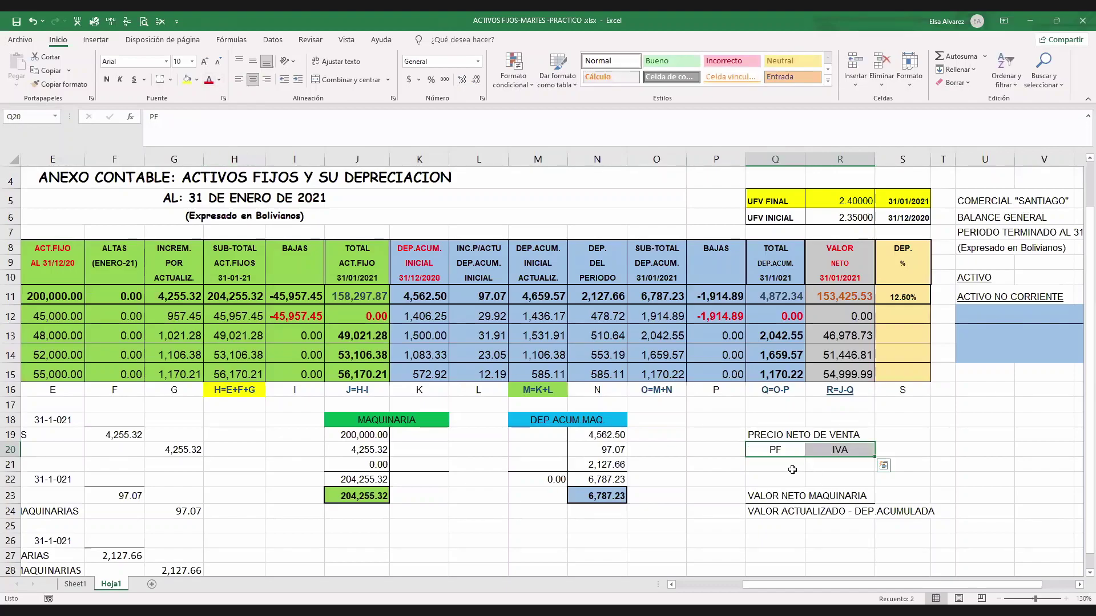
click(792, 467)
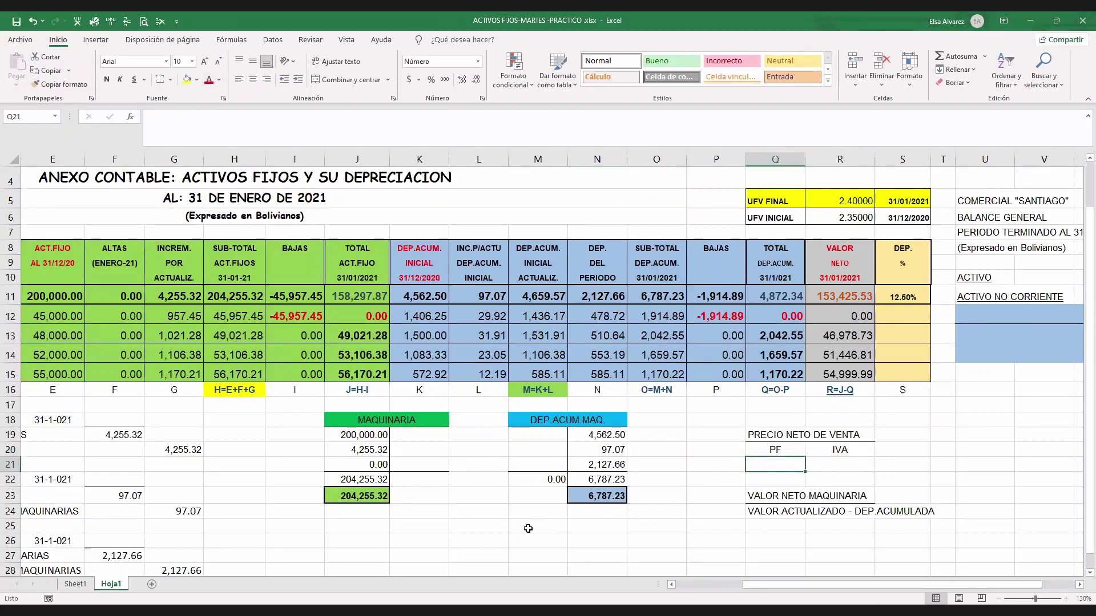
Look across the annex along row 16 from column A to W and check the machine sale data on Sheet1
click(292, 397)
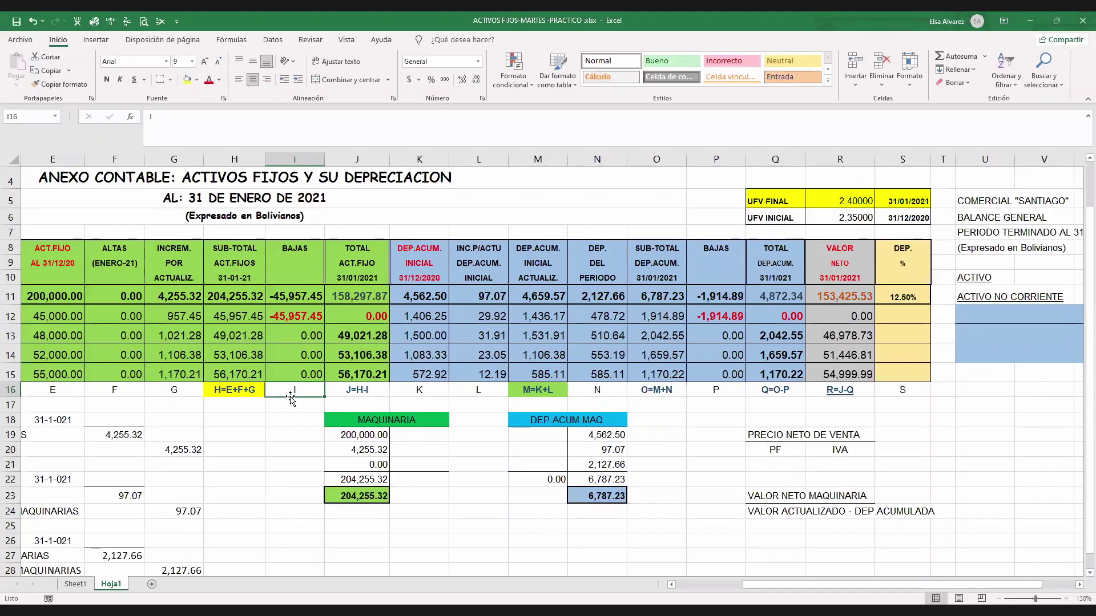
key(Left)
key(Left)
key(Left)
key(Left)
key(Left)
key(Left)
key(Left)
key(Left)
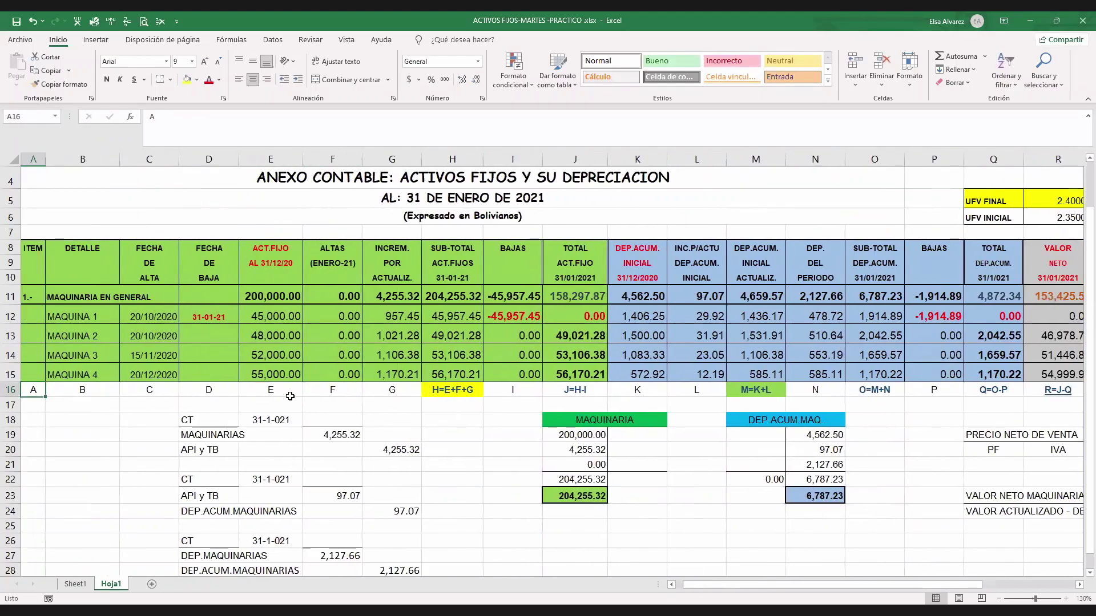
key(Right)
key(Right)
key(Right)
key(Right)
key(Right)
key(Right)
key(Right)
key(Right)
key(Right)
key(Right)
key(Right)
key(Right)
key(Right)
key(Right)
key(Right)
key(Right)
key(Right)
key(Right)
key(Right)
key(Right)
key(Right)
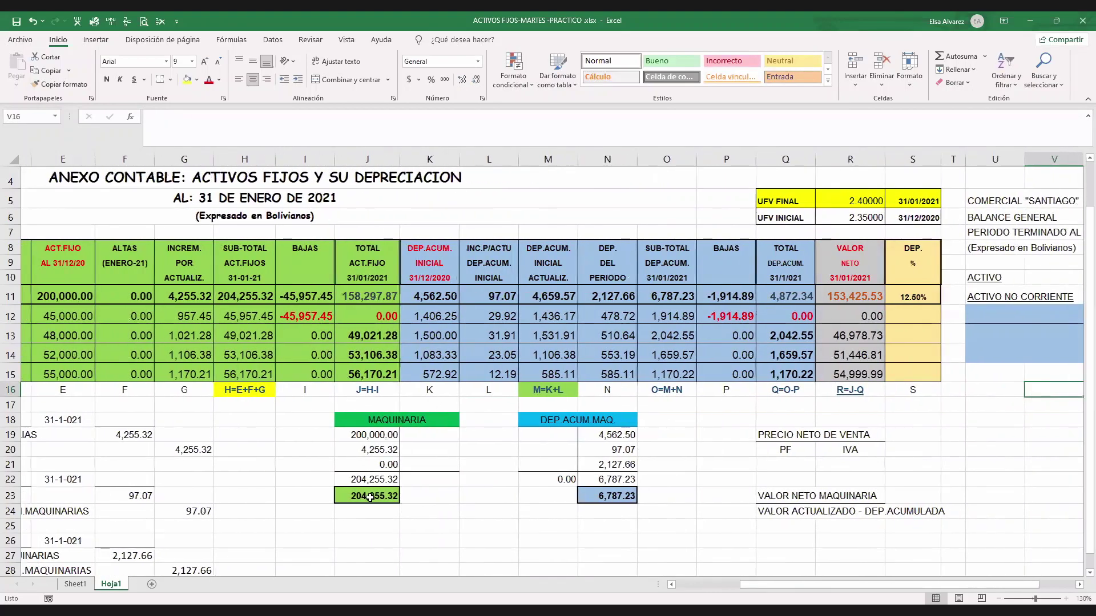
key(Right)
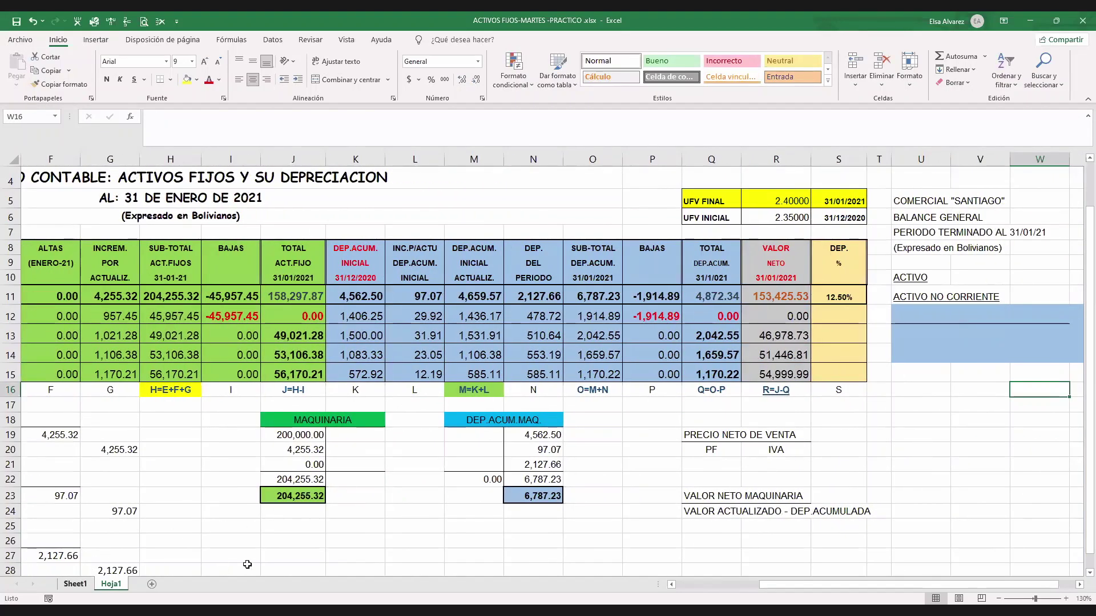
key(ctrl+Page_Up)
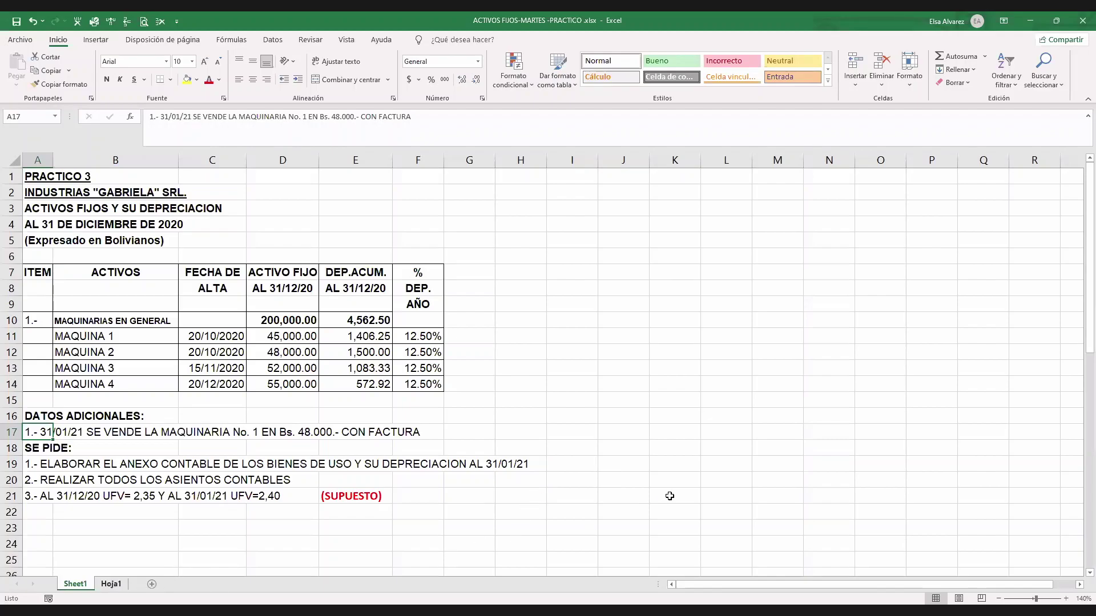
Enter the invoiced price 48000 under PF in cell Q21 of Hoja1
key(ctrl+Page_Down)
click(722, 465)
text(1)
key(BackSpace)
text(48000)
key(Return)
click(724, 467)
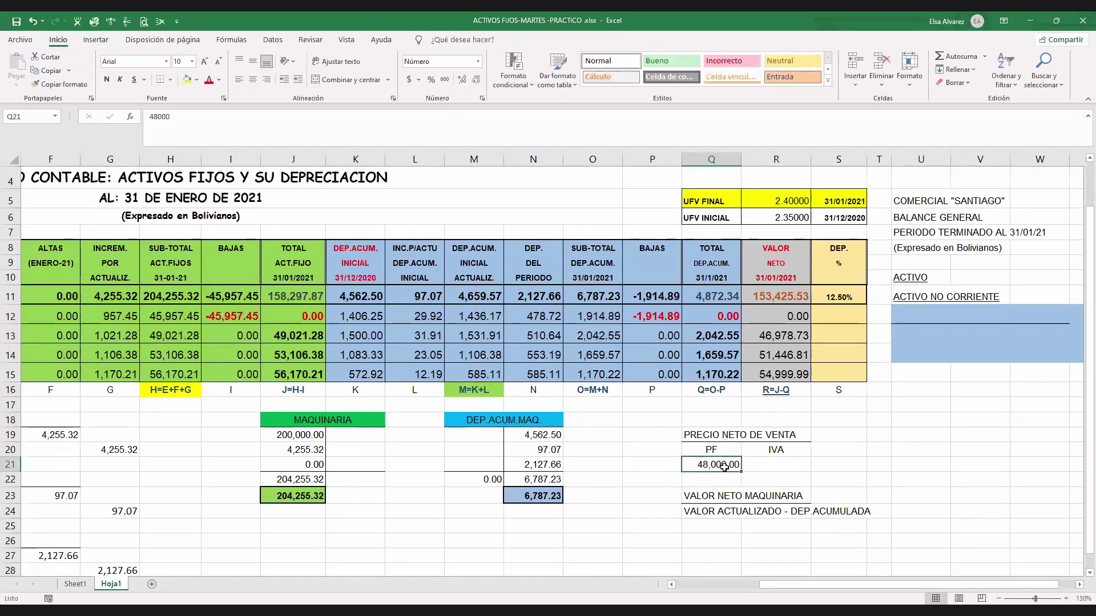
Calculate the negative 13% IVA in R21 with the formula =-Q21*0.13
key(Right)
text(=-Q21*)
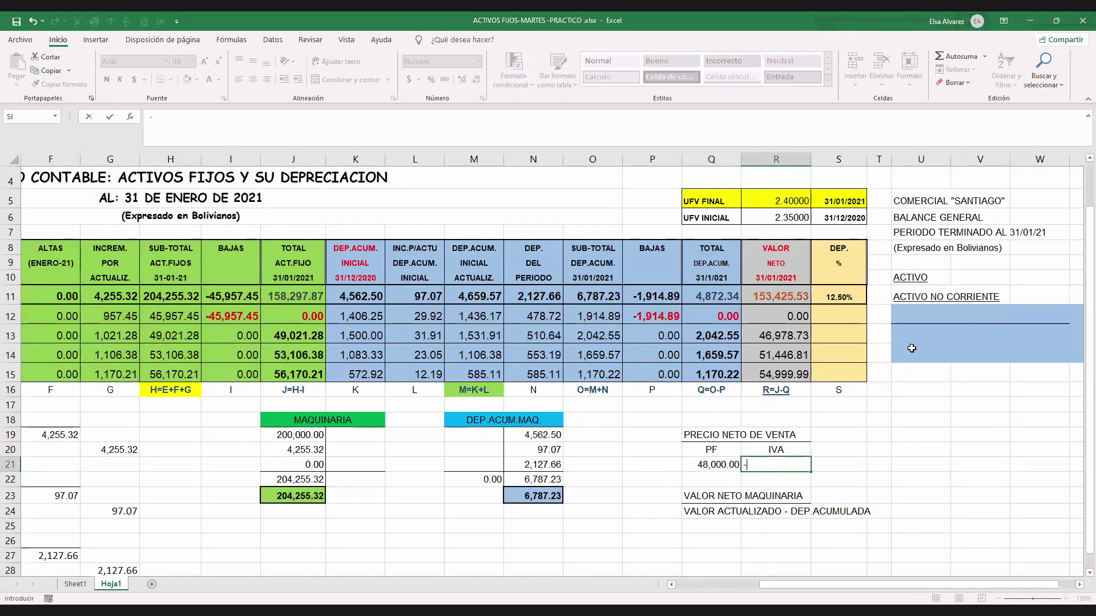
text(0.13)
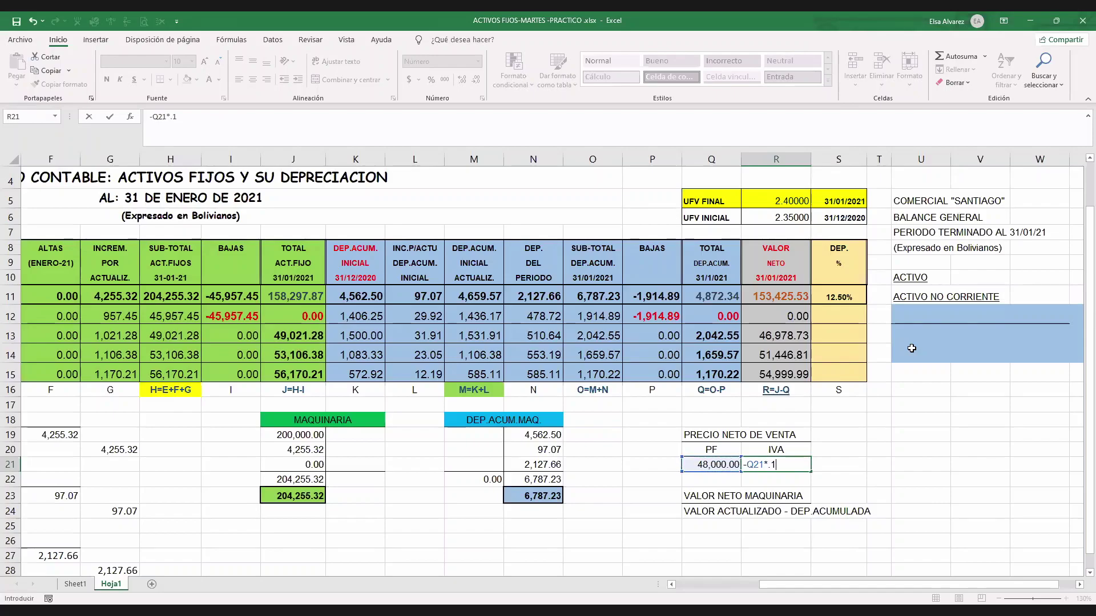
key(Return)
key(Up)
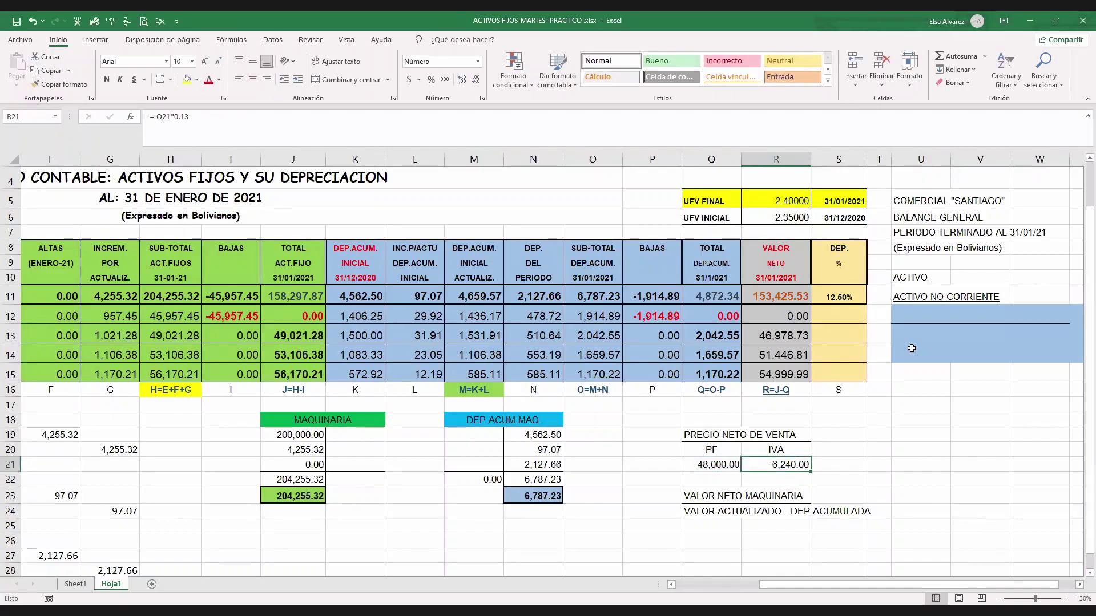
Total Q21:R21 in S19 as the PRECIO NETO DE VENTA with a SUMA formula
key(Up)
key(Up)
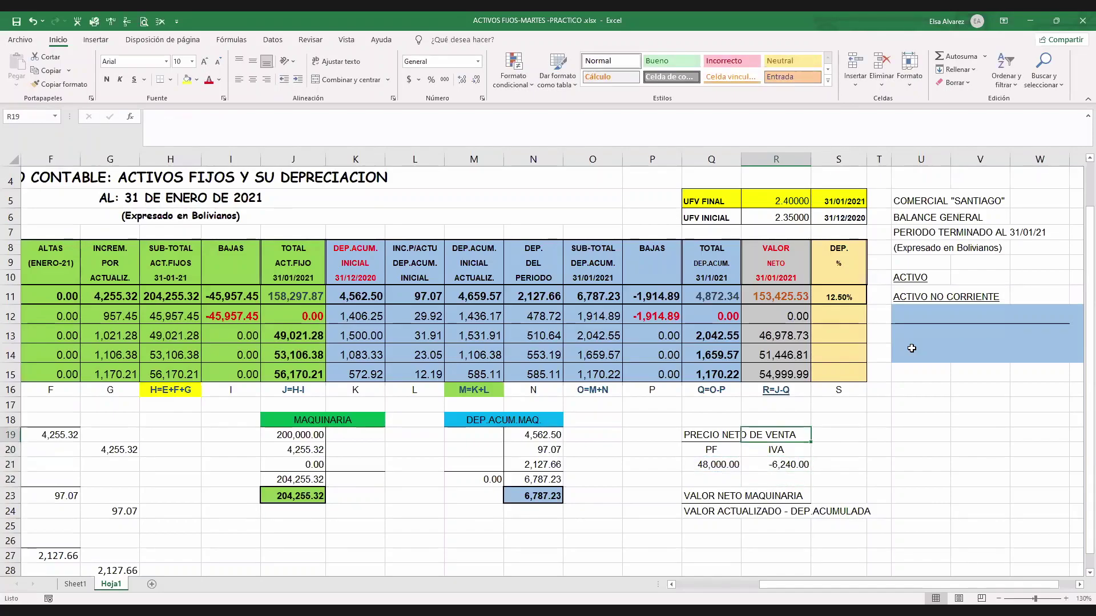
key(Right)
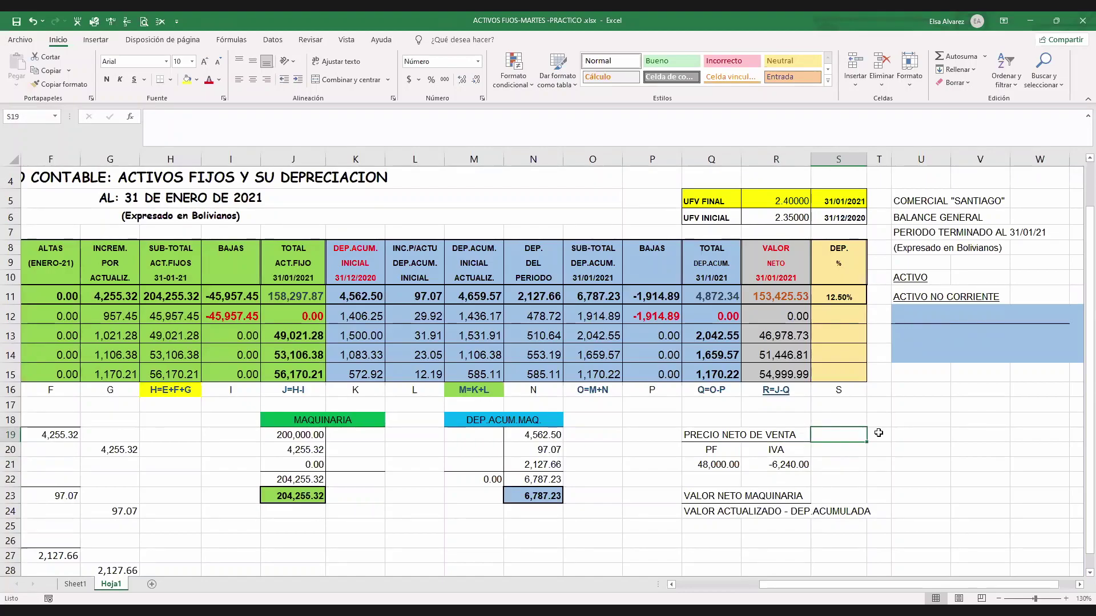
key(alt+equal)
drag(788, 464, 718, 465)
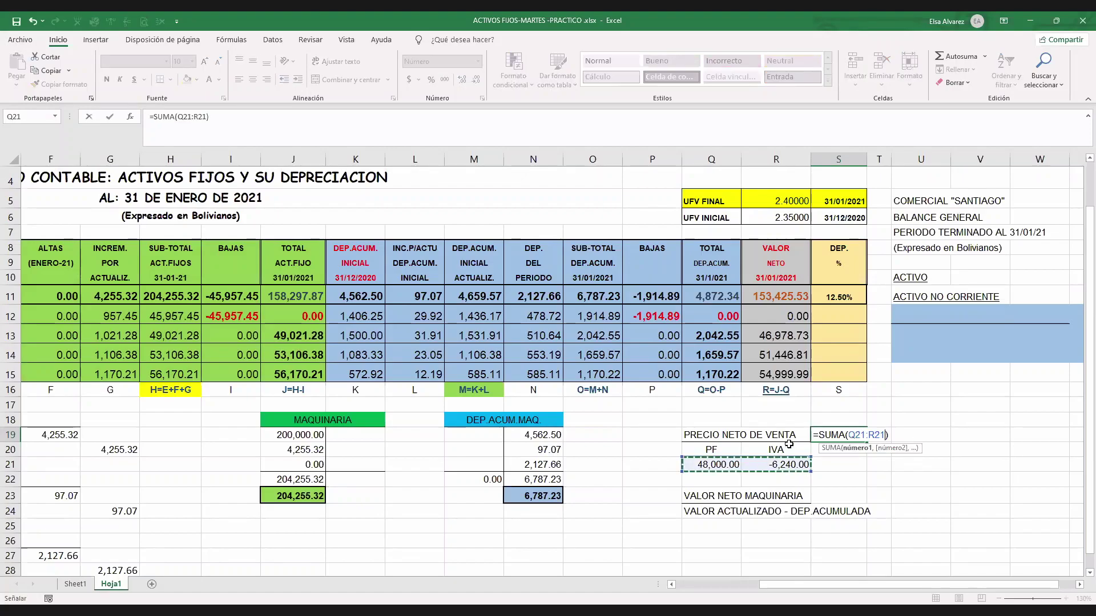
key(Return)
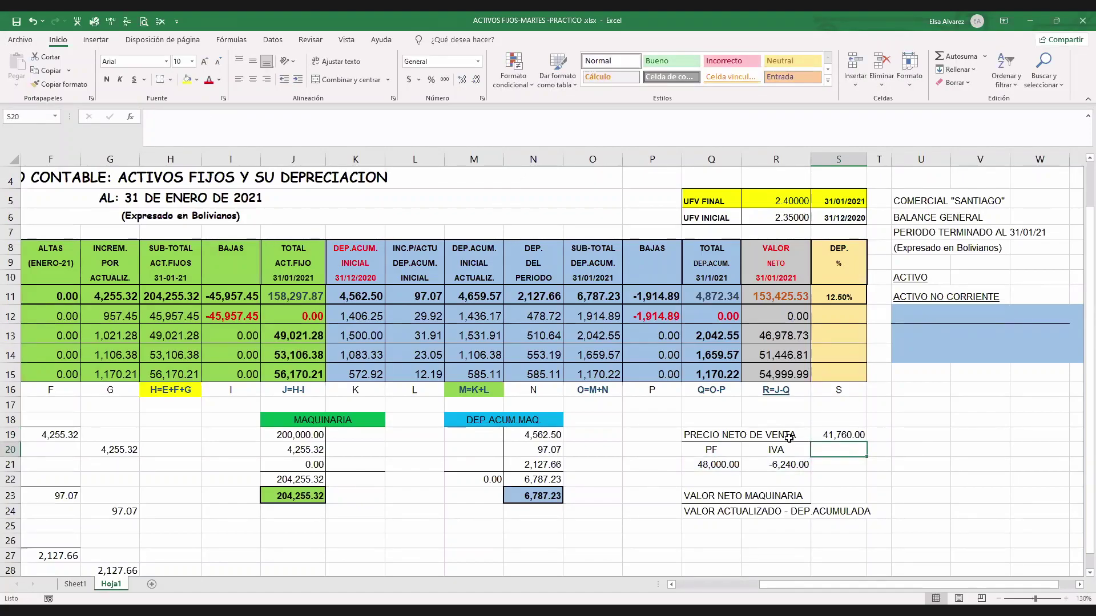
key(Up)
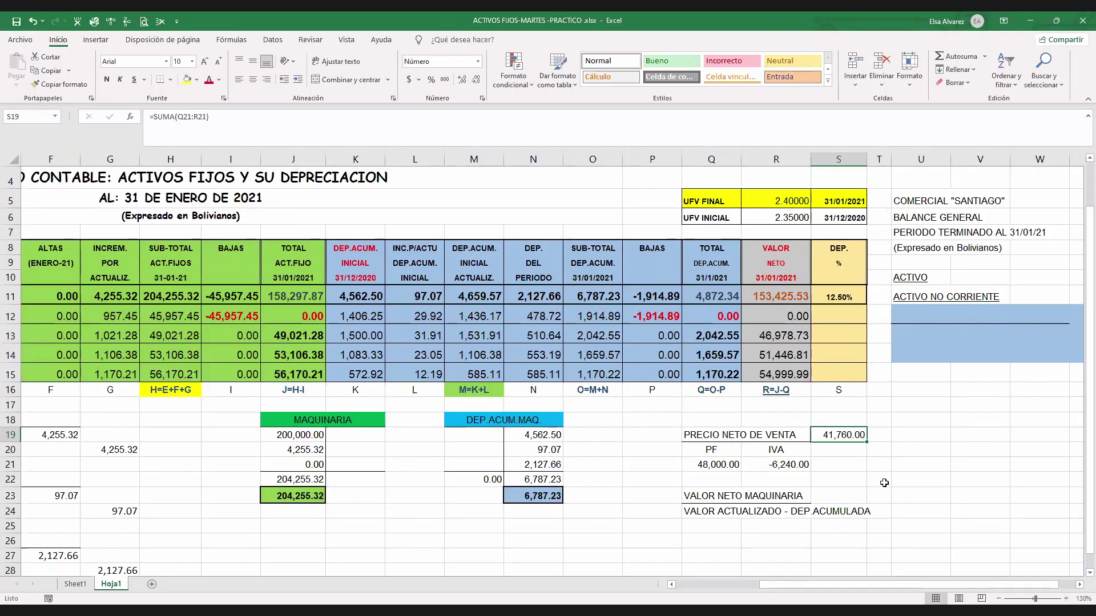
Replace the description under VALOR NETO MAQUINARIA with the centred headings VA in Q24 and DEP.ACUM. in R24
click(880, 482)
click(843, 437)
click(729, 495)
click(732, 510)
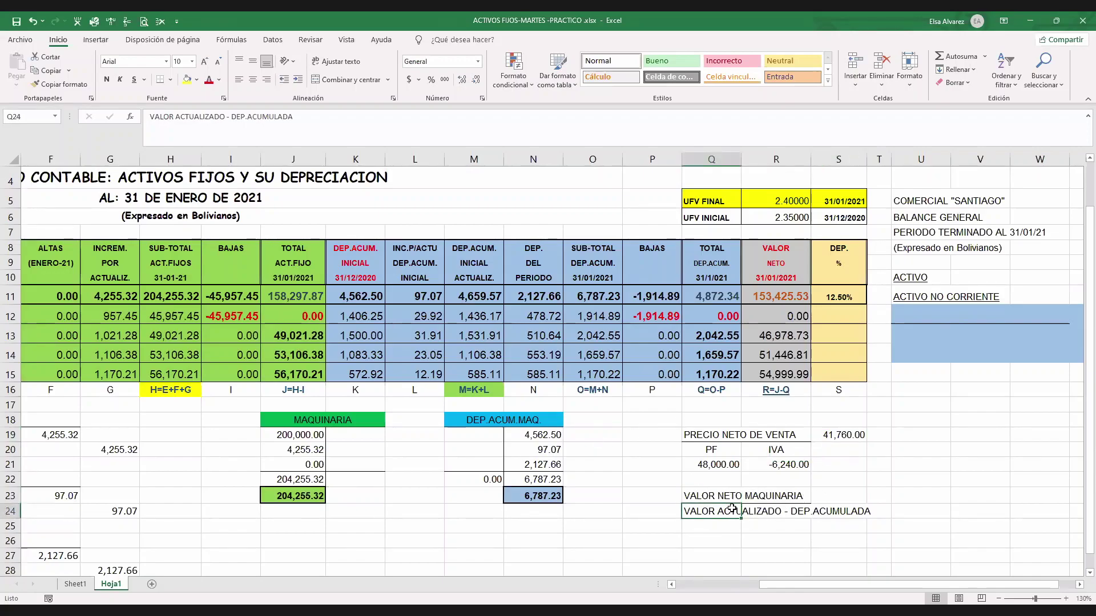
text(VA)
key(Tab)
text(-)
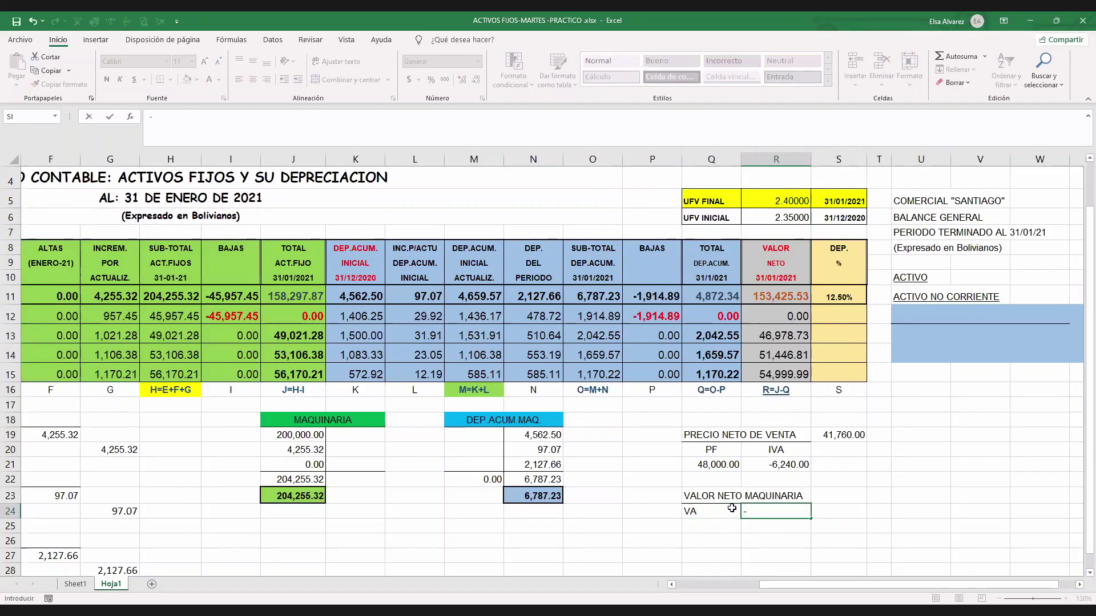
key(BackSpace)
text(DEP.ACUM.)
key(Return)
key(Up)
key(shift+Left)
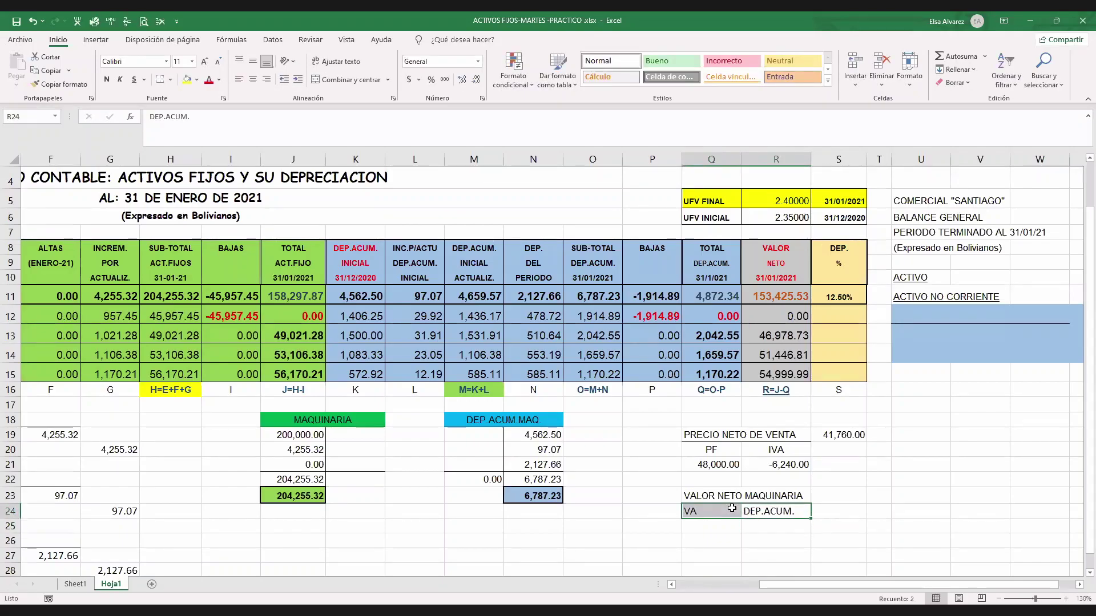
click(239, 79)
click(253, 79)
Link Q25 under VA to MAQUINA 1's updated asset subtotal in H12
click(716, 529)
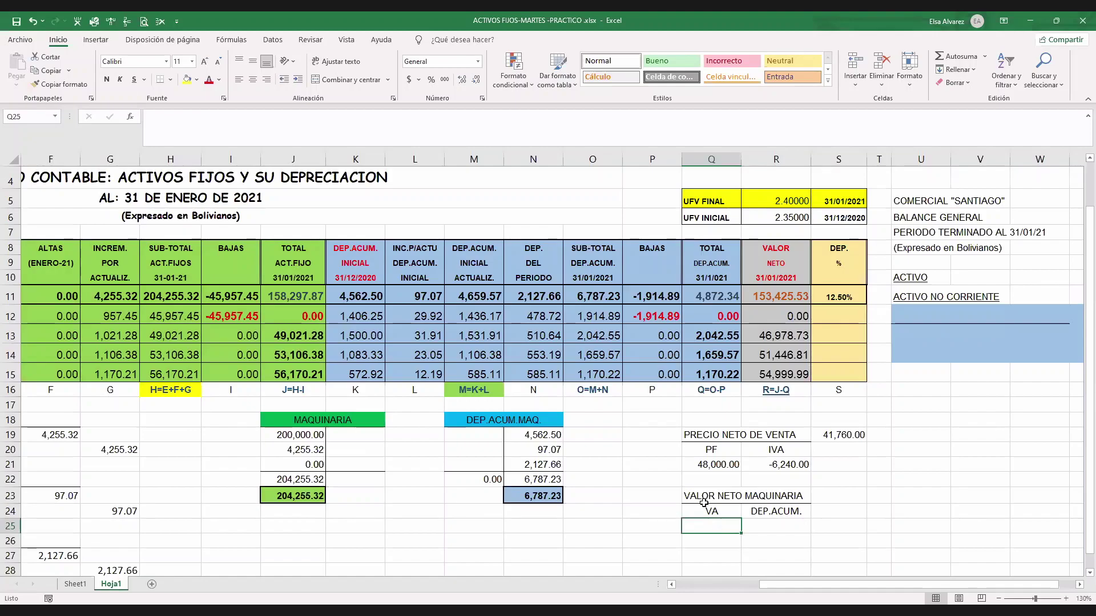
text(+)
click(177, 316)
key(Return)
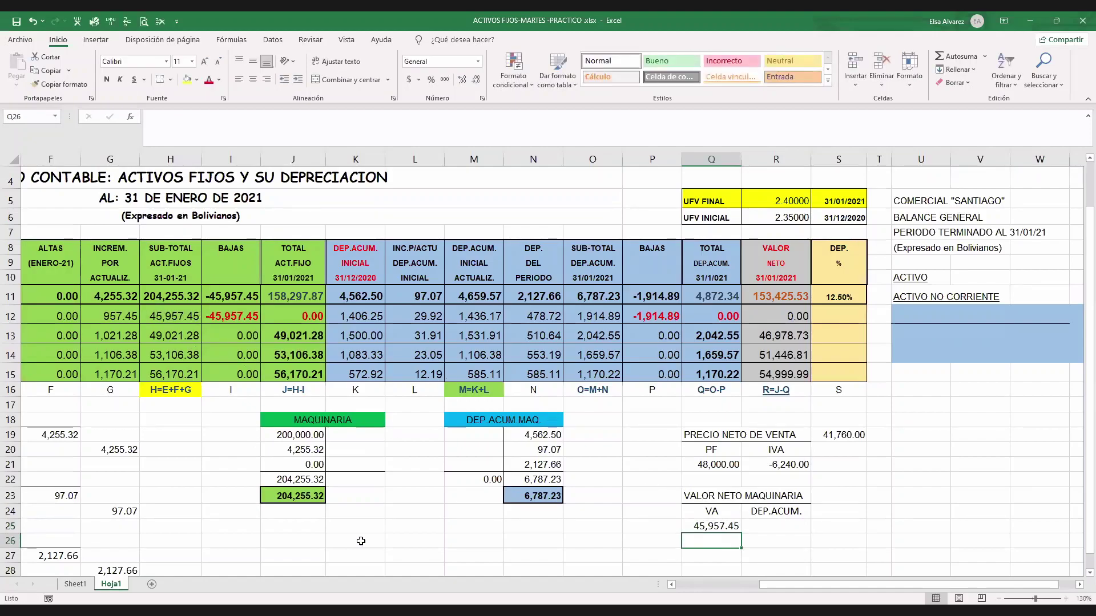
key(Up)
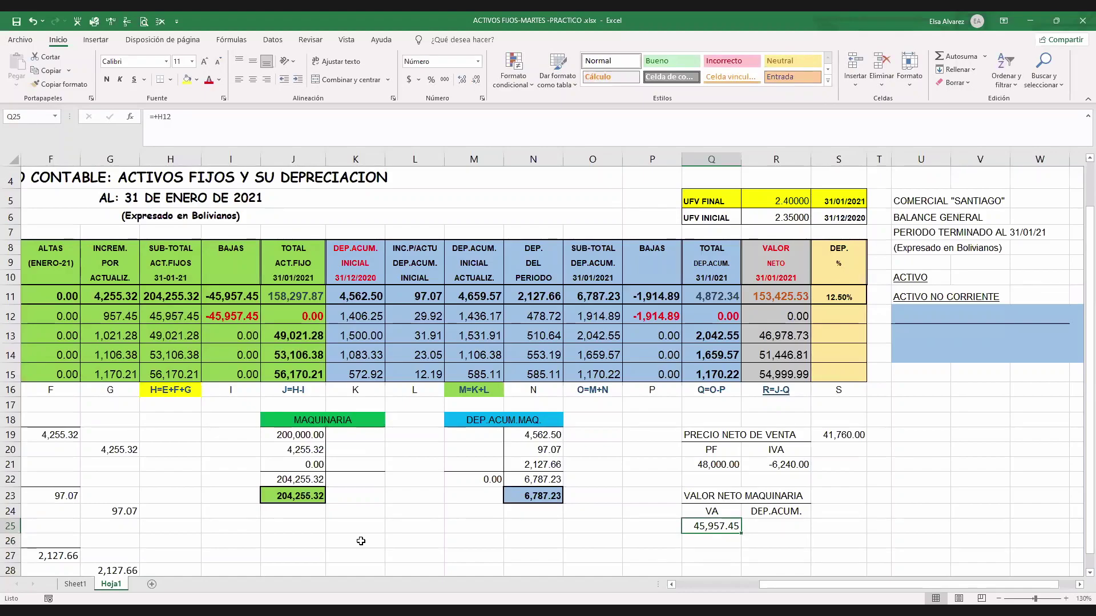
Link R25 under DEP.ACUM. to MAQUINA 1's accumulated depreciation subtotal in O12 and make it negative
key(Right)
text(+)
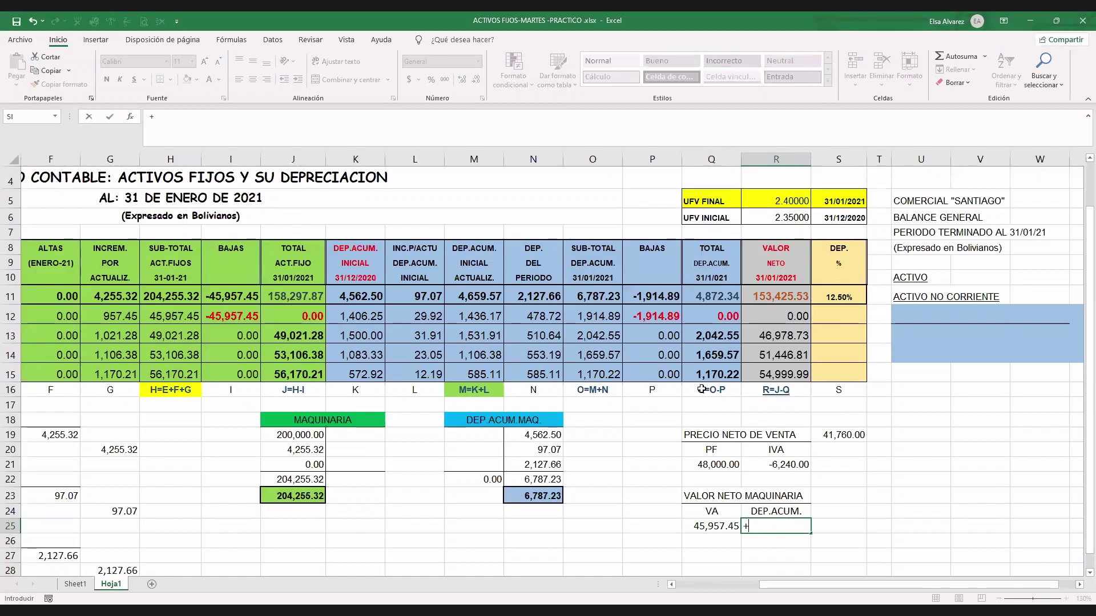
click(606, 314)
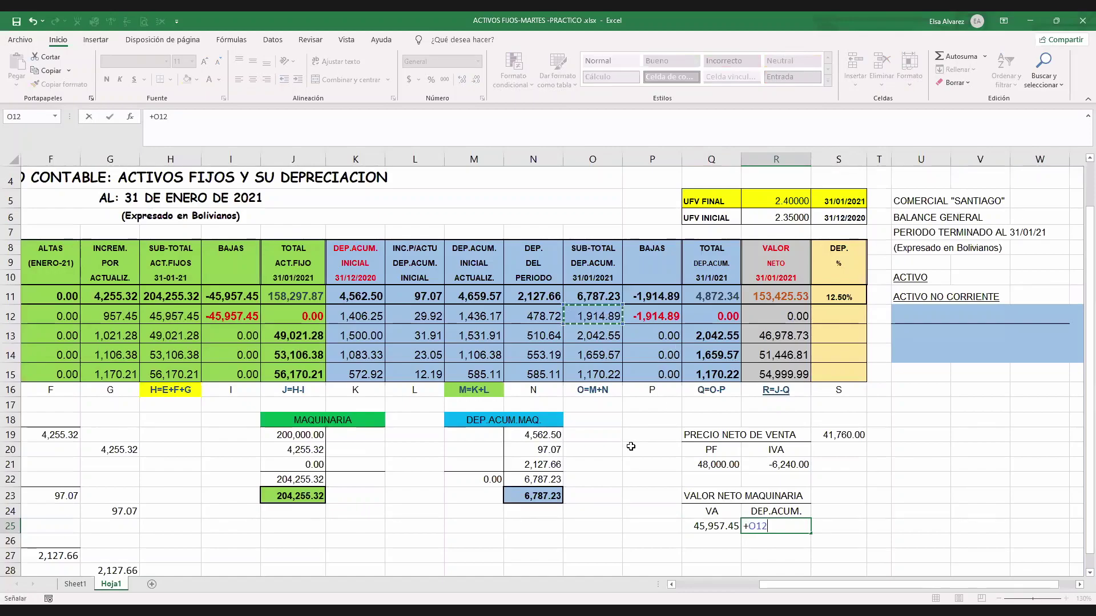
key(Return)
key(Up)
key(F2)
key(Home)
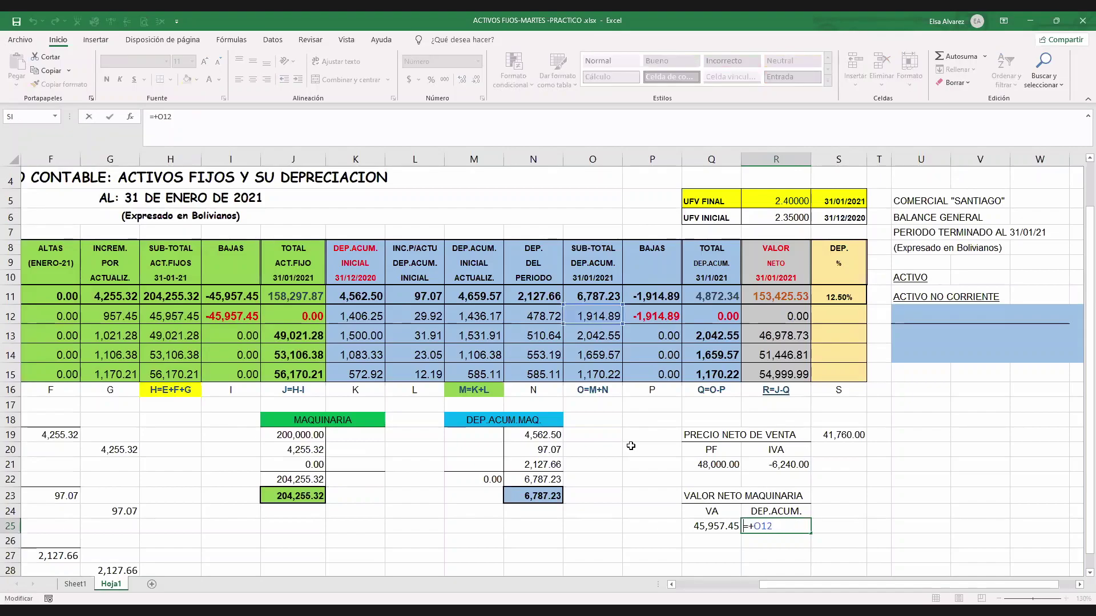
text(-)
key(Return)
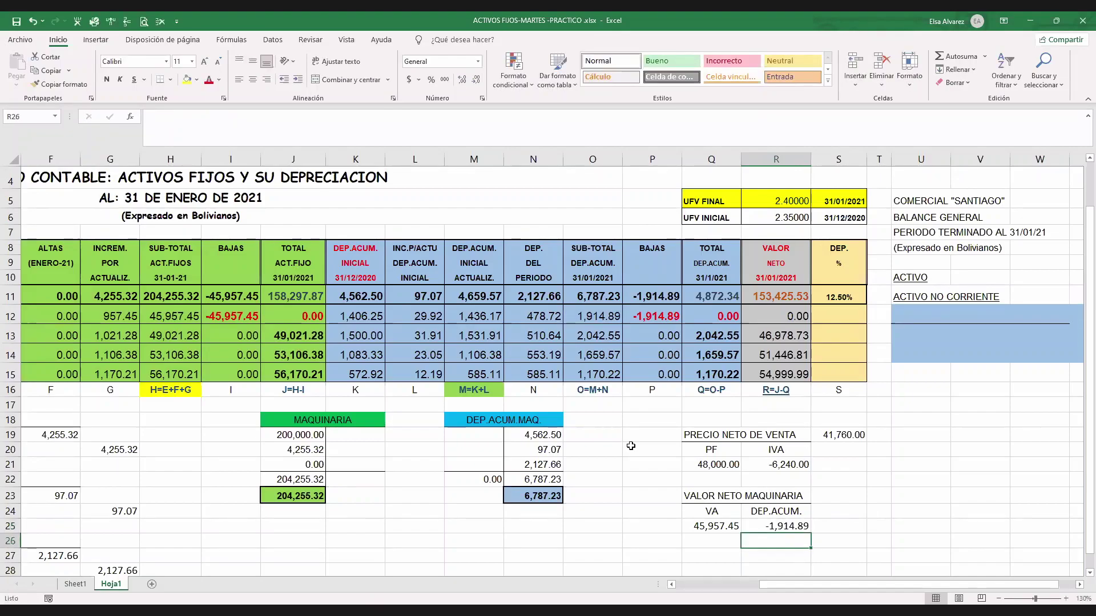
Total Q25:R25 in S23 as the VALOR NETO MAQUINARIA with a SUMA formula
click(849, 492)
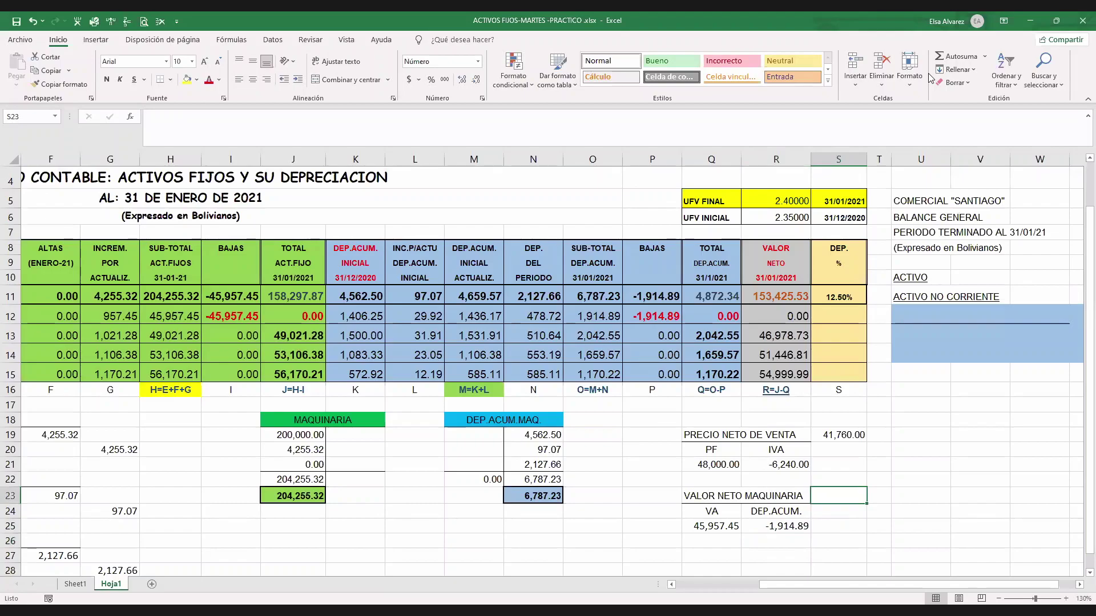
click(954, 57)
click(711, 525)
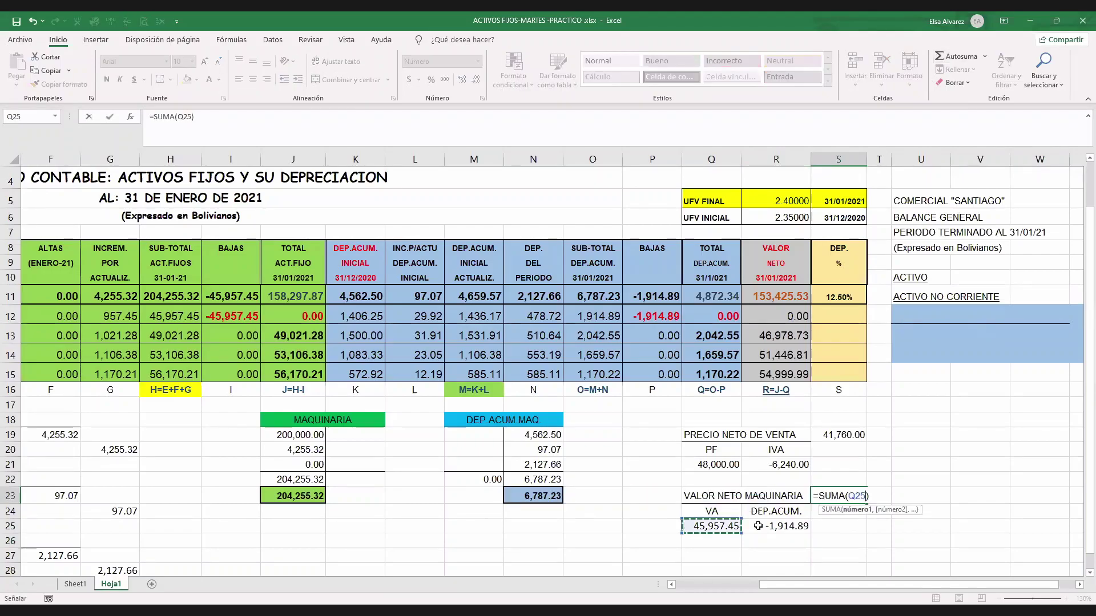
shift+click(780, 526)
key(Return)
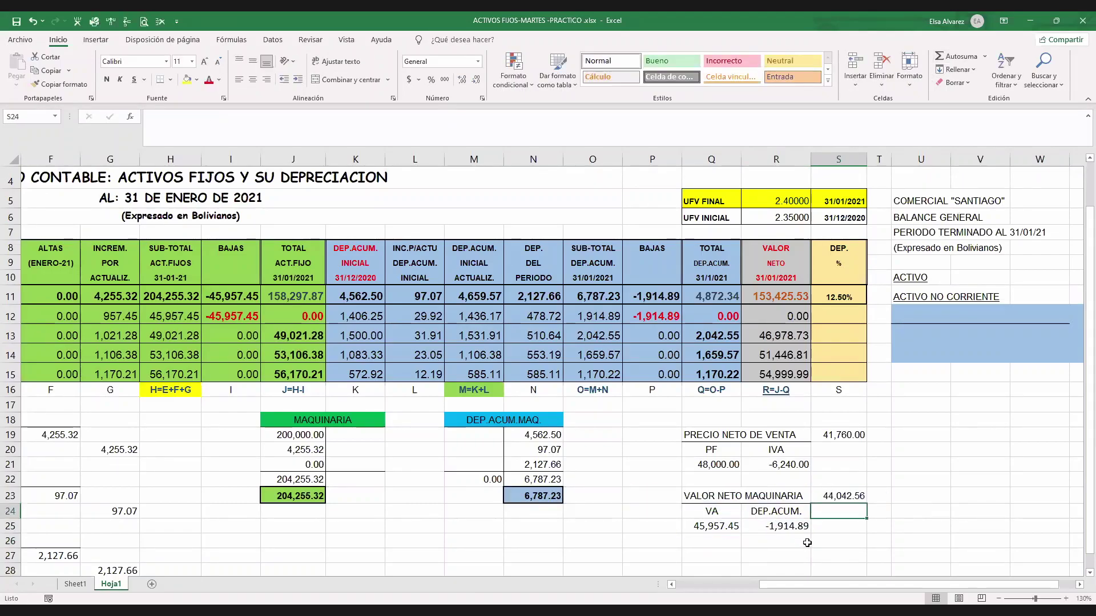
Frame S26 with a thick outside border and fill Q26:S26 yellow as the result row
scroll(825, 543, down, 1)
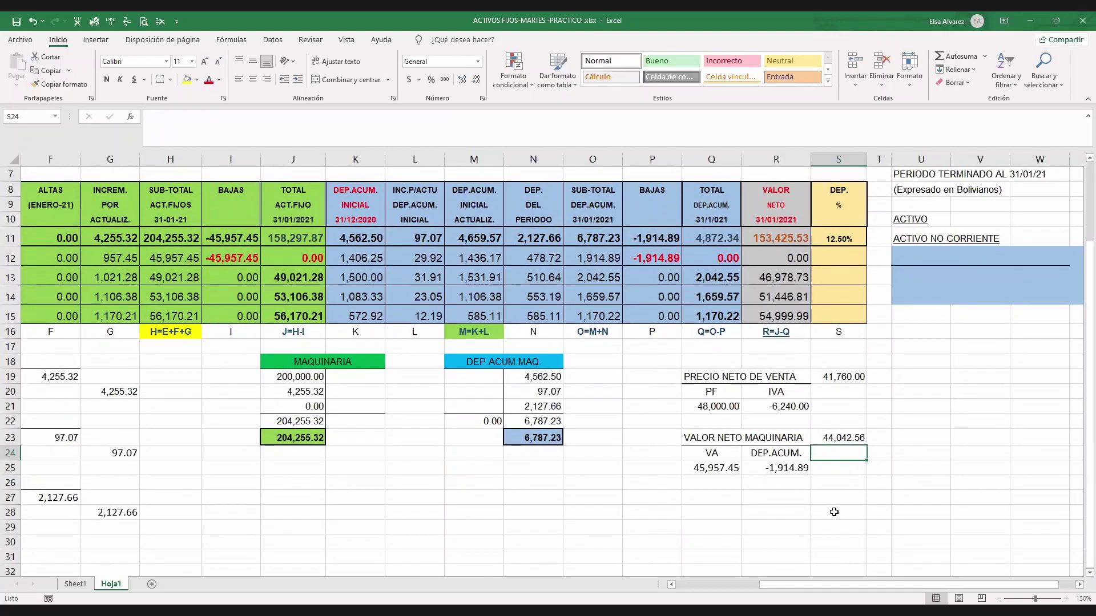
click(853, 485)
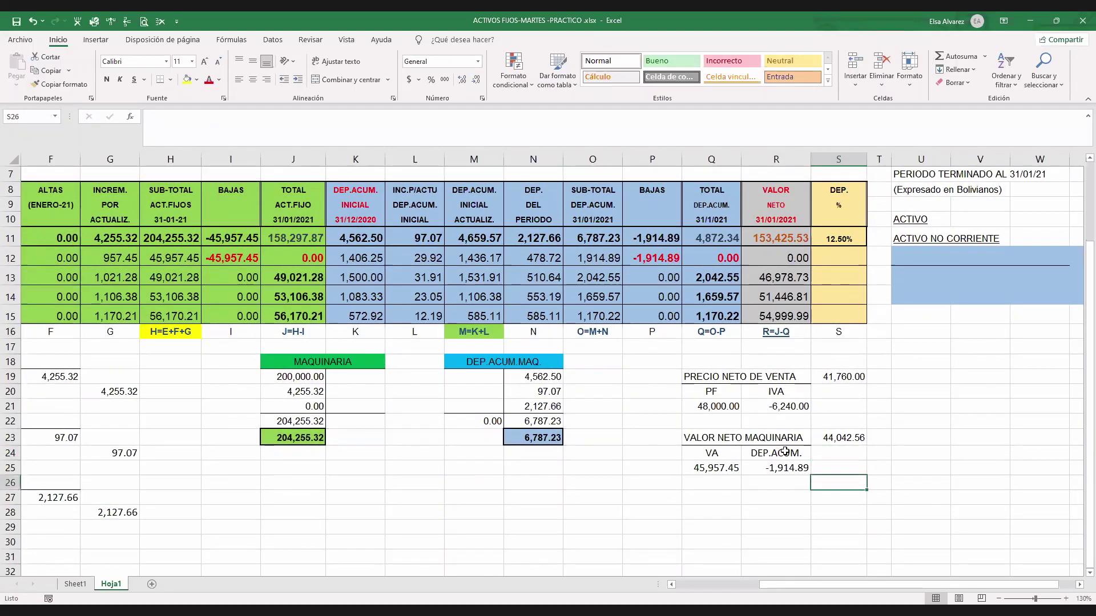
click(171, 80)
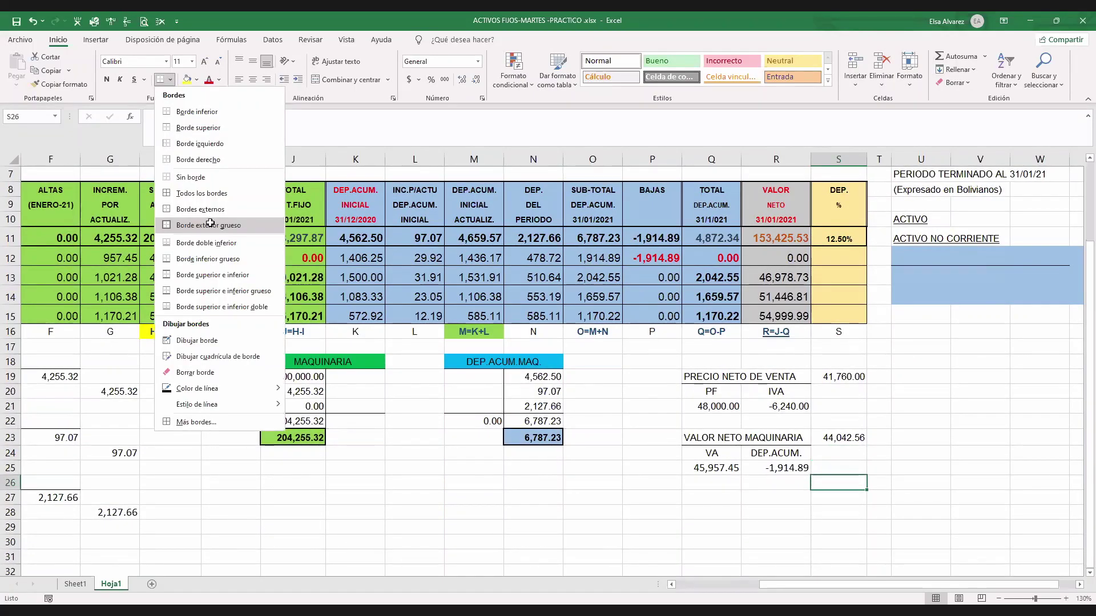
click(210, 222)
drag(728, 482, 839, 482)
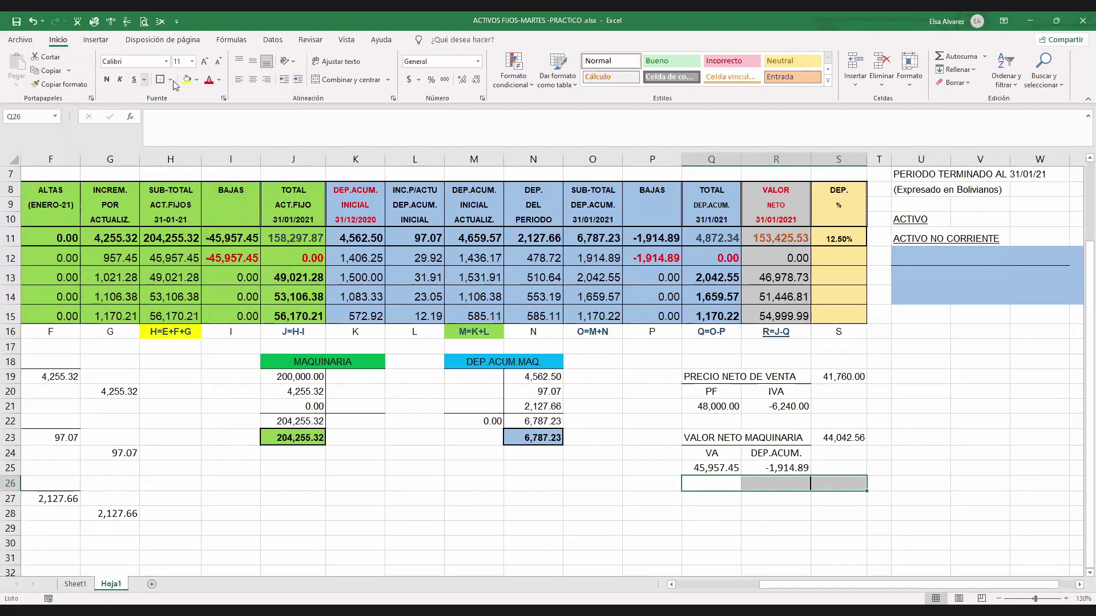
click(836, 529)
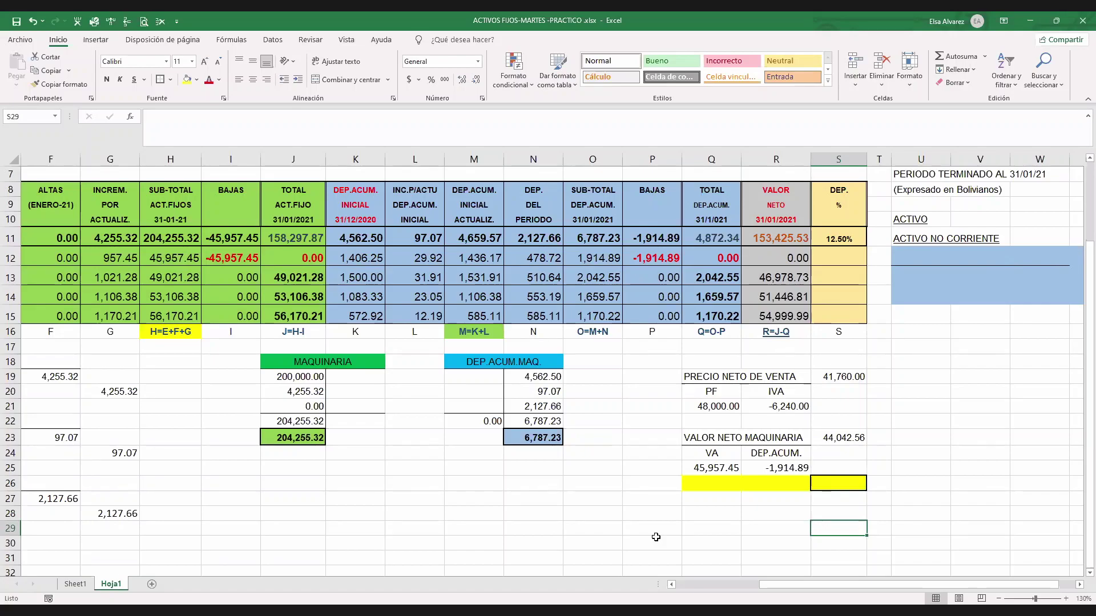
Examine the PRECIO NETO DE VENTA and VALOR NETO MAQUINARIA calculations in Q19:S25 and compare their totals in S19 and S23
drag(711, 376, 879, 468)
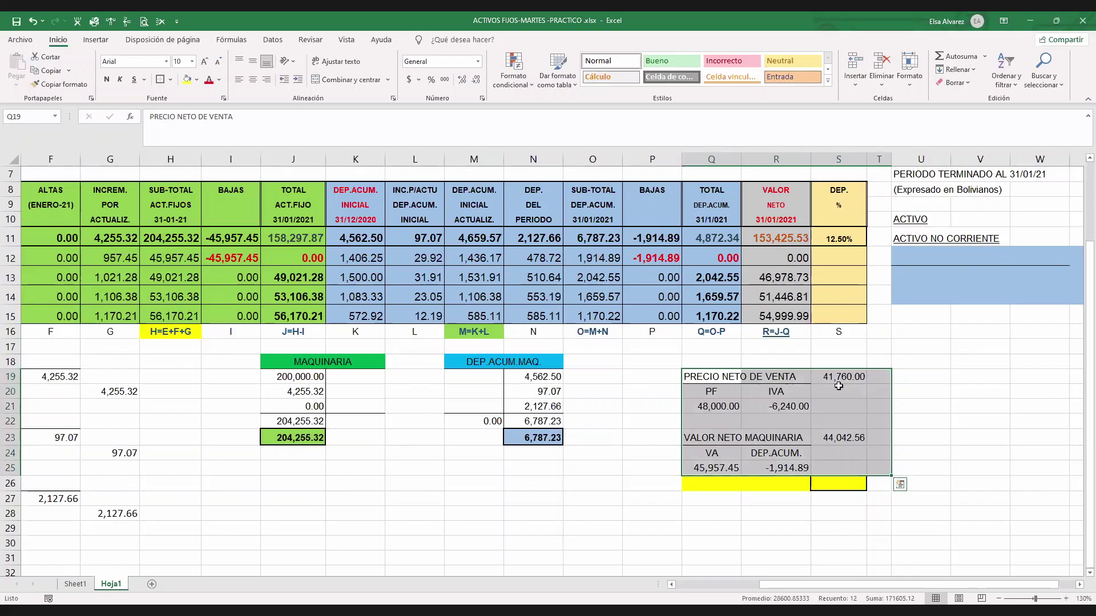
click(839, 382)
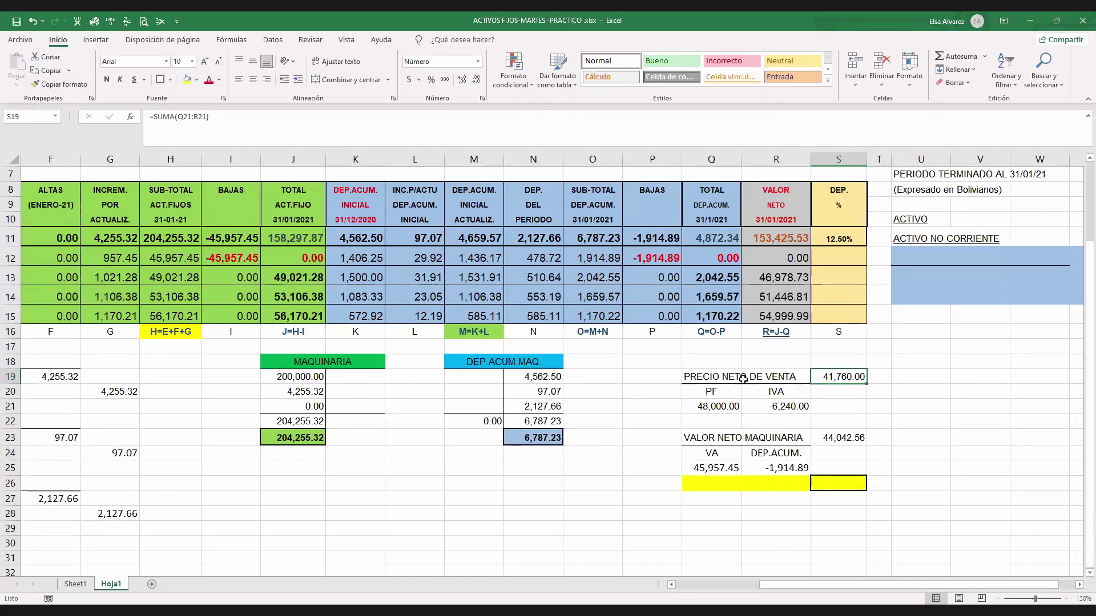
drag(740, 379, 747, 379)
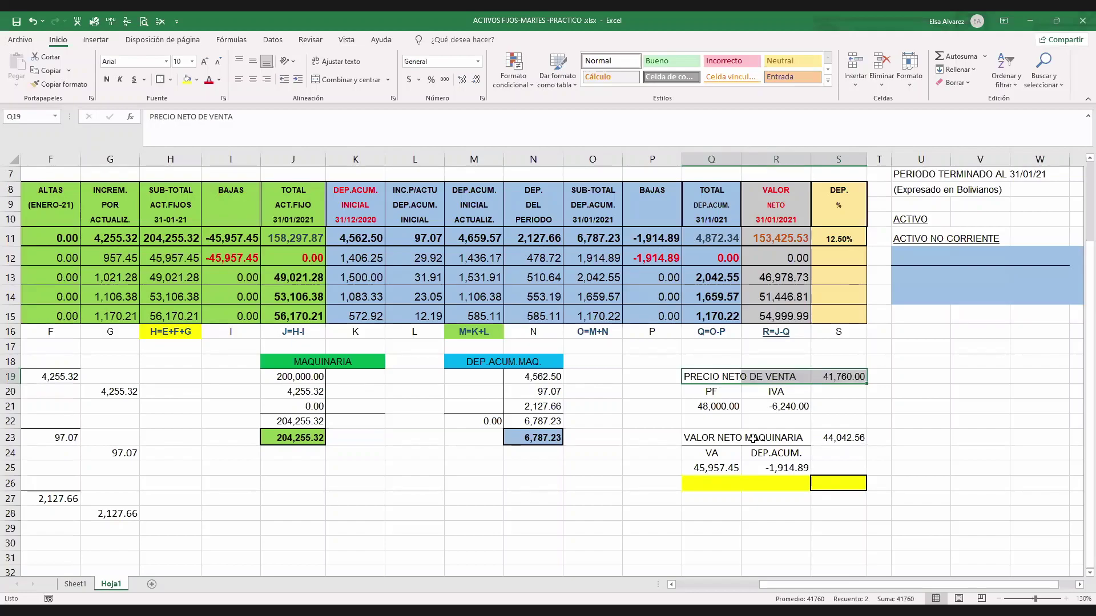
drag(714, 438, 833, 439)
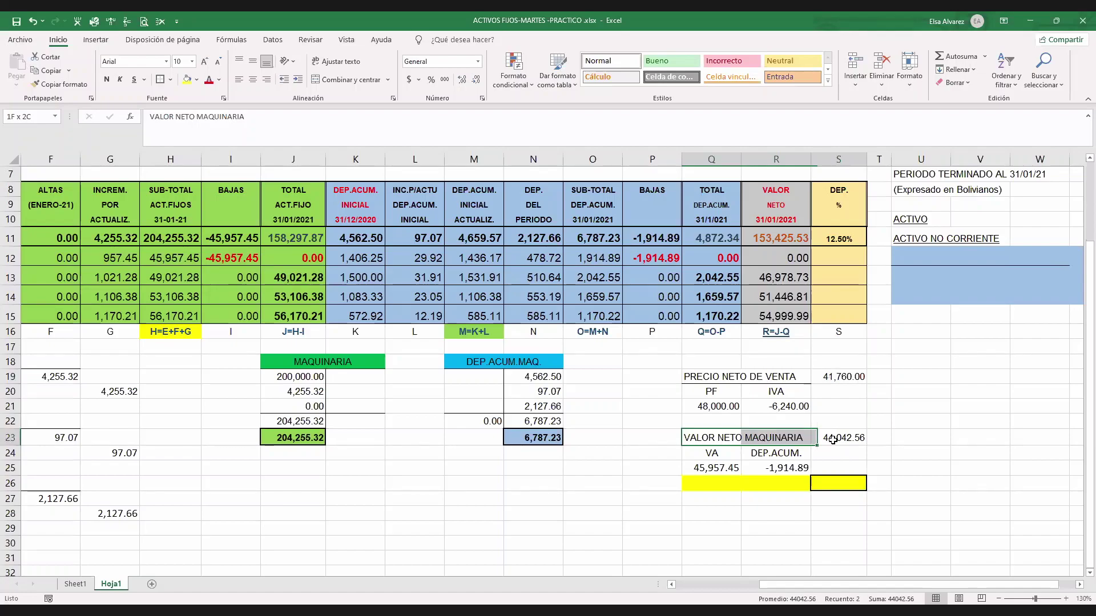
key(Up)
key(Up)
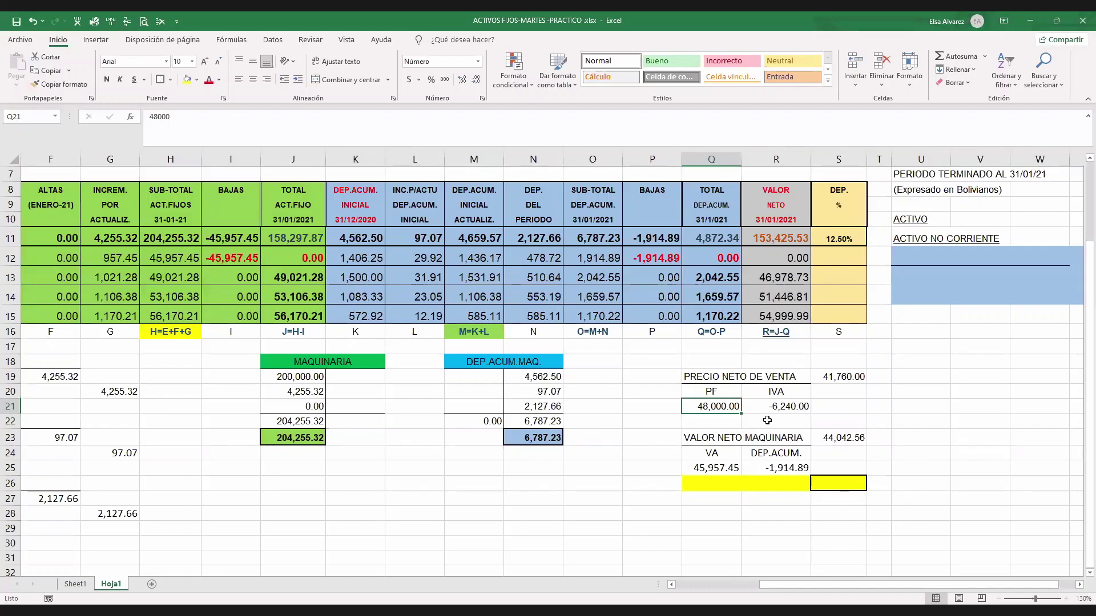
key(Up)
key(Up)
key(Right)
key(Right)
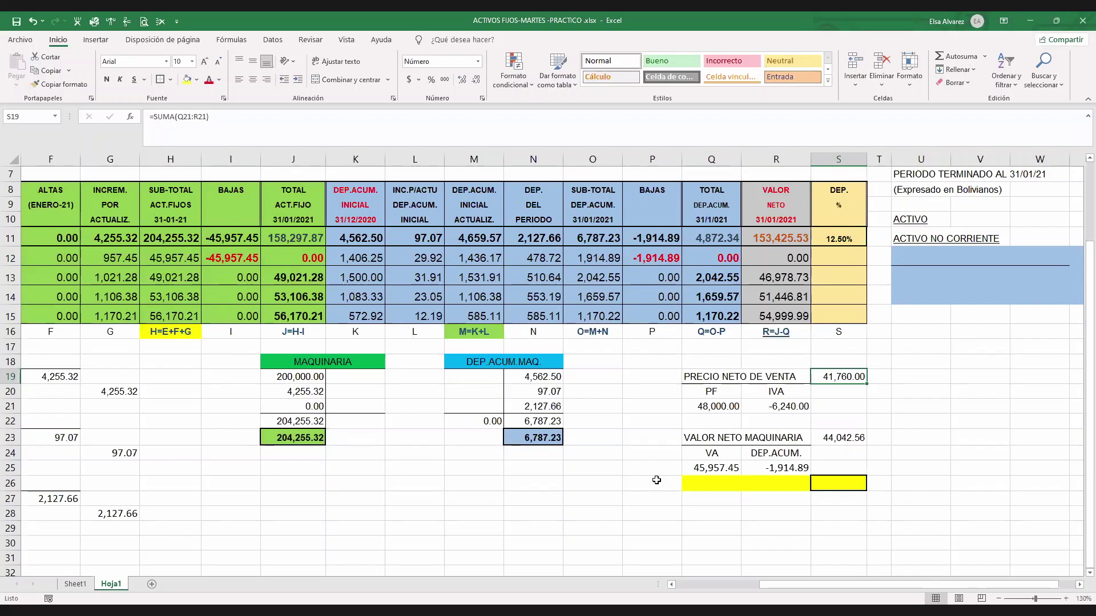
key(Down)
key(Down)
key(Down)
key(Down)
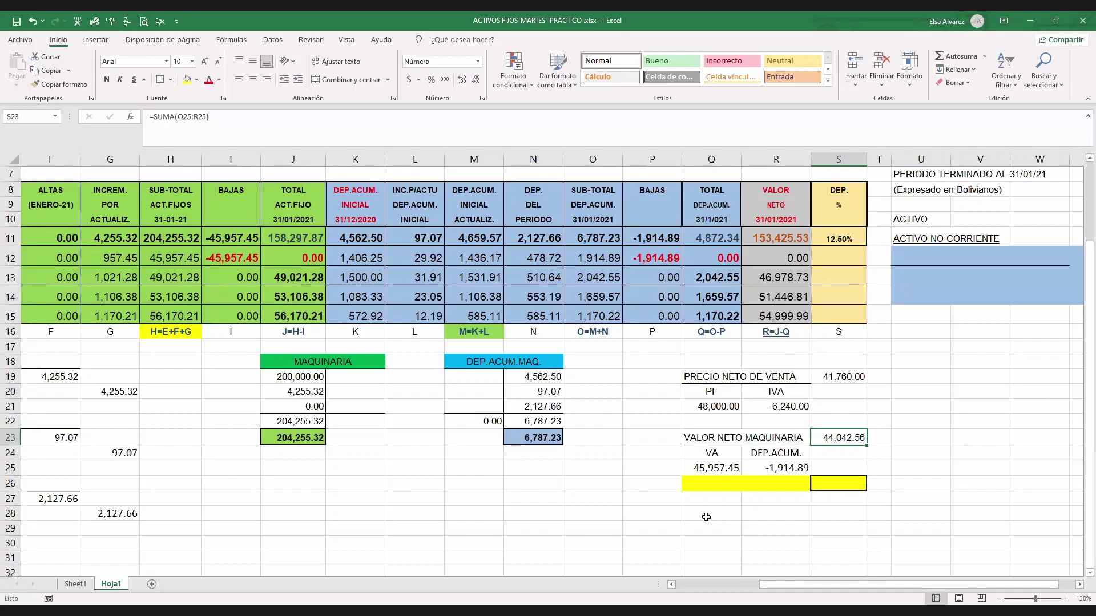
Subtract the net machinery value S23 from the net sale price S19 in S26 and label the row PERDIDA
click(879, 514)
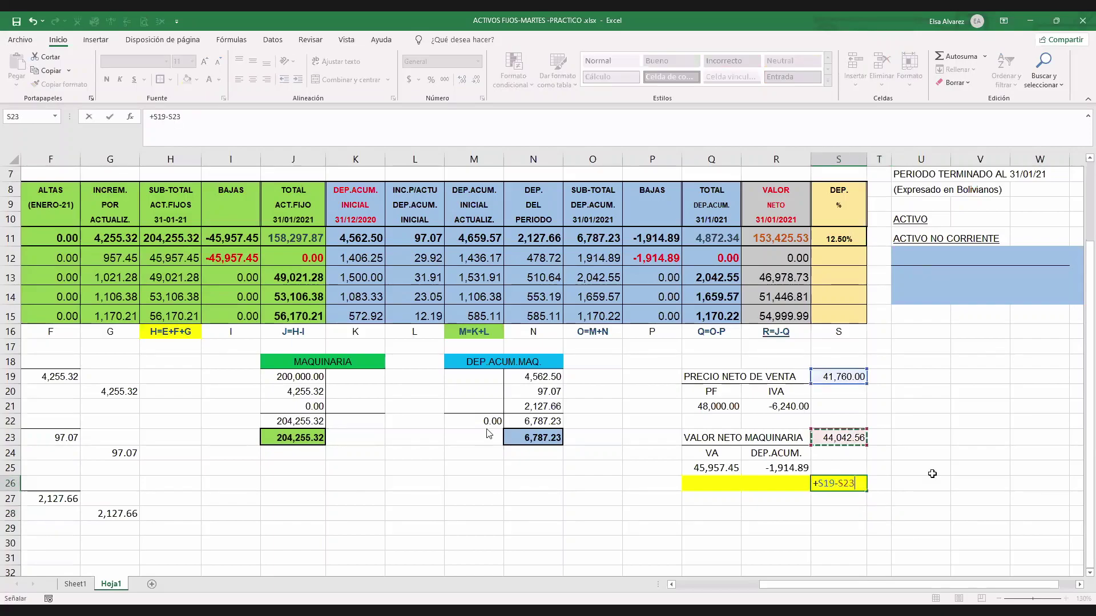
key(Return)
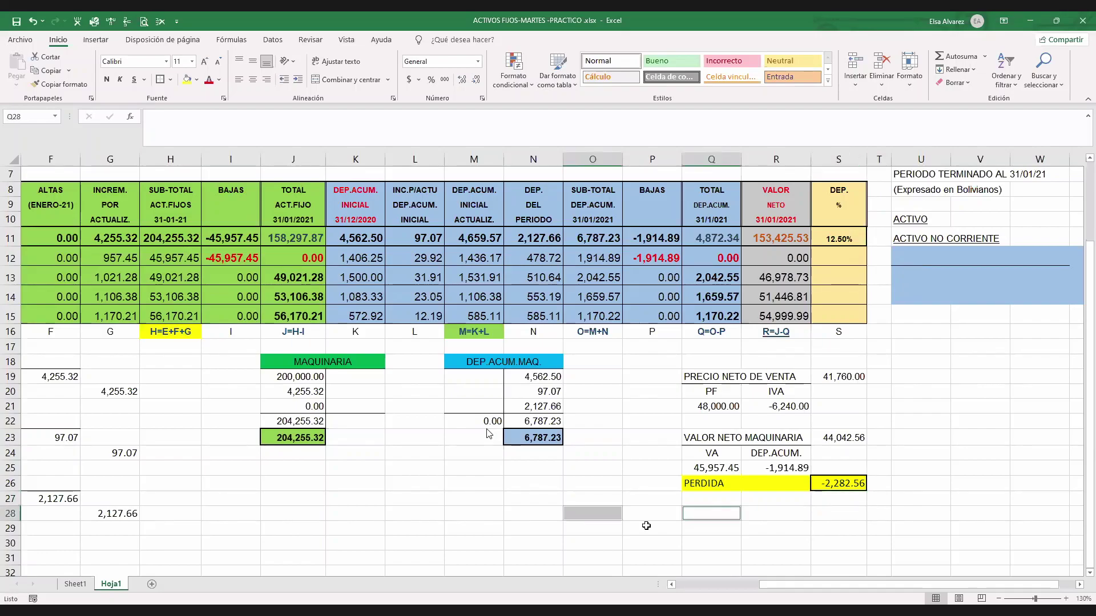
Add the account MAQUINARIA in O33 of the CI journal entry, below PERDIDA P/VENTA DE ACTIVOS FIJOS
key(Down)
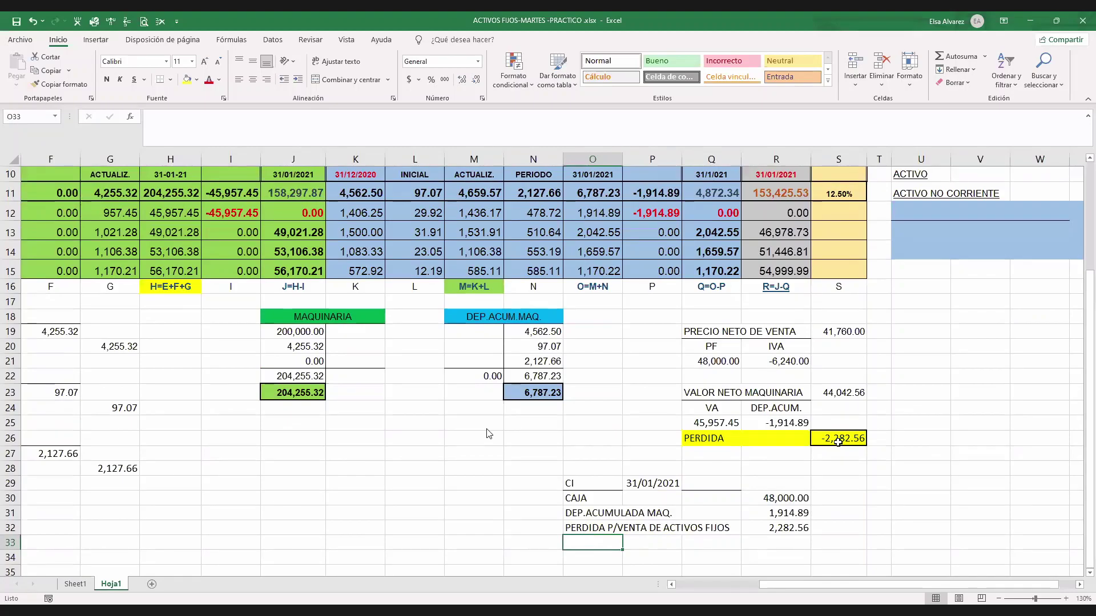
text(MAQUINARIA)
key(Return)
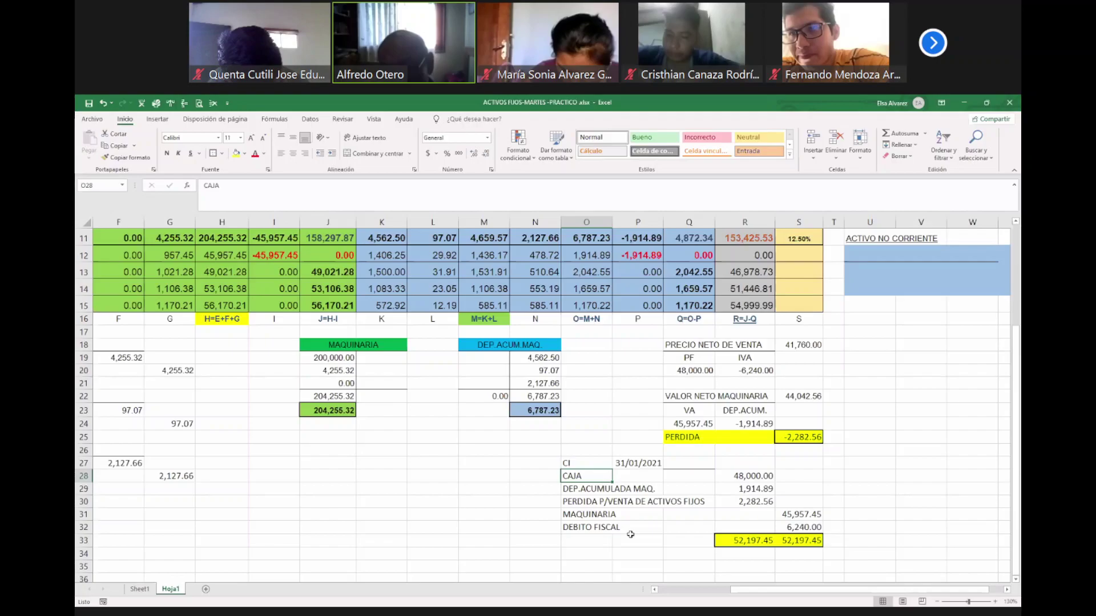
Reuse the CI heading for a second journal entry, CT 31/01/2021, in row 35 with the accounts IT and IT POR PAGAR
drag(582, 463, 638, 463)
key(ctrl+c)
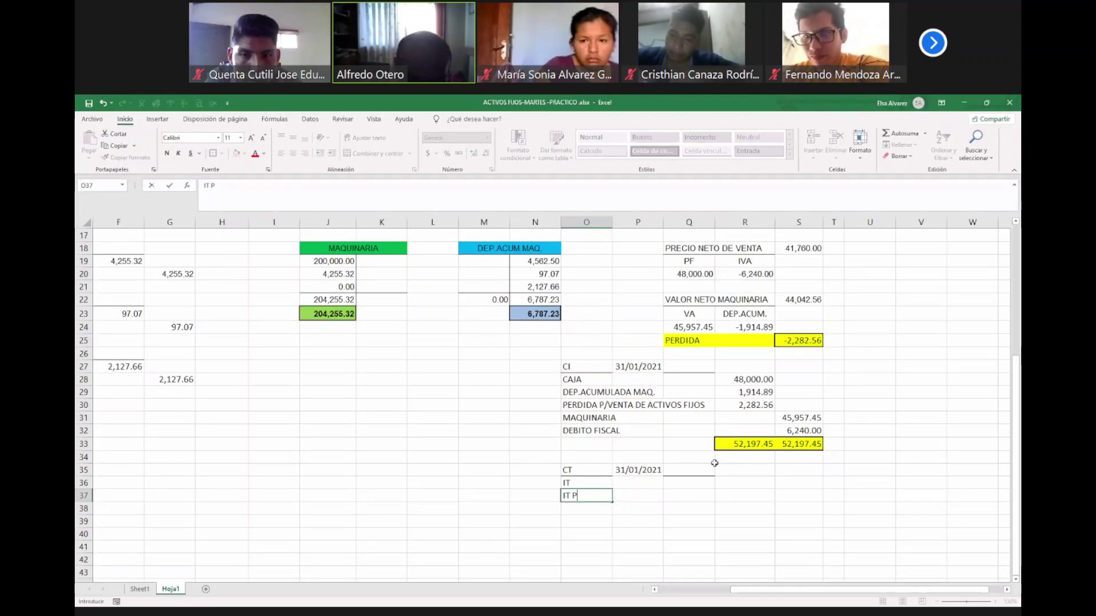
text(OR PAGAR)
key(Return)
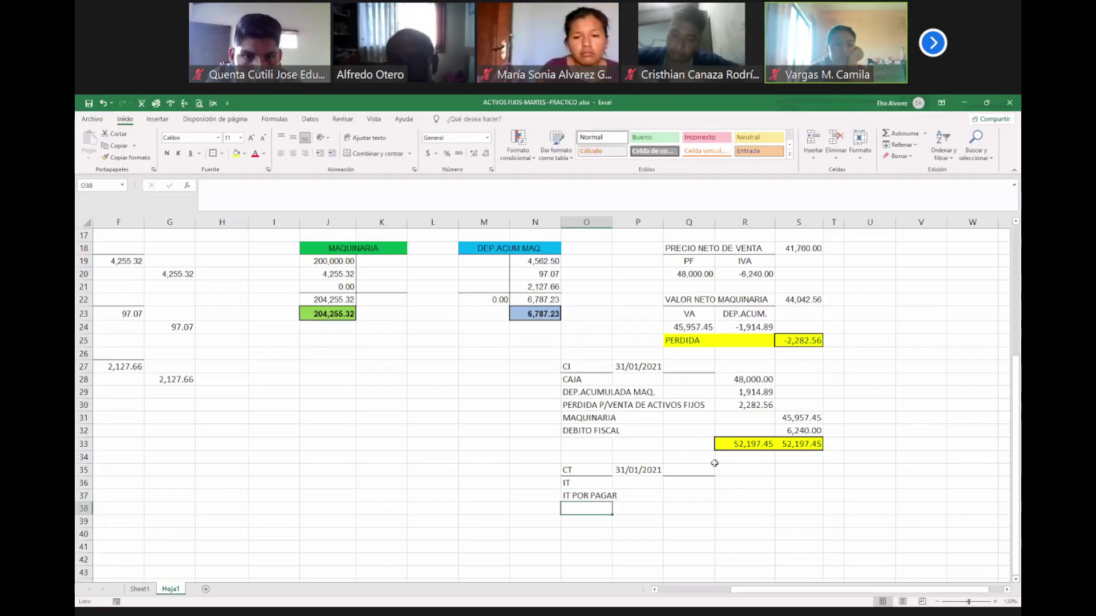
Calculate the IT debit in R36 as 3% of the CAJA amount in R28
key(Up)
key(Up)
key(Right)
key(Right)
key(Right)
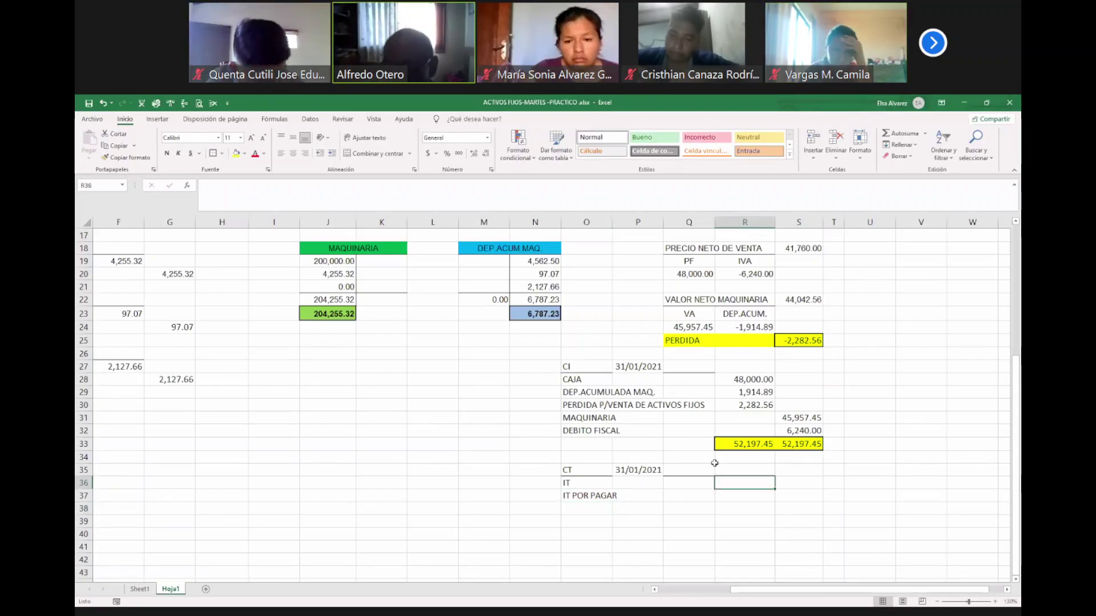
text(+)
key(Up)
key(Up)
key(Up)
key(Up)
key(Up)
key(Up)
key(Up)
key(Up)
text(*3%)
key(Return)
Link the IT POR PAGAR credit in S37 to the IT amount in R36
key(Right)
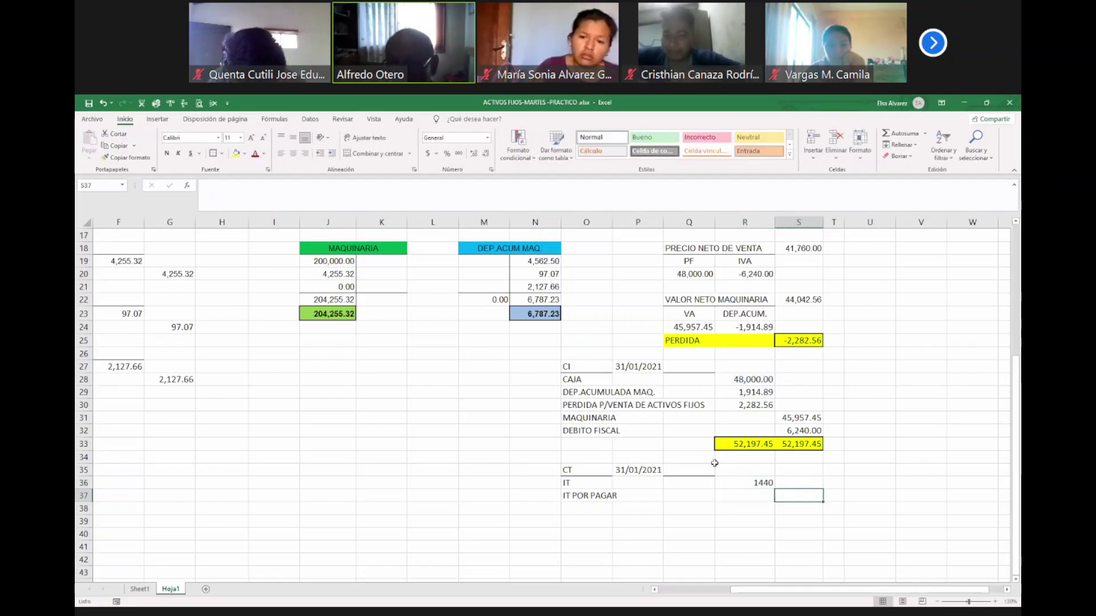
text(+)
key(Up)
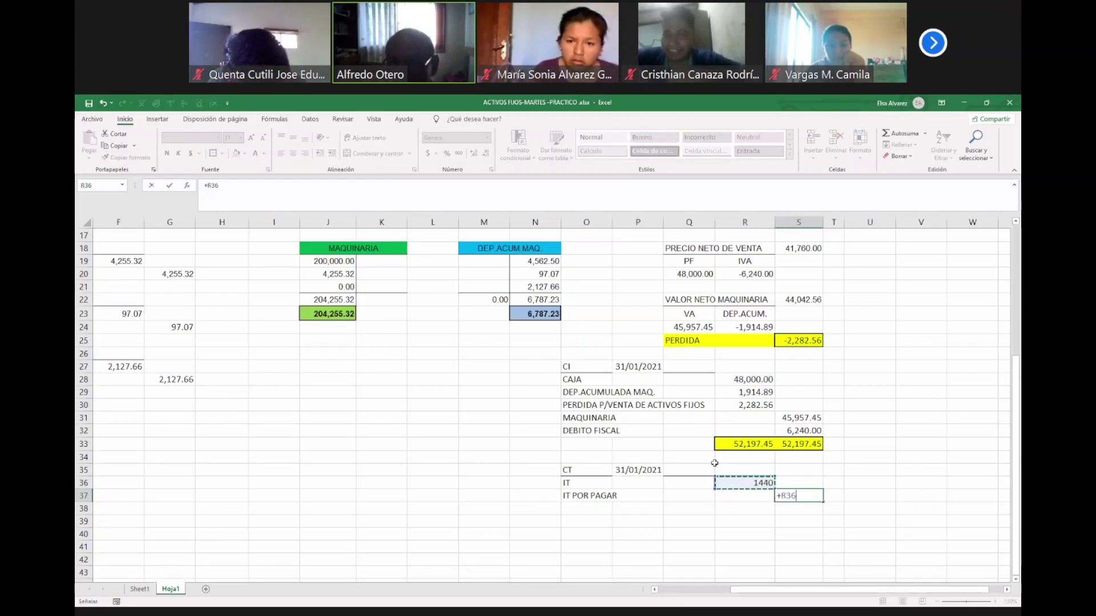
key(Return)
Copy the number format of the CAJA amount in R28 to the IT amounts in R36:S37
key(Up)
key(Left)
key(Up)
key(shift+Right)
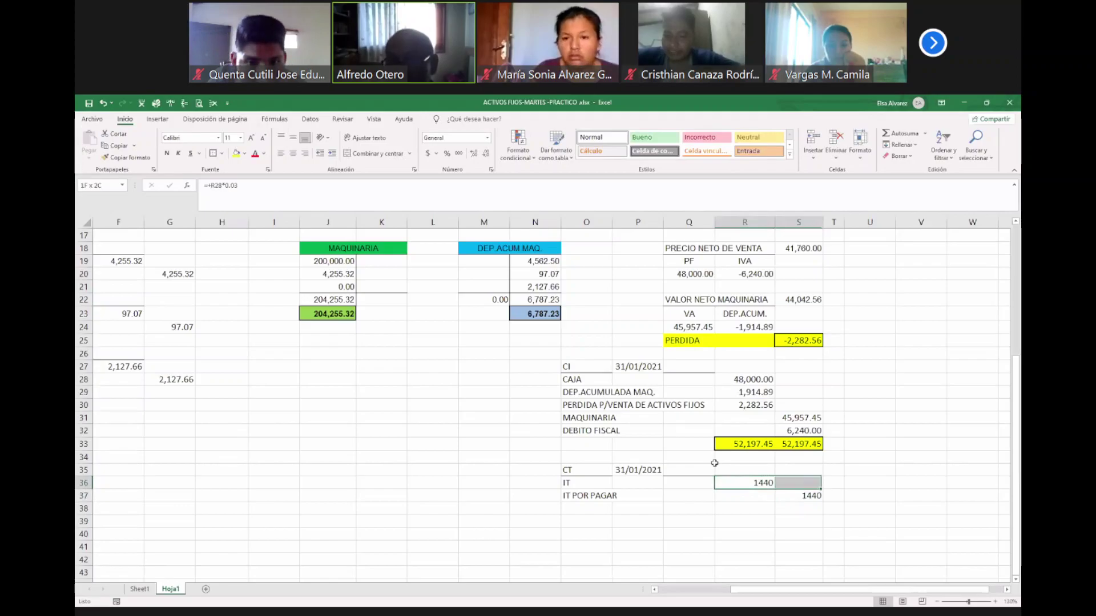
key(shift+Down)
click(757, 381)
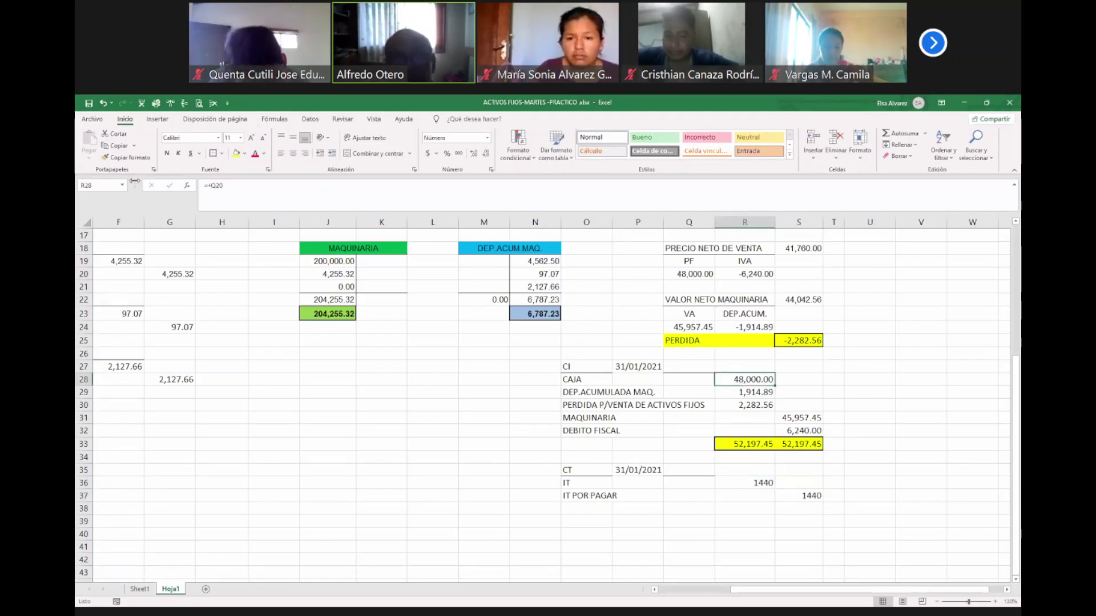
click(127, 157)
drag(760, 481, 799, 495)
click(799, 534)
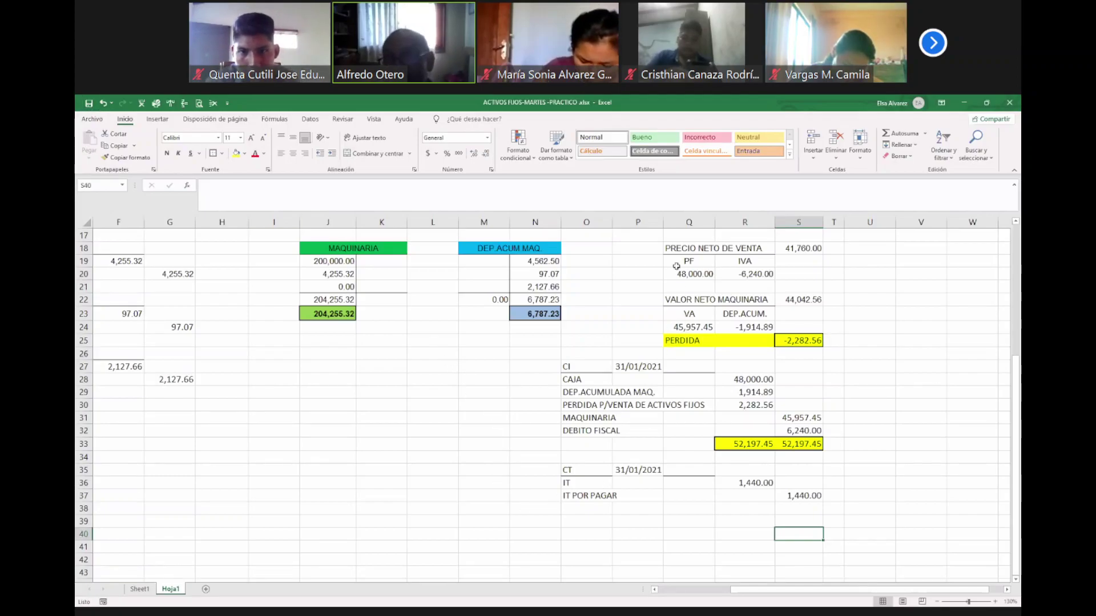
Outline the sale price and net value calculation in Q18:S25 with an outside border
drag(676, 251, 811, 341)
drag(679, 249, 807, 341)
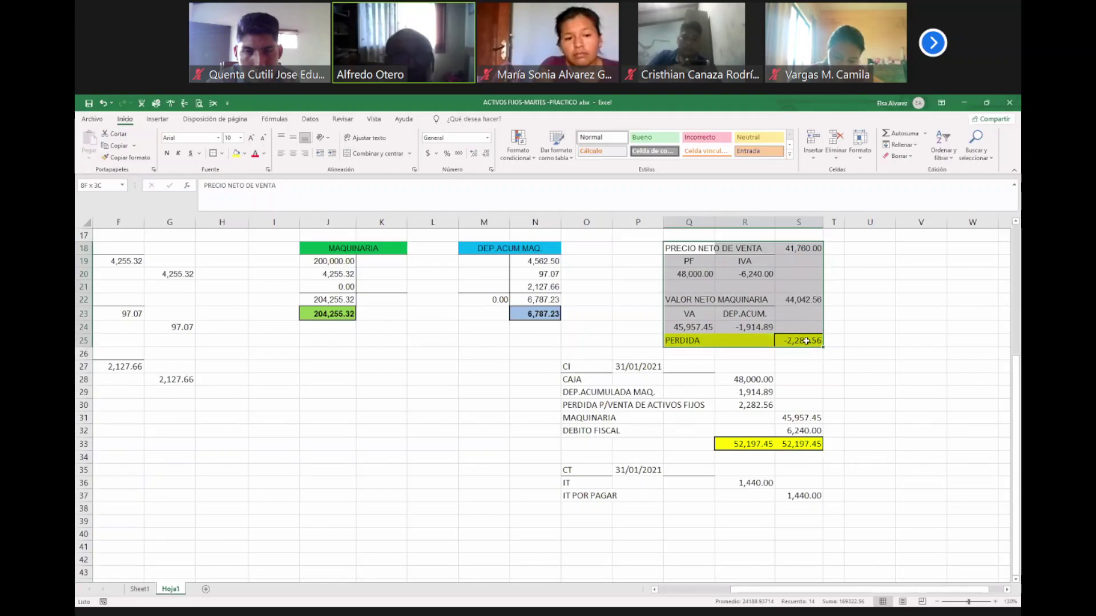
drag(381, 484, 382, 471)
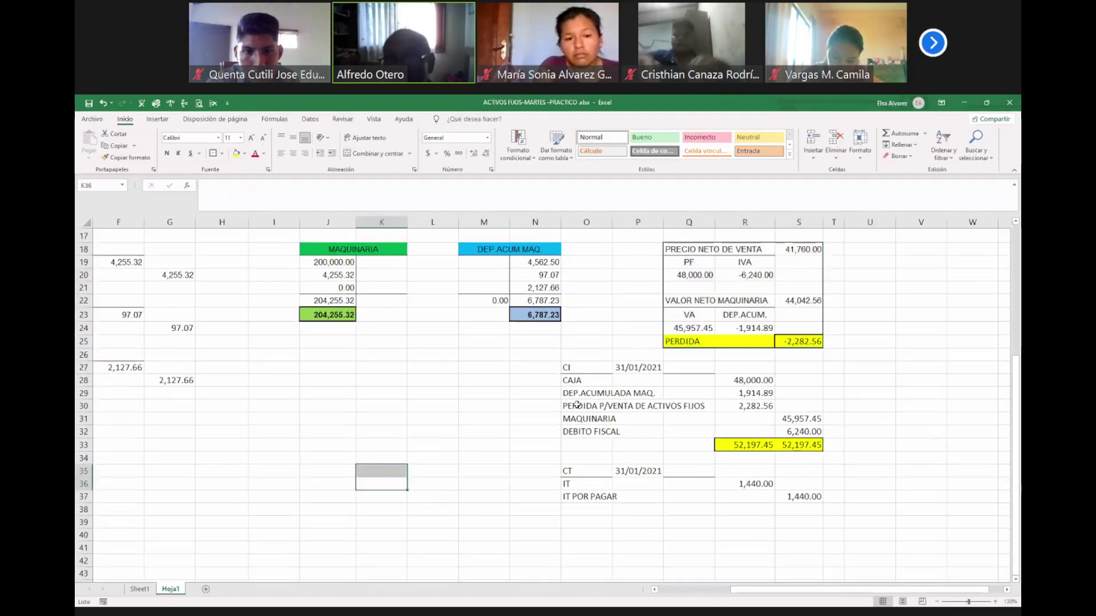
click(863, 301)
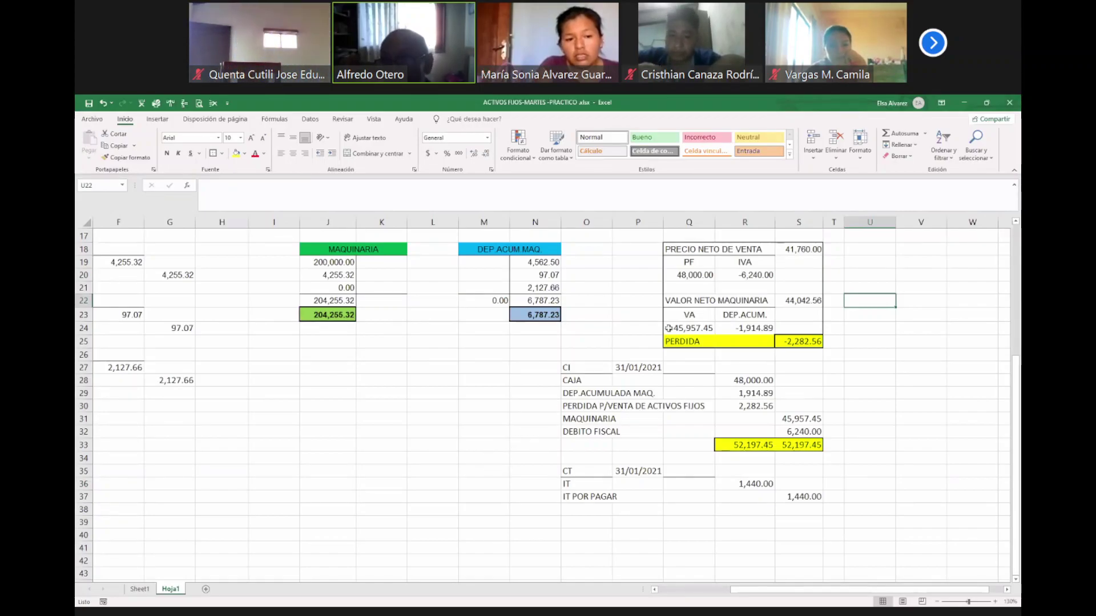
Save the workbook
drag(679, 251, 802, 337)
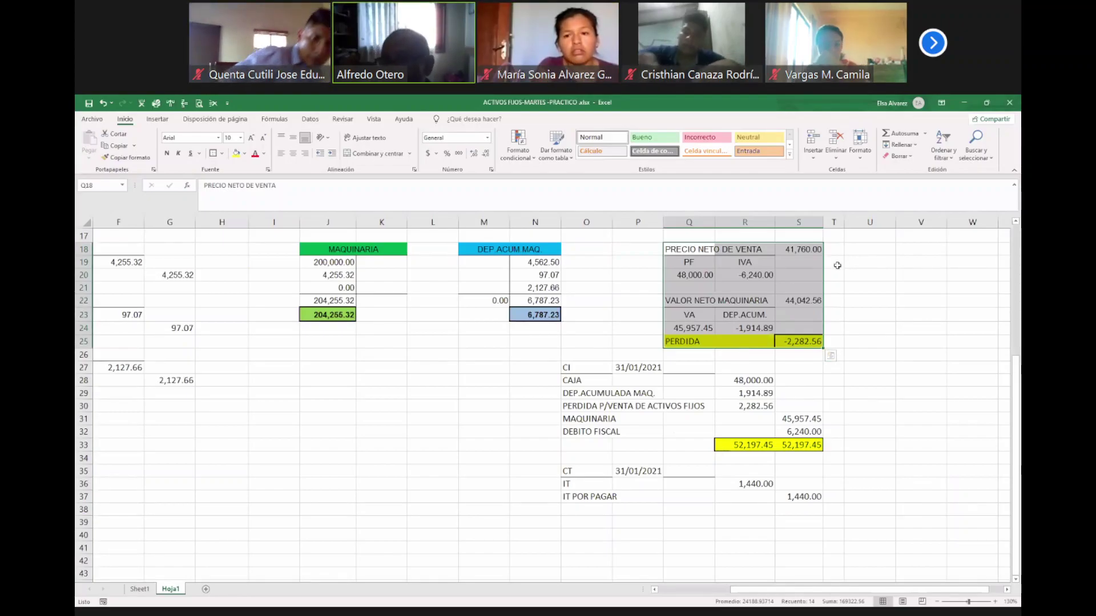
click(682, 252)
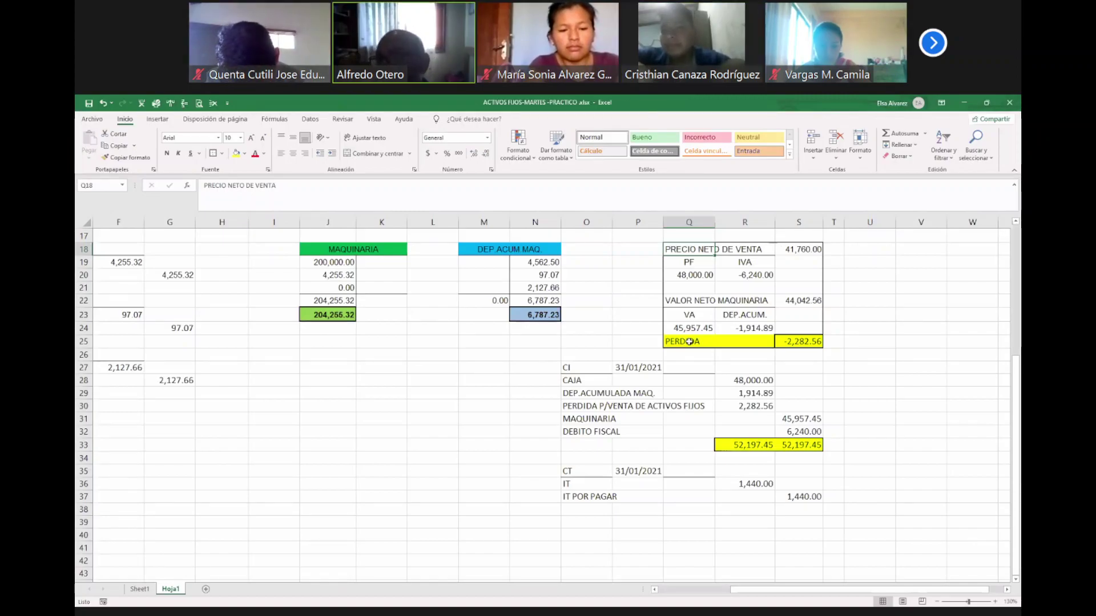
click(89, 103)
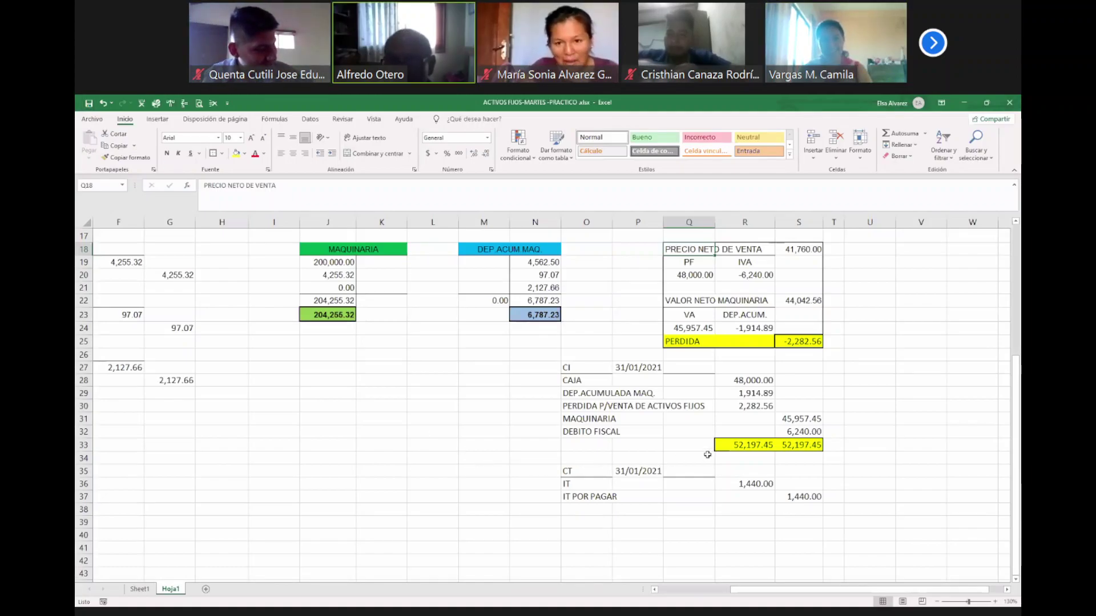
drag(731, 448, 794, 444)
click(487, 409)
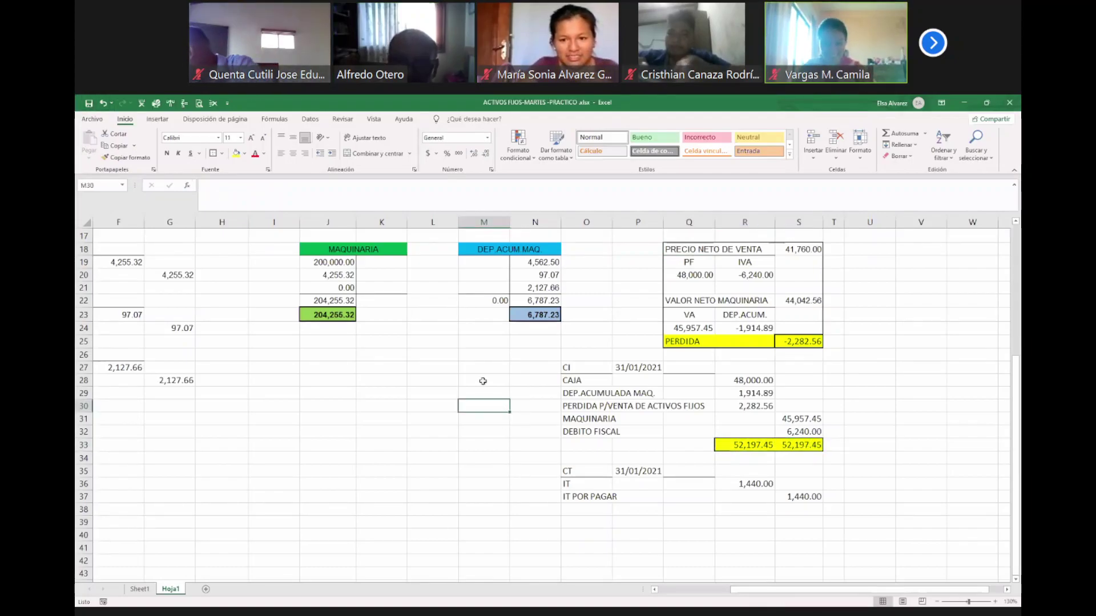
drag(489, 370, 507, 492)
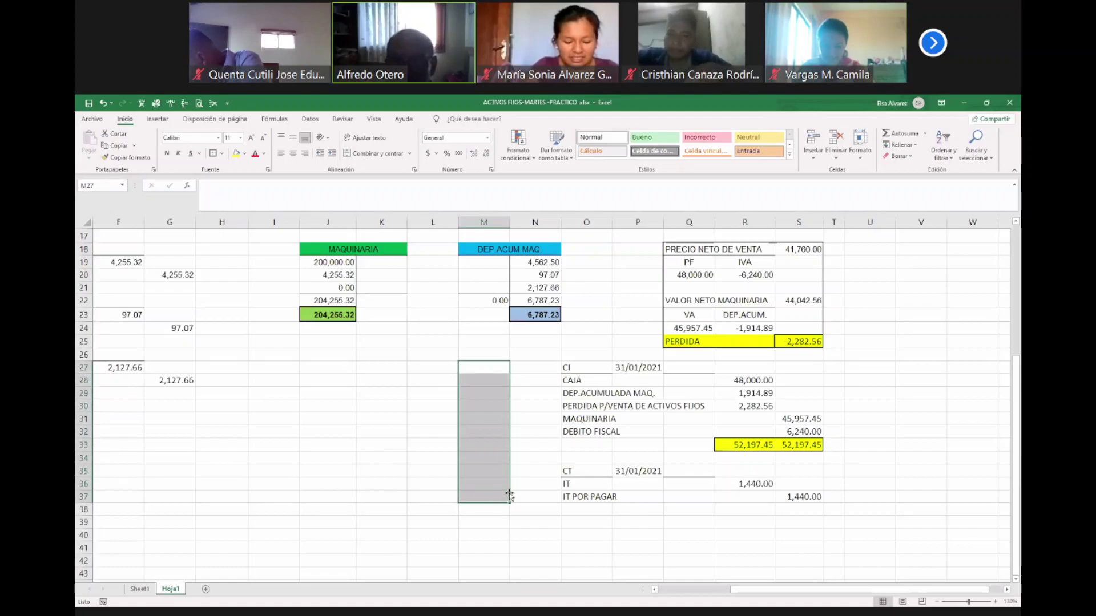
drag(485, 371, 497, 507)
drag(480, 365, 501, 498)
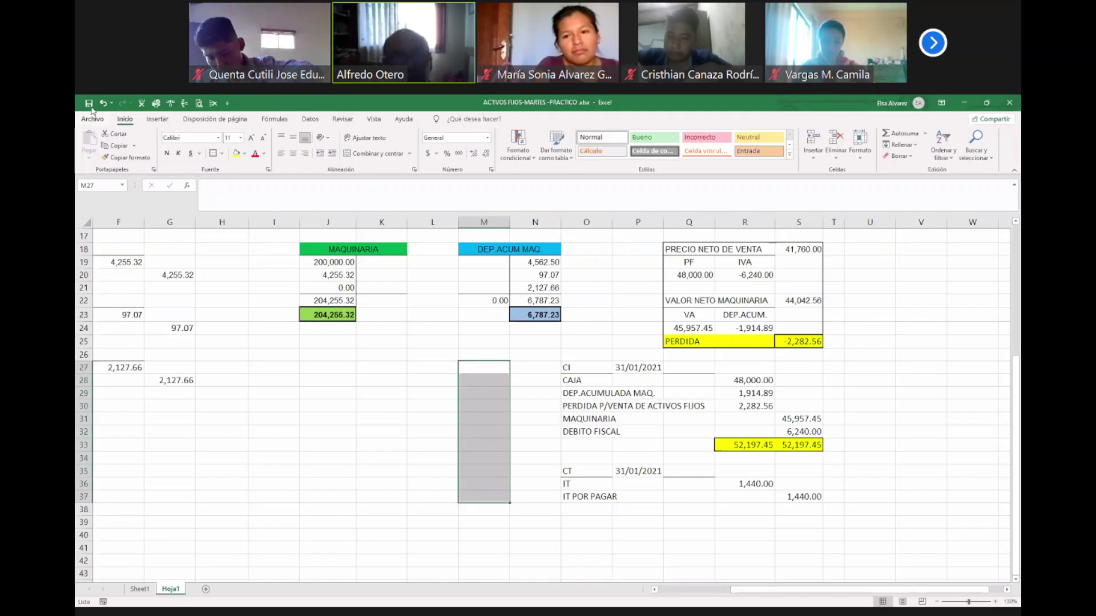
click(536, 367)
click(492, 368)
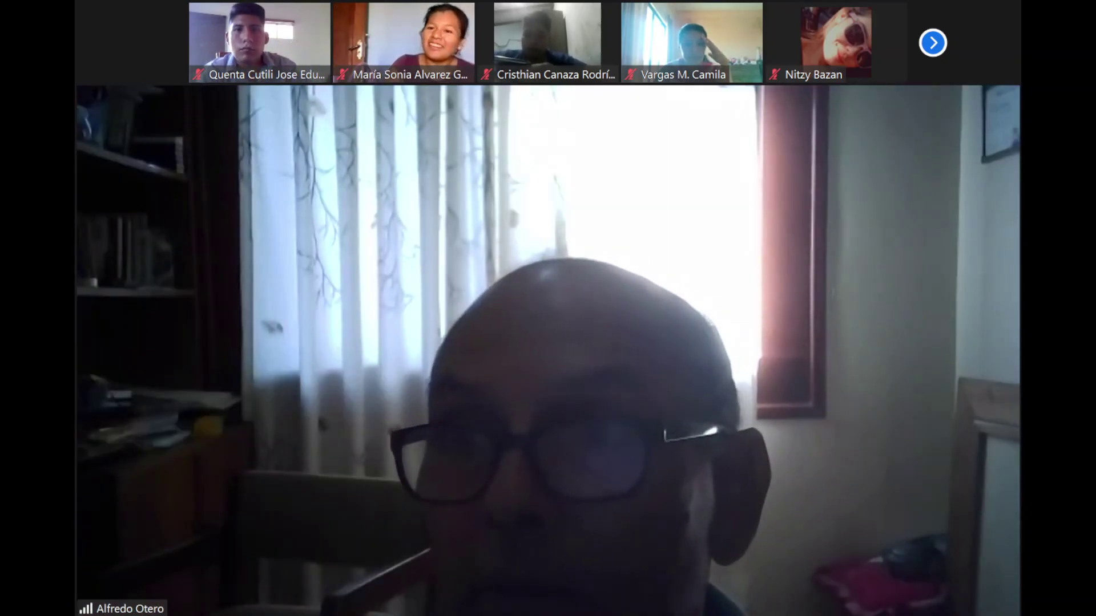
mouse_move(546, 566)
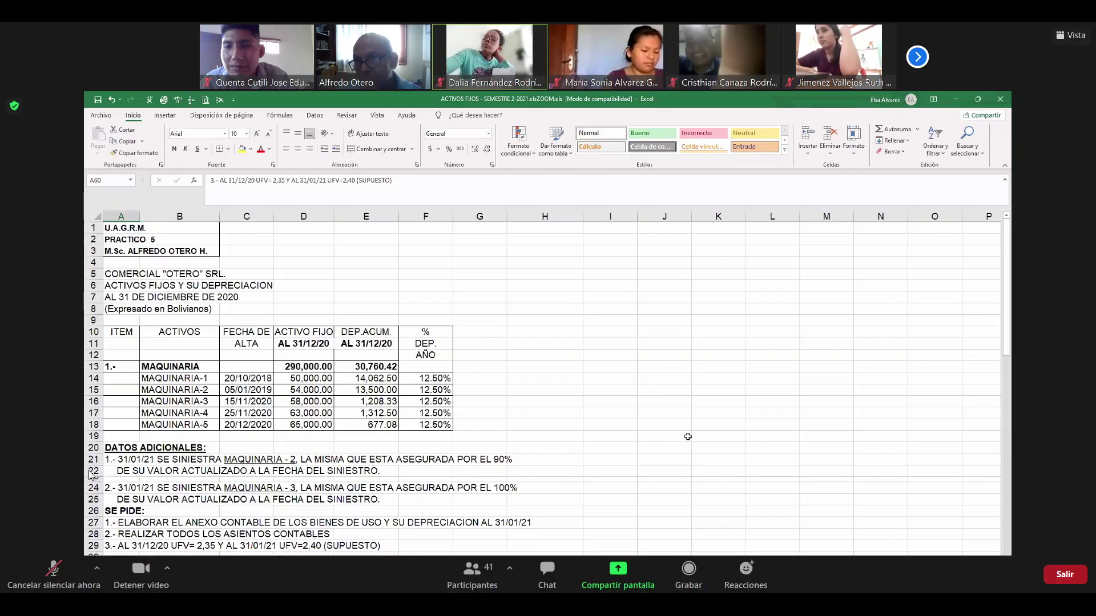
click(55, 571)
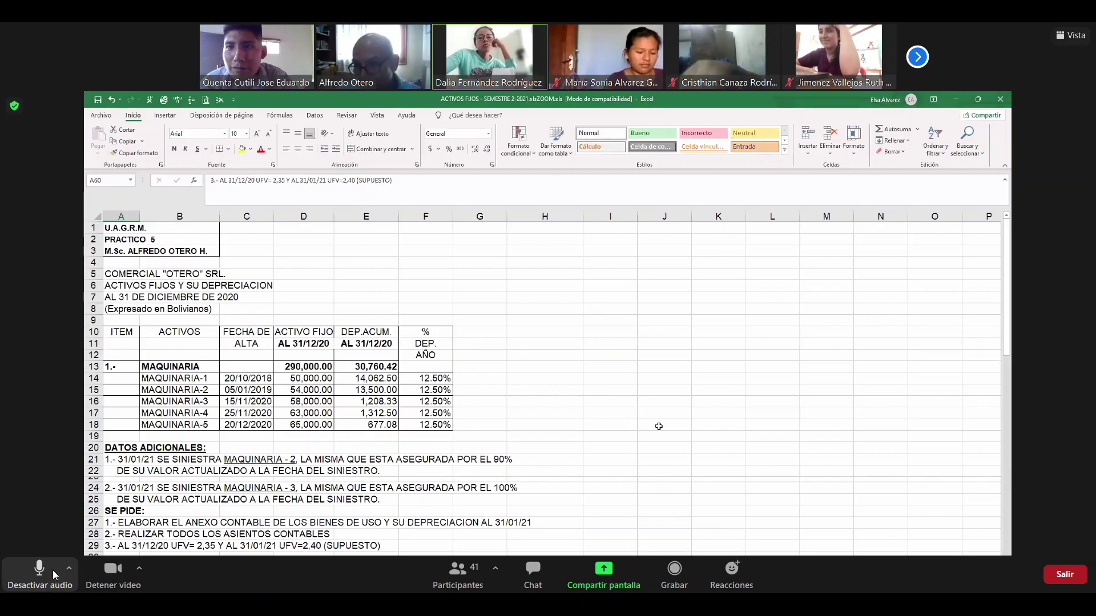
click(41, 572)
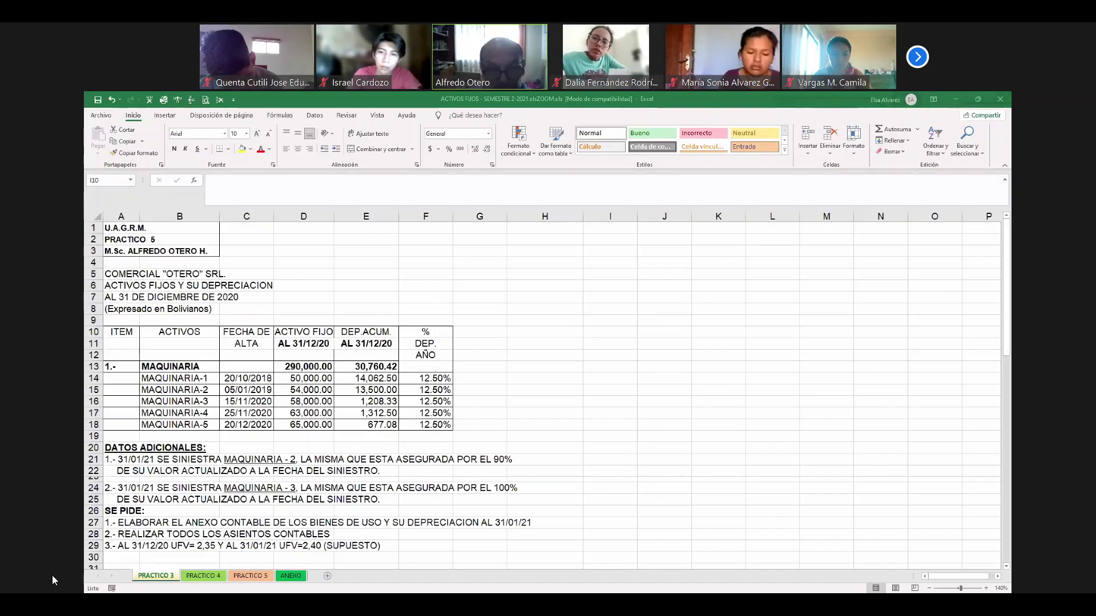
Insert a blank worksheet after PRACTICO 3 and start closing the program
click(327, 576)
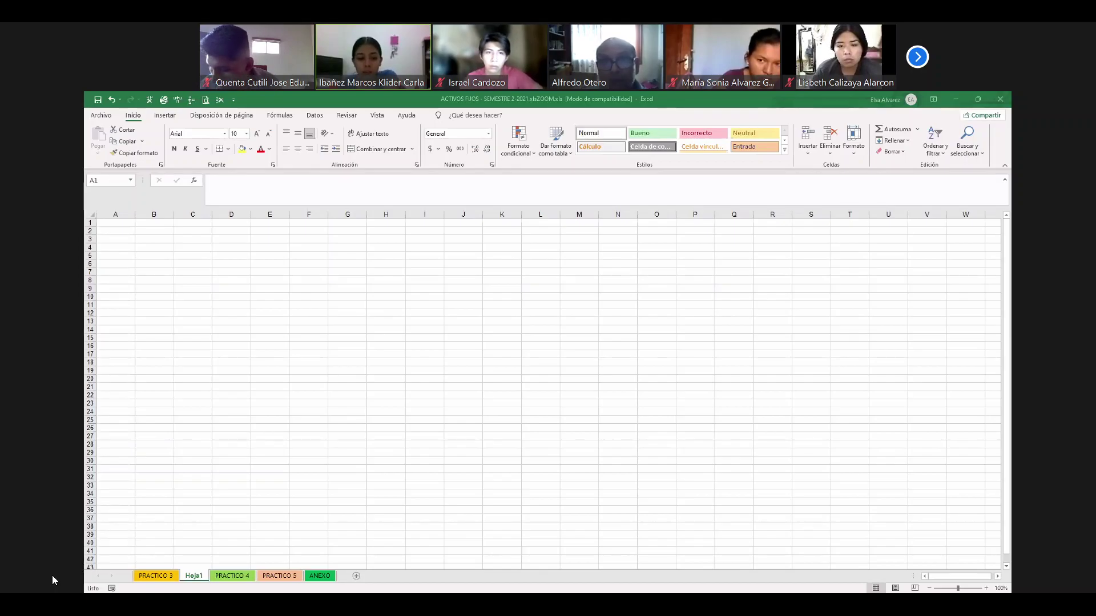
key(alt+F4)
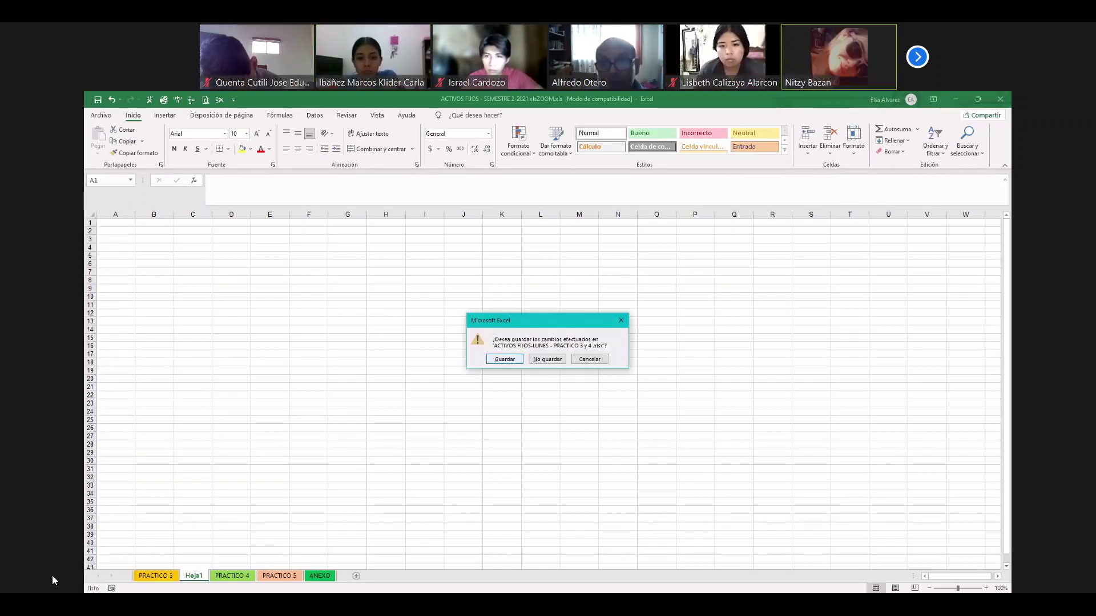
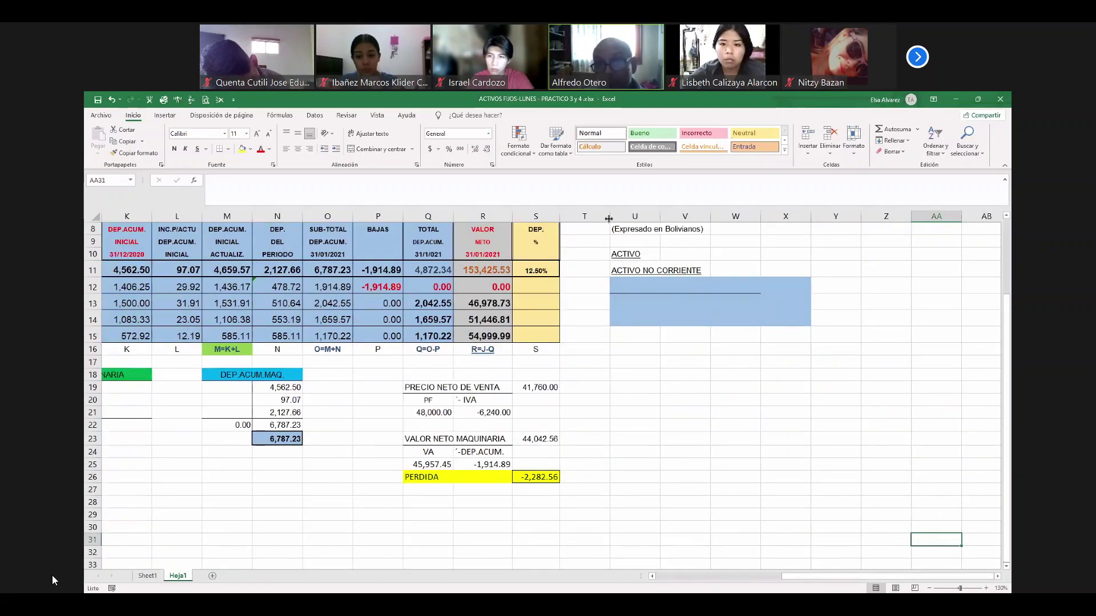
Narrow the empty column T beside the DEP. % column and save the workbook
drag(610, 216, 579, 220)
click(456, 513)
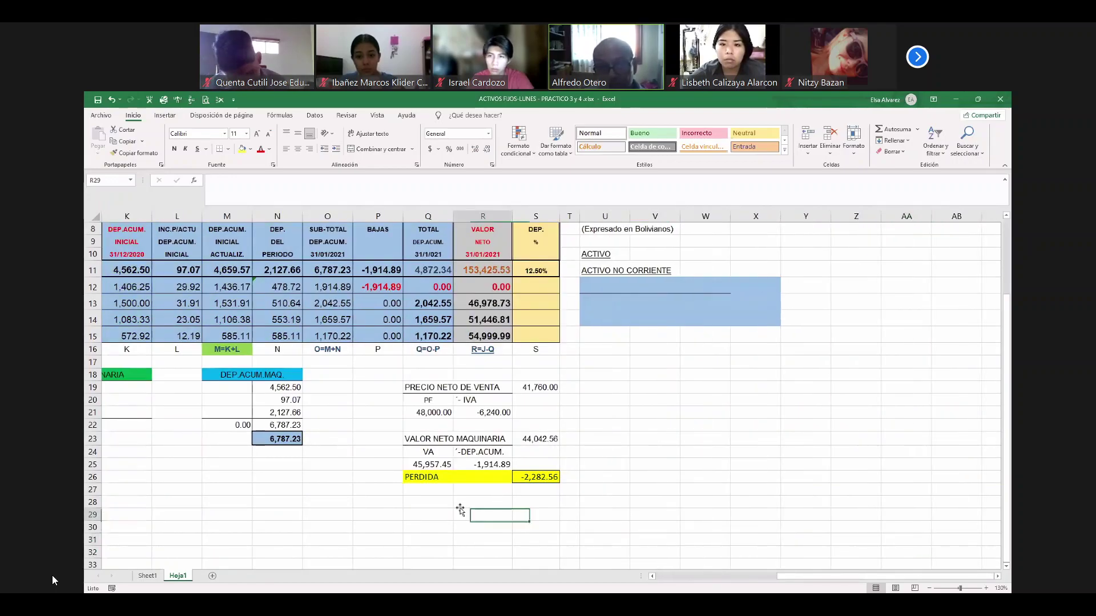
click(461, 499)
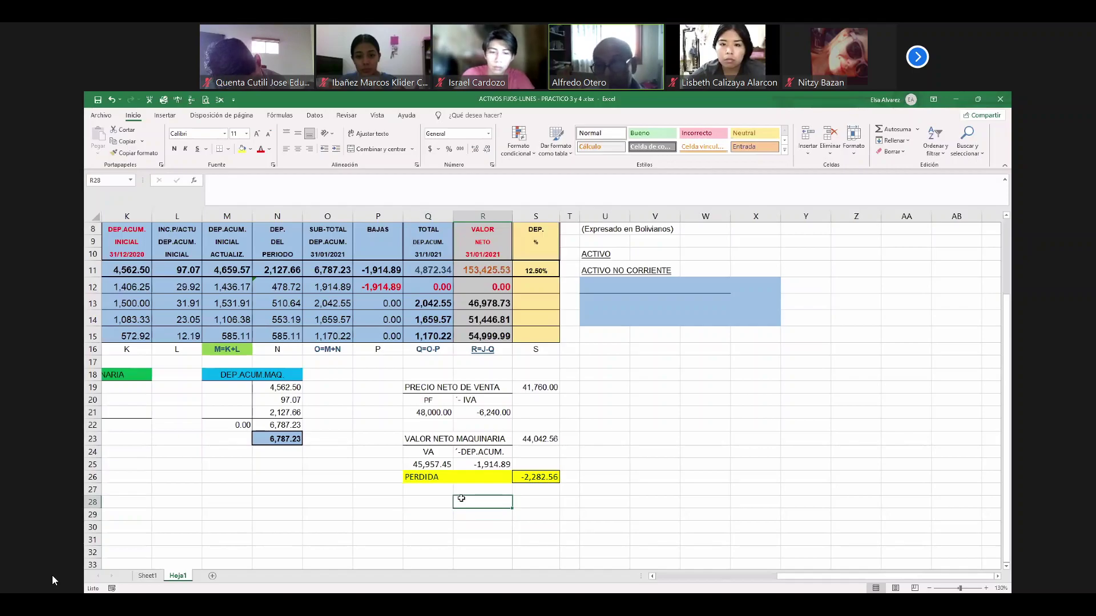
key(Left)
key(Left)
key(Left)
key(Left)
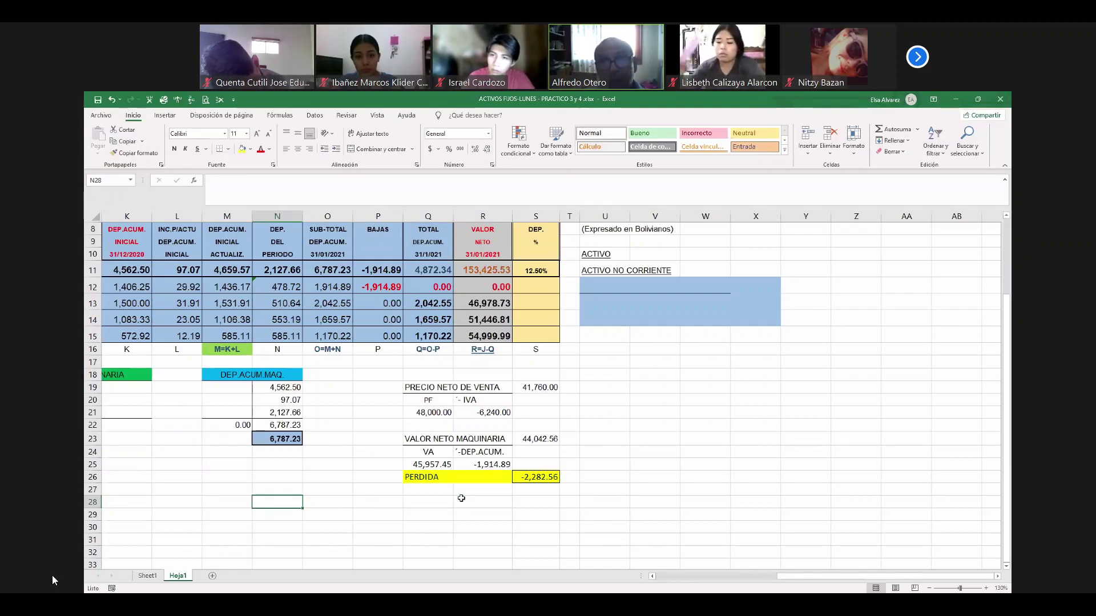
click(97, 100)
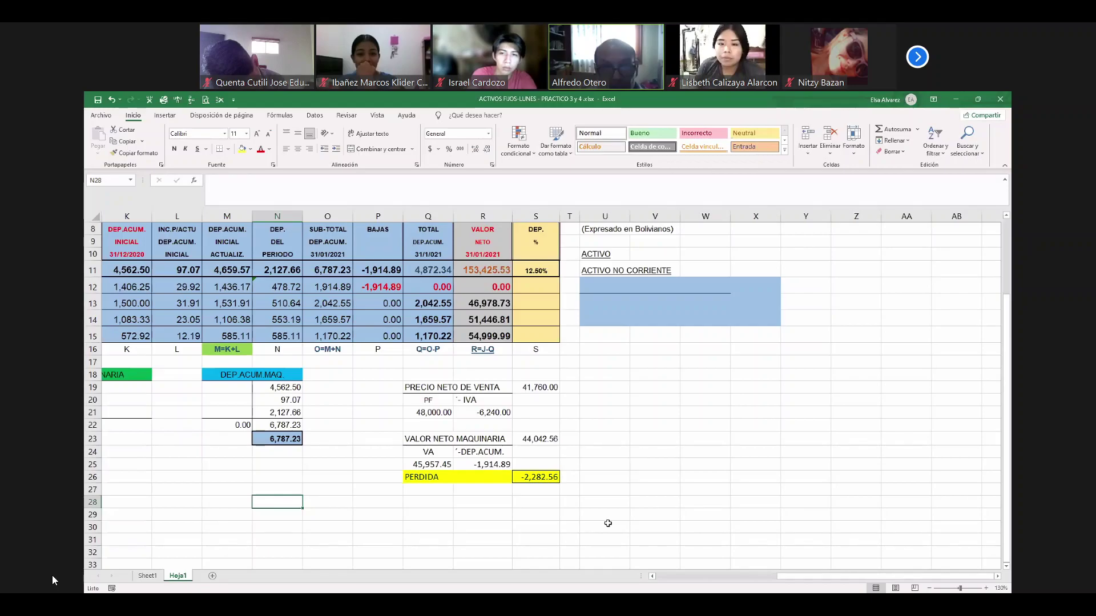
Head the sale's journal entry in row 28 with CI in P28, date 31/01/2021 in Q28, and bottom borders on P28 and R28
scroll(599, 520, down, 3)
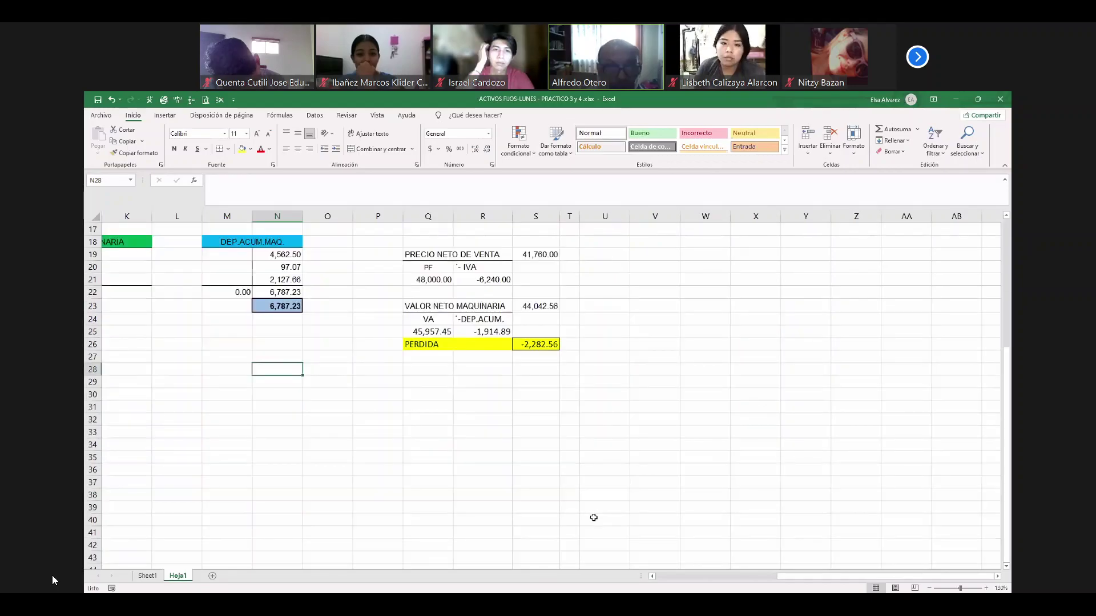
scroll(594, 517, up, 1)
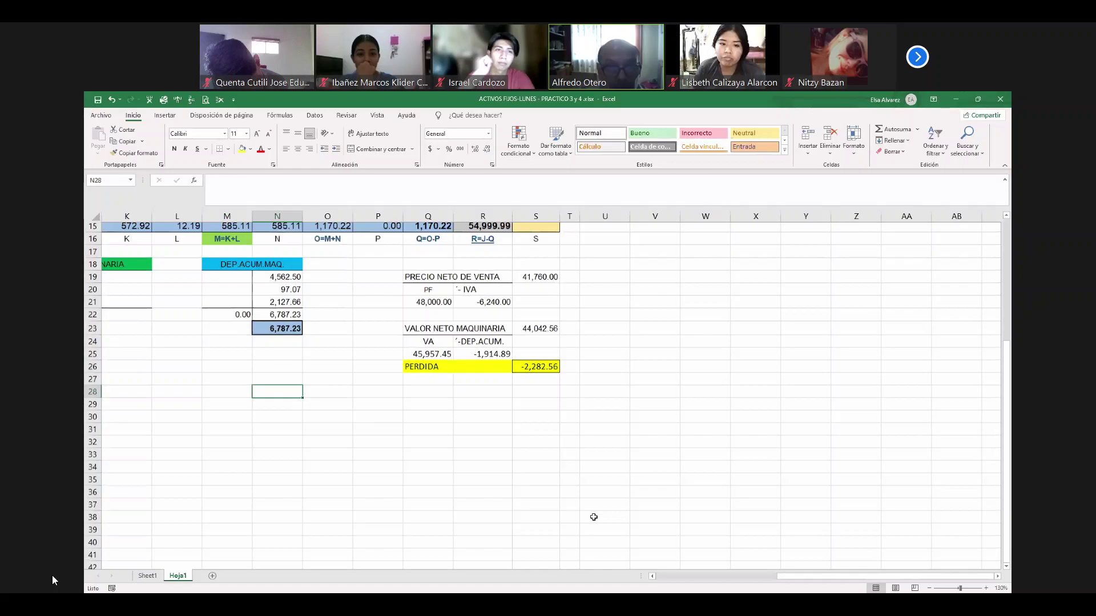
scroll(445, 415, up, 1)
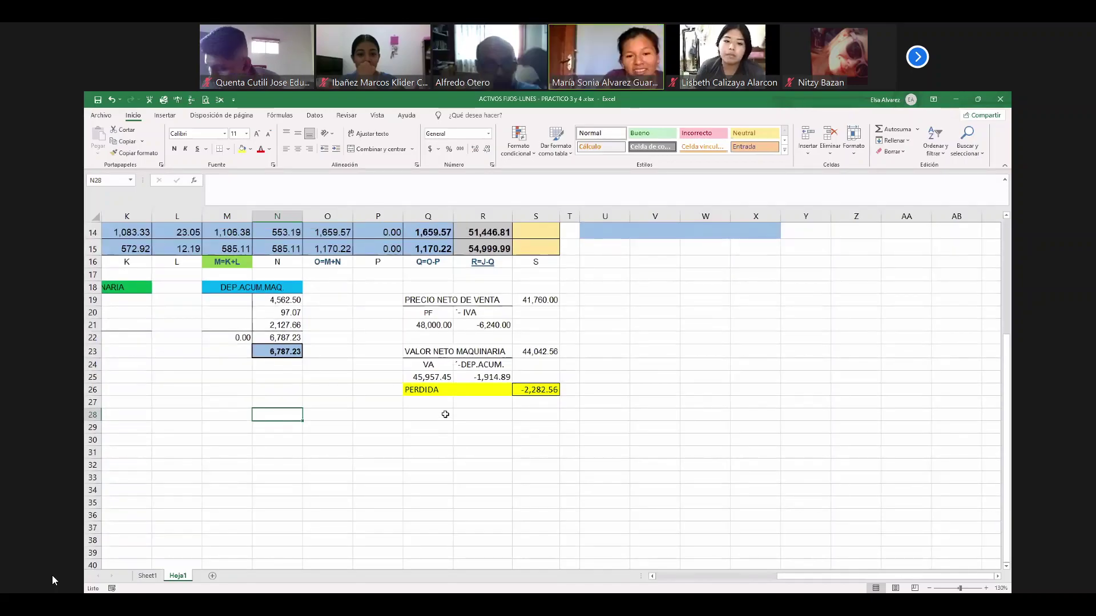
click(378, 415)
ctrl+click(482, 414)
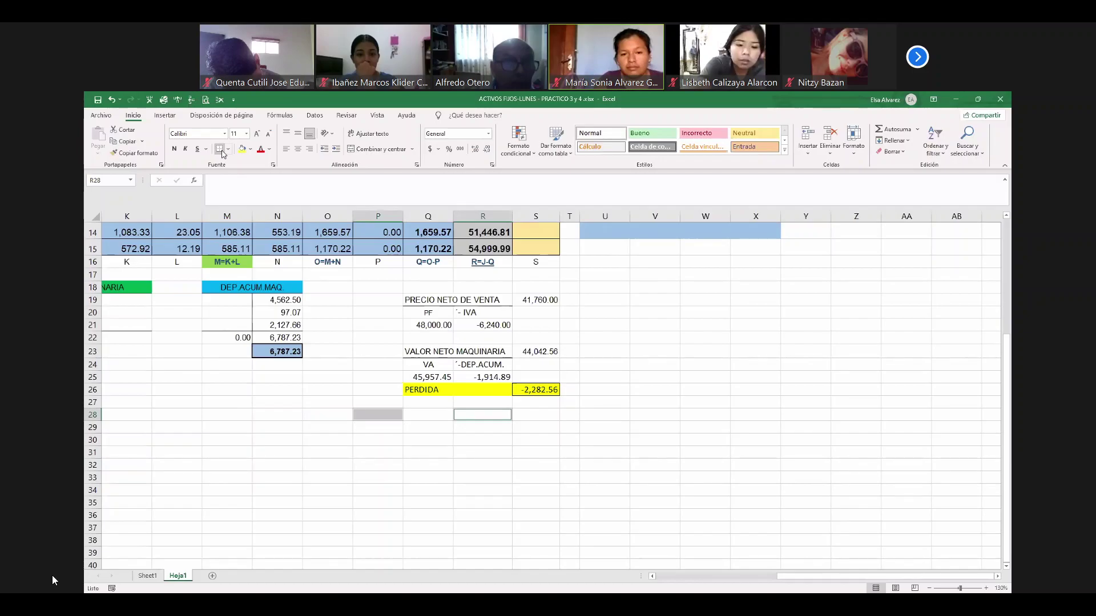
click(219, 149)
click(377, 414)
text(CI)
click(439, 415)
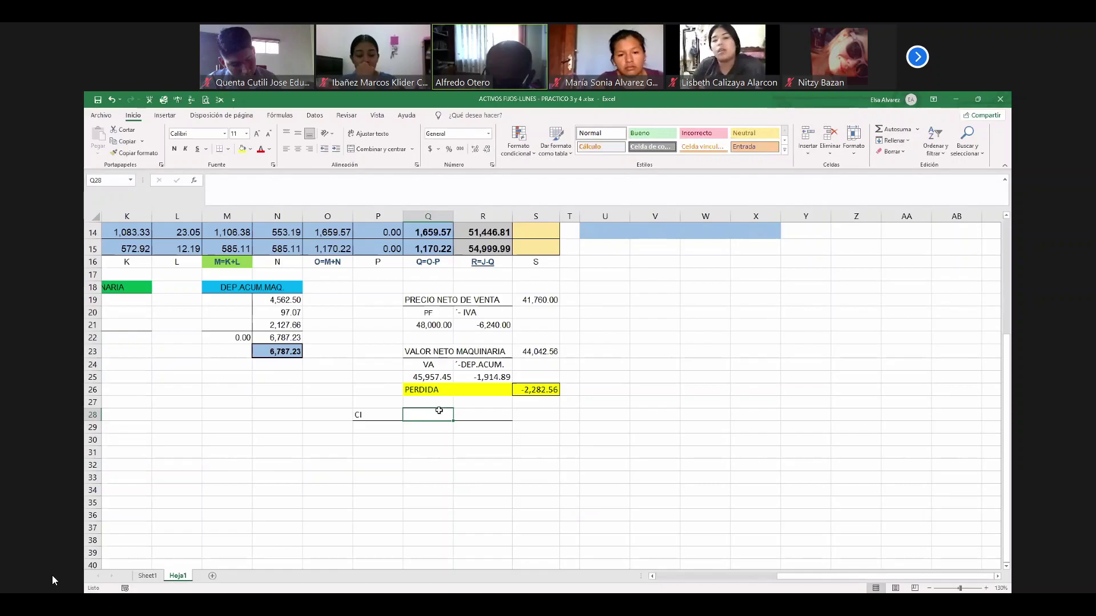
text(31/01/2021)
key(Return)
Enter the debit accounts CAJA, DEP.ACUM.MAQUINARIA and PERDIDA P/VTA.DE ACTIVOS FIJOS in P29:P31
key(Left)
text(CAJA)
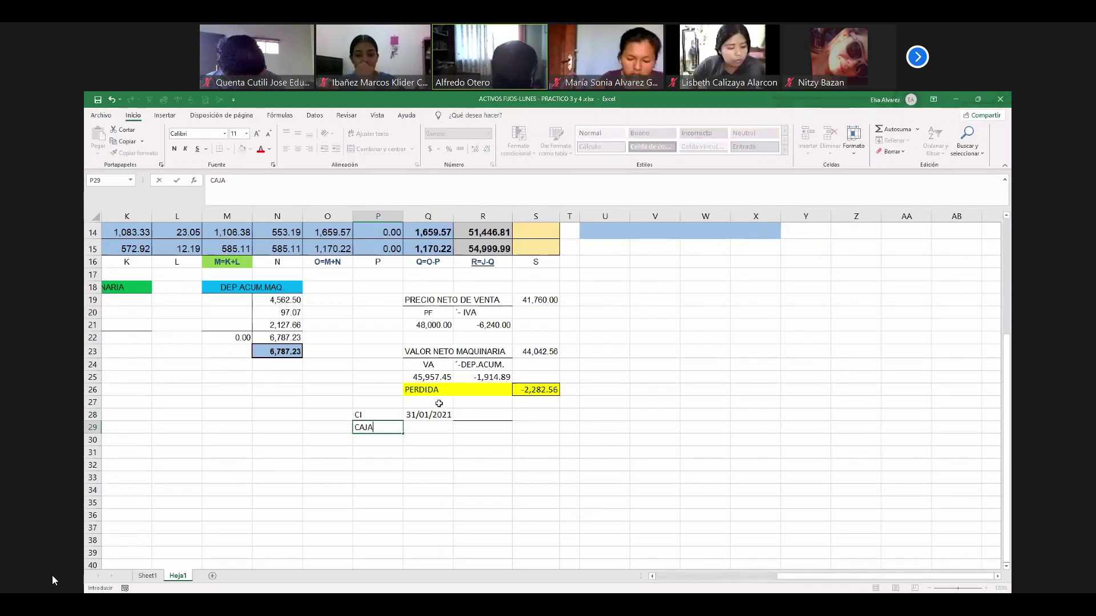
key(Return)
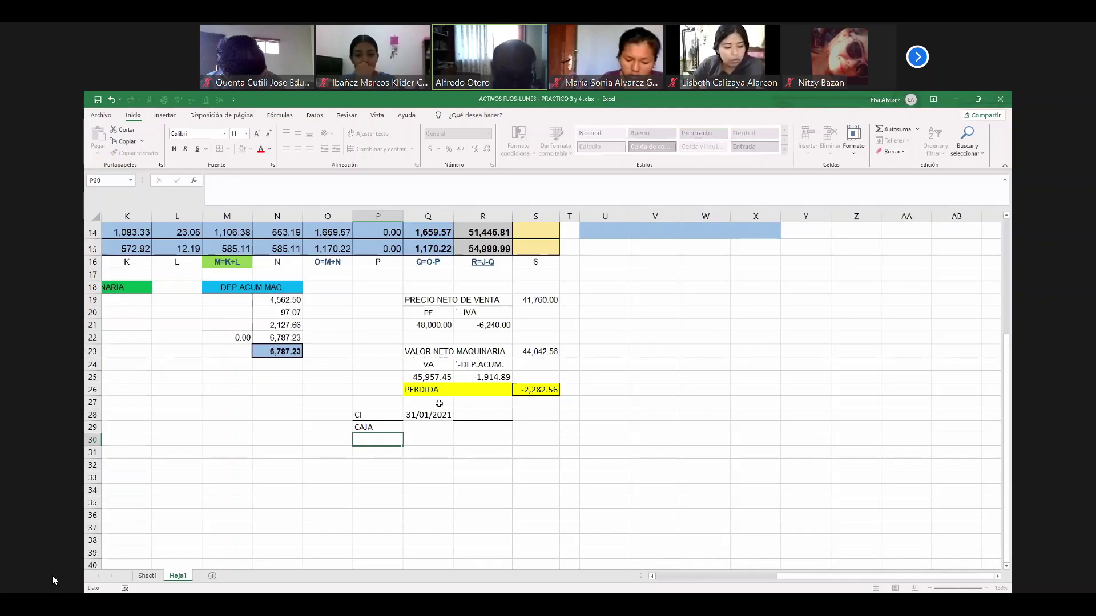
text(DEP.ACUN)
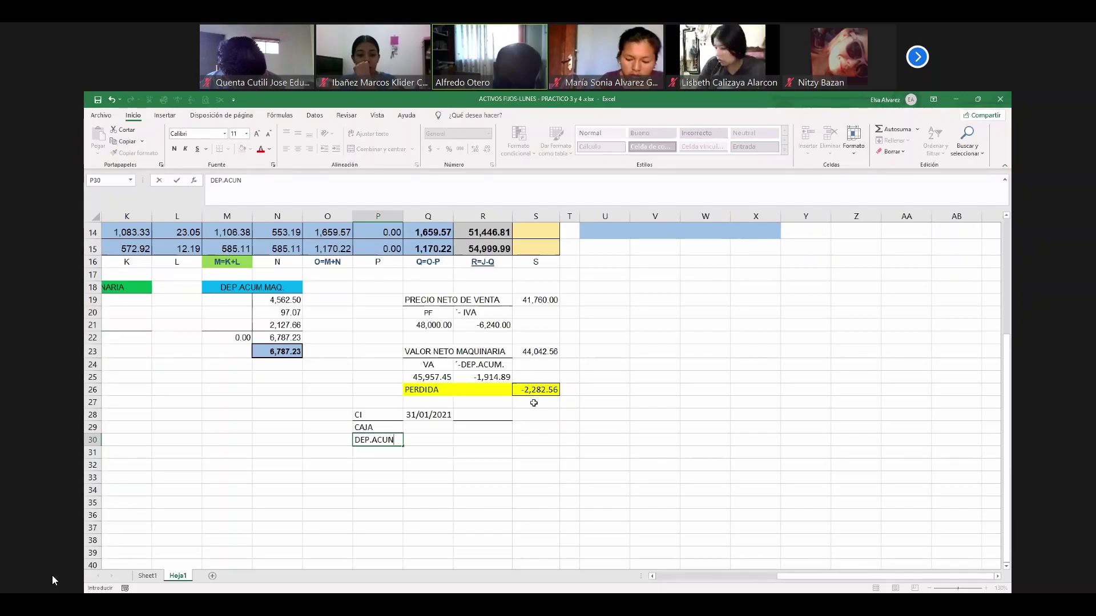
key(BackSpace)
text(M.MAQUINARIA)
key(Return)
text(PERD)
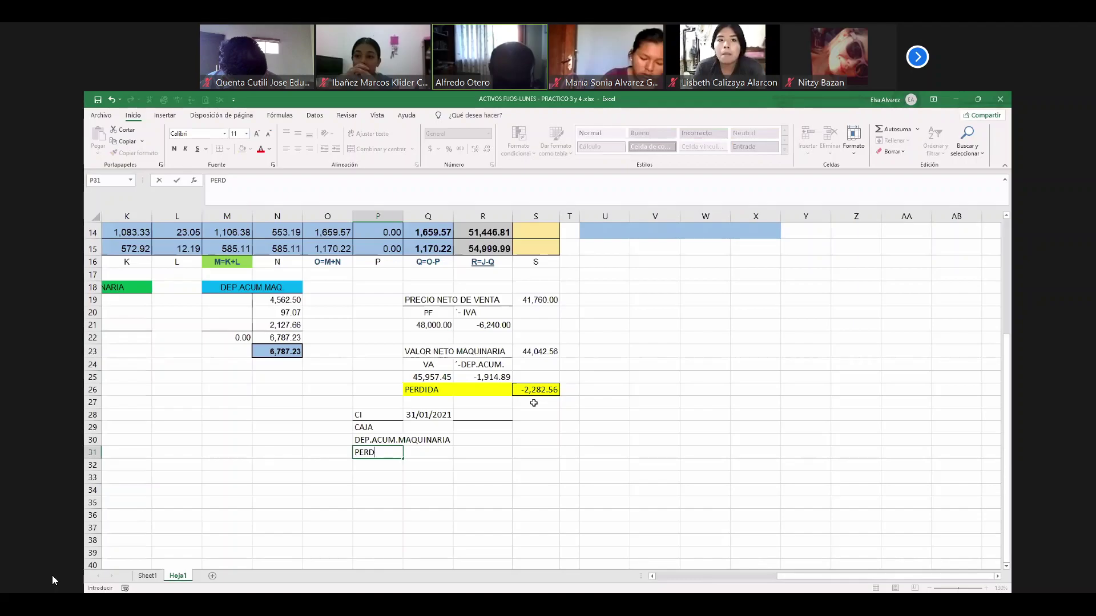
text(IDA P/VTA.DE ACTIVO)
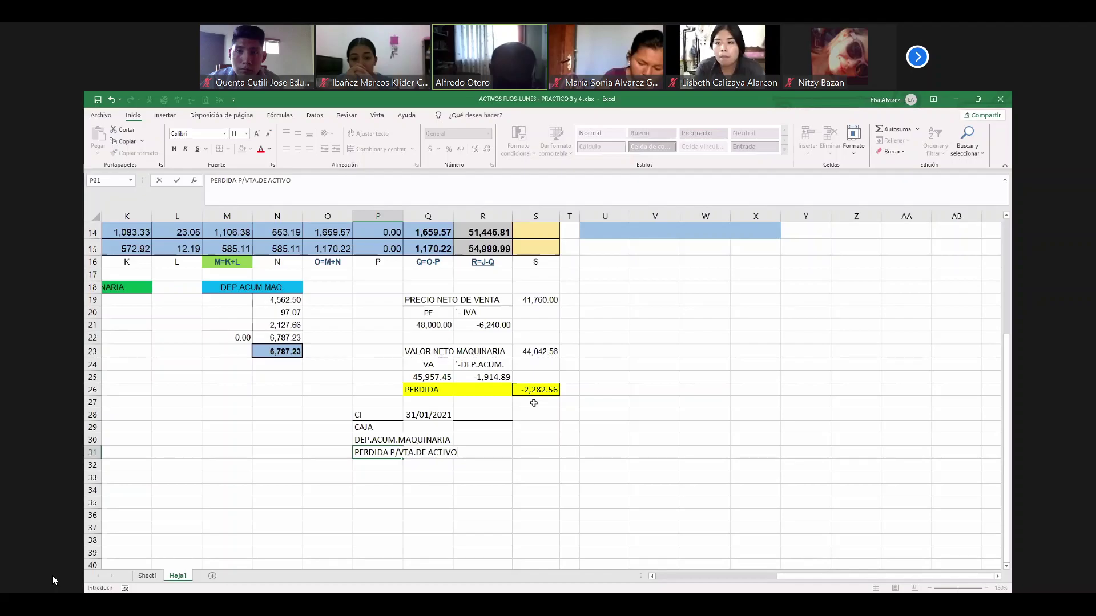
text(S FIJOS)
key(Return)
Enter the credit accounts MAQUINARIA and DEBITO FISCAL in P32:P33
text(MAQUIN)
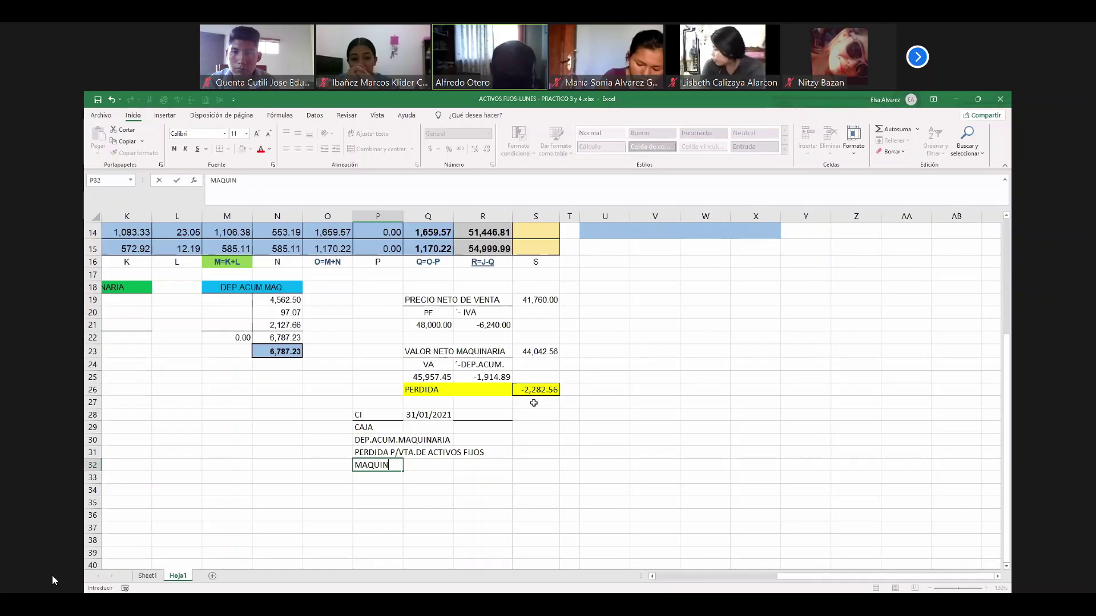
text(ARIA)
key(Return)
text(DEBITO FISCAL)
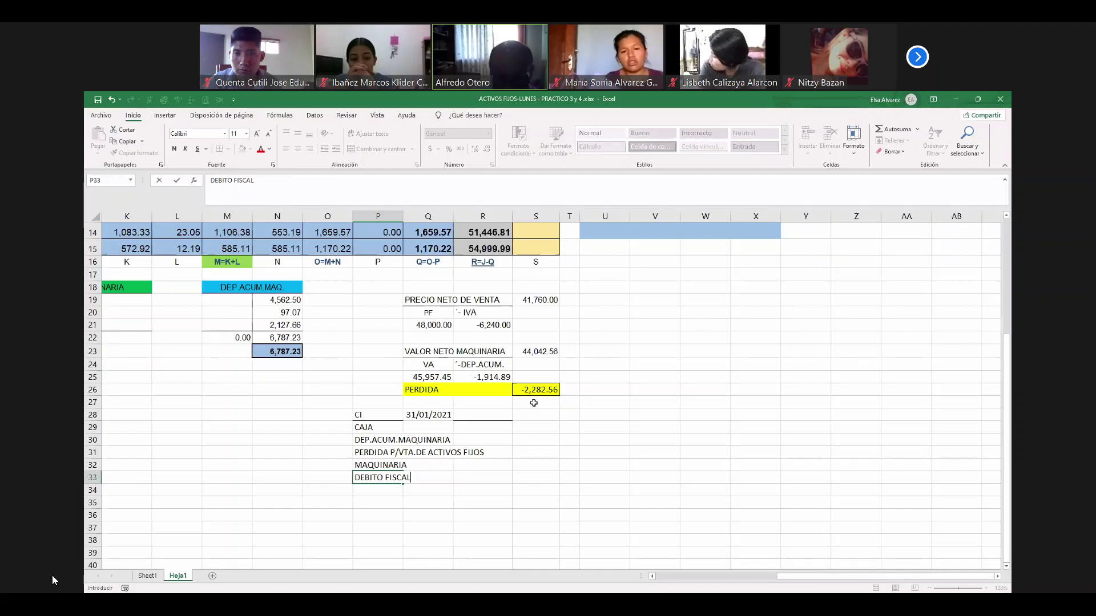
Widen column T and enter 48000 as the CAJA debit in S29
click(535, 427)
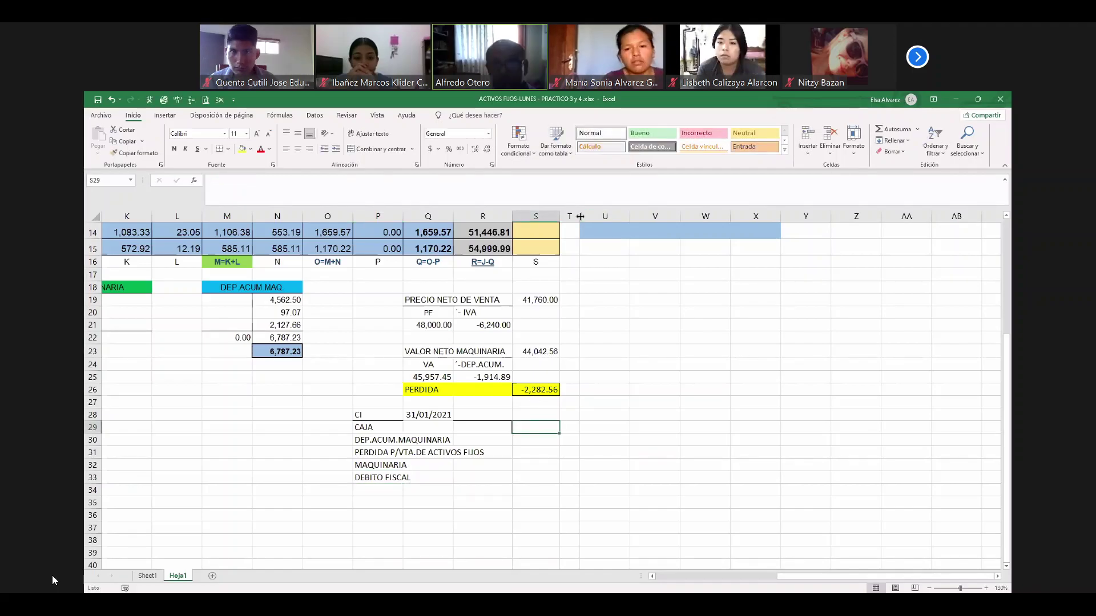
drag(580, 216, 608, 216)
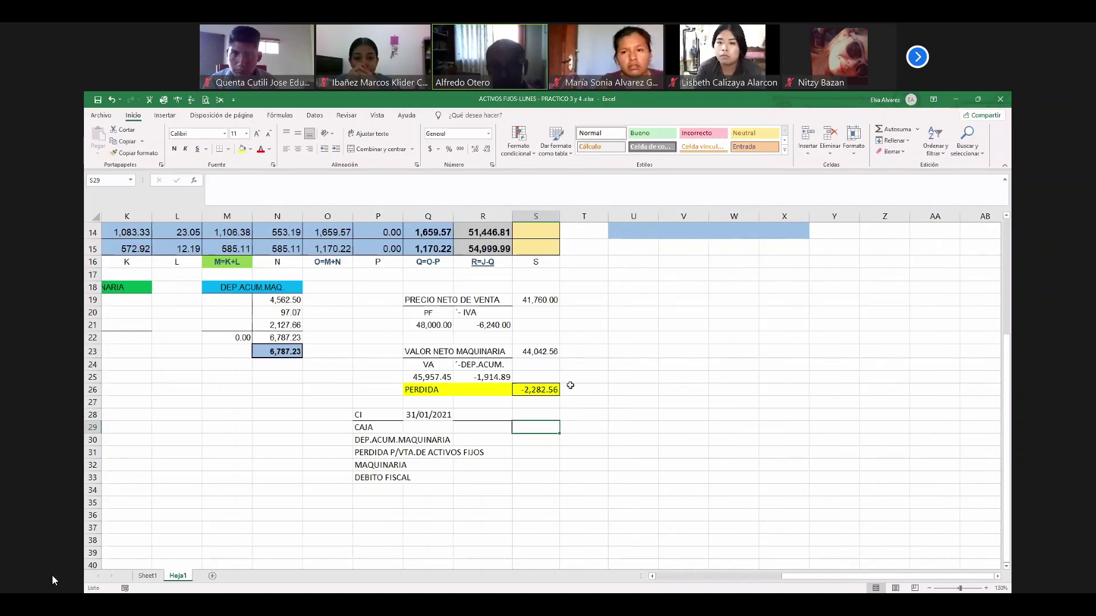
key(F2)
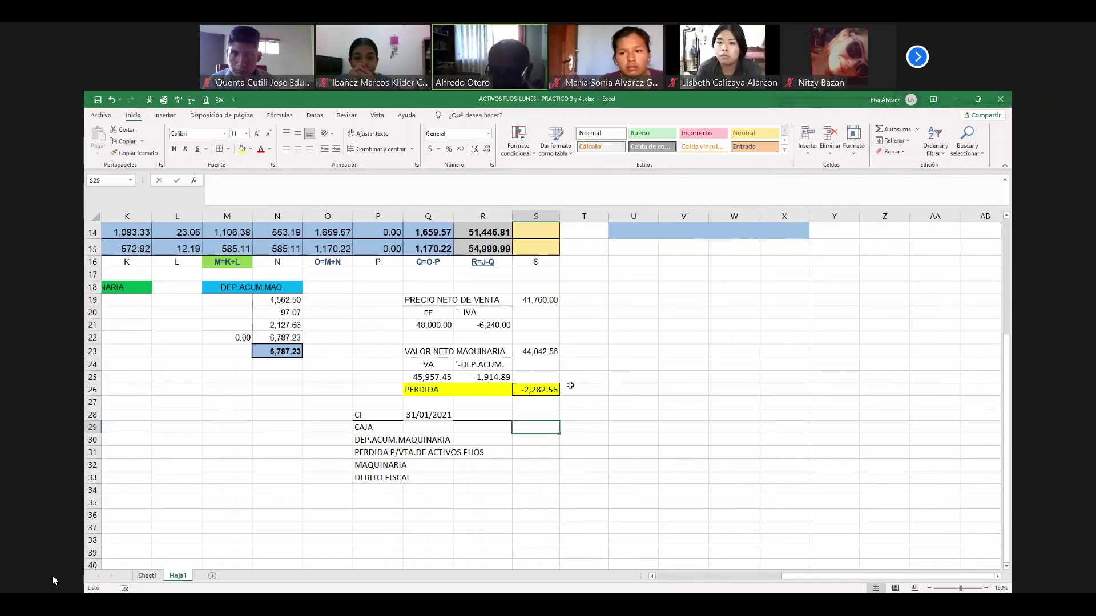
text(48000)
key(Return)
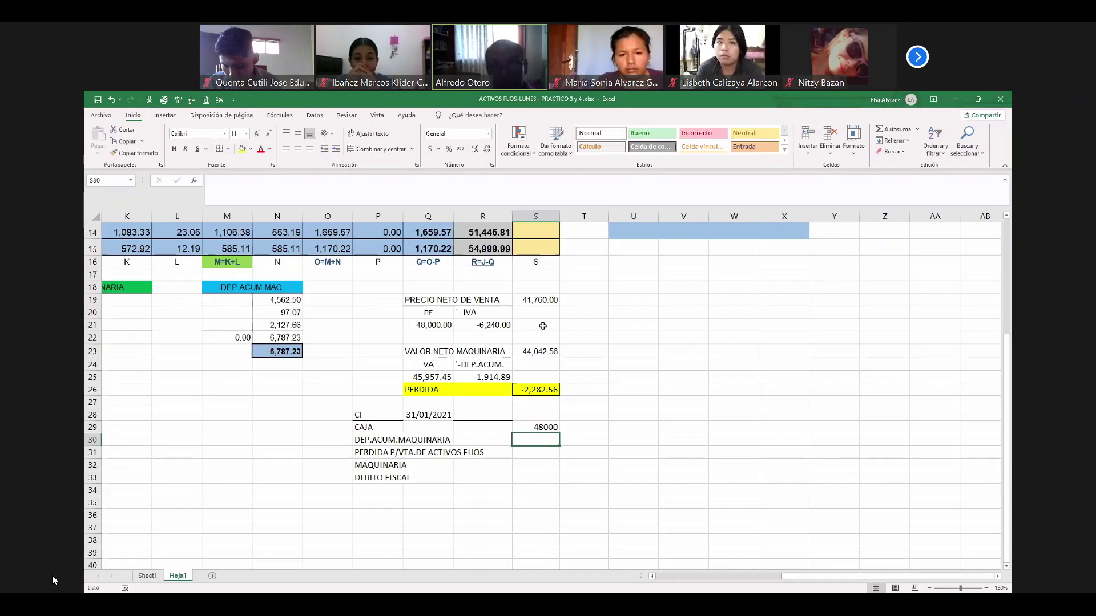
Copy the number format of S19 to the debit amounts and enter 1914.89 in S30 and 2282.56 in S31
click(537, 301)
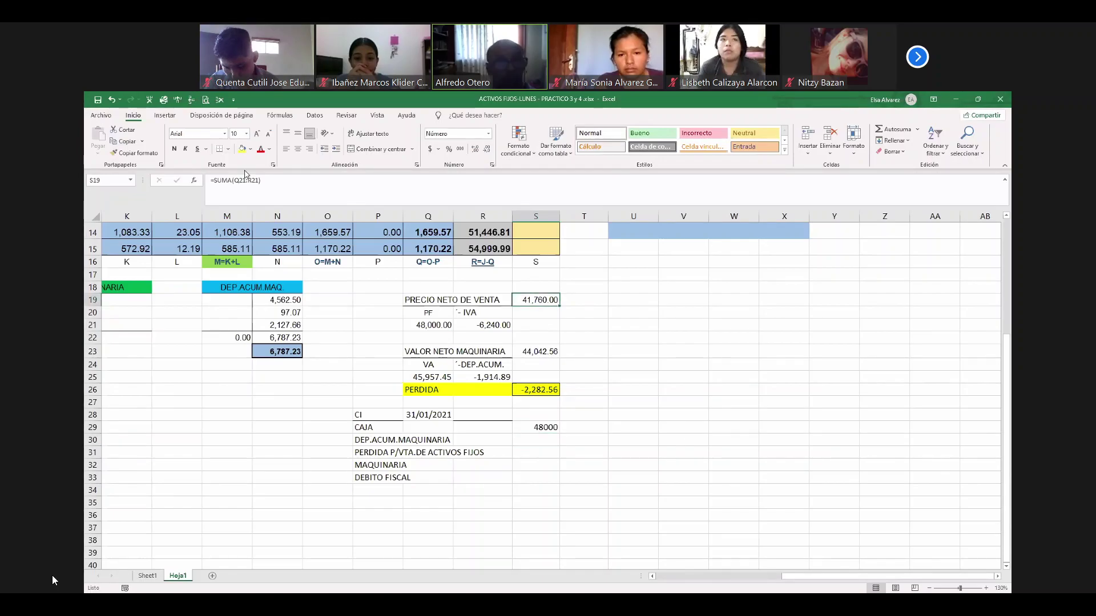
click(535, 439)
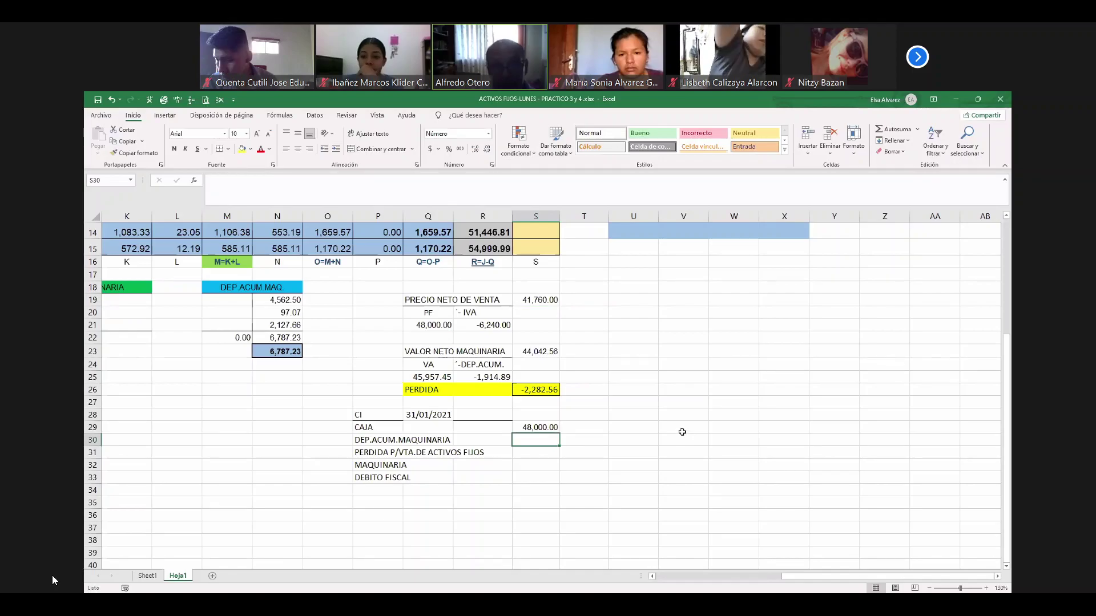
text(1914.89)
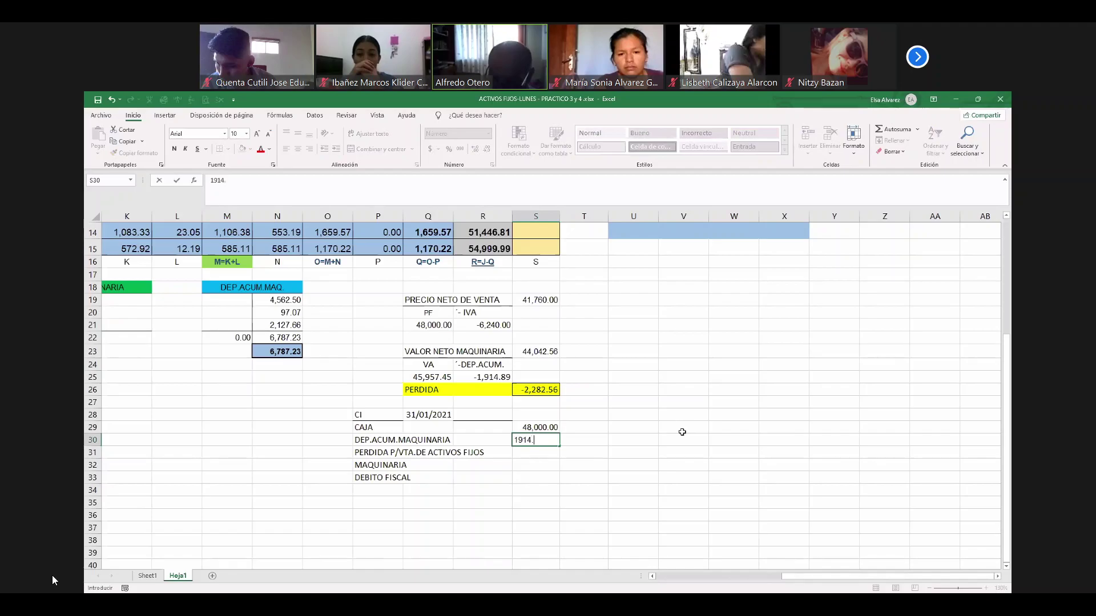
key(Return)
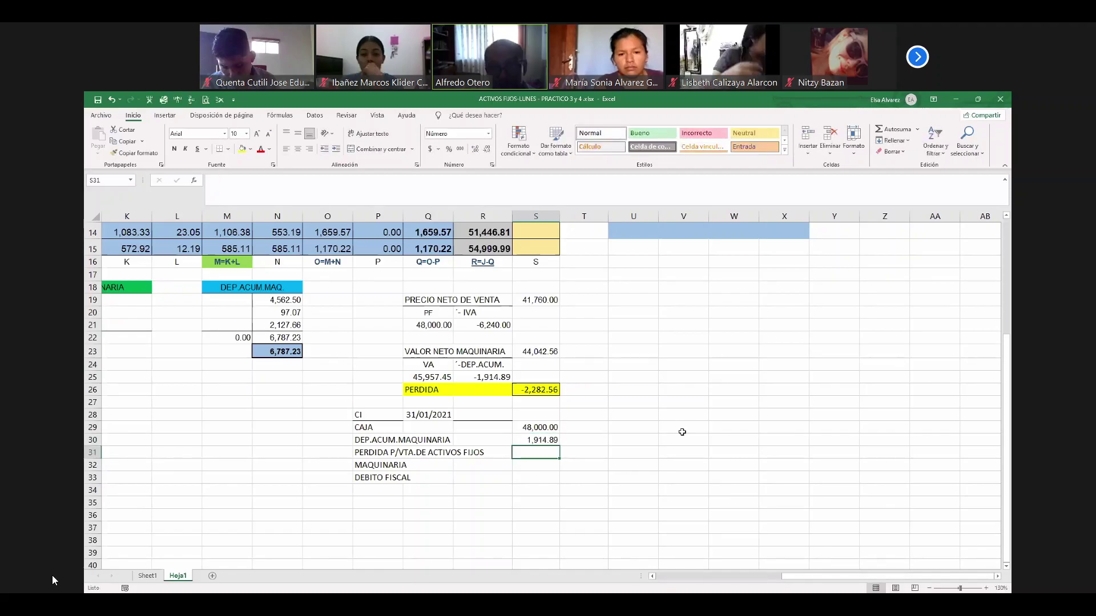
text(2282.56)
key(Return)
Enter the credits 45957.45 for MAQUINARIA in T32 and 6240 for DEBITO FISCAL in T33
key(Right)
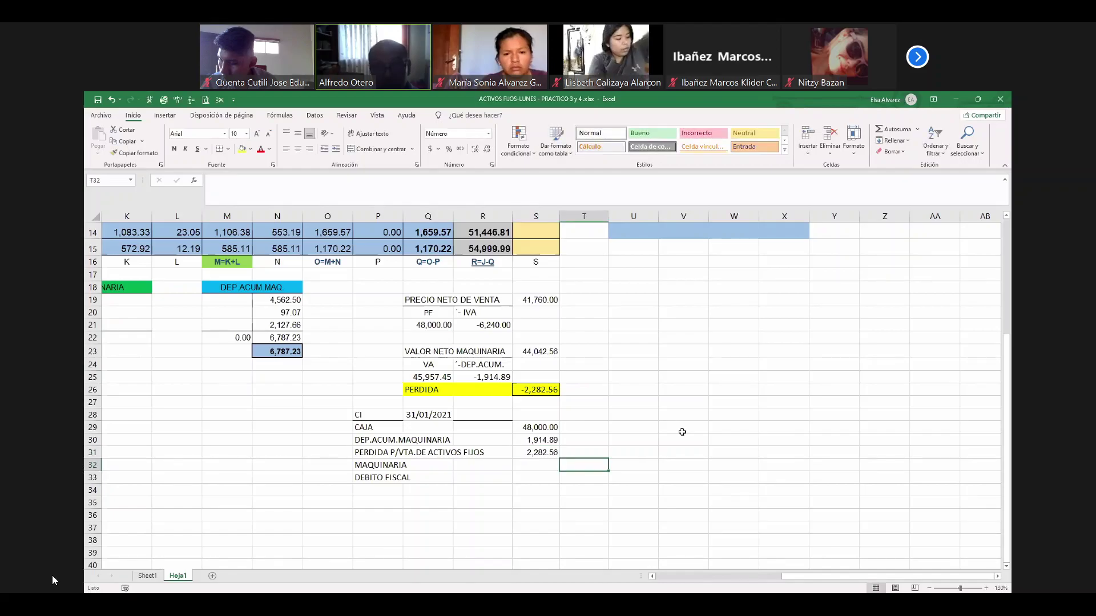
text(45,)
text(957)
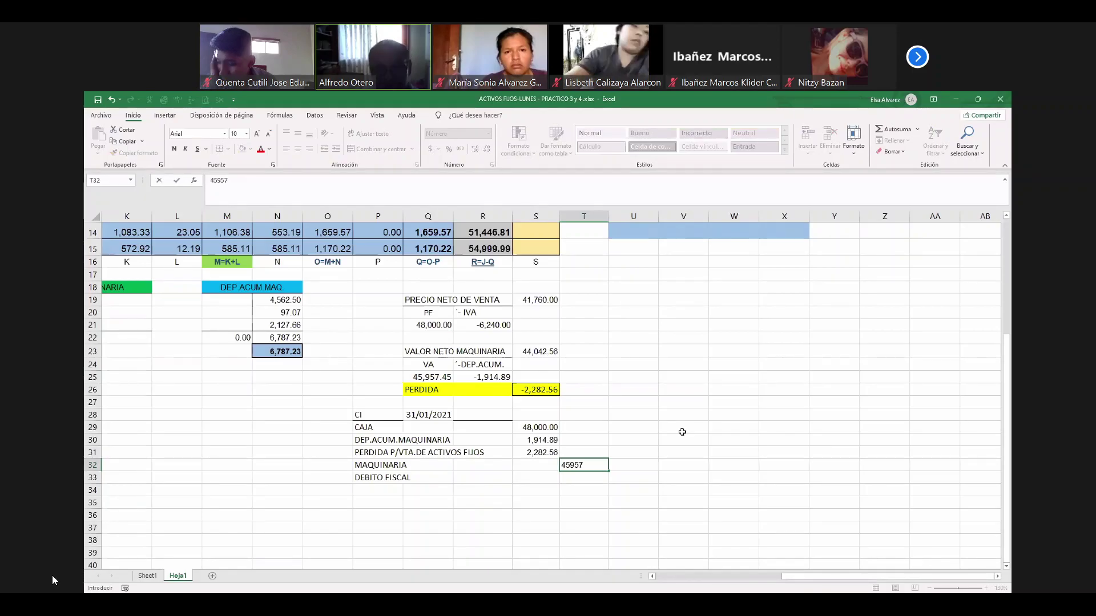
text(.45)
key(Return)
text(6240)
key(Return)
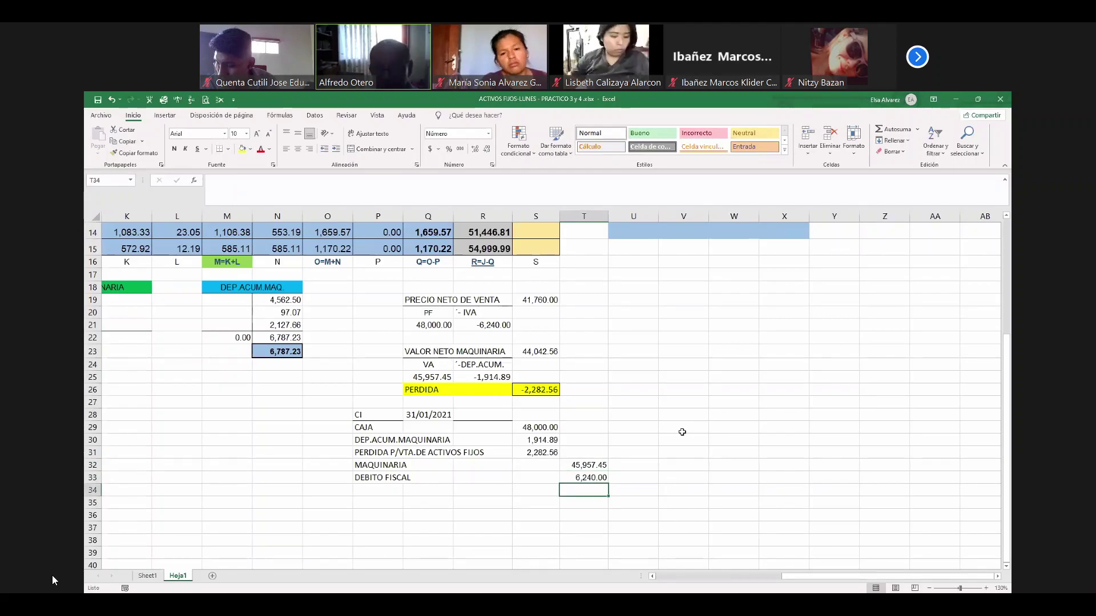
Total the journal entry's debits and credits from rows 29 to 33 in S34:T34 and fill both totals yellow
drag(583, 489, 542, 494)
key(alt+equal)
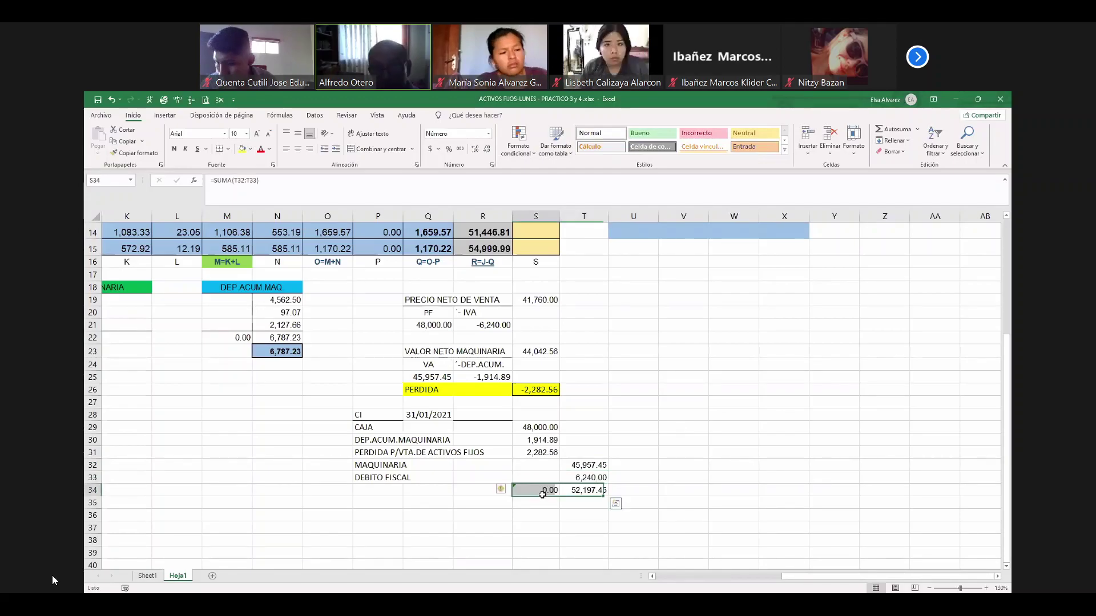
click(893, 130)
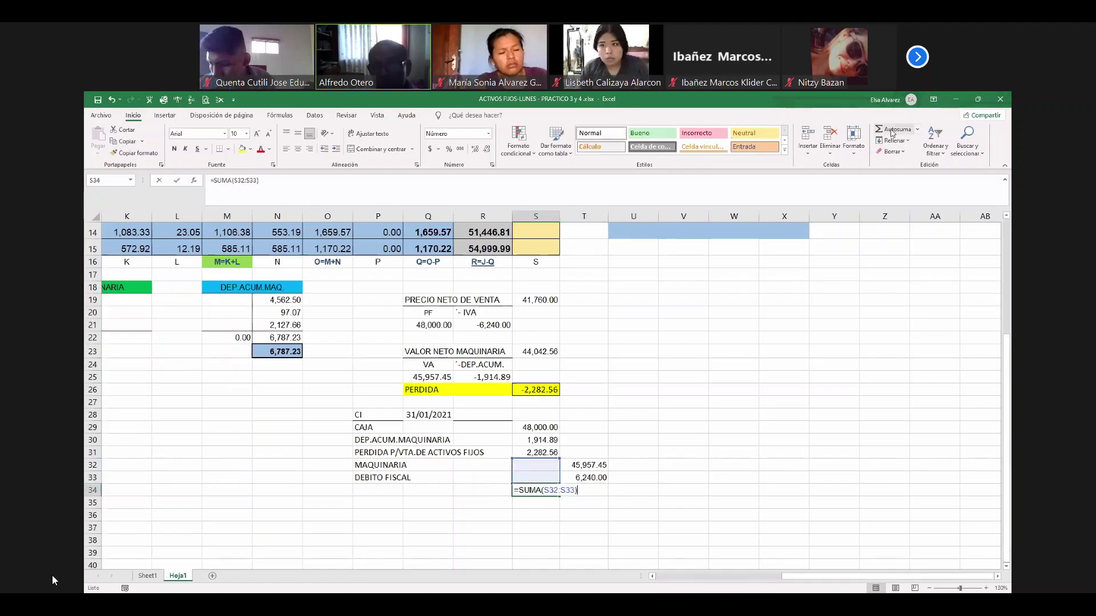
click(734, 402)
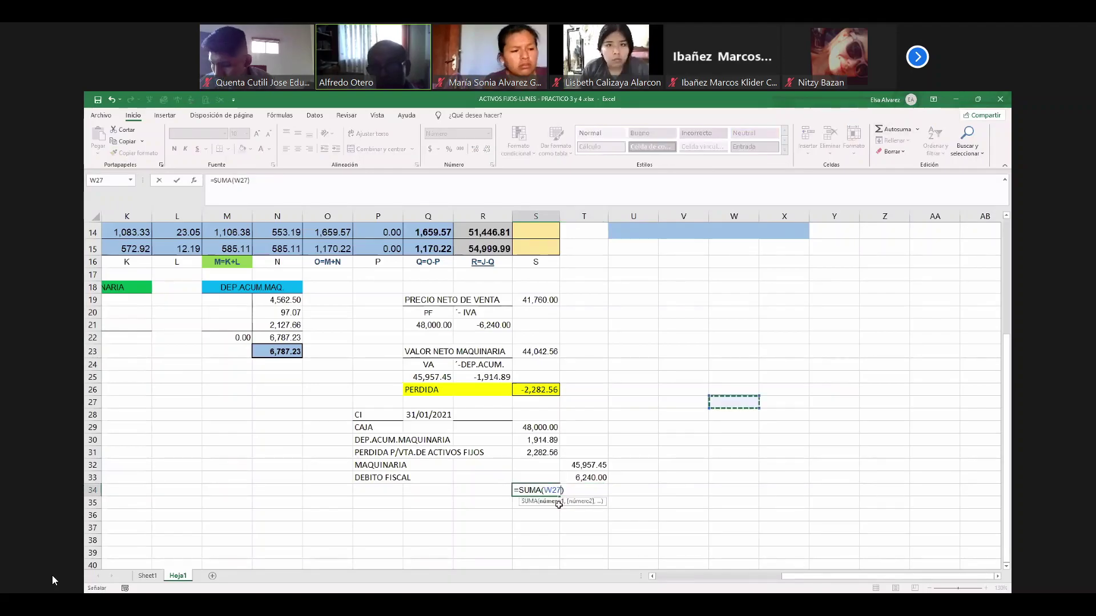
key(Escape)
click(893, 131)
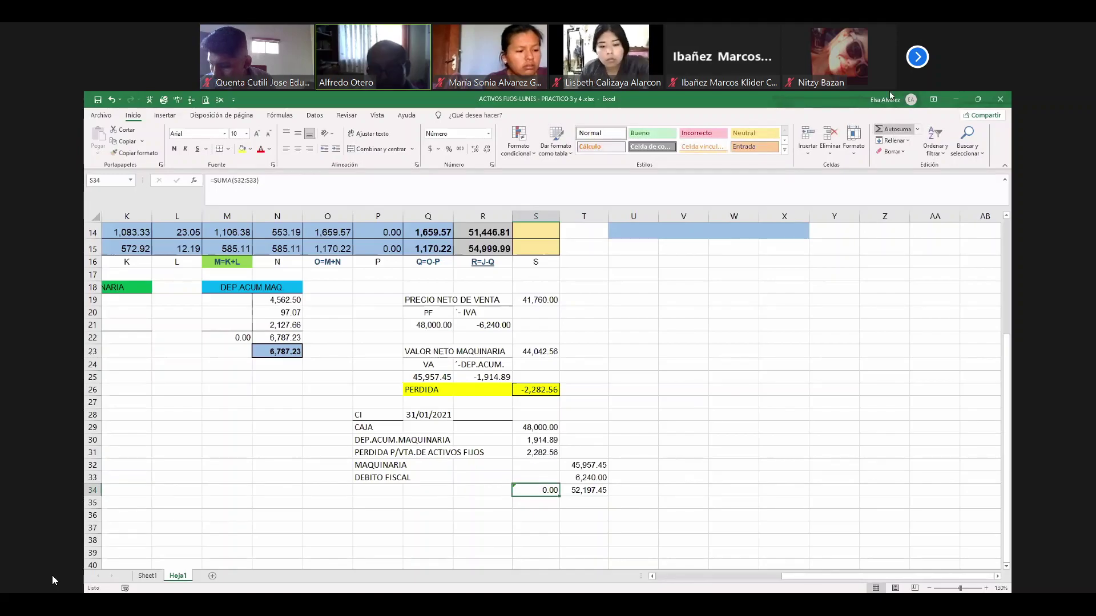
key(shift+Right)
key(alt+equal)
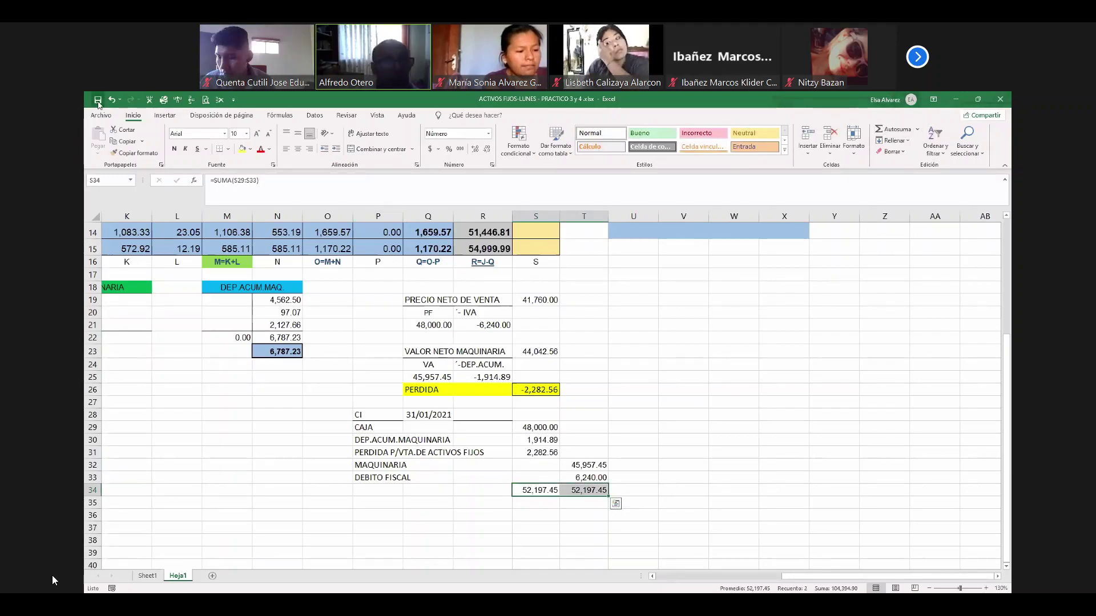
click(242, 150)
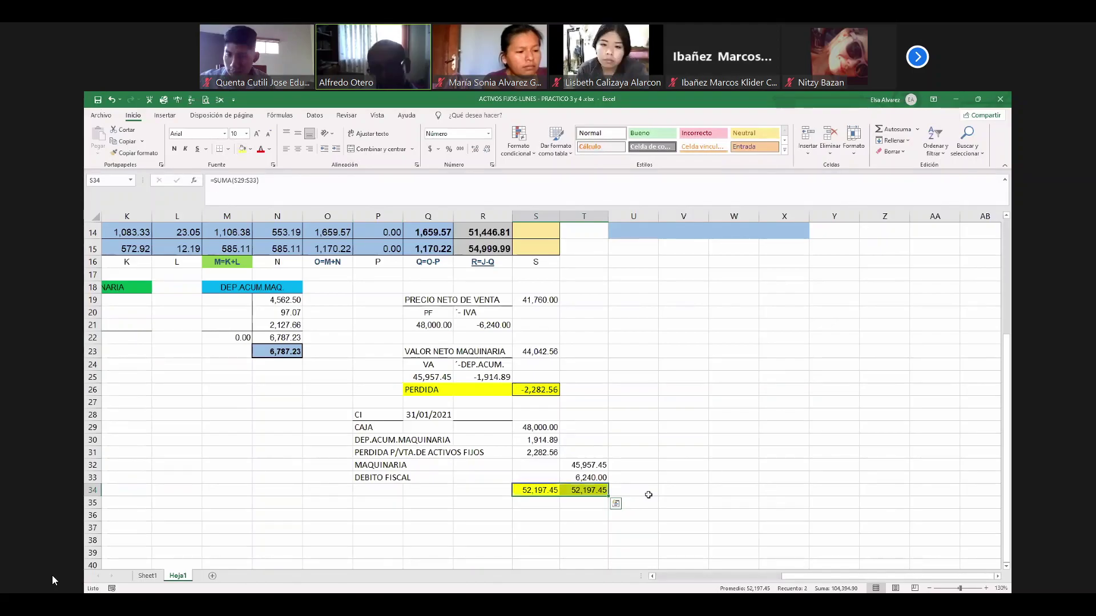
Copy the entry header in P28:R28 with its date 31/01/2021 to P36:R36 and change its type to CT
click(378, 415)
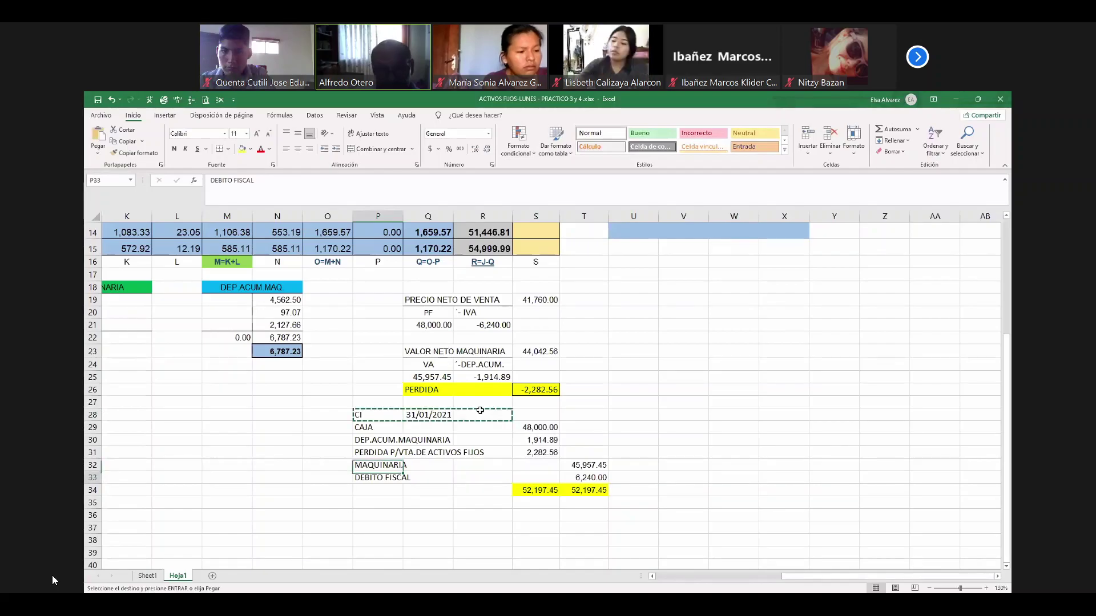
text(CI	31/01/2021)
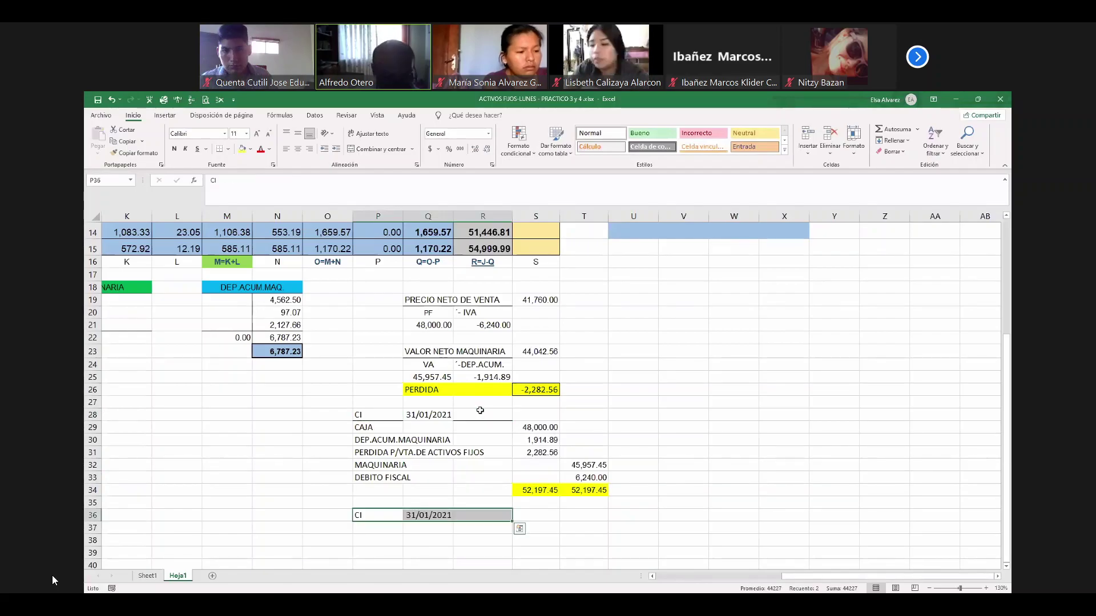
text(CT)
key(Return)
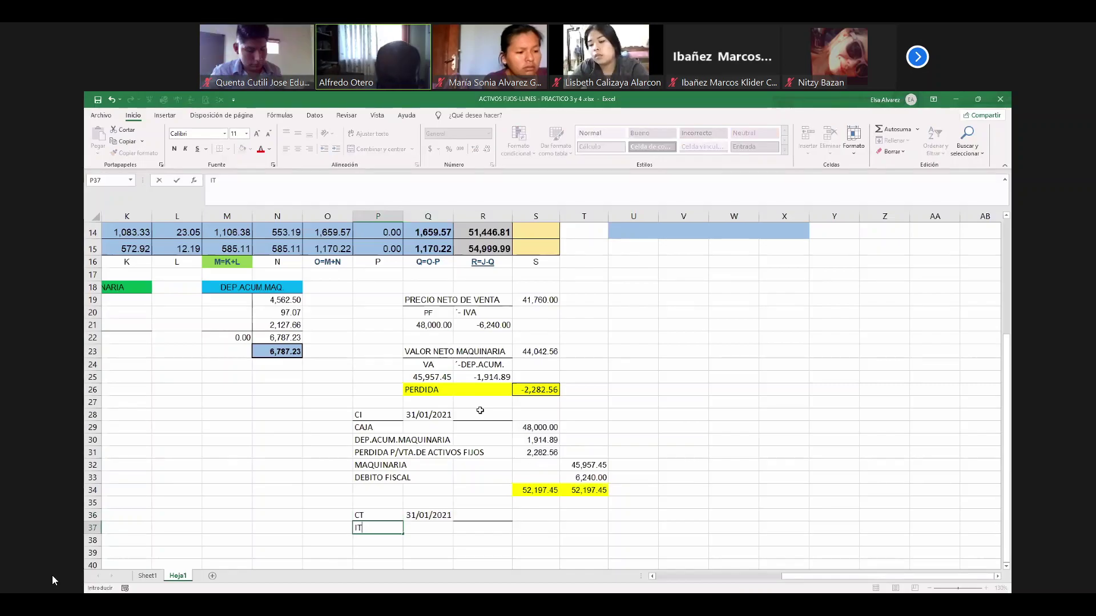
Enter the accounts IT in P37 and IT POR PAGAR in P38 for the new entry
text(IT)
key(Return)
text(IT PO)
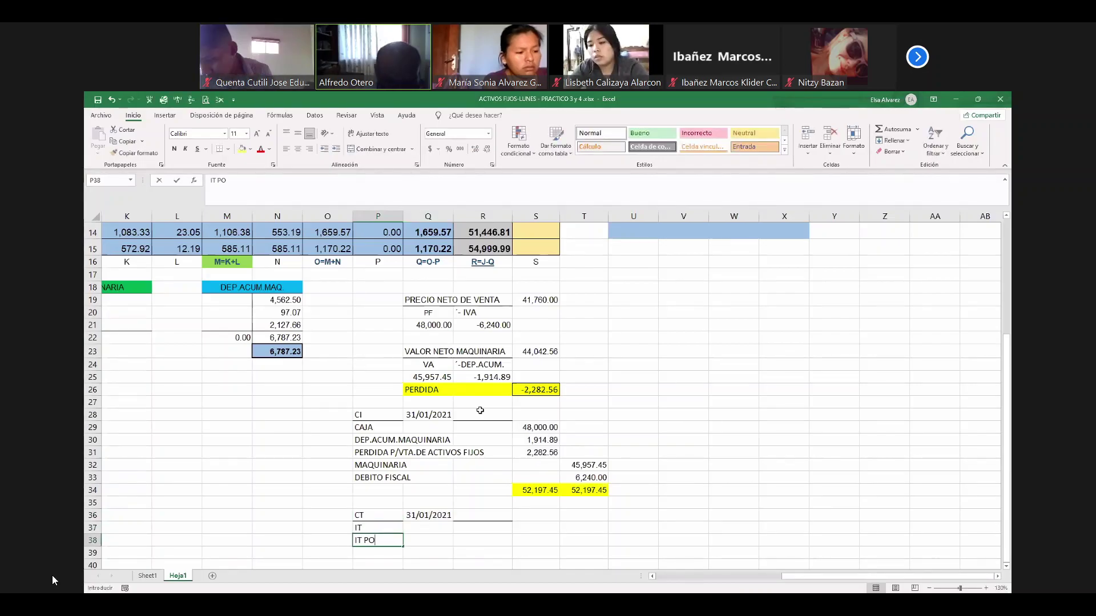
text(R PAGA)
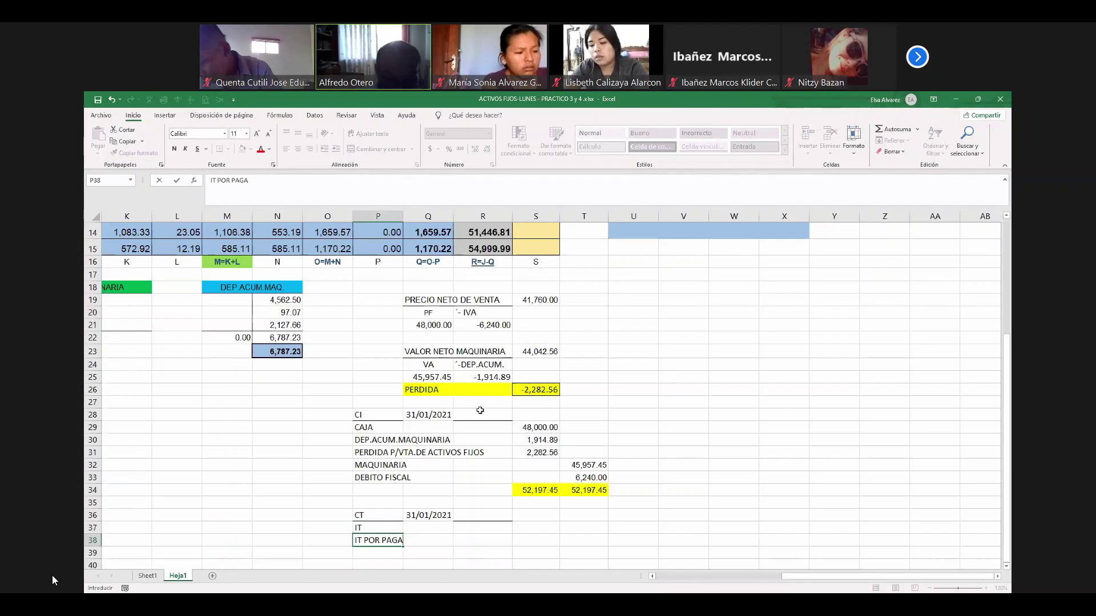
text(R)
key(Return)
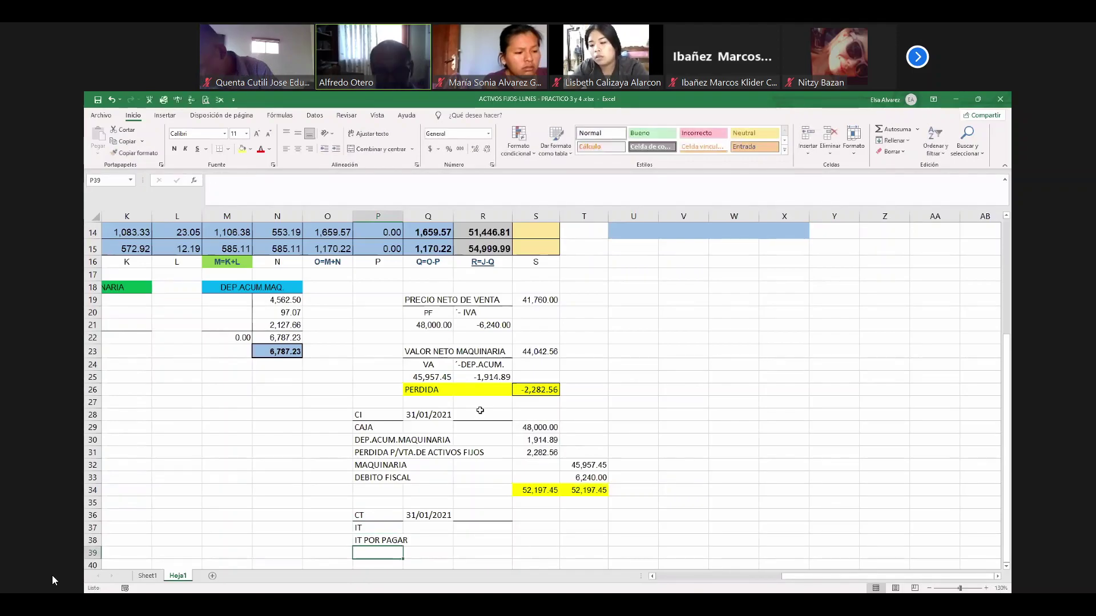
Calculate the IT debit in S37 as 3% of the CAJA amount in S29
key(Up)
key(Up)
key(Right)
key(Right)
key(Right)
text(+)
key(Up)
key(Up)
key(Up)
key(Up)
key(Up)
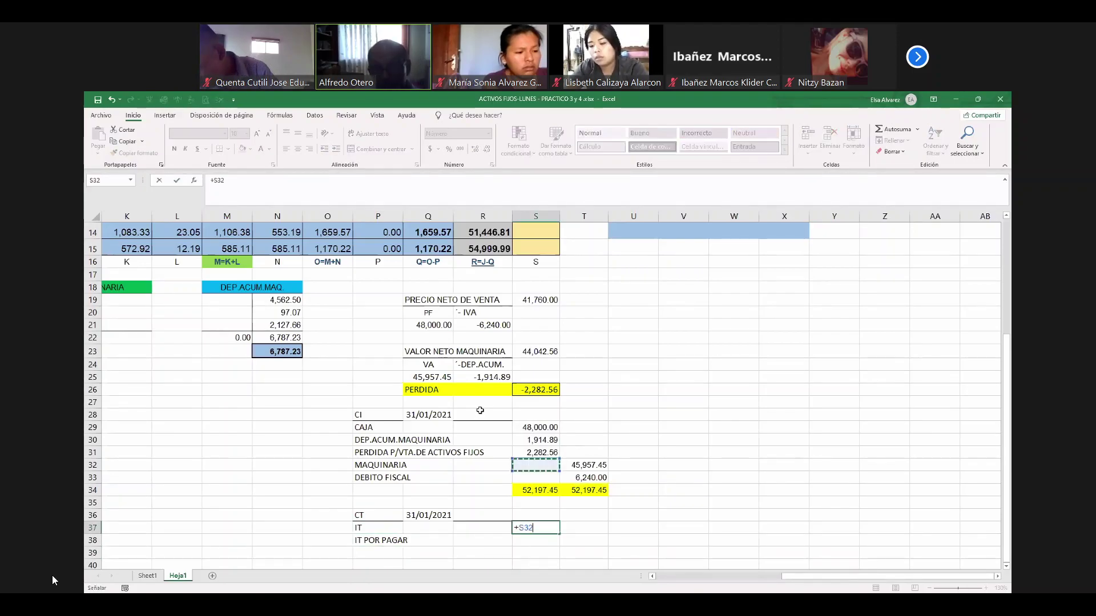
key(Up)
key(Up)
key(Up)
text(*3%)
key(Return)
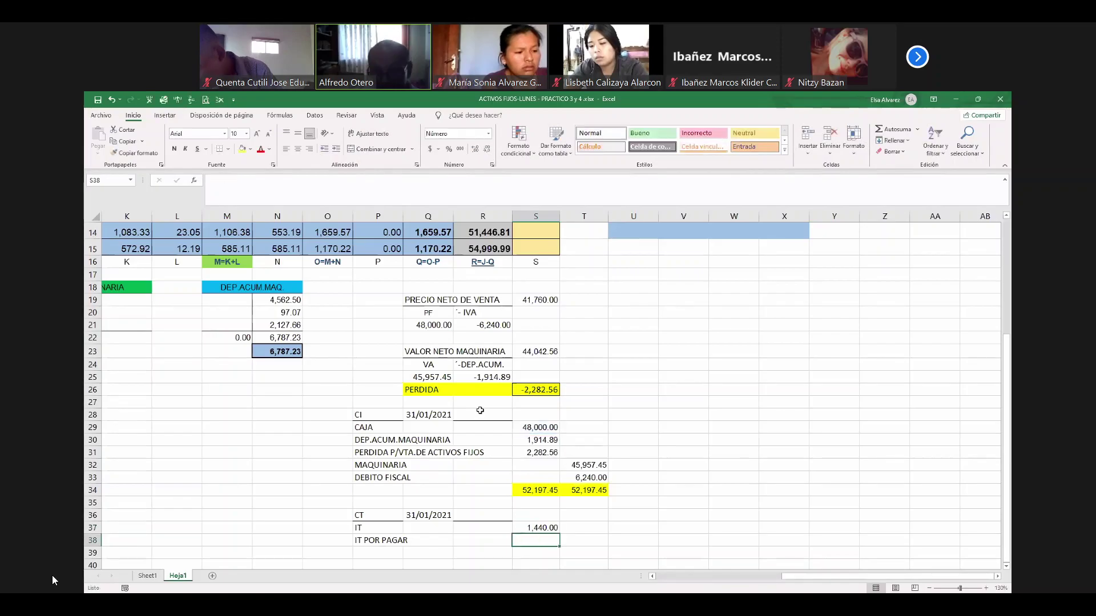
Link the IT POR PAGAR credit in T38 to the IT debit in S37
key(Right)
text(+)
key(Up)
key(Left)
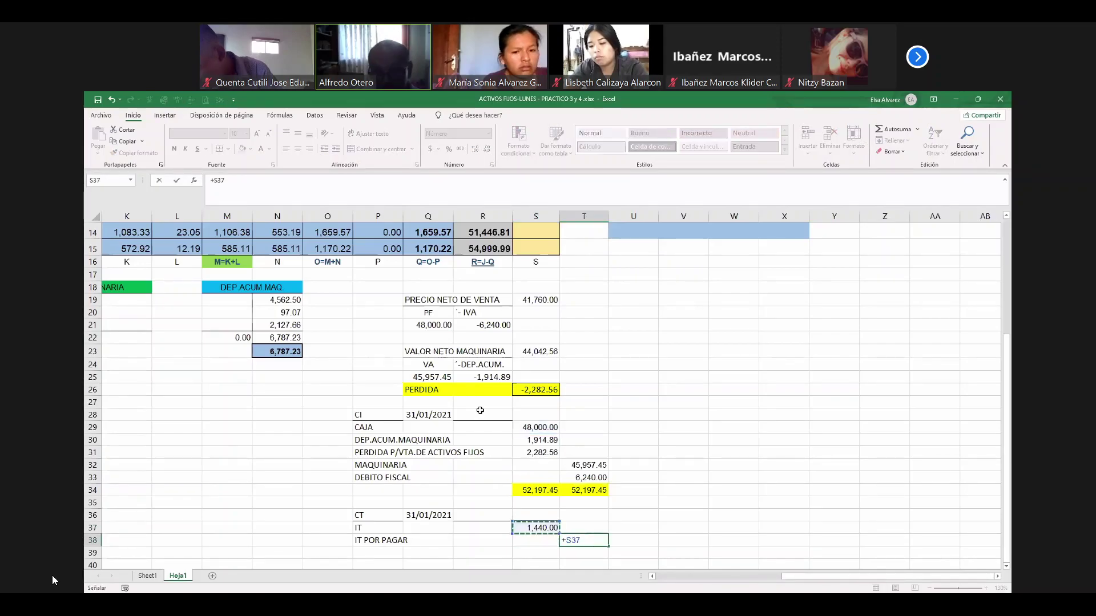
key(Return)
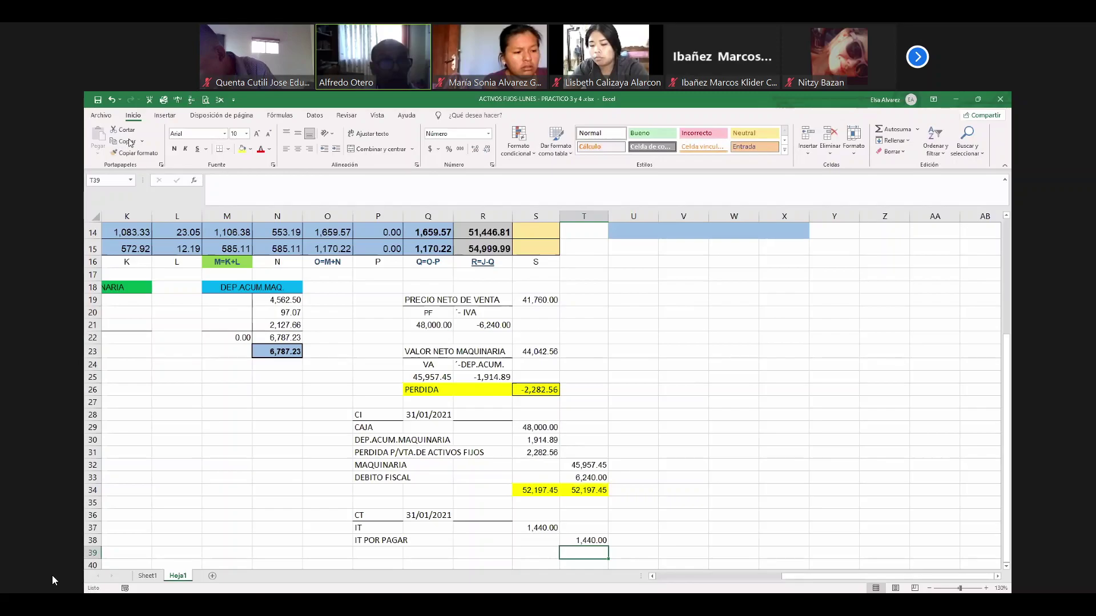
Examine the MAQUINARIA ledger amounts and the TOTAL ACT.FIJO column of the depreciation schedule in column J
click(208, 351)
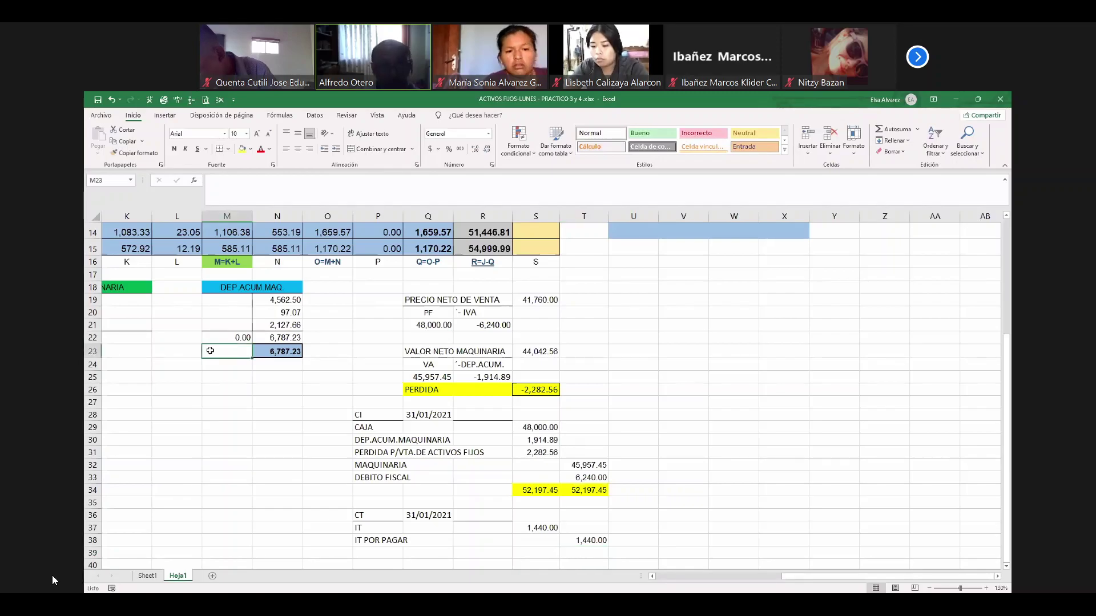
key(Left)
key(Left)
key(Left)
key(Up)
key(Up)
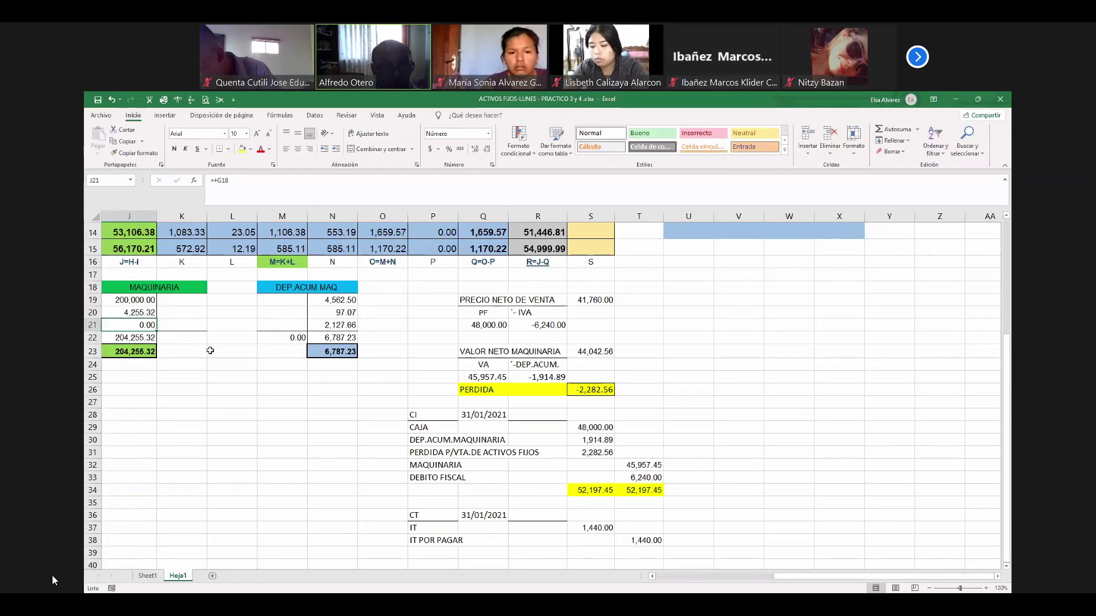
key(Up)
key(Up)
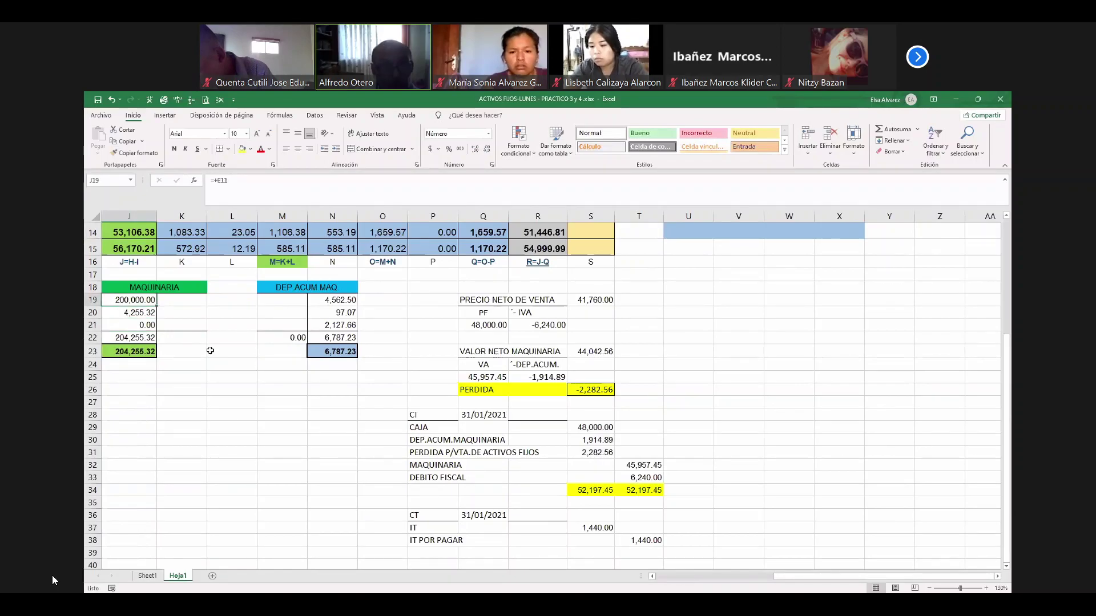
key(Up)
key(Up)
key(Up)
key(Up)
key(Up)
key(Up)
key(Up)
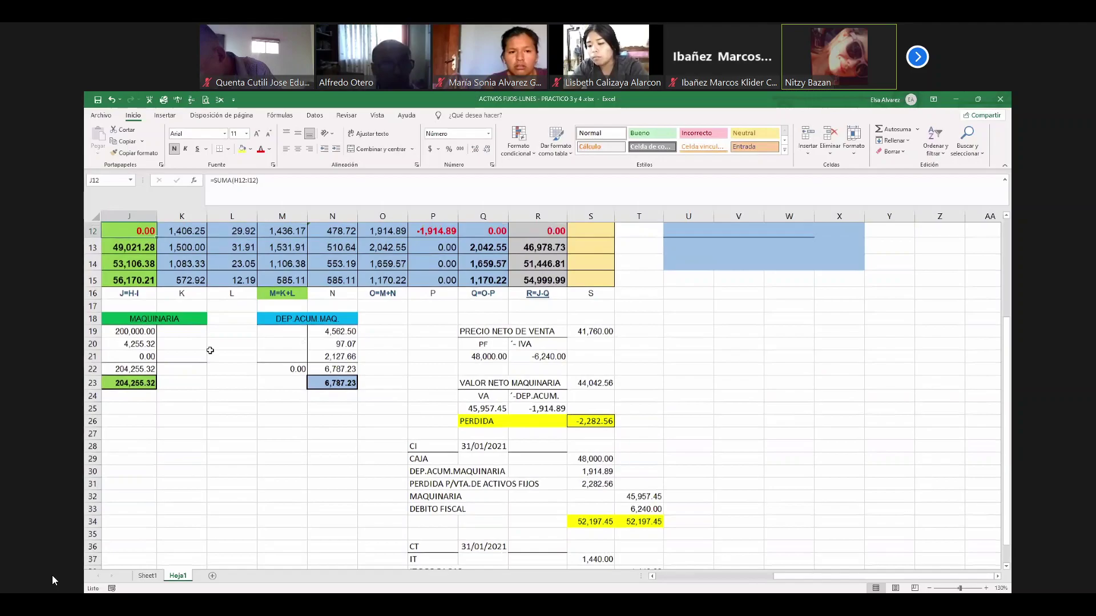
key(Up)
key(Up)
key(Up)
key(Down)
key(Down)
key(Down)
key(Down)
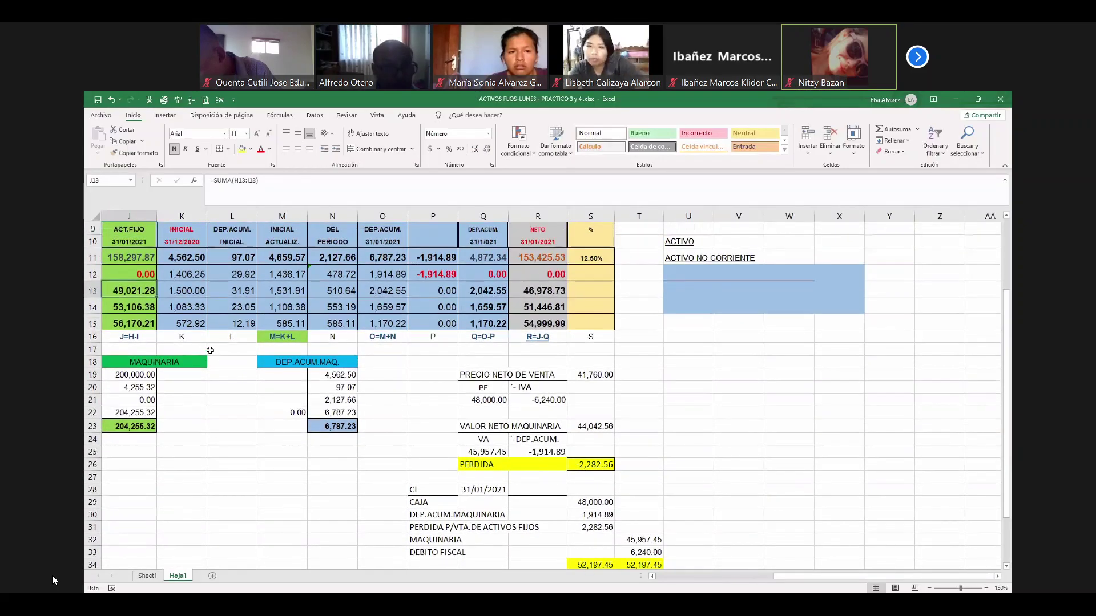
Post the MAQUINARIA credit to the MAQUINARIA ledger by linking K21 to T32
key(Down)
key(Down)
key(Down)
key(Down)
key(Down)
key(Down)
key(Down)
key(Down)
key(Right)
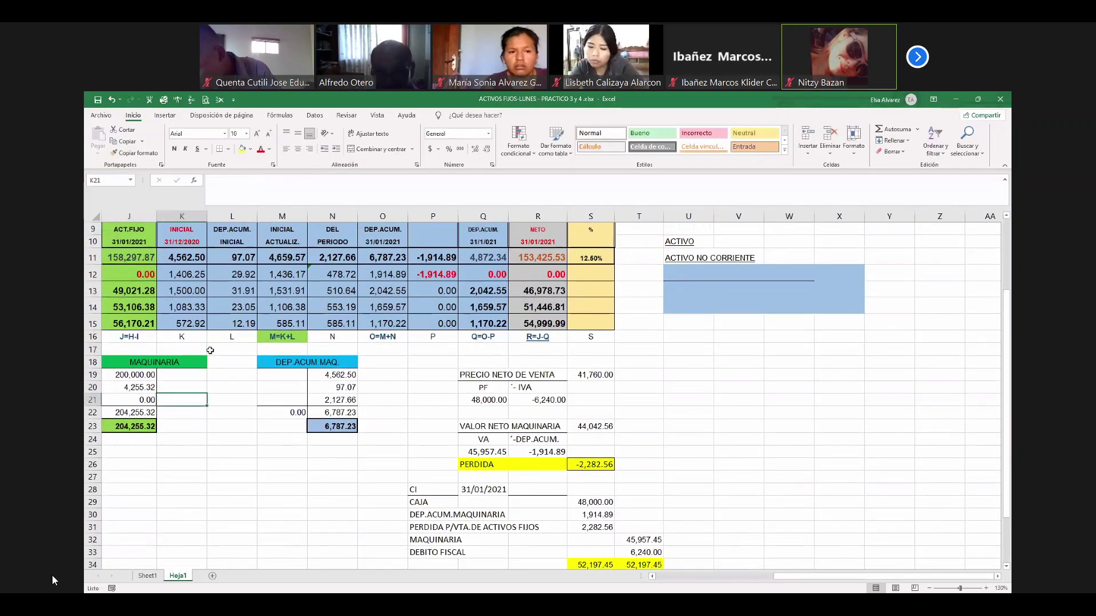
text(+)
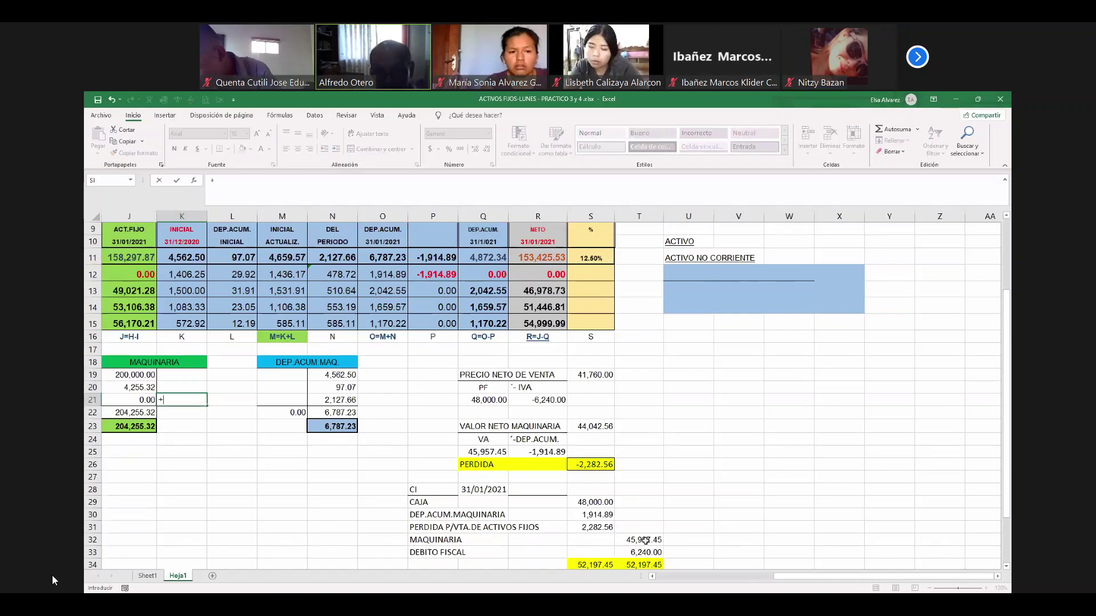
click(639, 540)
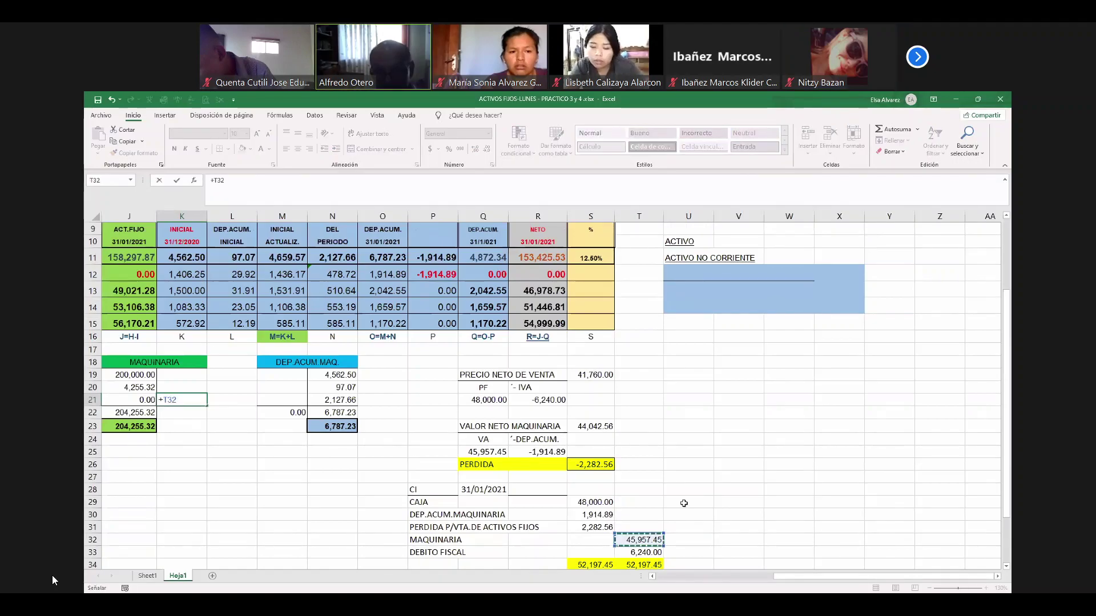
key(Return)
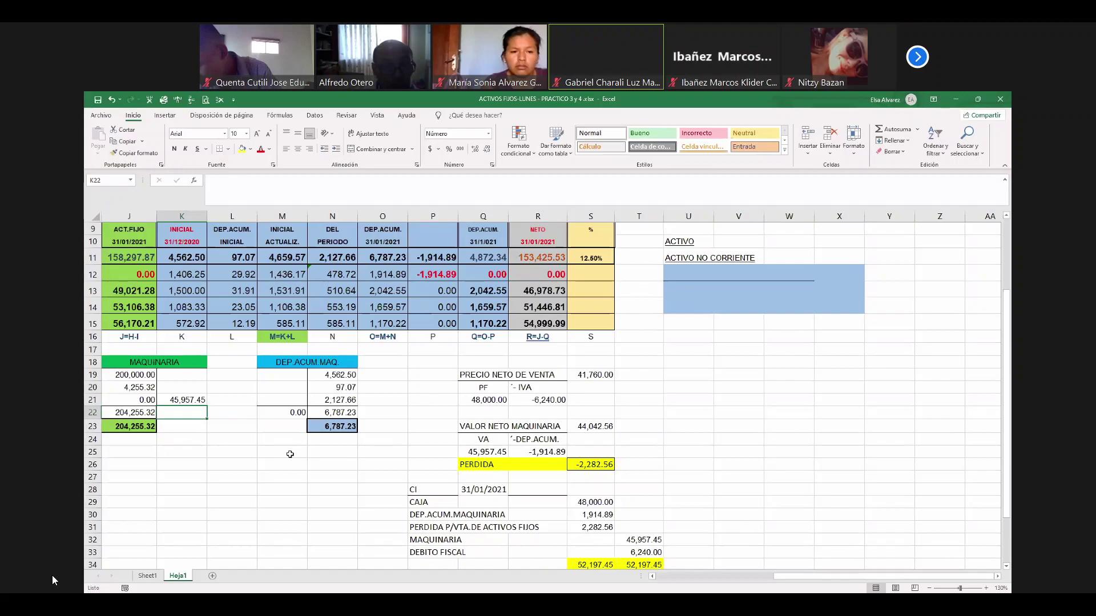
Post the DEP.ACUM.MAQUINARIA debit to the DEP.ACUM.MAQ. ledger by linking M21 to S30
click(299, 401)
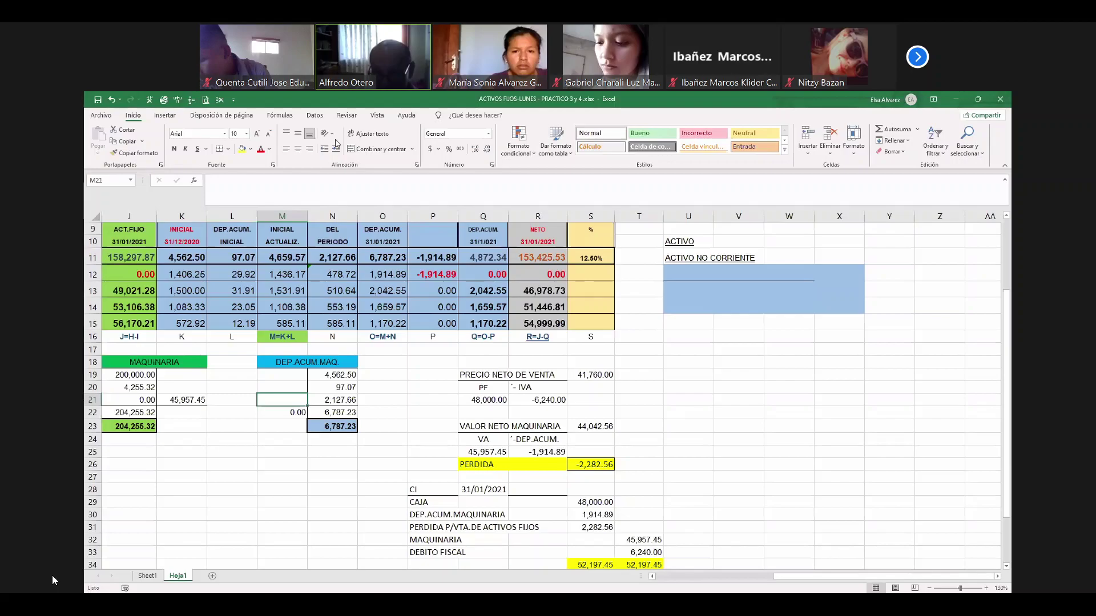
text(=+S30)
key(ctrl+Return)
key(Right)
key(Right)
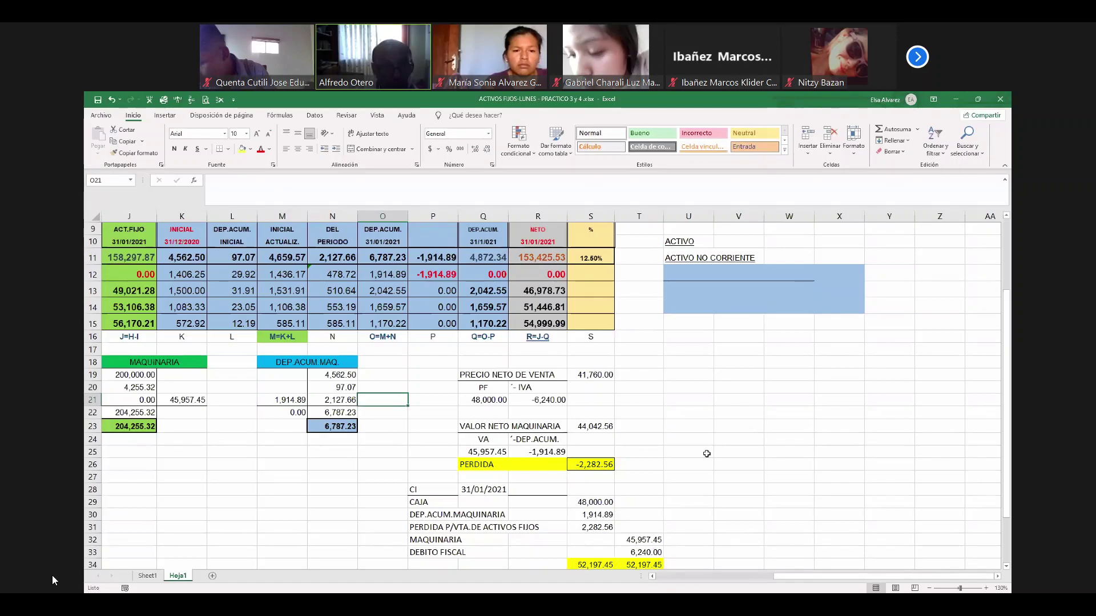
Carry the credit total of the MAQUINARIA ledger into K22 by linking it to K21
key(Left)
key(Left)
key(Left)
key(Left)
key(Down)
text(+)
key(Up)
key(Return)
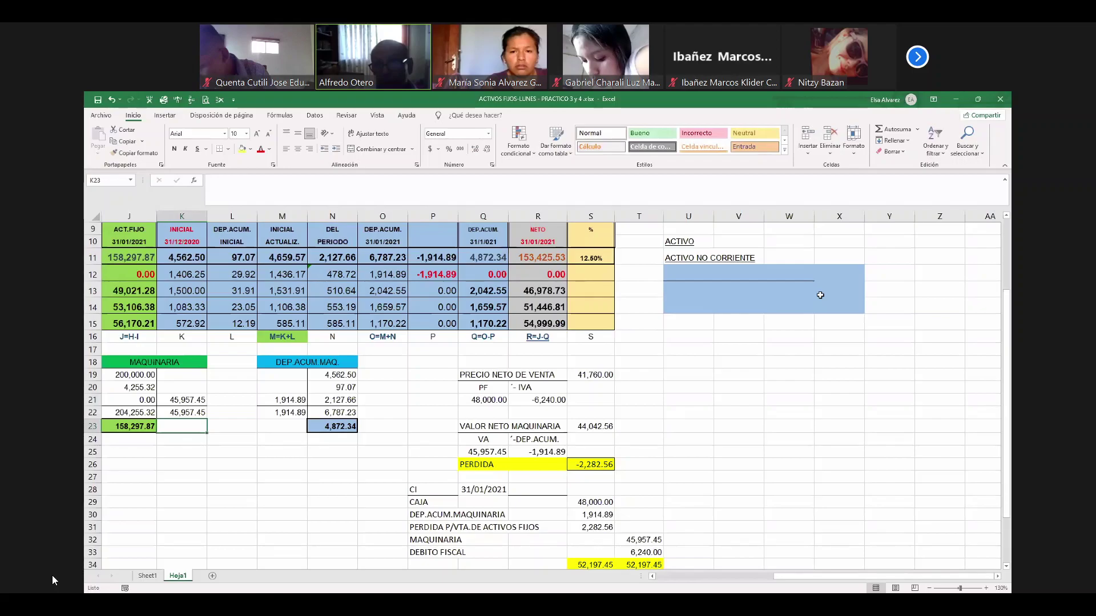
key(ctrl+Home)
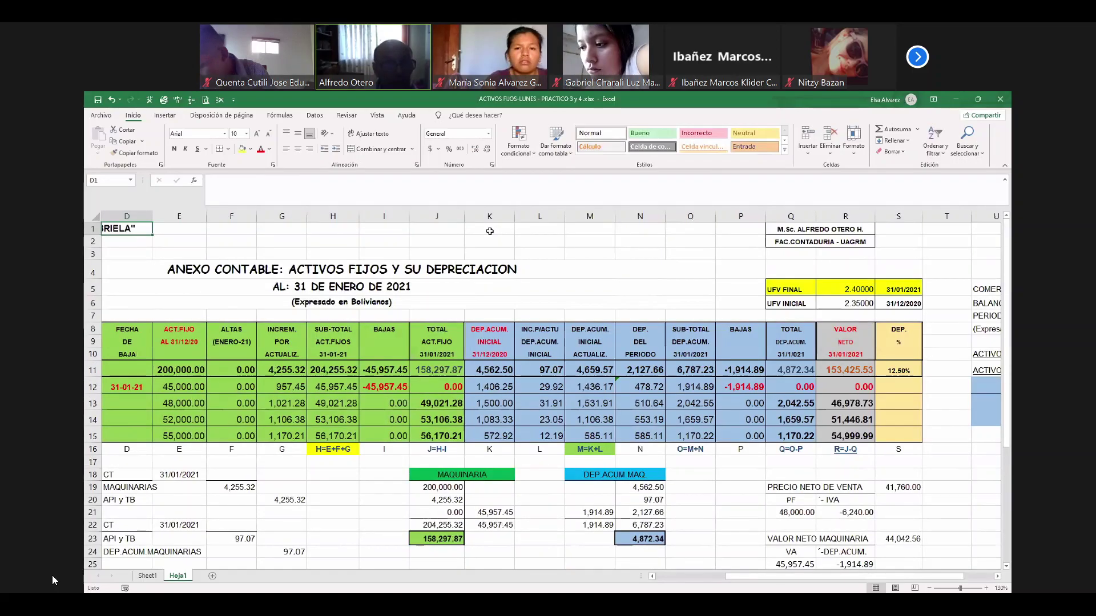
scroll(490, 230, left, 3)
click(489, 230)
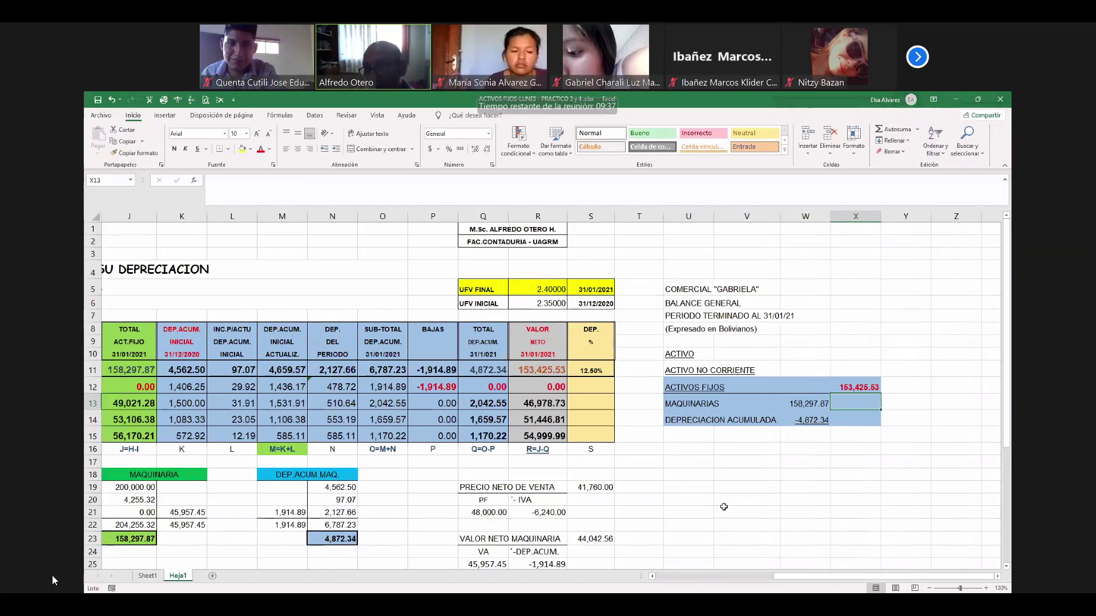
mouse_move(68, 574)
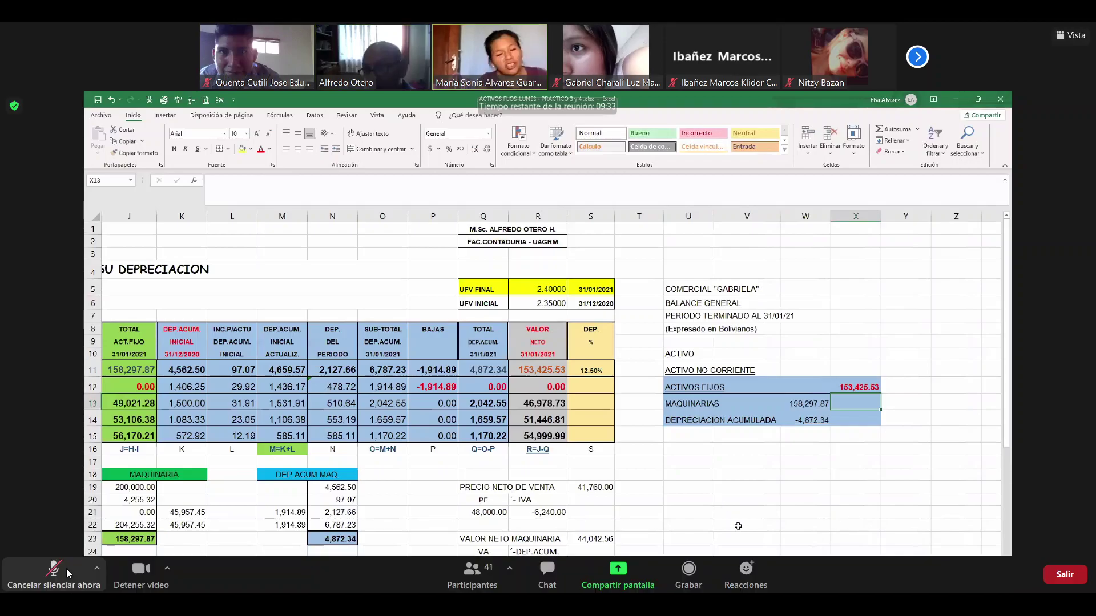
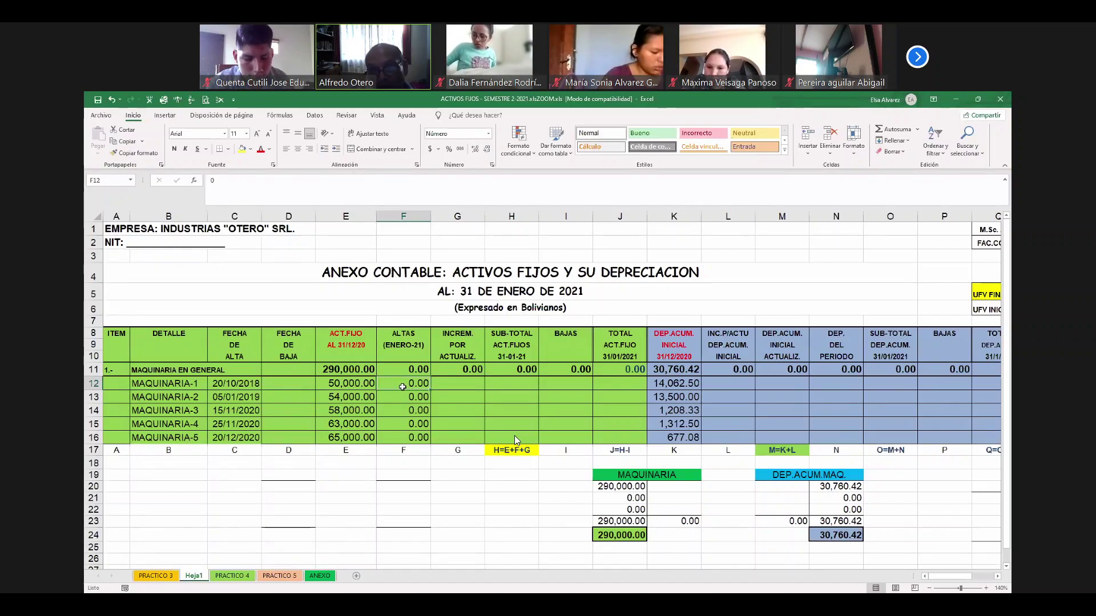
Examine the MAQUINARIA-1 row across columns G to L, from INCREM. POR ACTUALIZ. to INC.P/ACTU DEP.ACUM. INICIAL
key(Right)
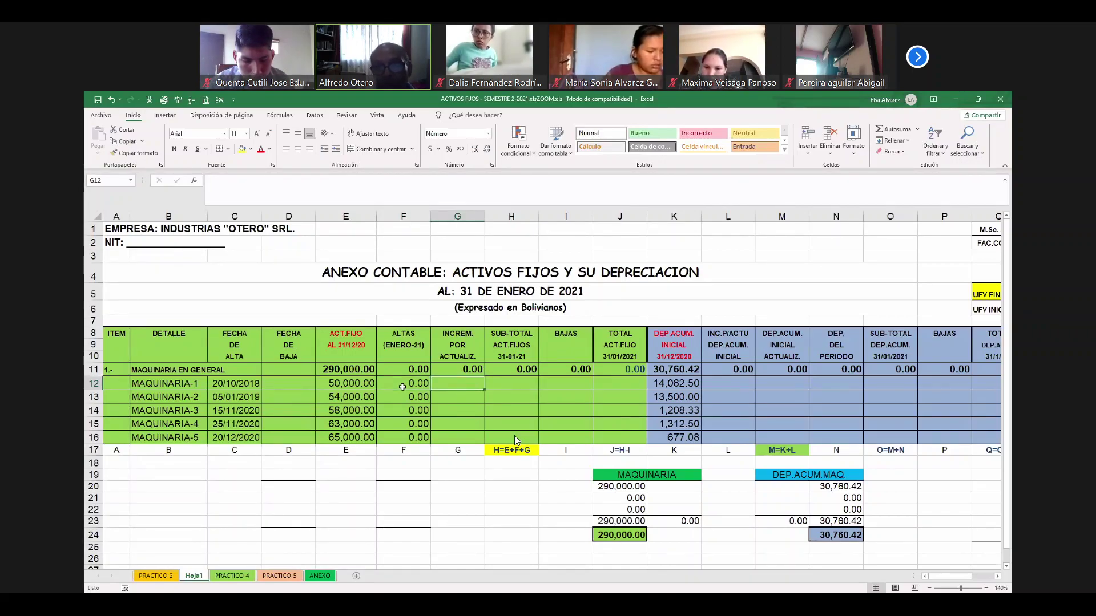
key(Right)
key(Right)
key(Right)
key(Right)
key(Right)
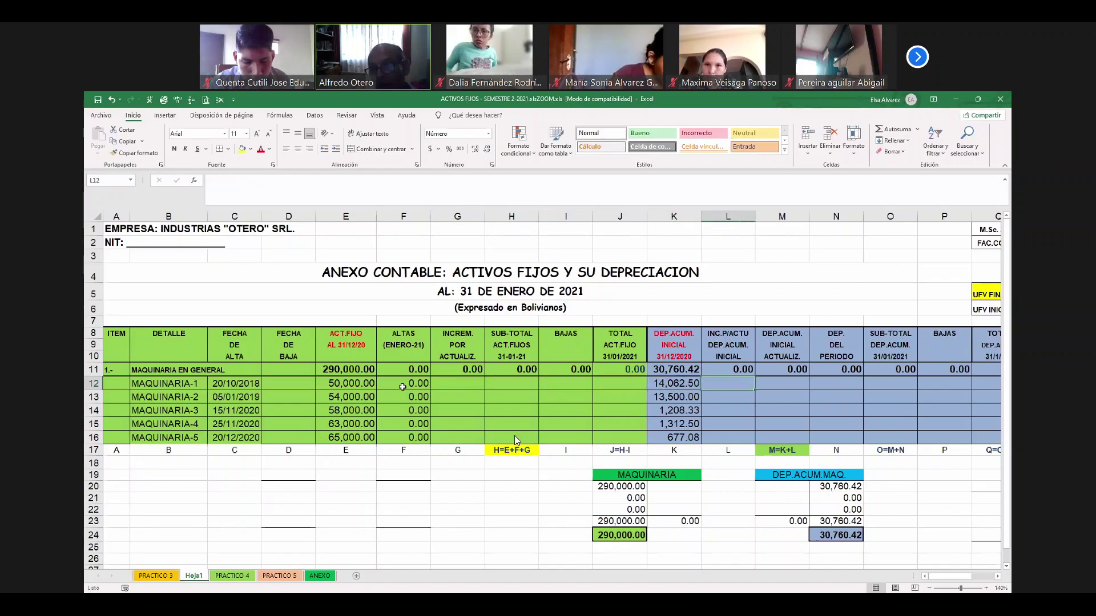
key(Left)
key(Left)
key(Left)
key(Left)
key(Left)
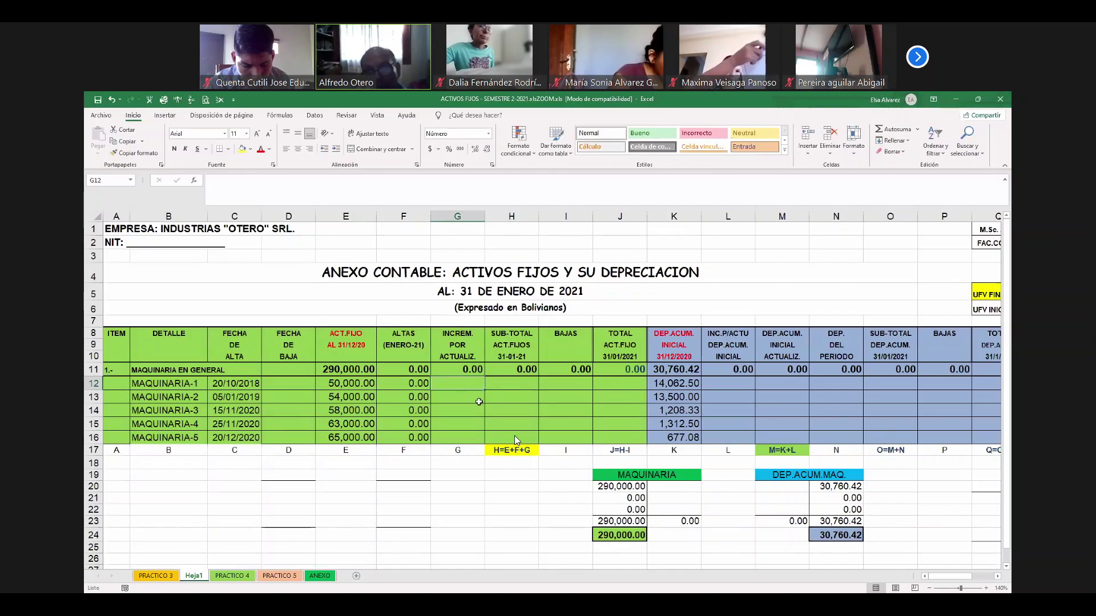
Review the machinery data and additional information in PRACTICO 3 alongside the machinery rows of the Hoja1 depreciation annex
double_click(340, 370)
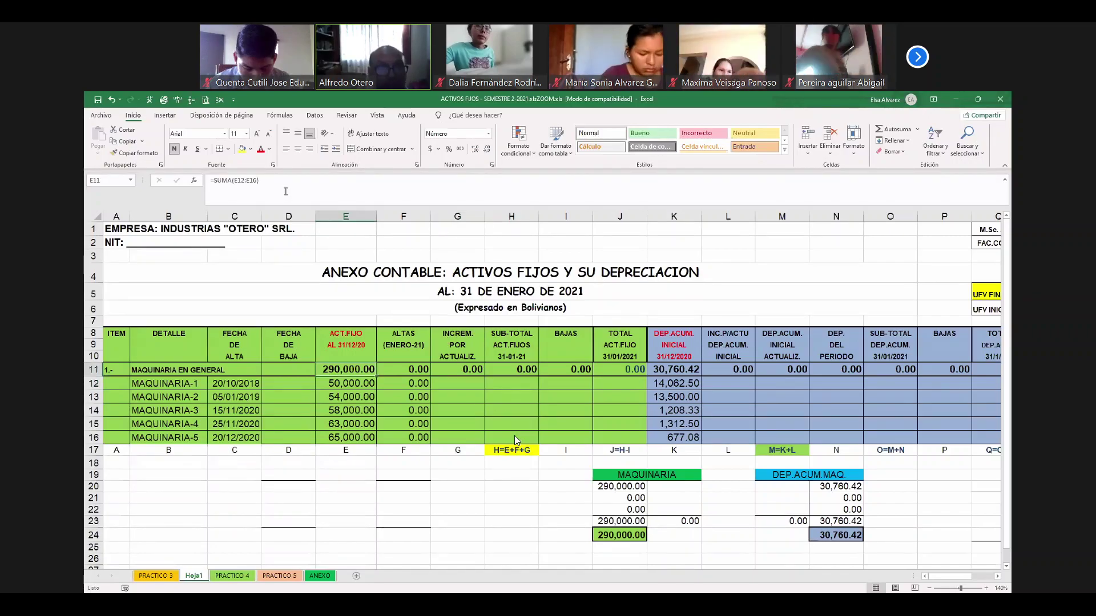
click(476, 387)
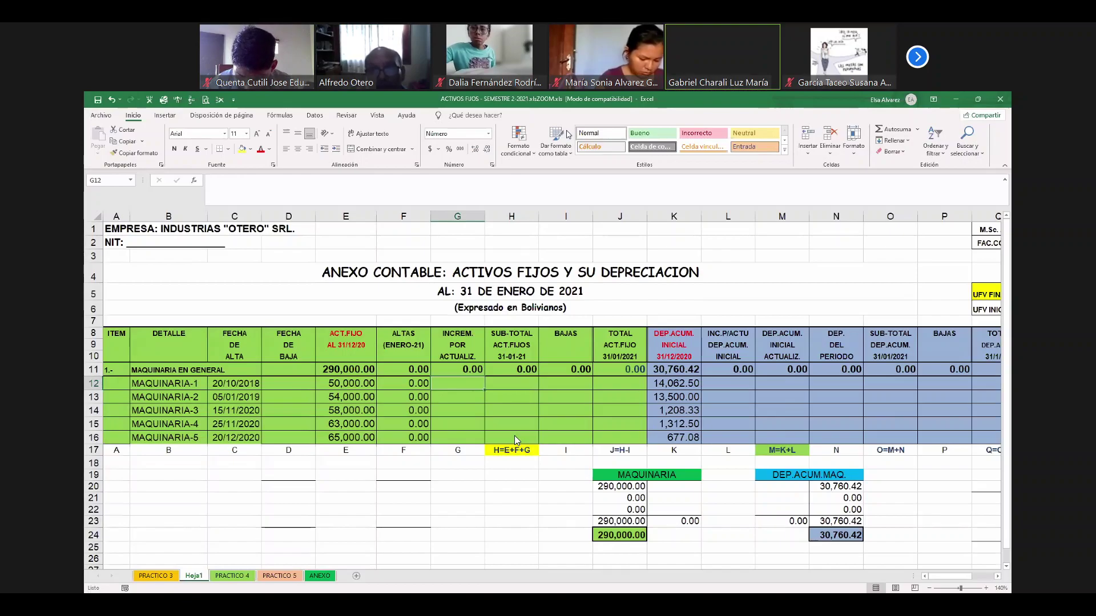
click(159, 577)
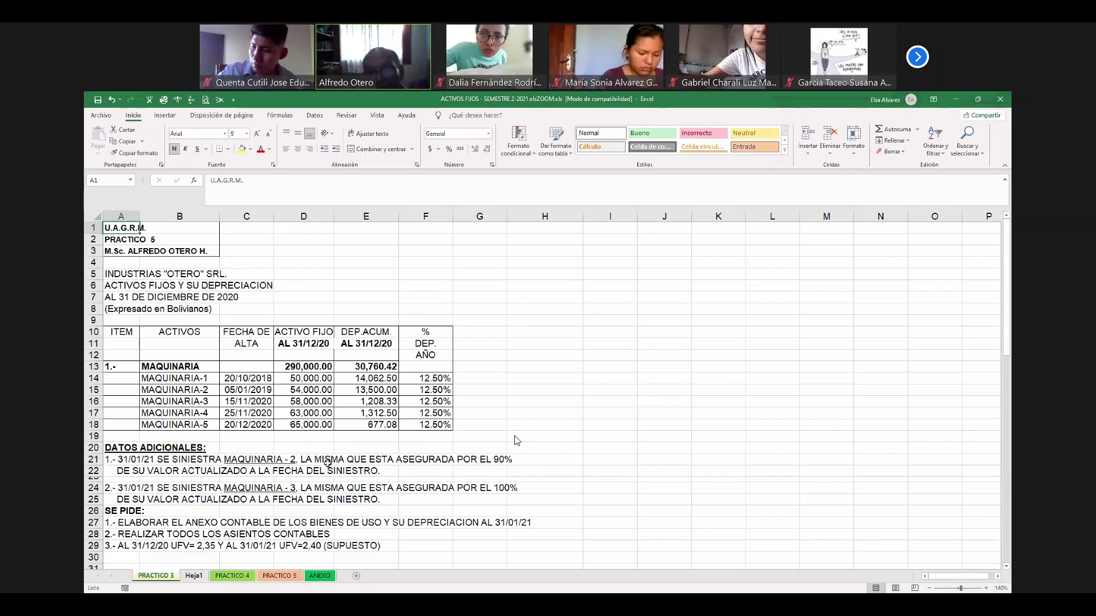
click(194, 576)
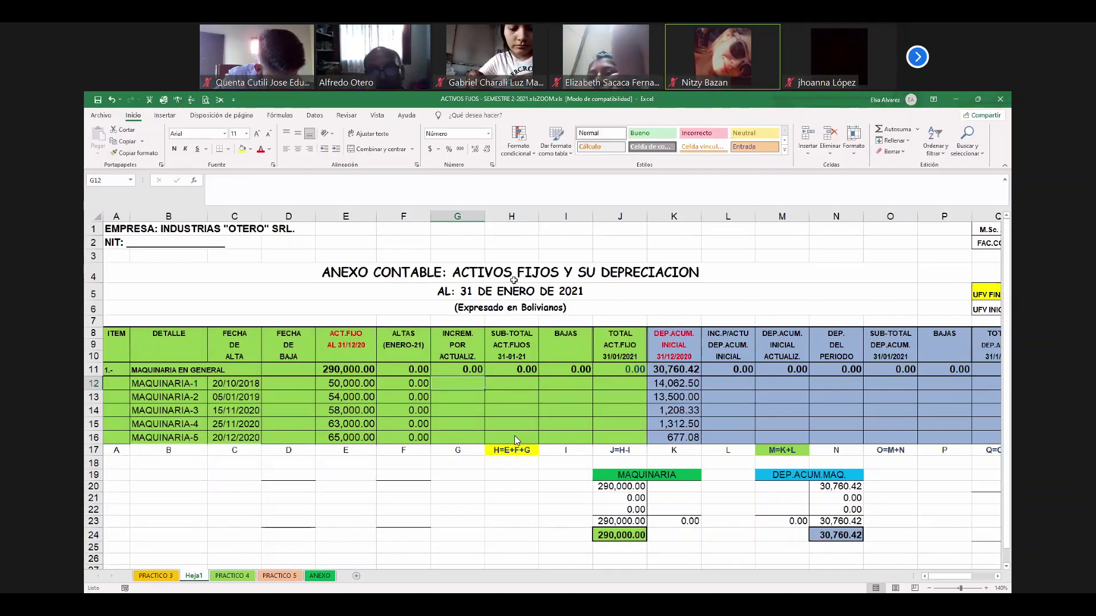
click(471, 245)
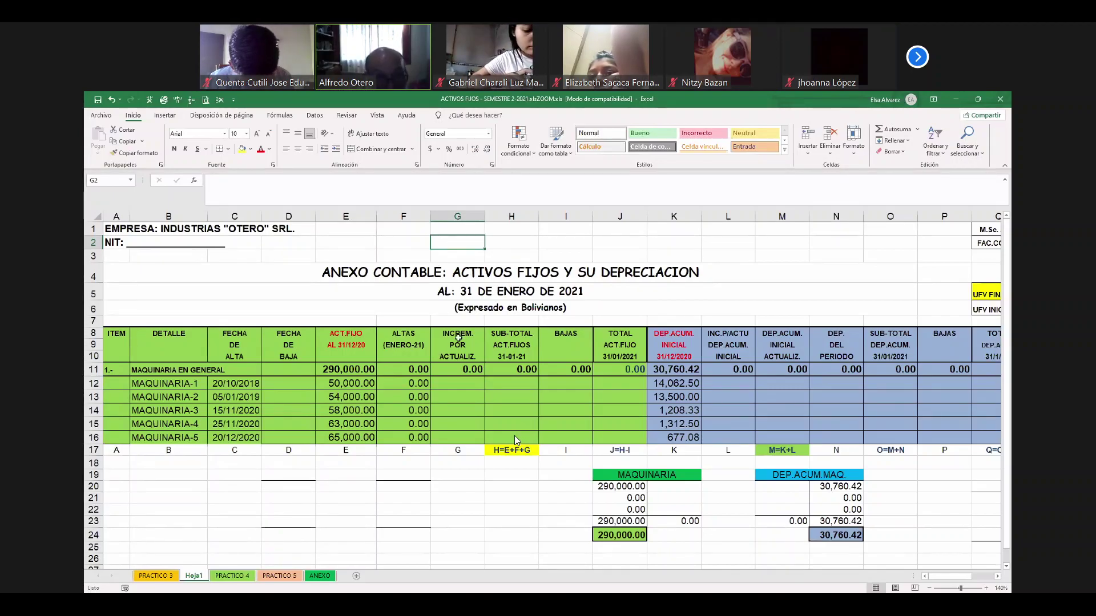
drag(189, 440, 234, 437)
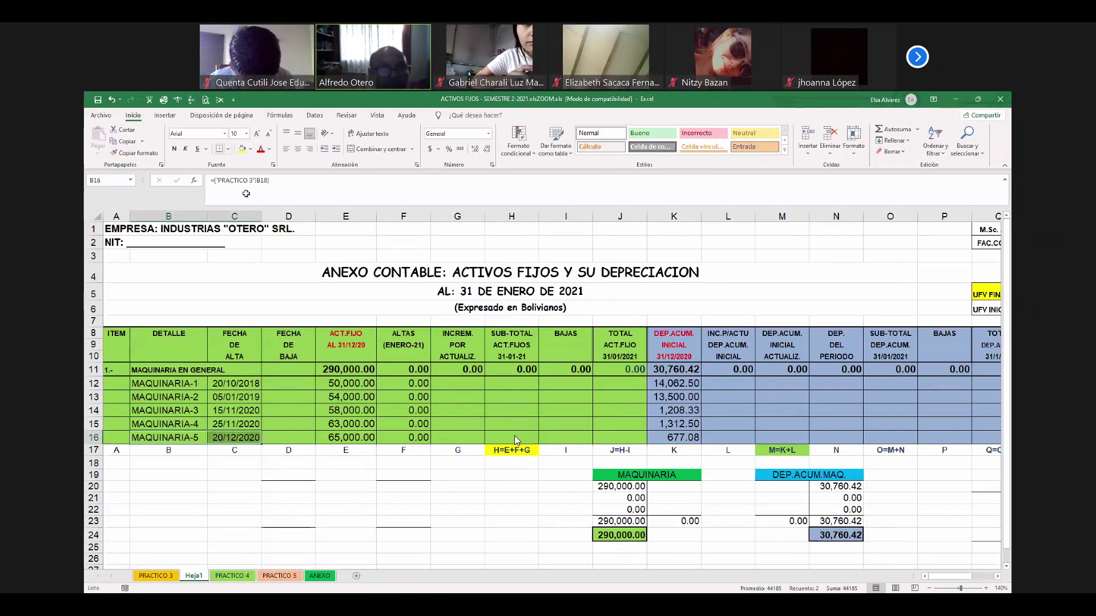
Enter the INCREM. POR ACTUALIZ. amounts 1,063.83 for MAQUINARIA-1 in G12 and 1,148.93 for MAQUINARIA-2 in G13
click(464, 381)
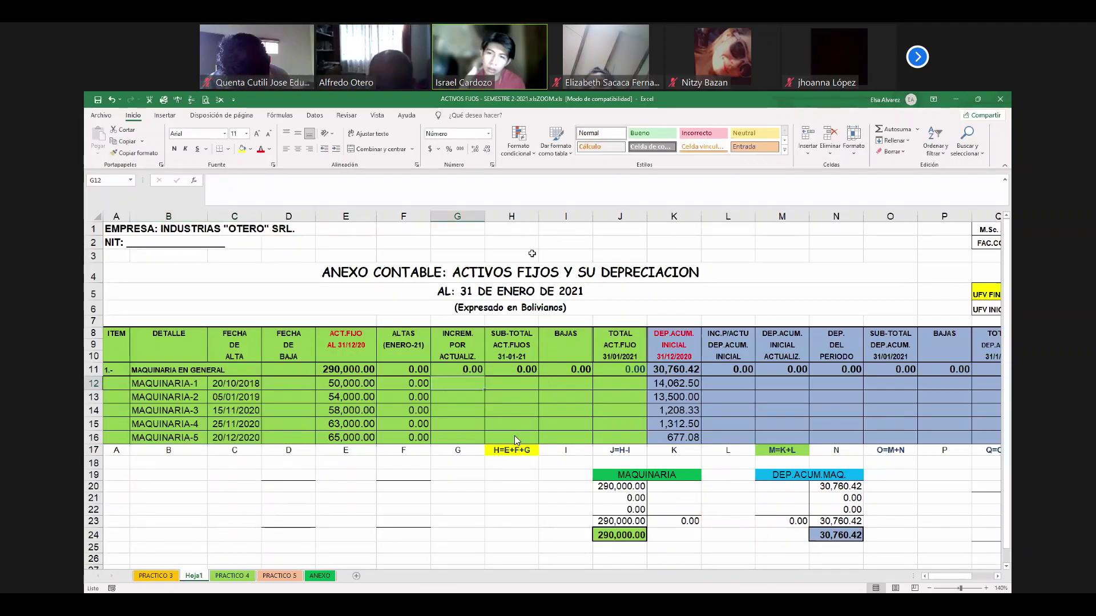
text(1,063.)
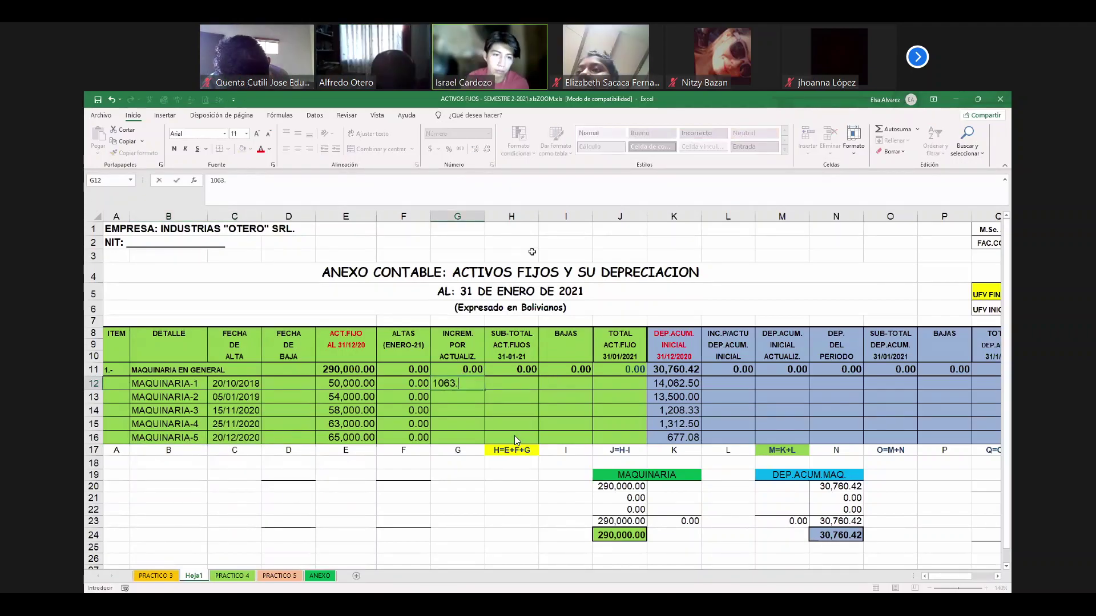
text(83)
key(Return)
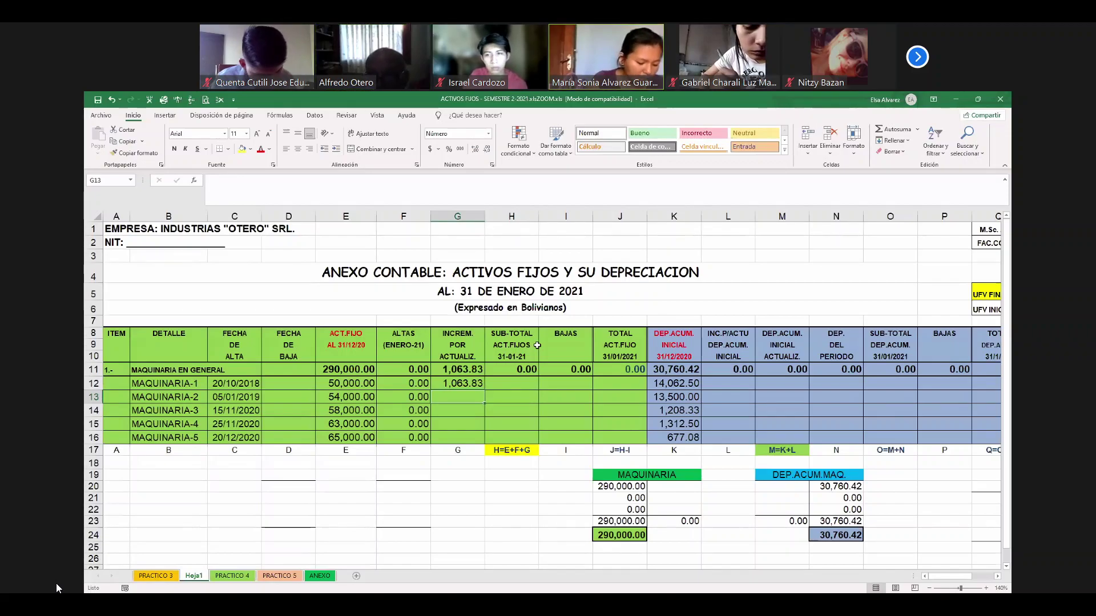
text(1148.93)
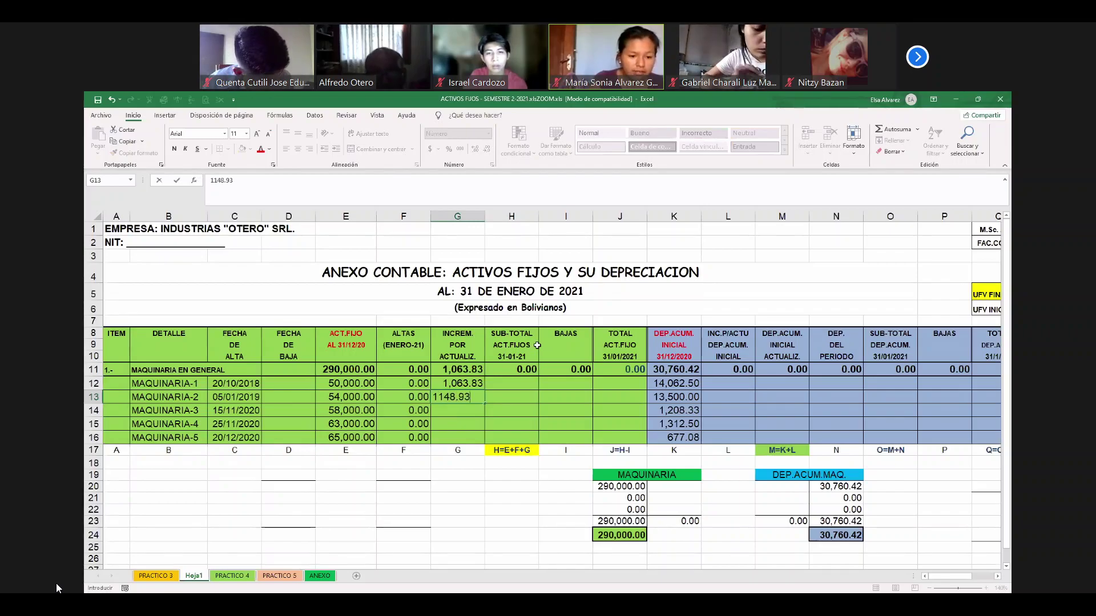
key(Return)
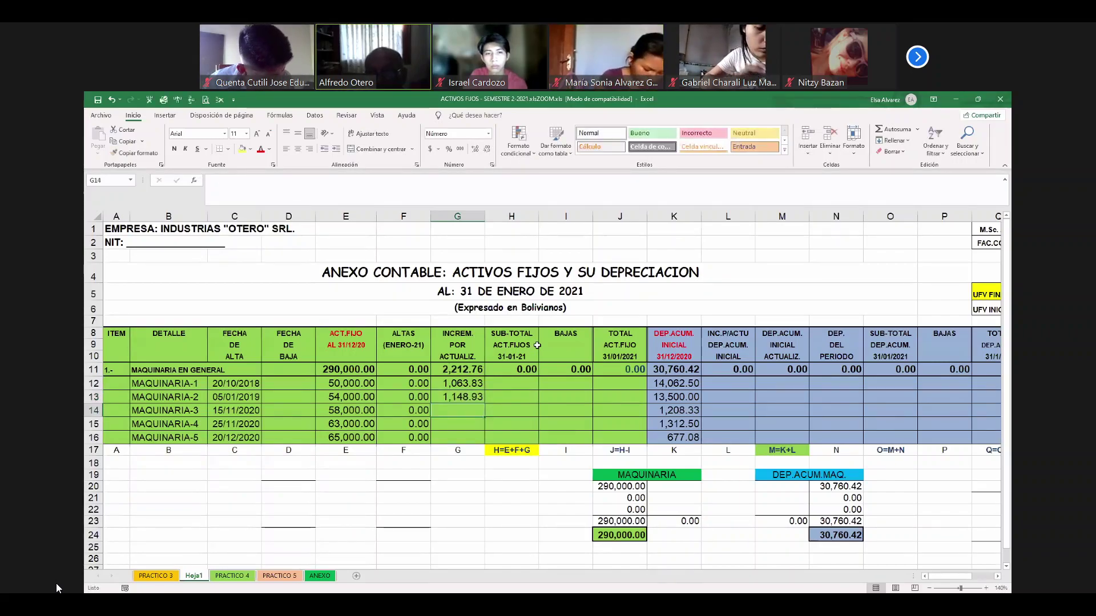
mouse_move(57, 564)
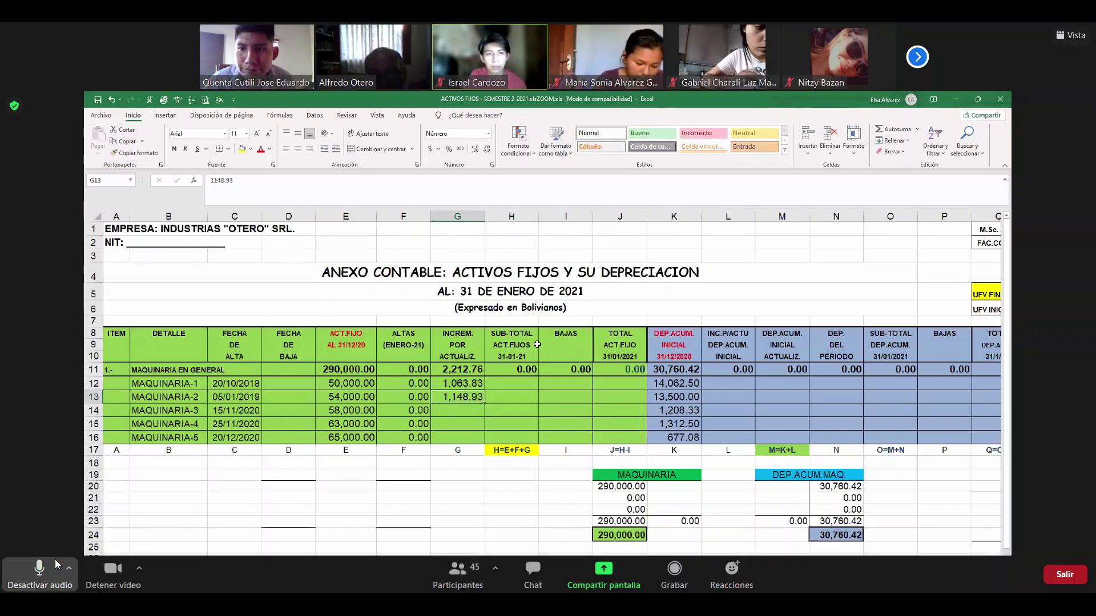
click(50, 570)
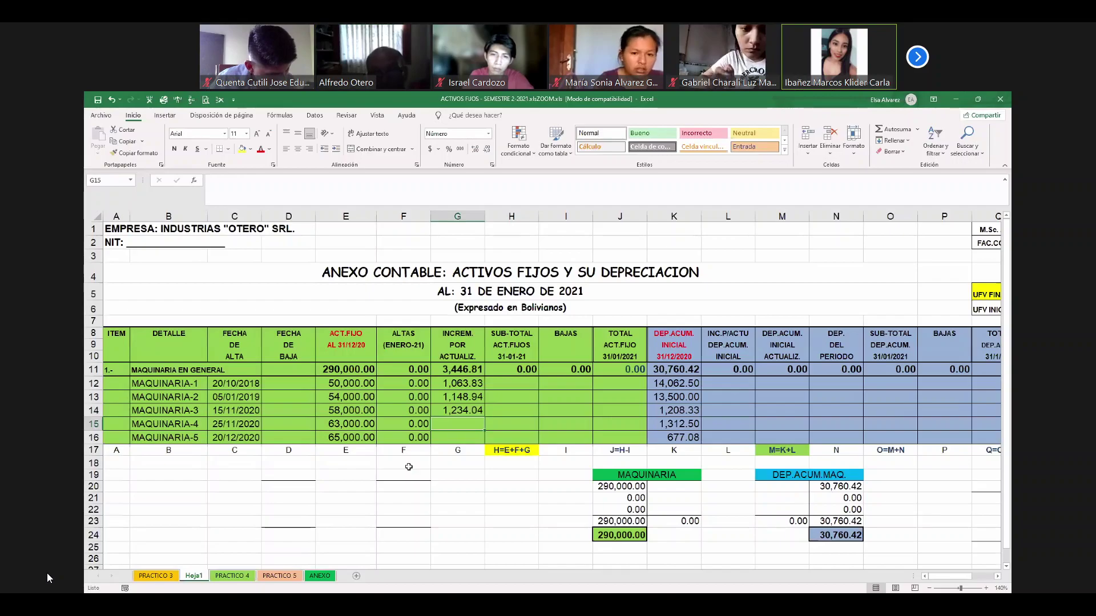
Enter the INCREM. POR ACTUALIZ. amounts 1,340.43 for MAQUINARIA-4 in G15 and 1,382.98 for MAQUINARIA-5 in G16
text(1,340.)
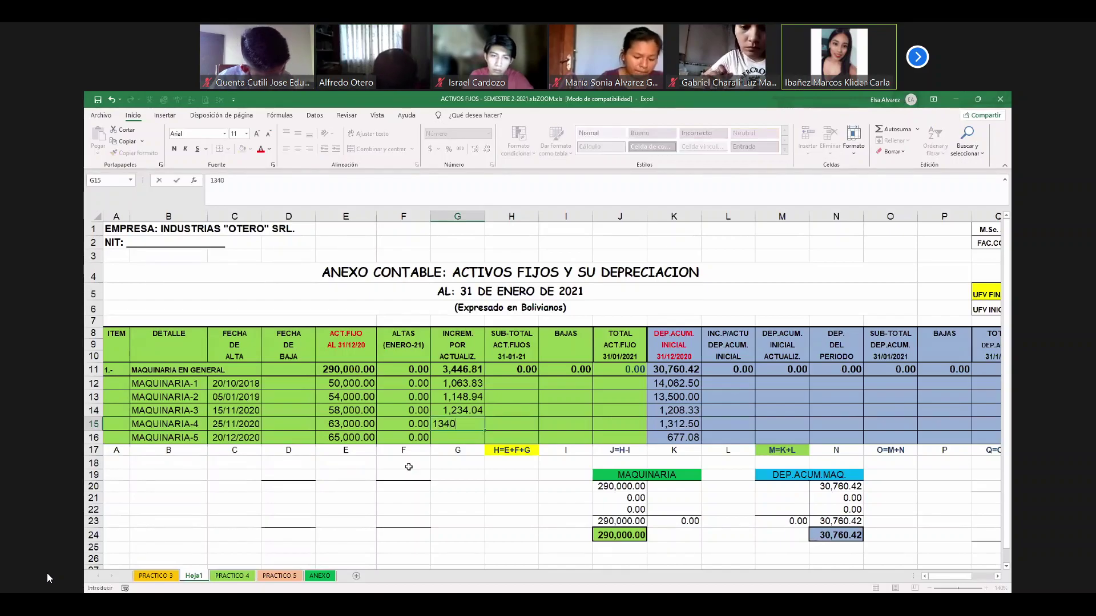
text(43)
key(Return)
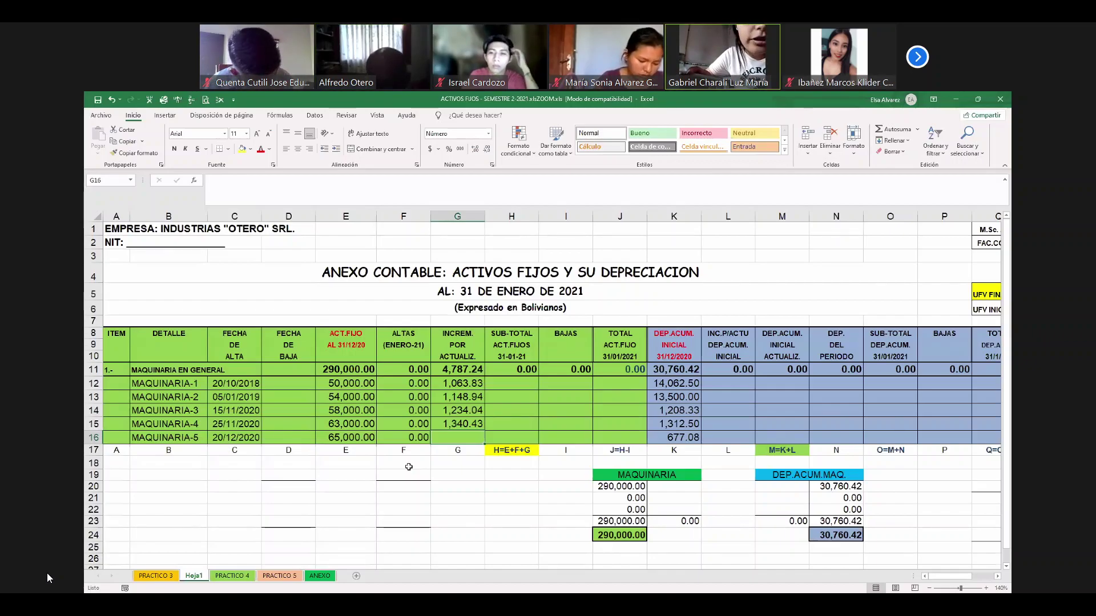
text(1382.)
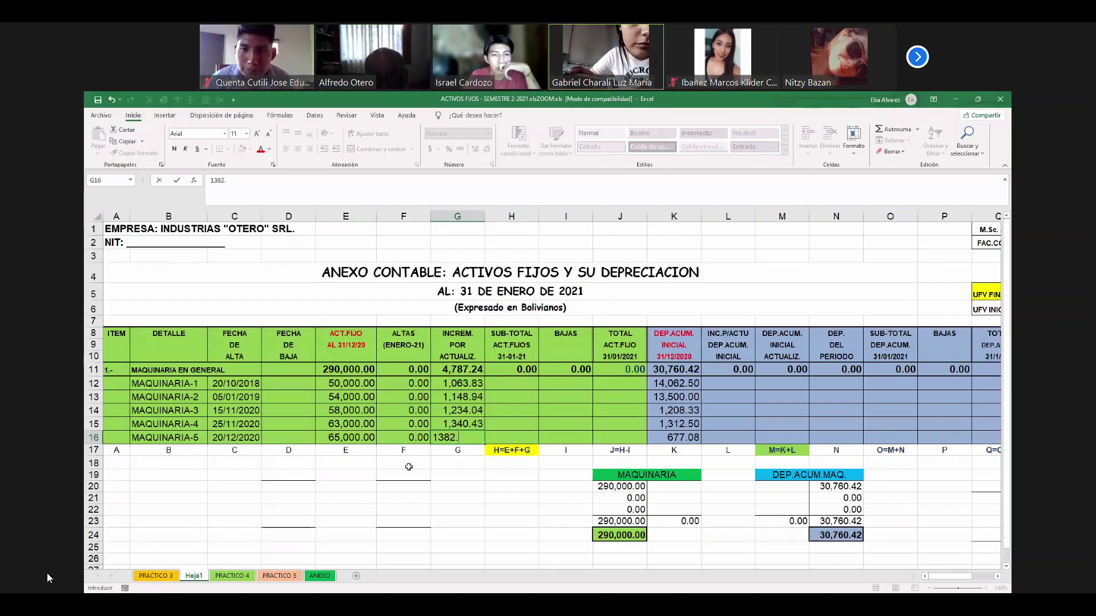
text(98)
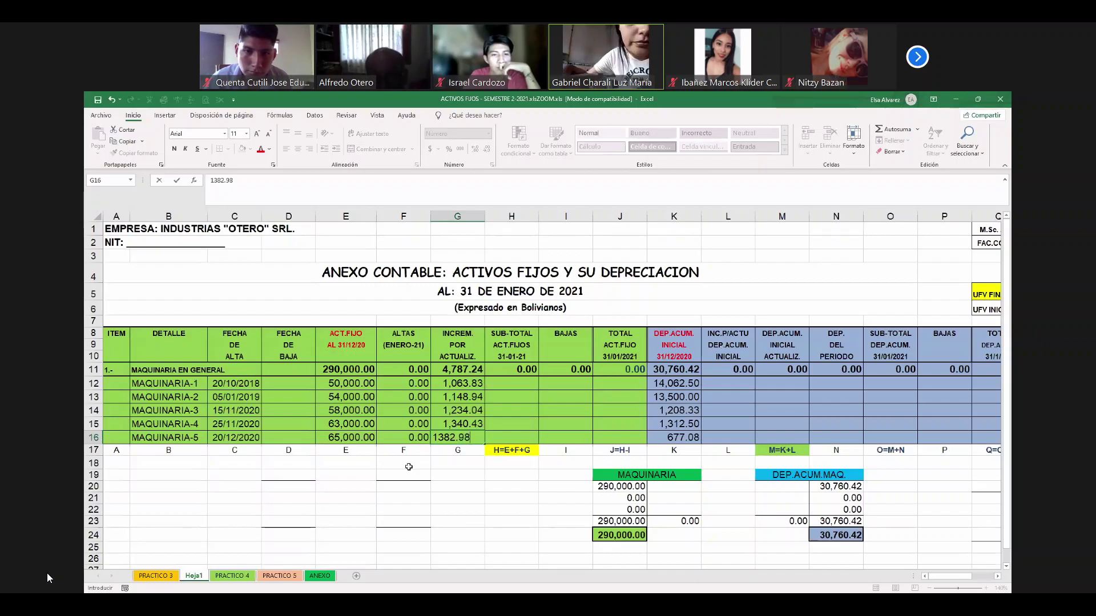
key(Return)
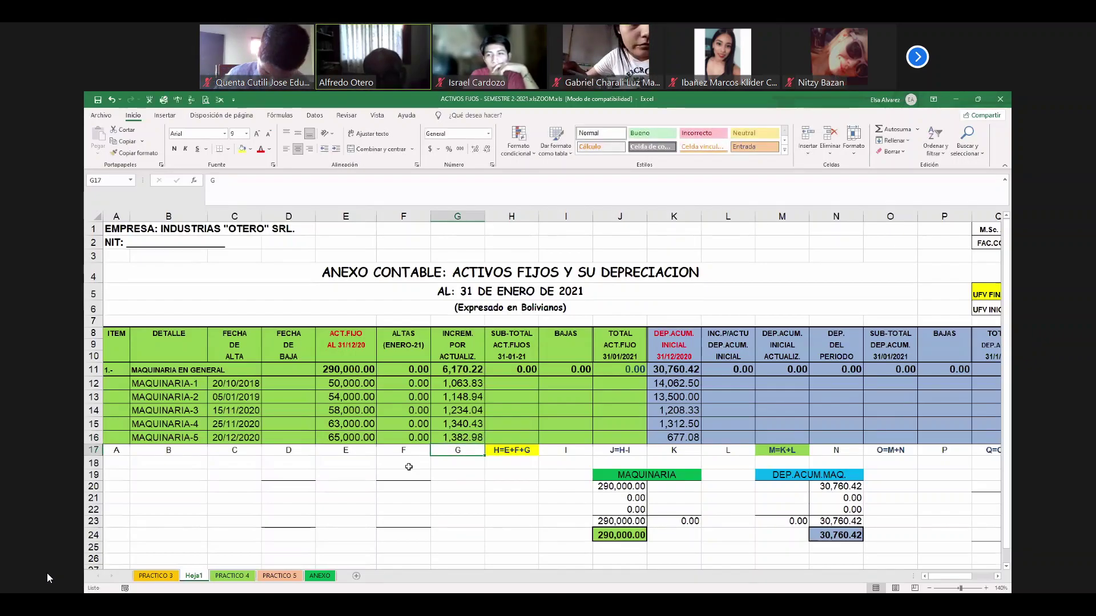
Head a journal entry below the annex with CT in D19 and the date 31/01/2021 in E19
key(Down)
key(Down)
key(Left)
key(Left)
key(Left)
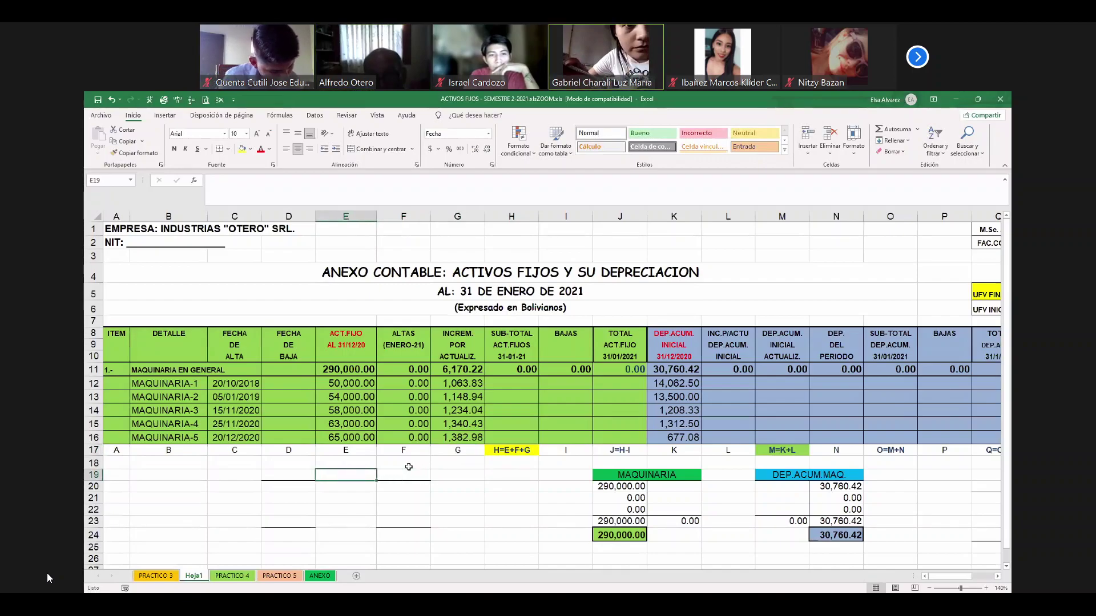
text(CT)
key(Tab)
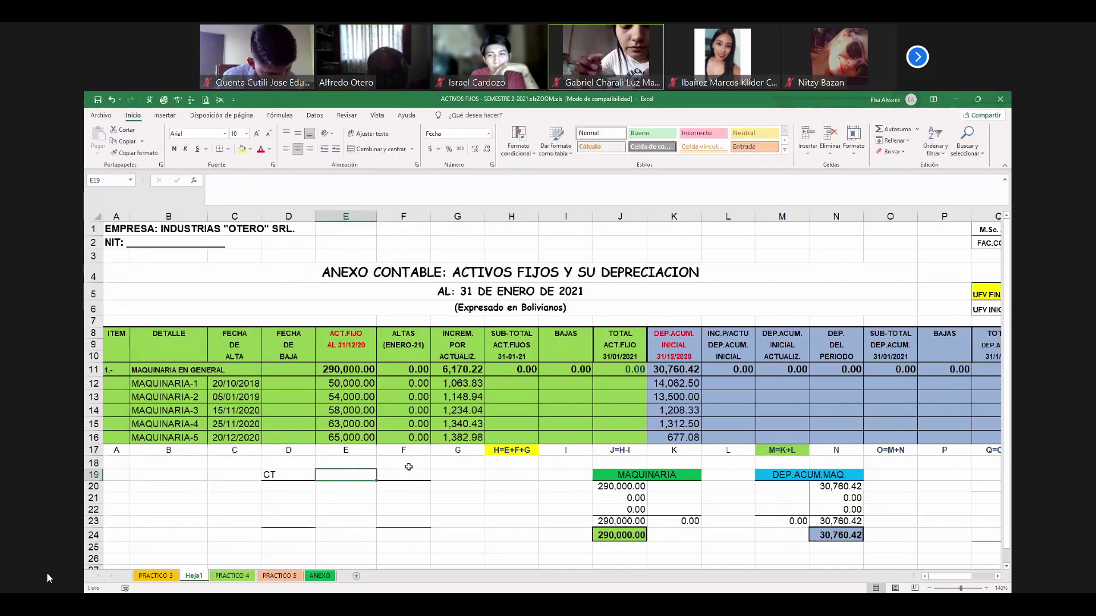
text(31/01/2021)
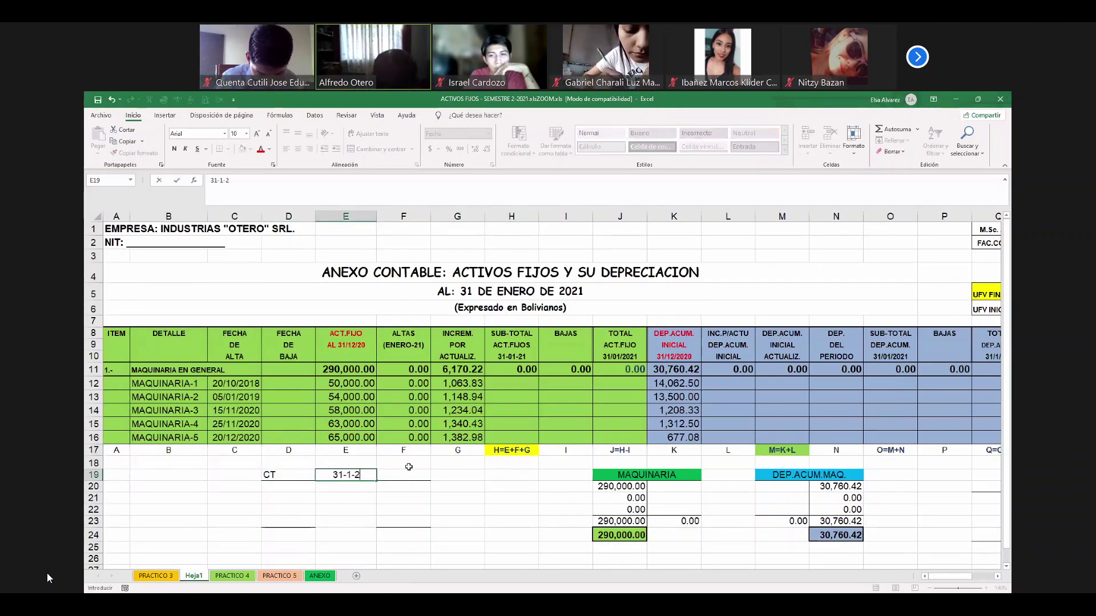
key(Return)
Enter the account names MAQUINARIAS in D20 and API y TB in D21 of the journal entry
text(MA)
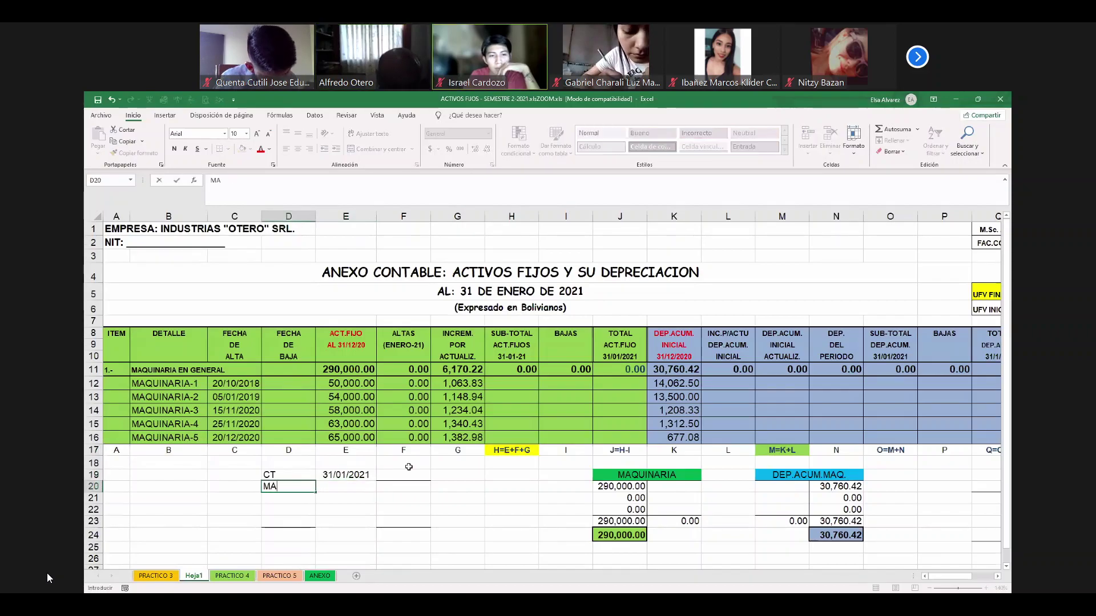
text(QUINARIAS)
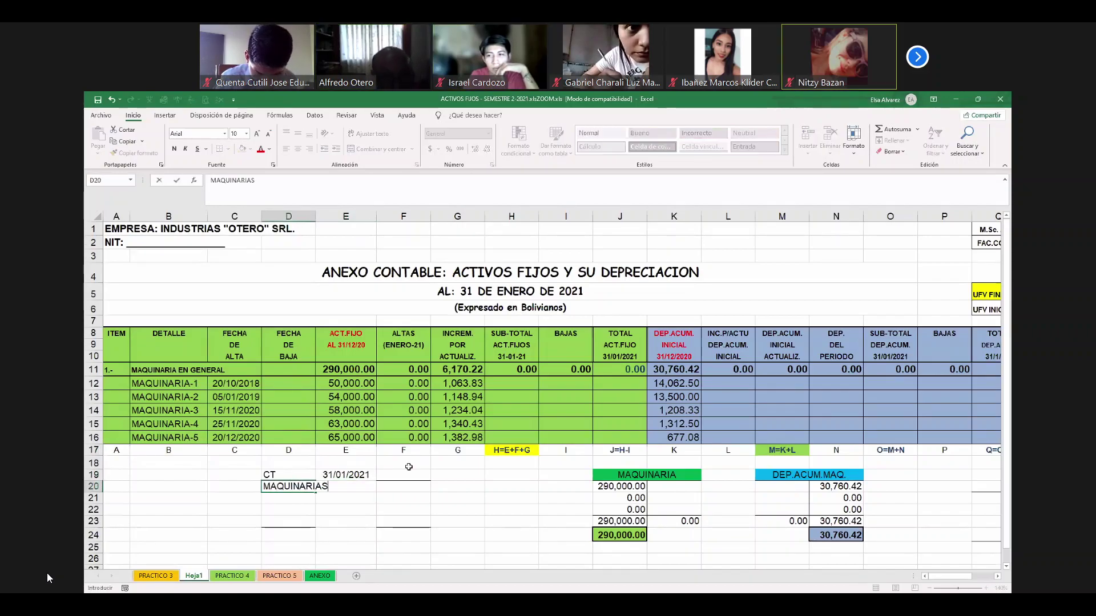
key(Return)
text(API)
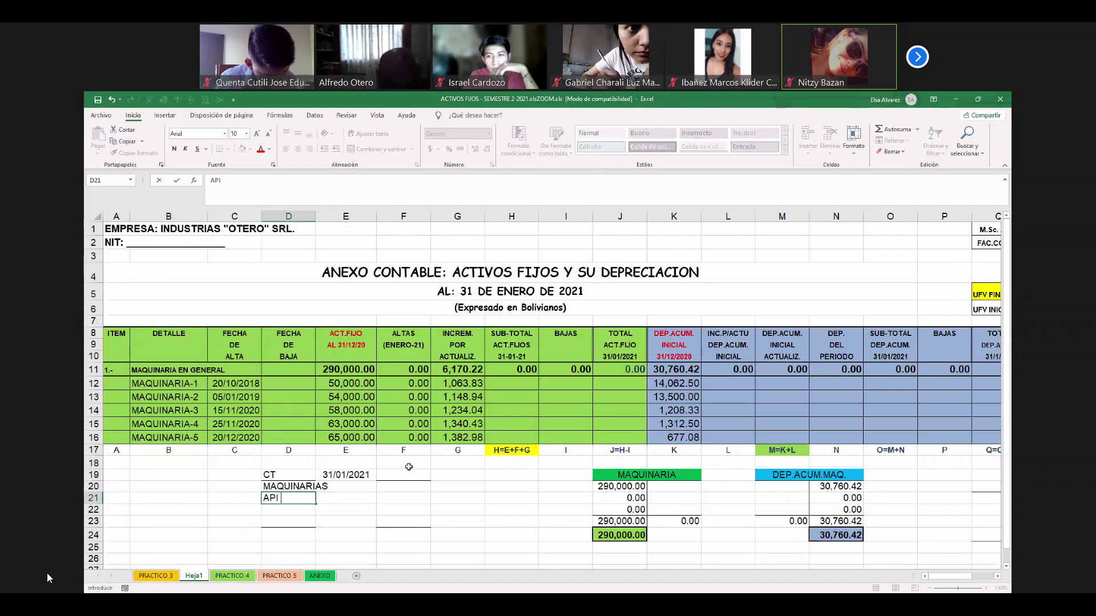
key(Return)
Fill the MAQUINARIAS debit in F20 by linking it to the INCREM. POR ACTUALIZ. total in G11
key(Up)
key(Up)
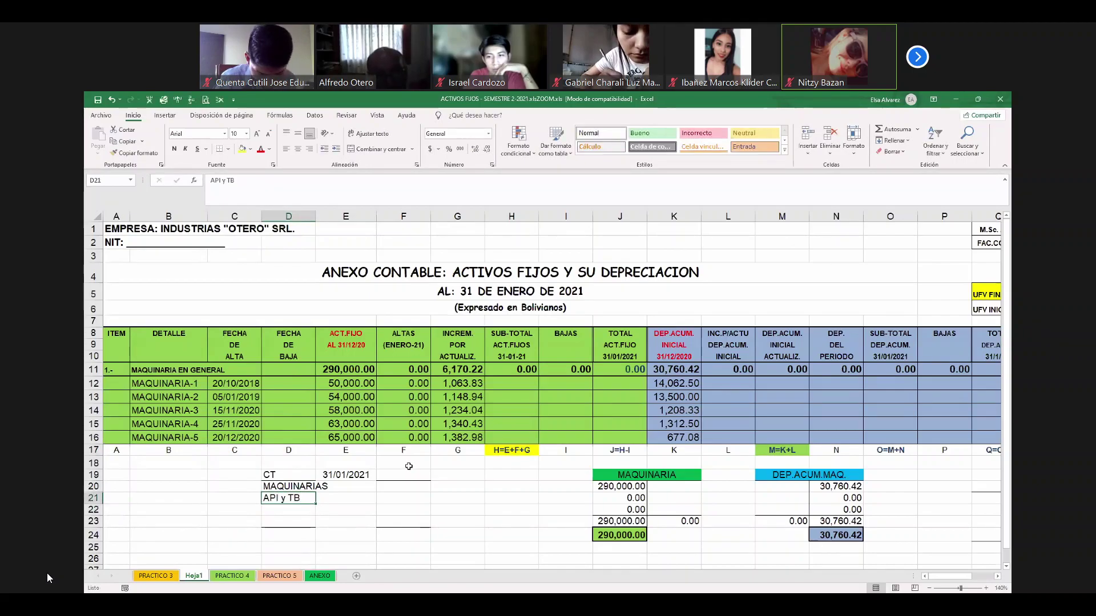
key(Right)
key(Right)
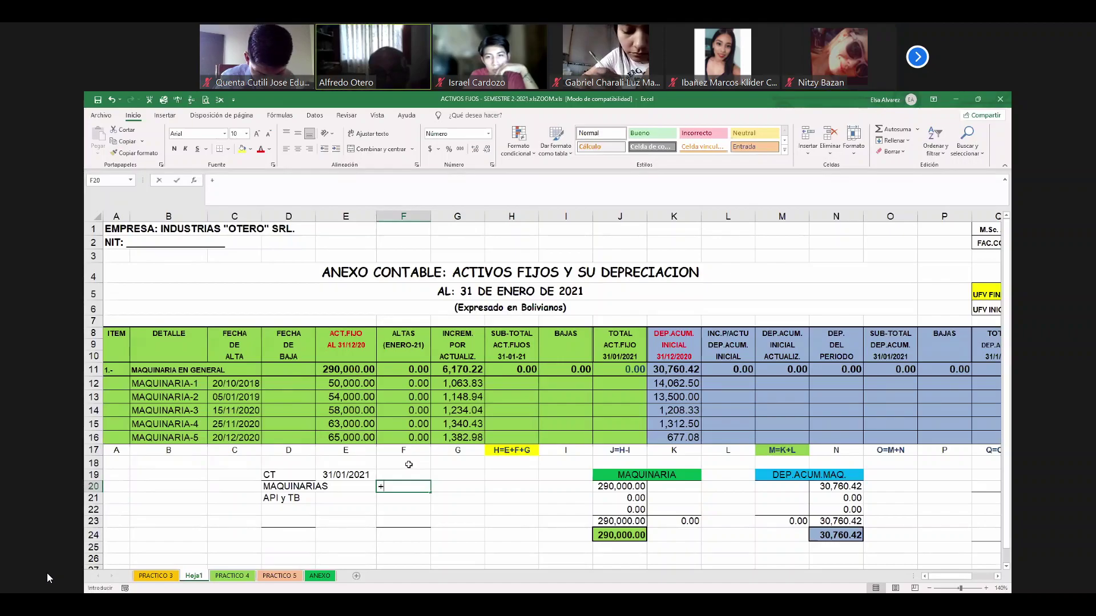
text(+)
click(461, 368)
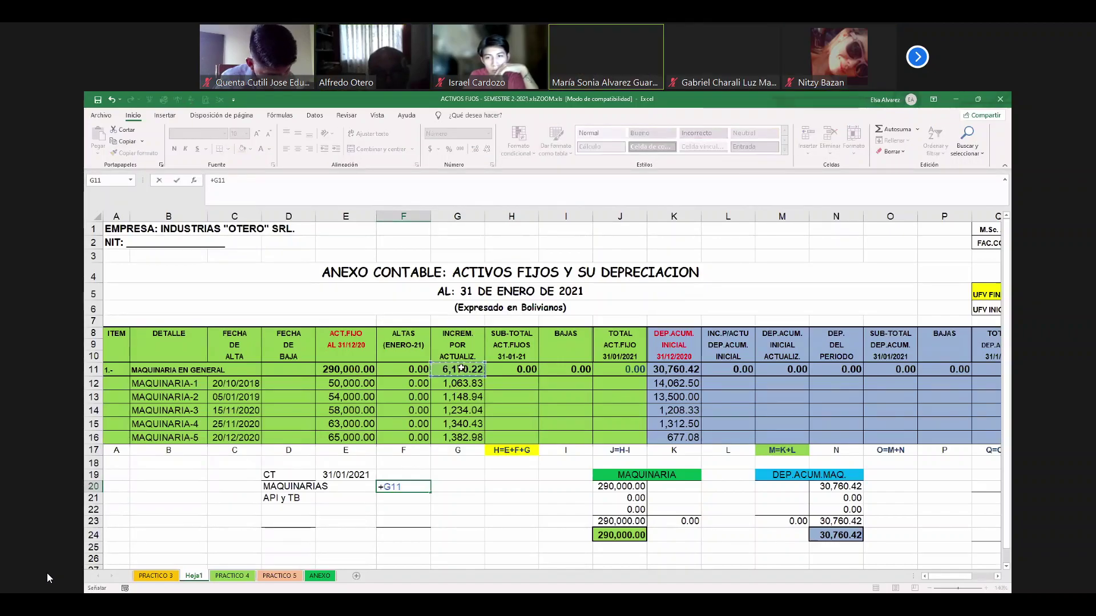
key(Return)
Fill the API y TB credit in G21 by linking it to the MAQUINARIAS debit in F20
key(Right)
text(+)
click(403, 486)
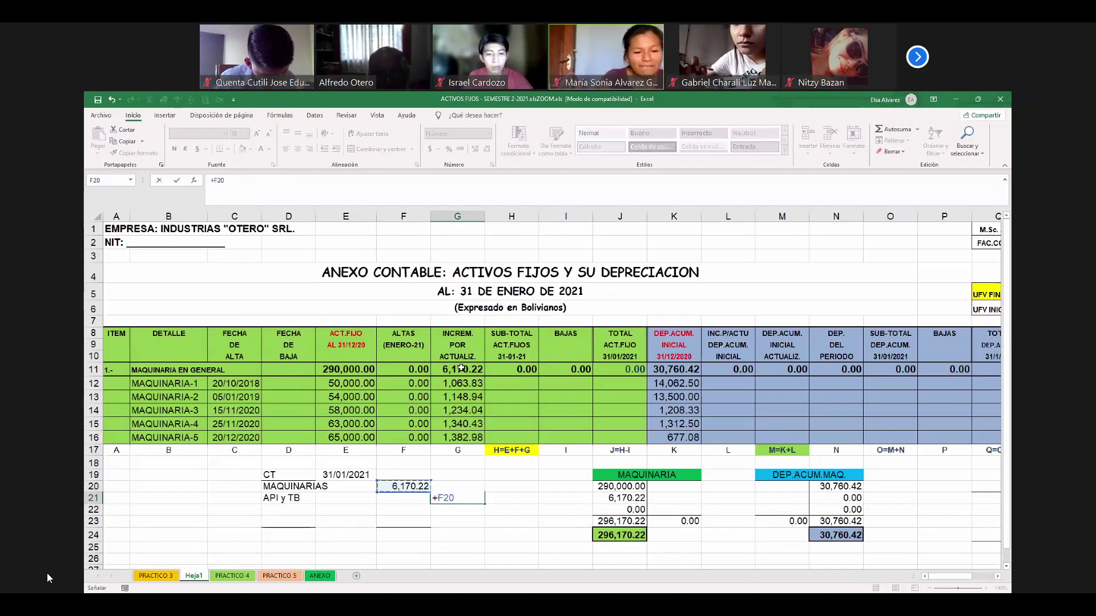
key(Return)
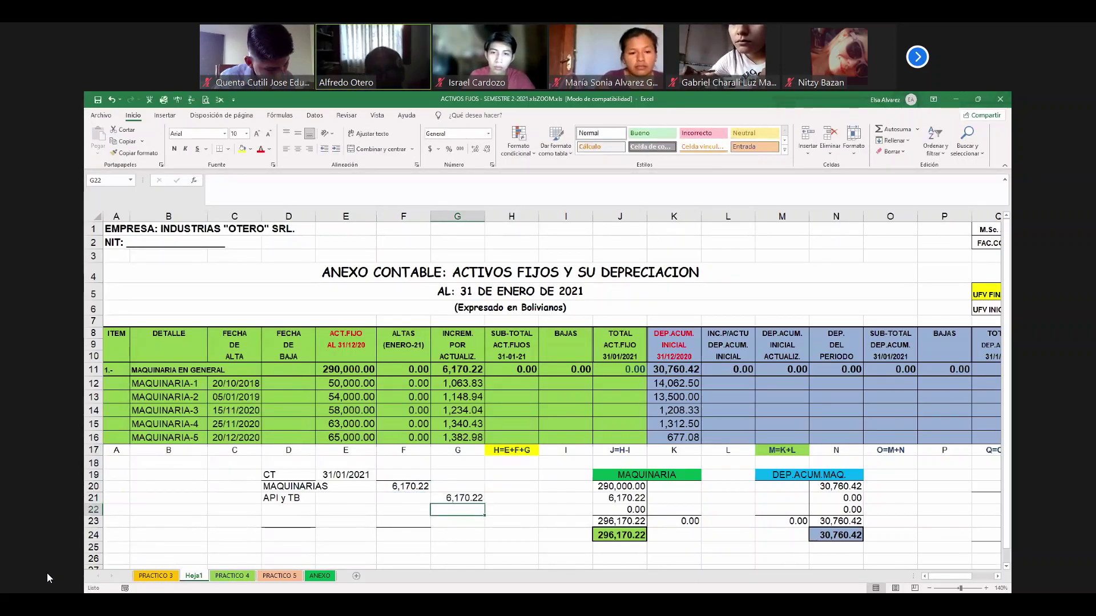
scroll(542, 394, down, 2)
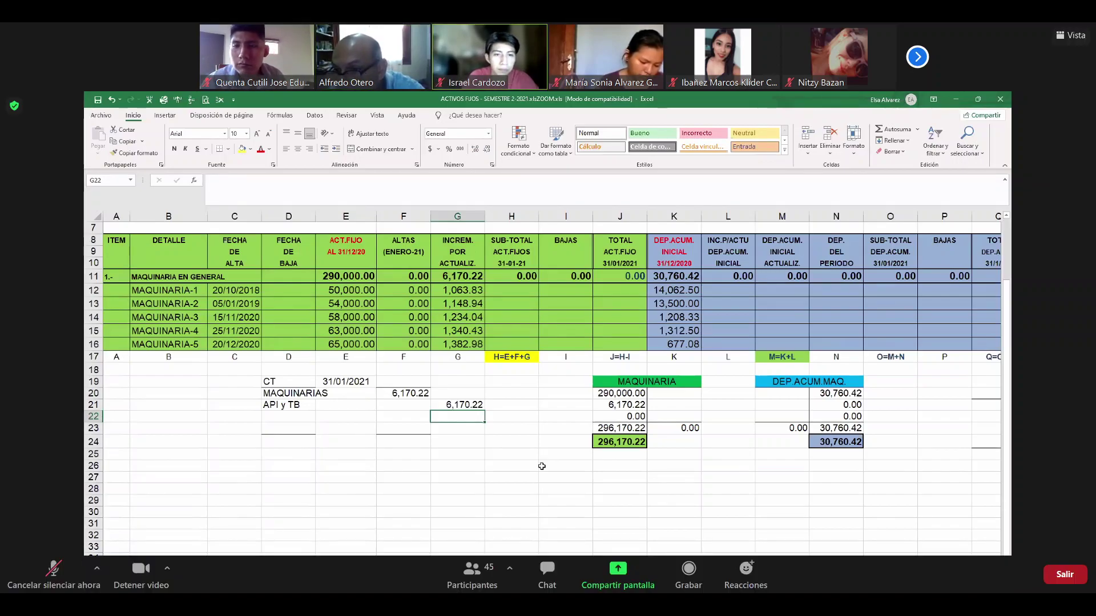
click(26, 570)
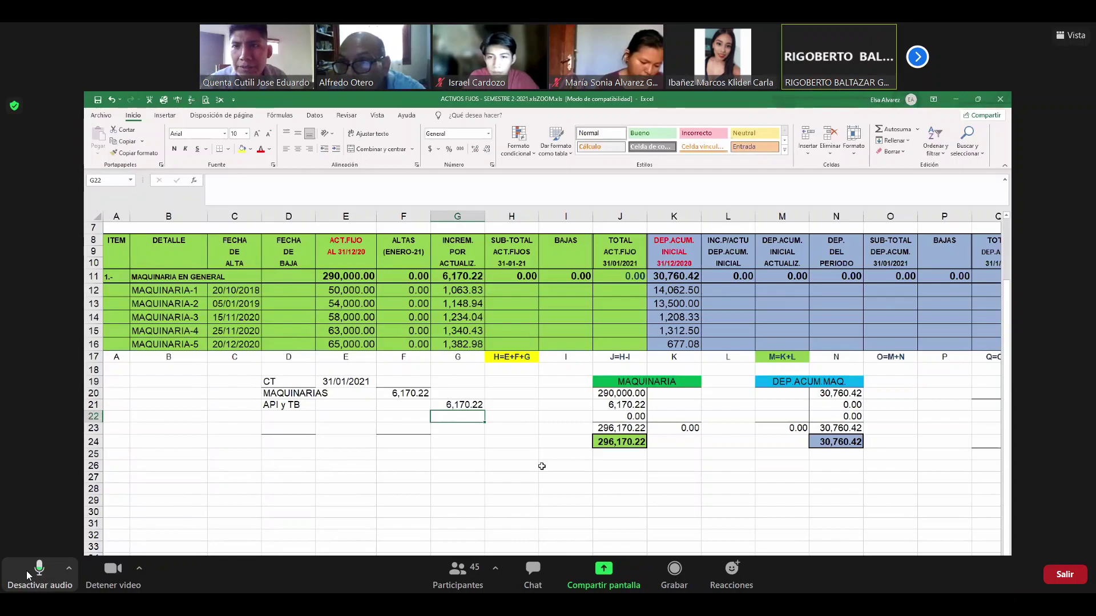
click(26, 570)
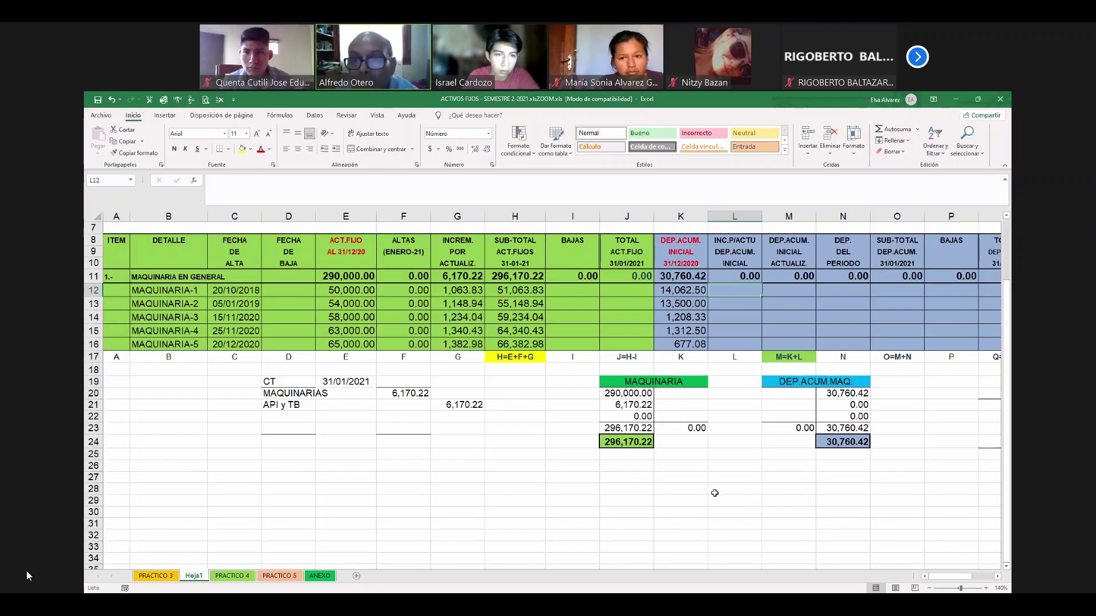
mouse_move(39, 558)
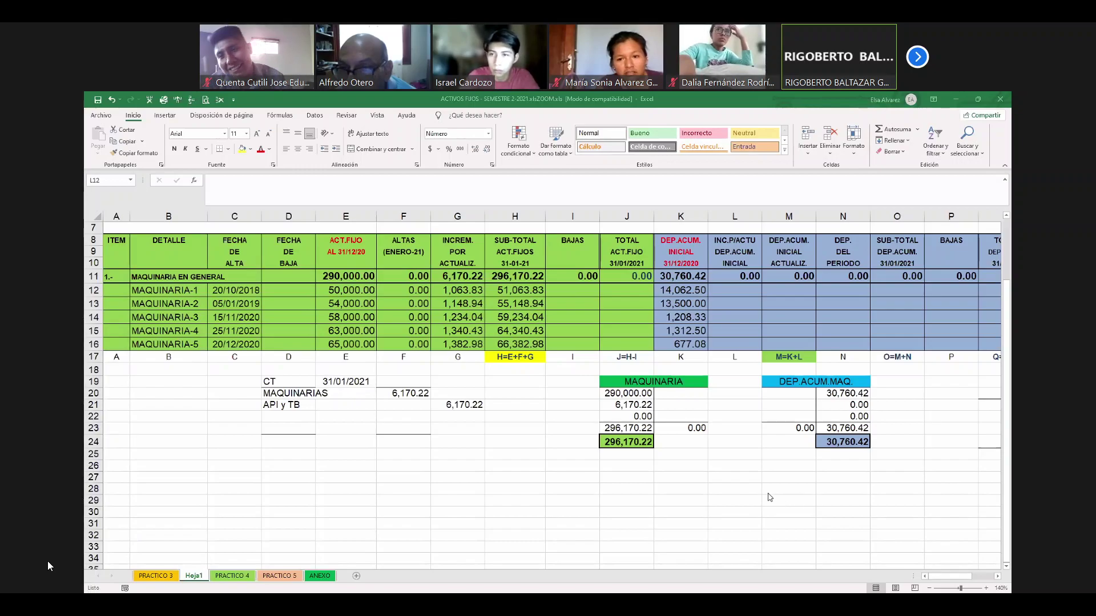
key(F2)
click(745, 479)
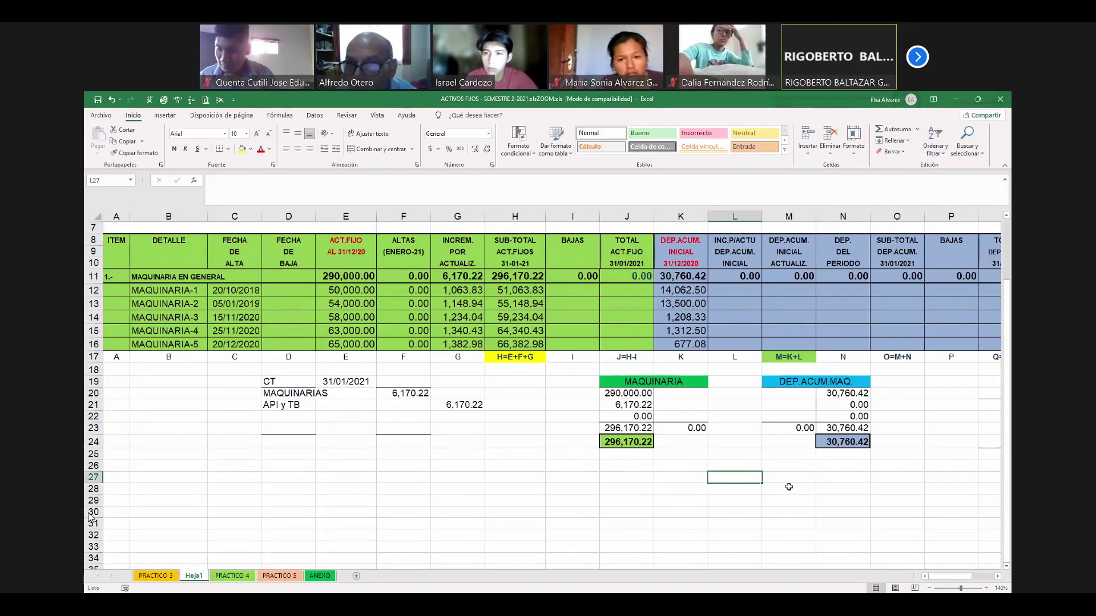
drag(686, 238, 691, 263)
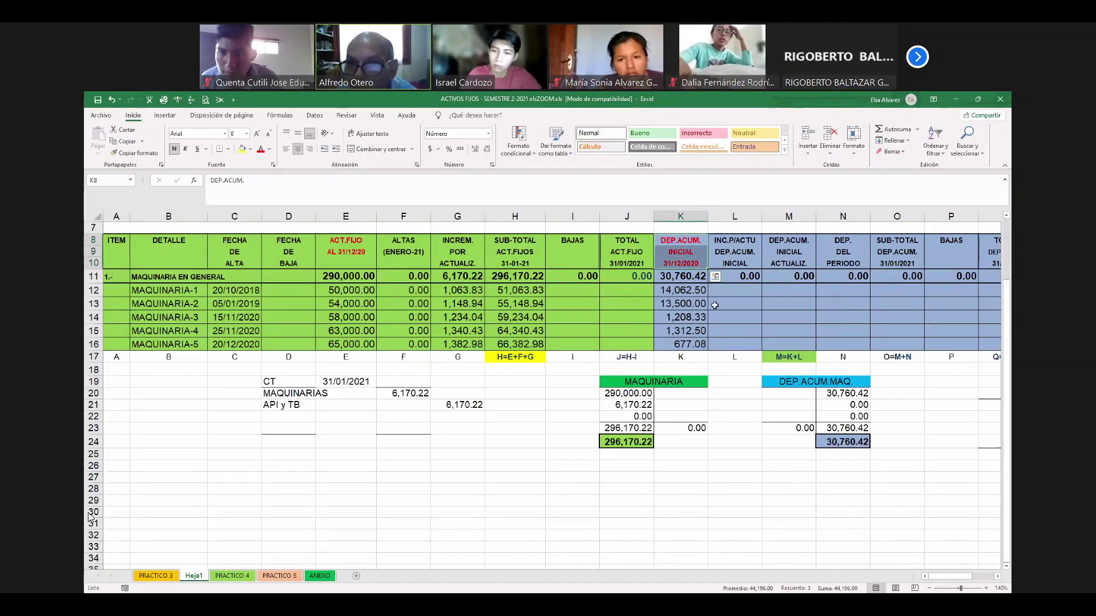
Enter 299.20 as MAQUINARIA-1's update increment of initial accumulated depreciation in L12
click(733, 477)
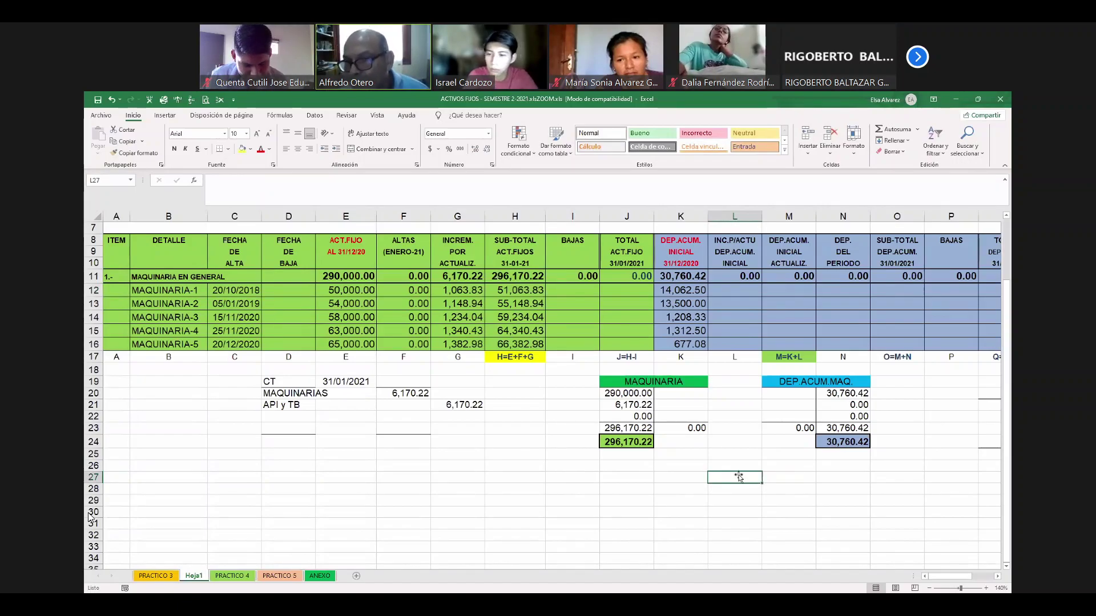
drag(738, 466, 737, 487)
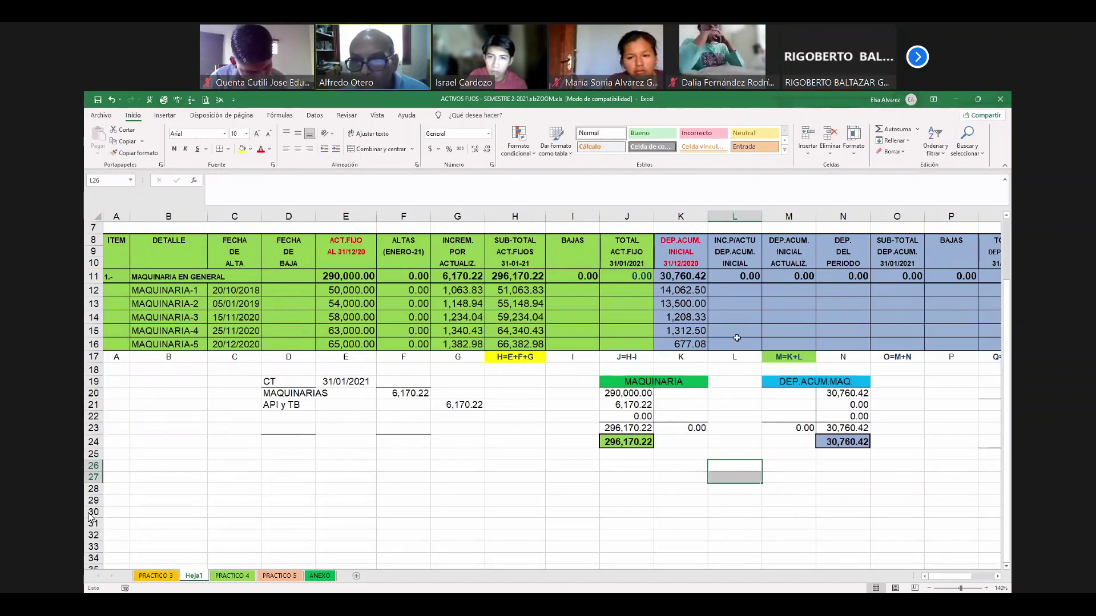
click(722, 296)
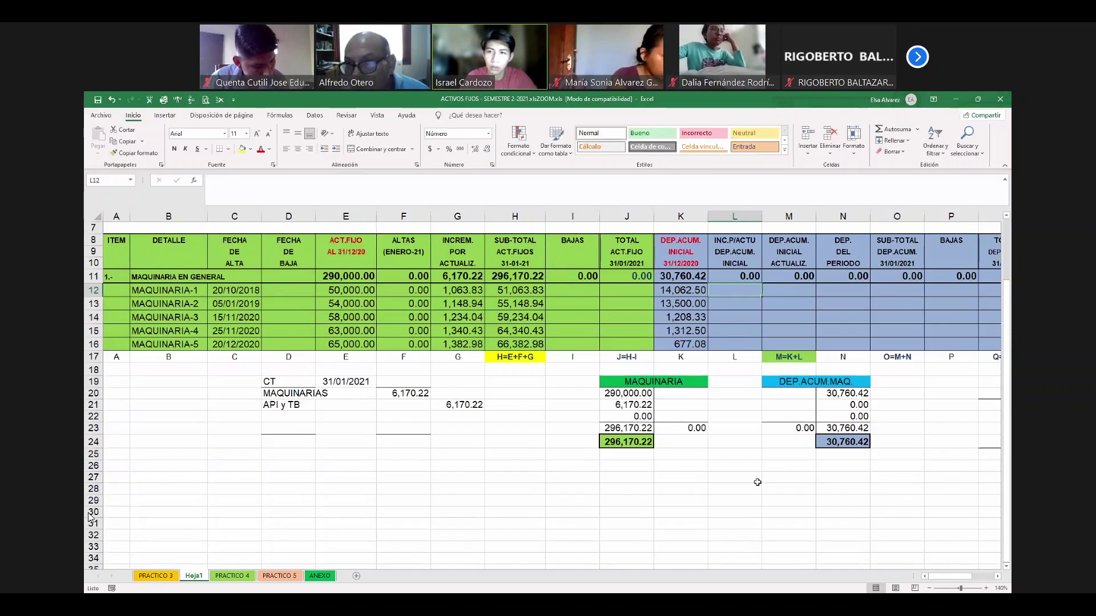
text(=K12*G12/E12)
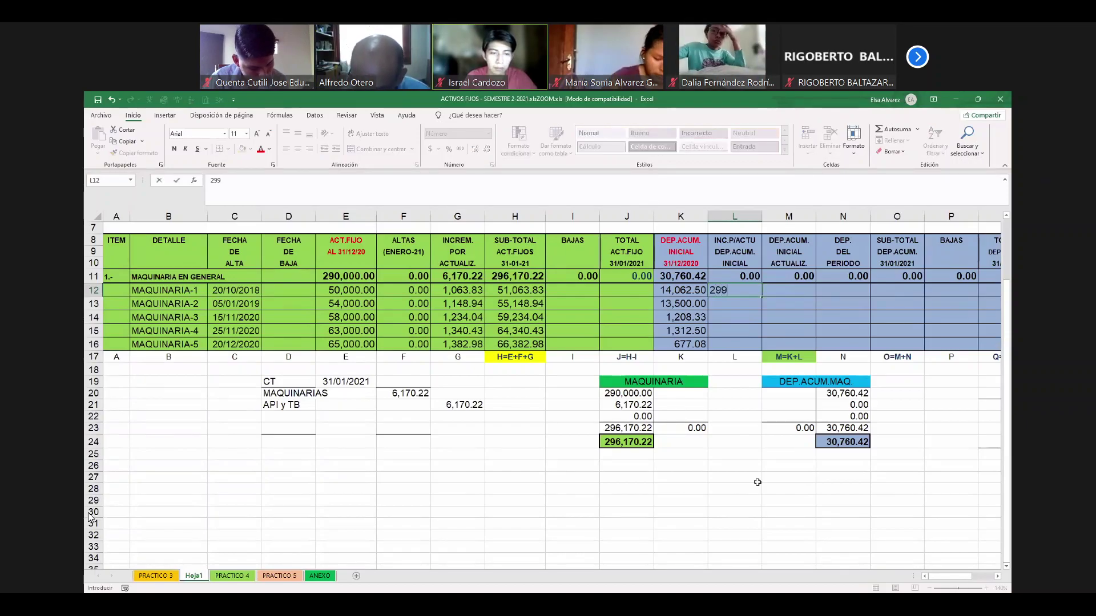
key(Return)
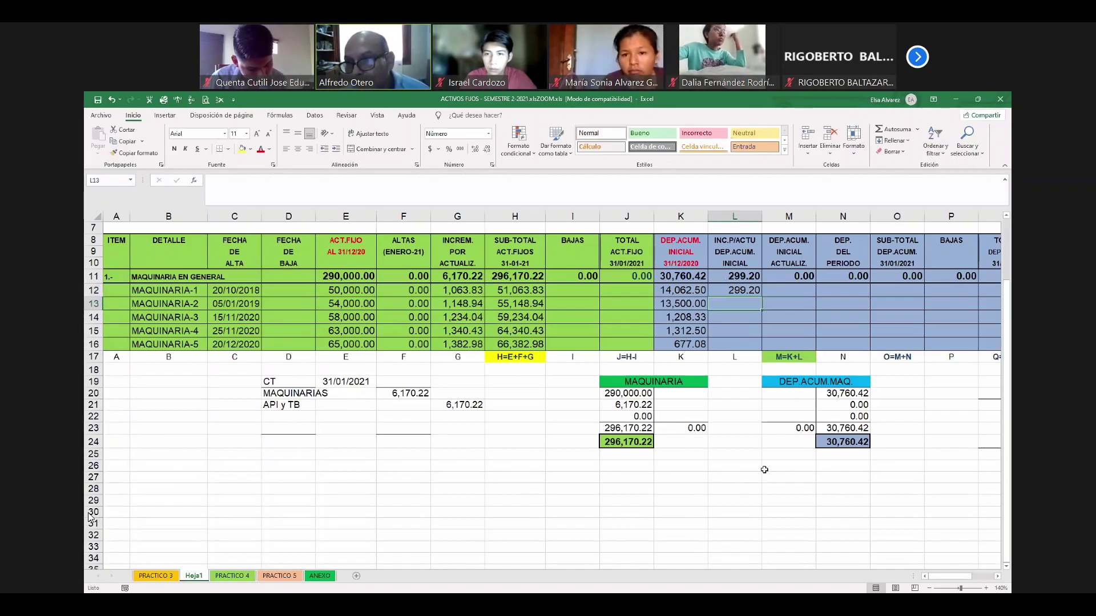
Switch to the Zoom meeting controls to unmute the microphone and mute it again
mouse_move(60, 543)
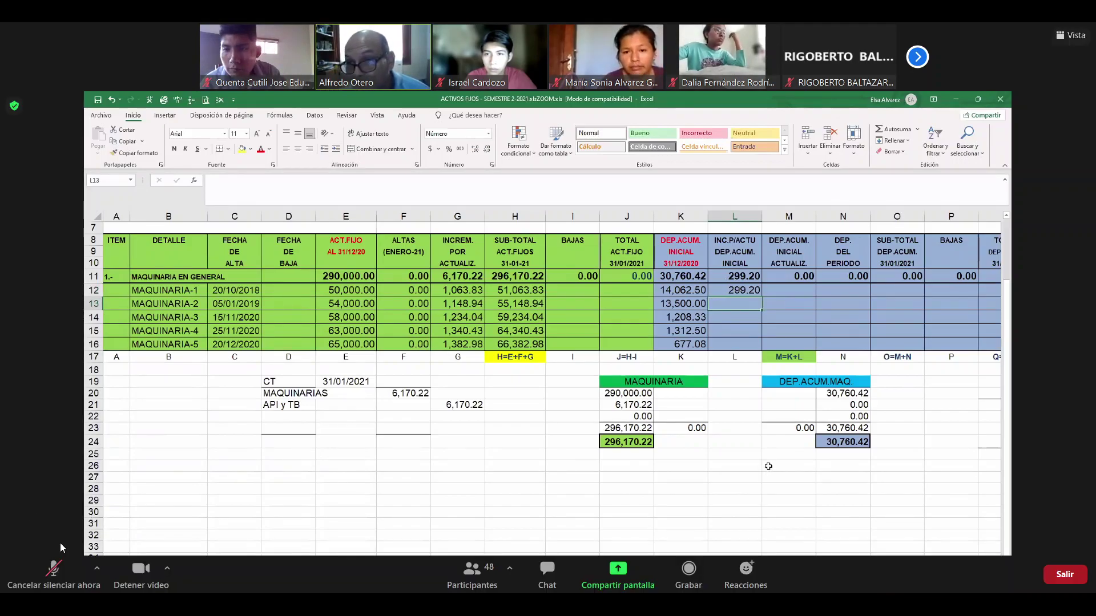
click(65, 573)
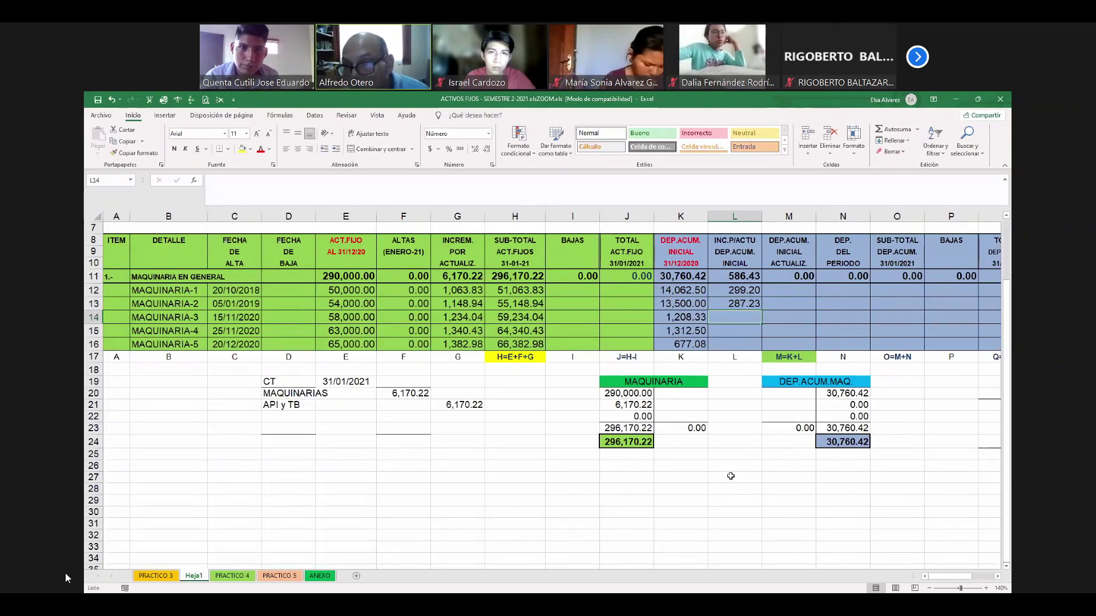
mouse_move(64, 563)
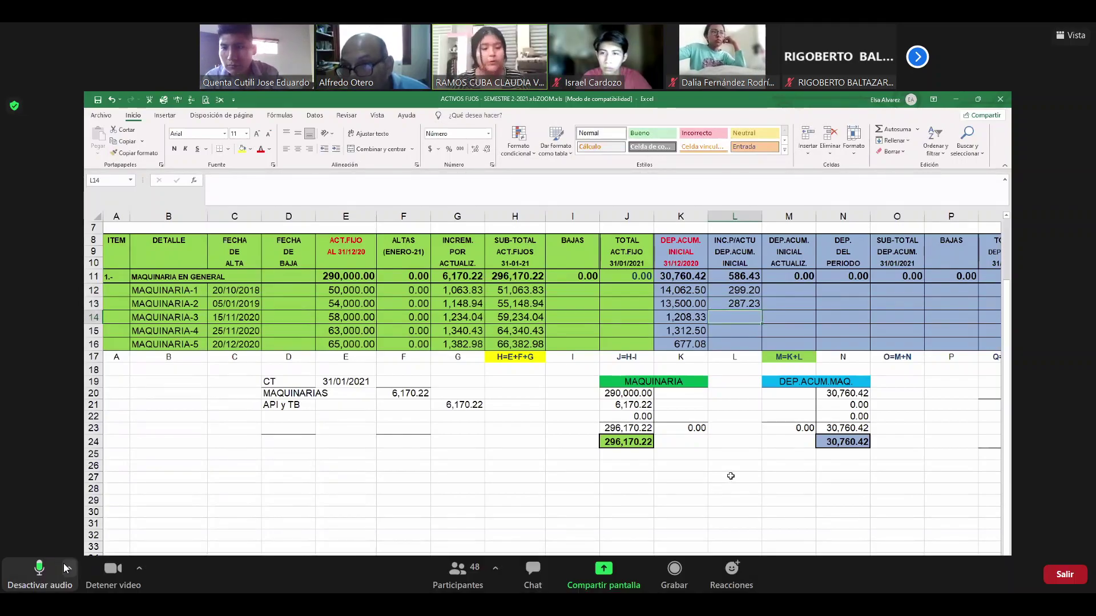
click(29, 567)
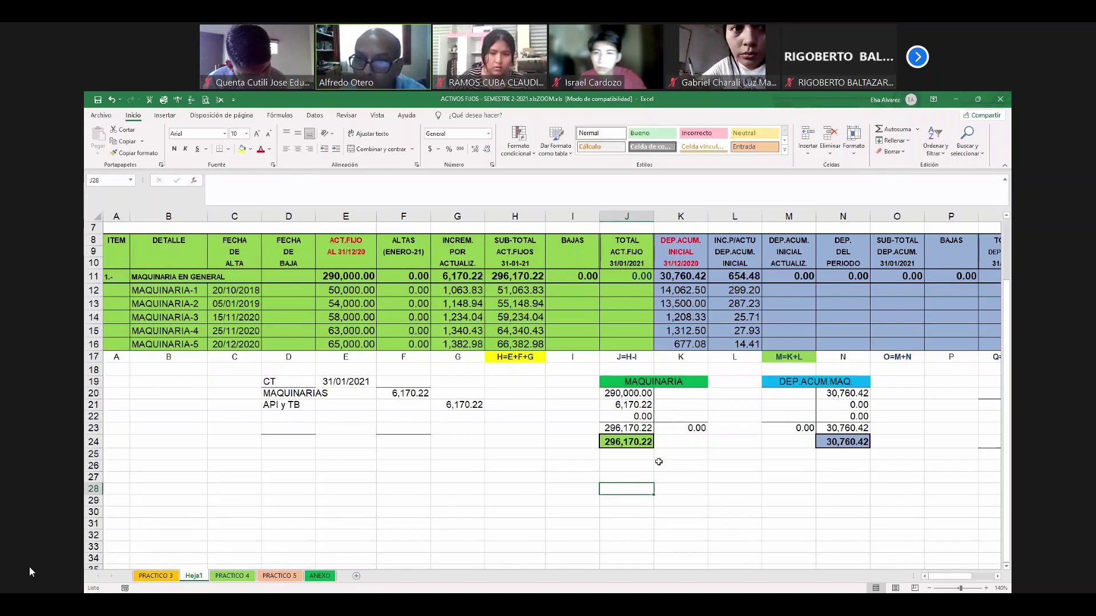
mouse_move(62, 567)
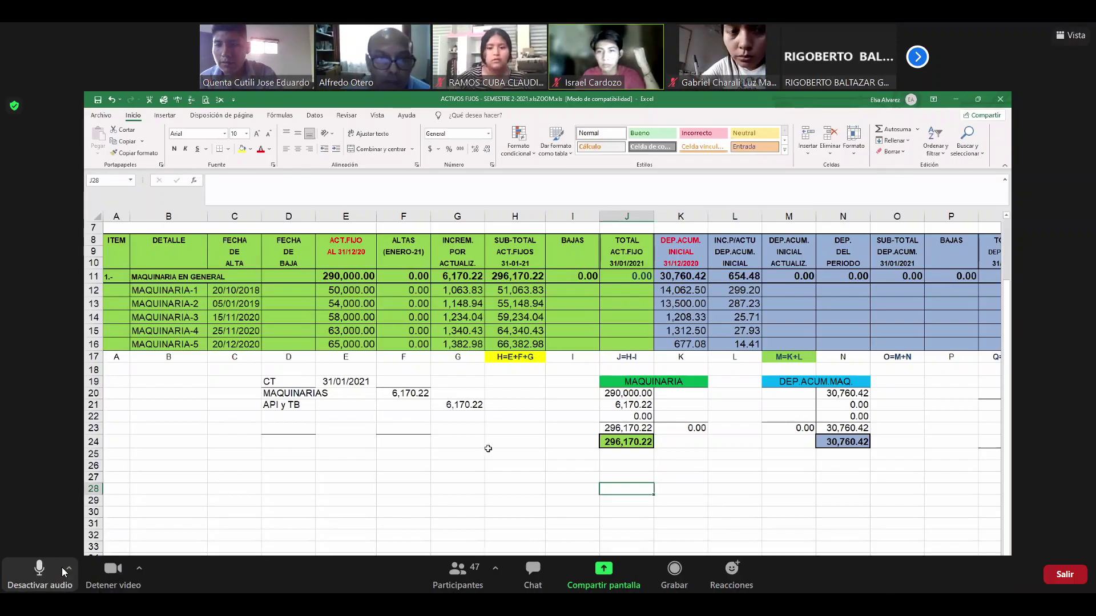
click(32, 577)
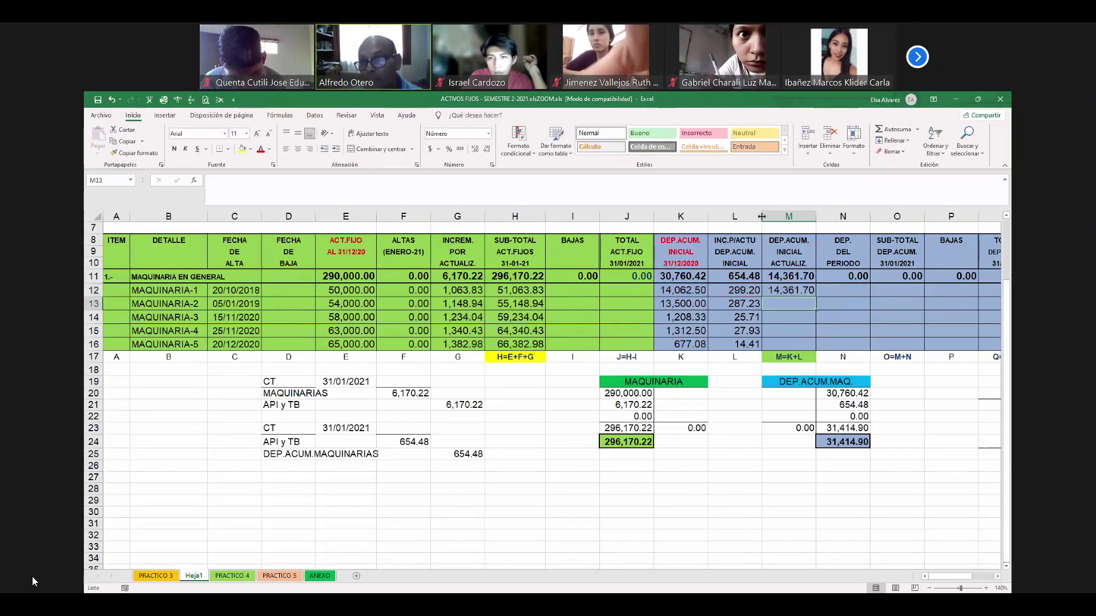
Copy the DEP.ACUM. INICIAL ACTUALIZ. formula from M12 to M13:M16 for the remaining machines
key(Up)
key(ctrl+c)
key(Down)
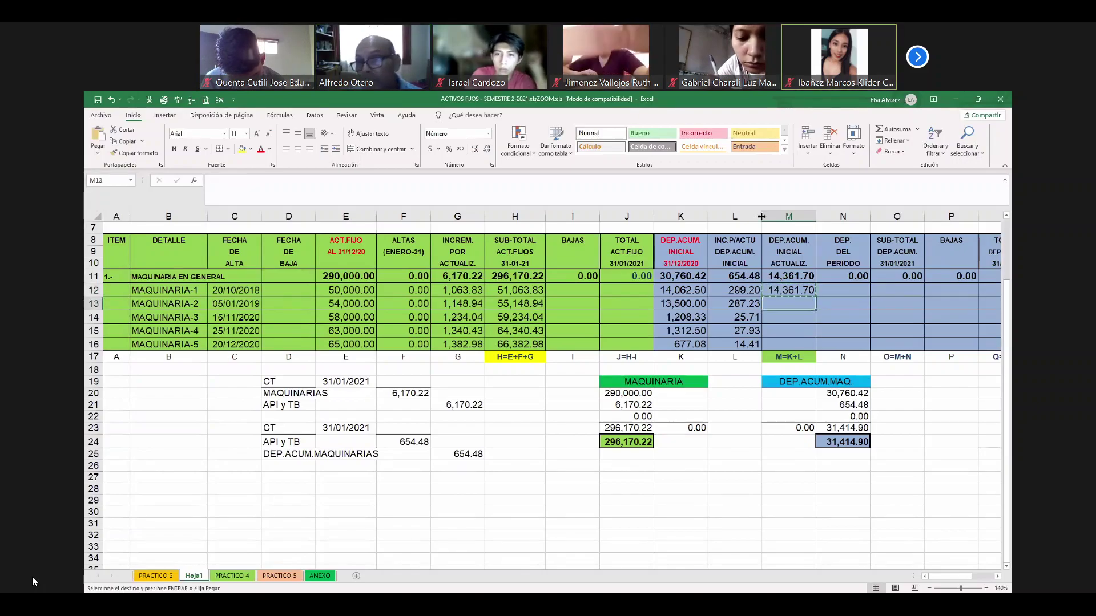
key(shift+Down)
key(shift+Down)
key(shift+Down)
key(Return)
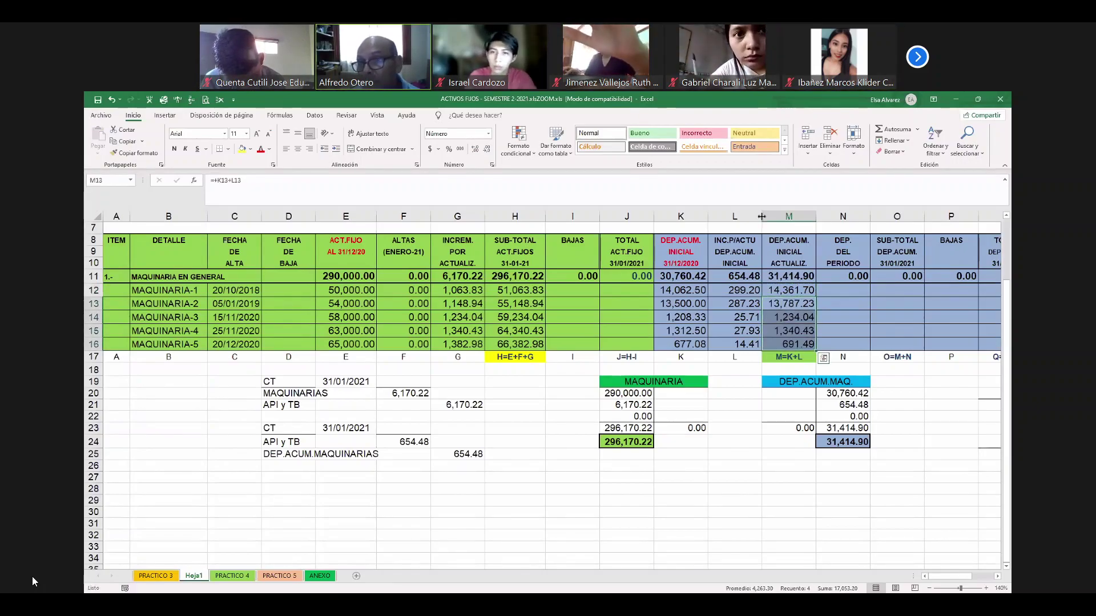
click(770, 524)
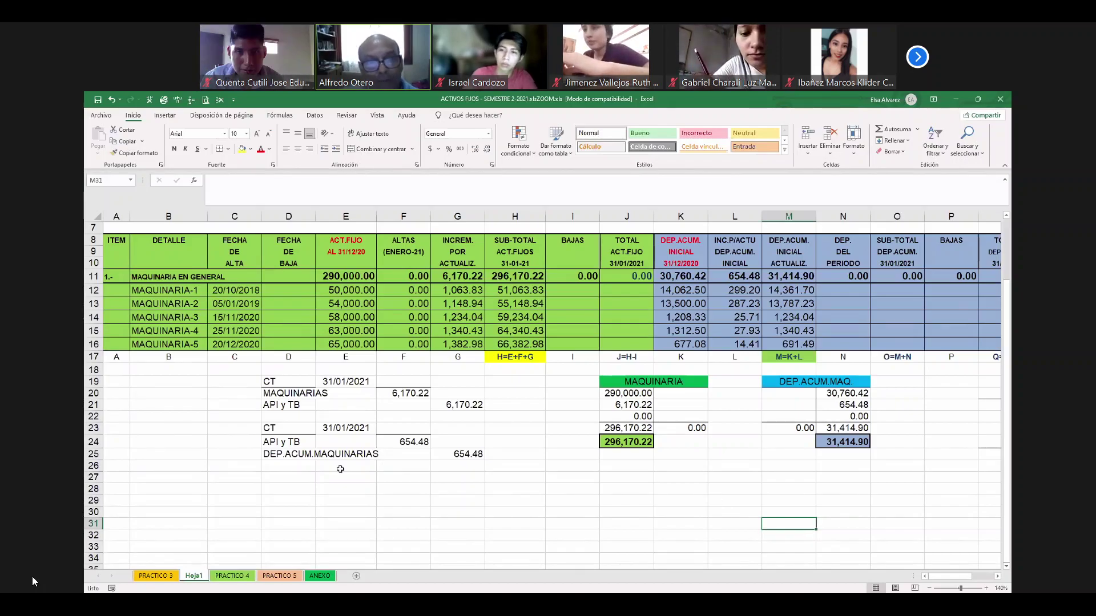
Copy the CT and 31/01/2021 entry heading from D23:F23 to D27 to start a third journal entry
click(296, 433)
drag(296, 434, 400, 427)
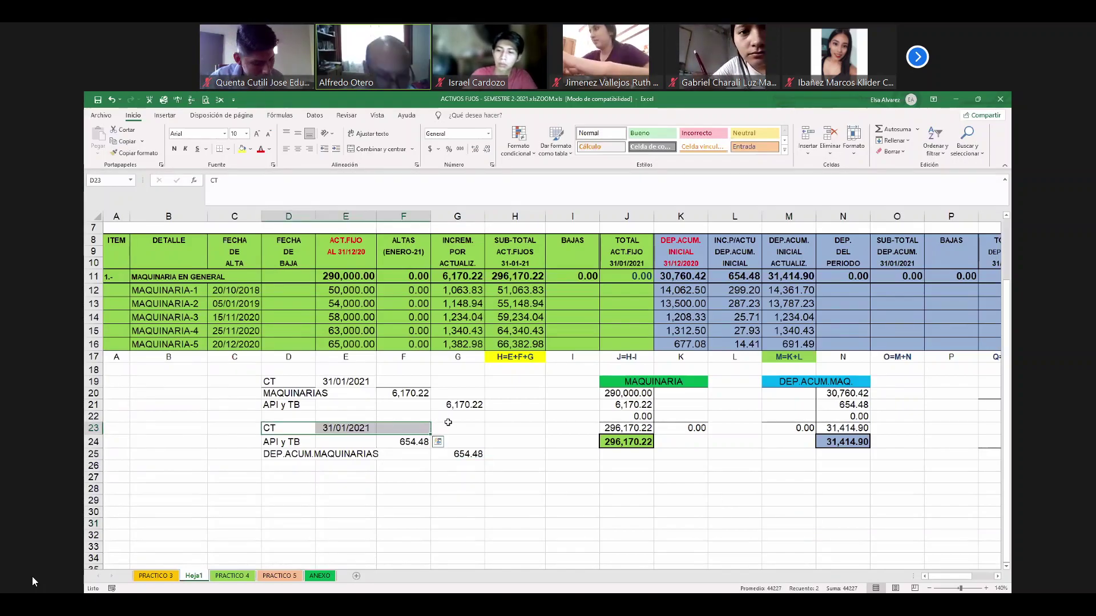
key(ctrl+c)
key(Down)
key(Down)
key(Down)
key(Down)
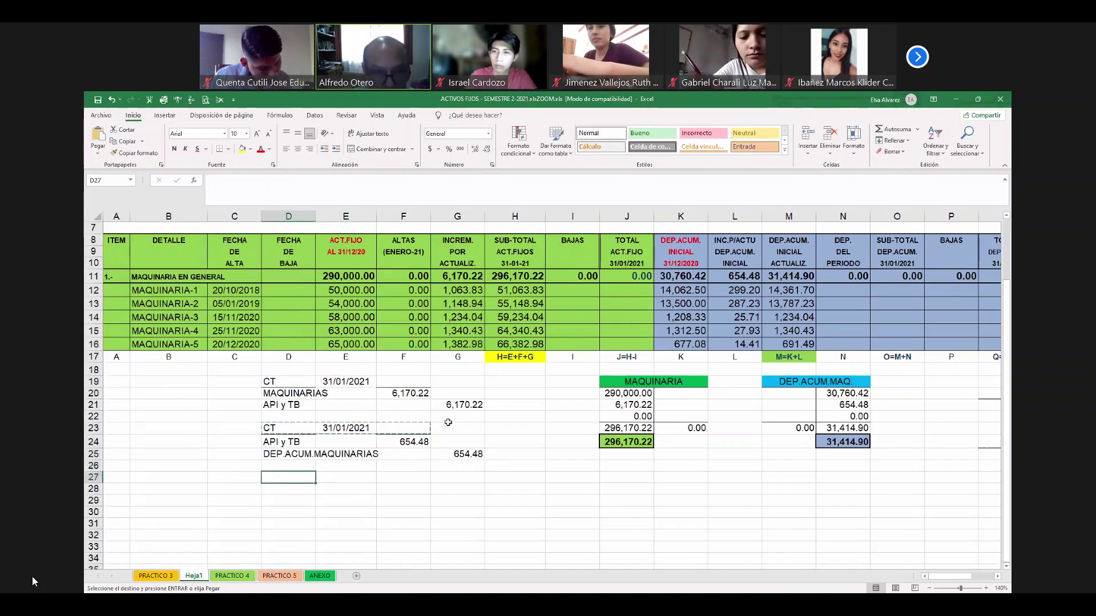
key(Return)
click(400, 503)
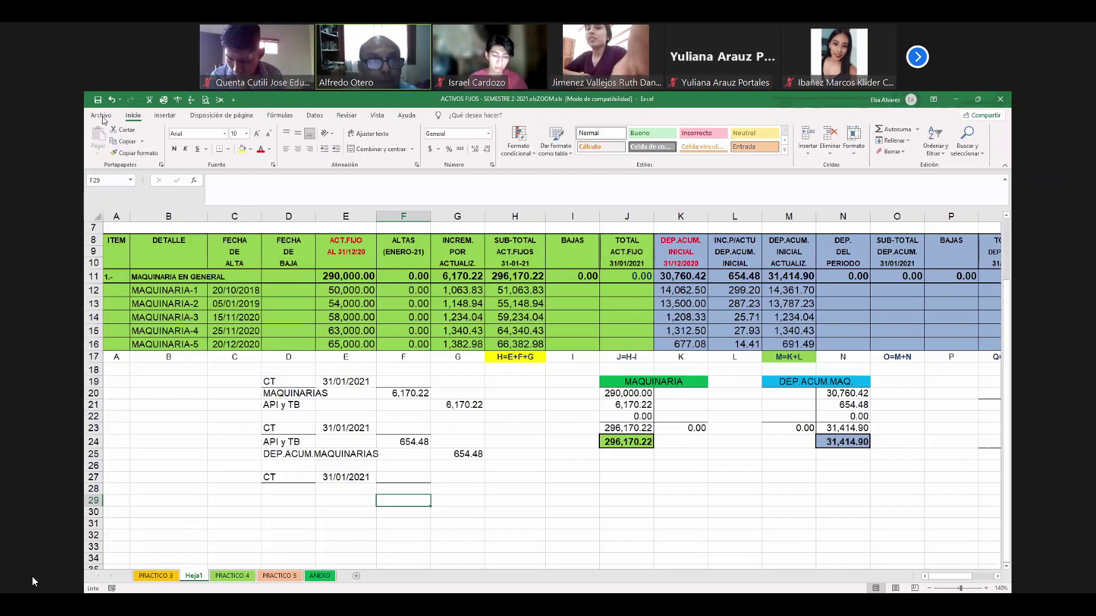
click(734, 500)
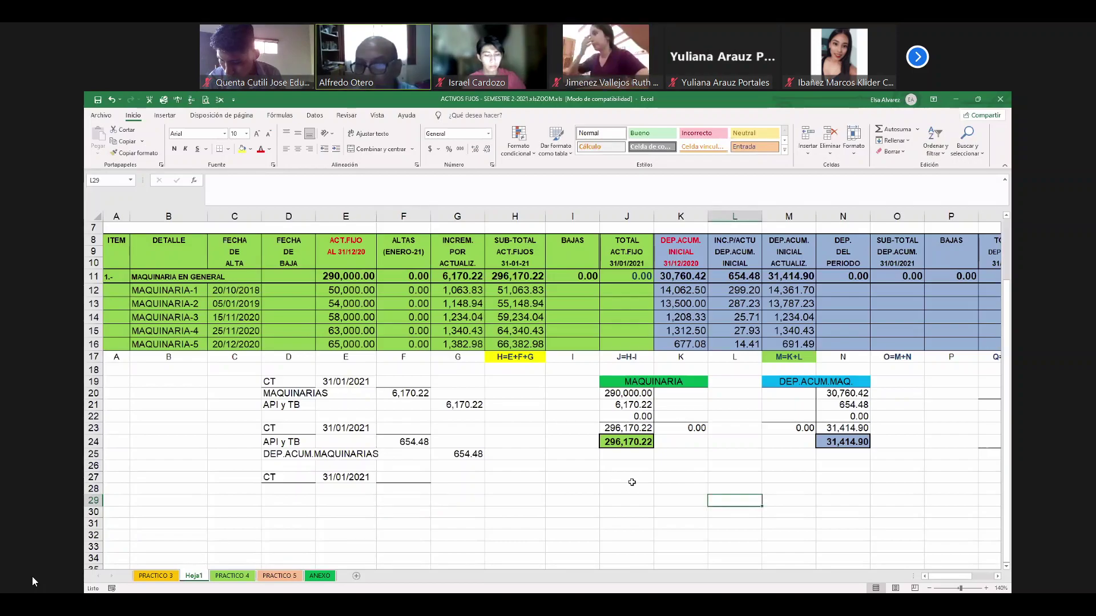
drag(631, 482, 852, 500)
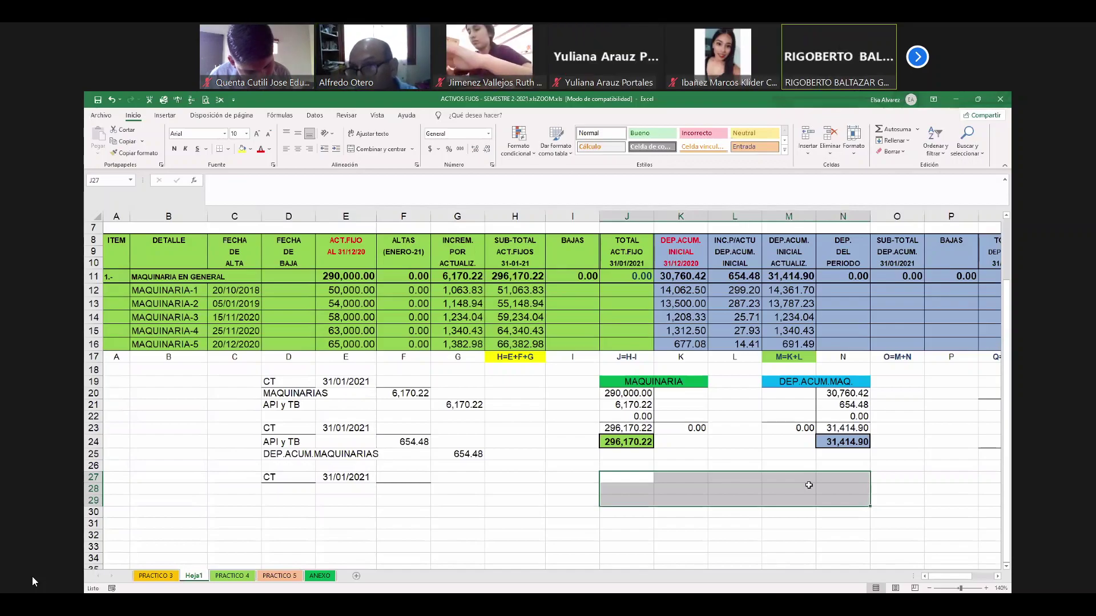
Enter the DEP. DEL PERIODO amounts 531.91 for MAQUINARIA-1 in N12 and 574.47 for MAQUINARIA-2 in N13
click(843, 290)
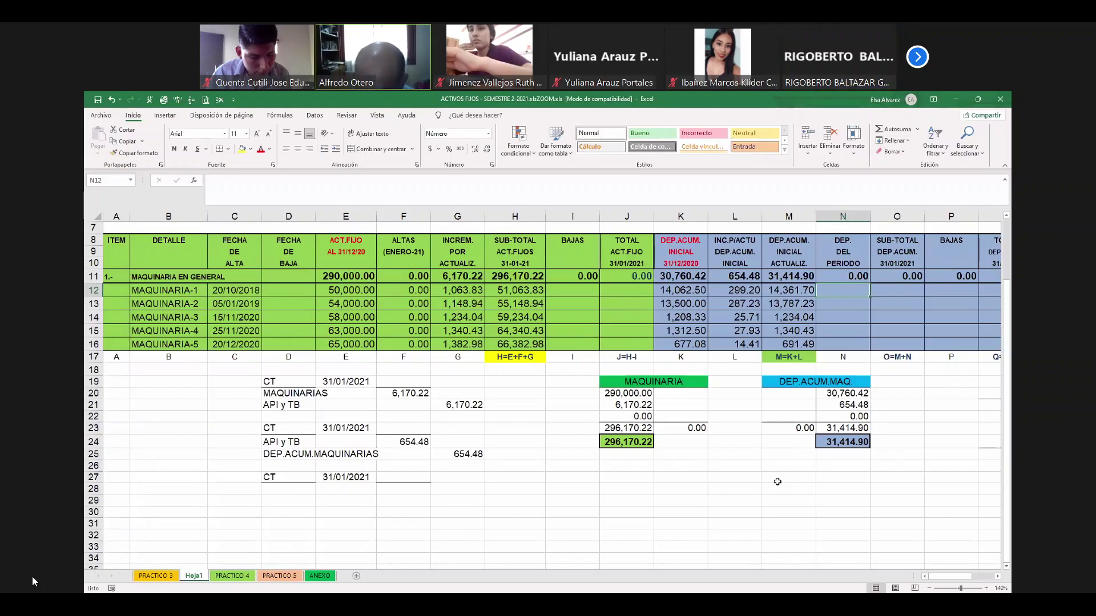
text(531)
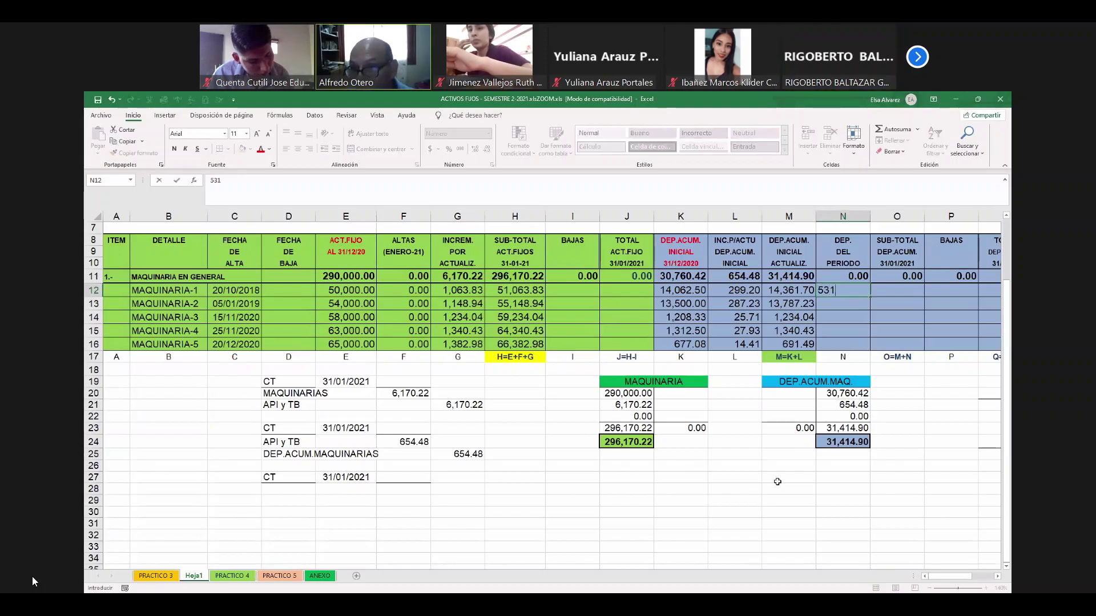
text(.91)
key(Return)
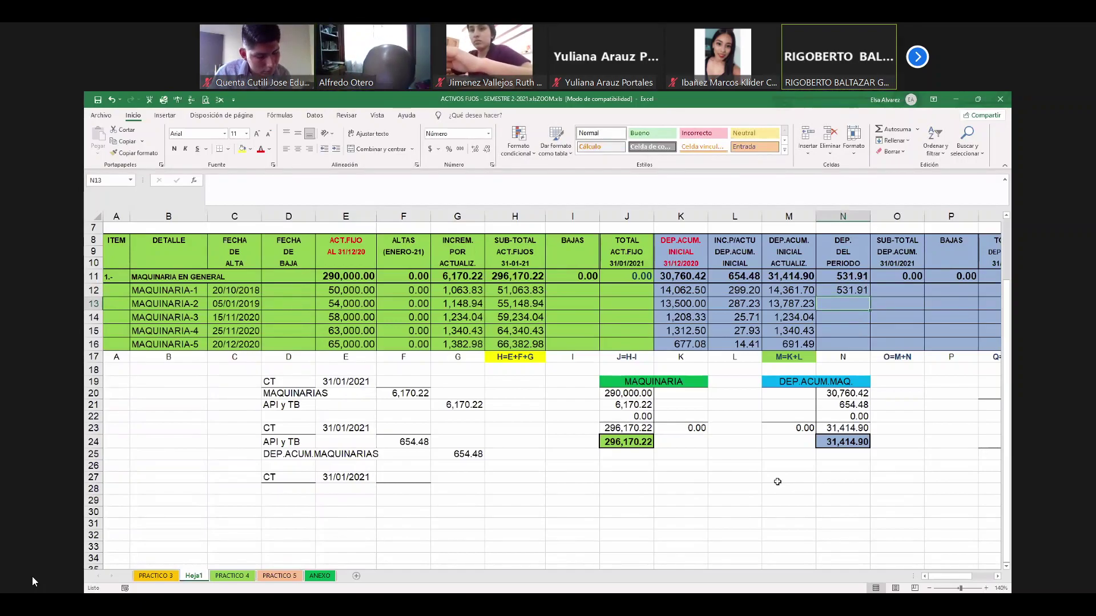
text(574.47)
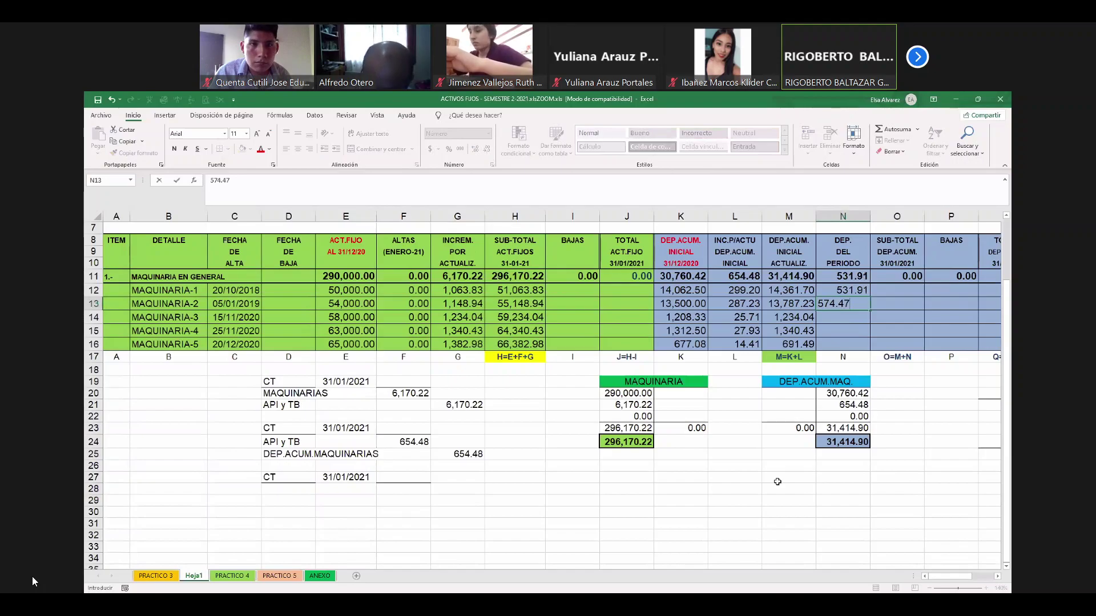
key(Return)
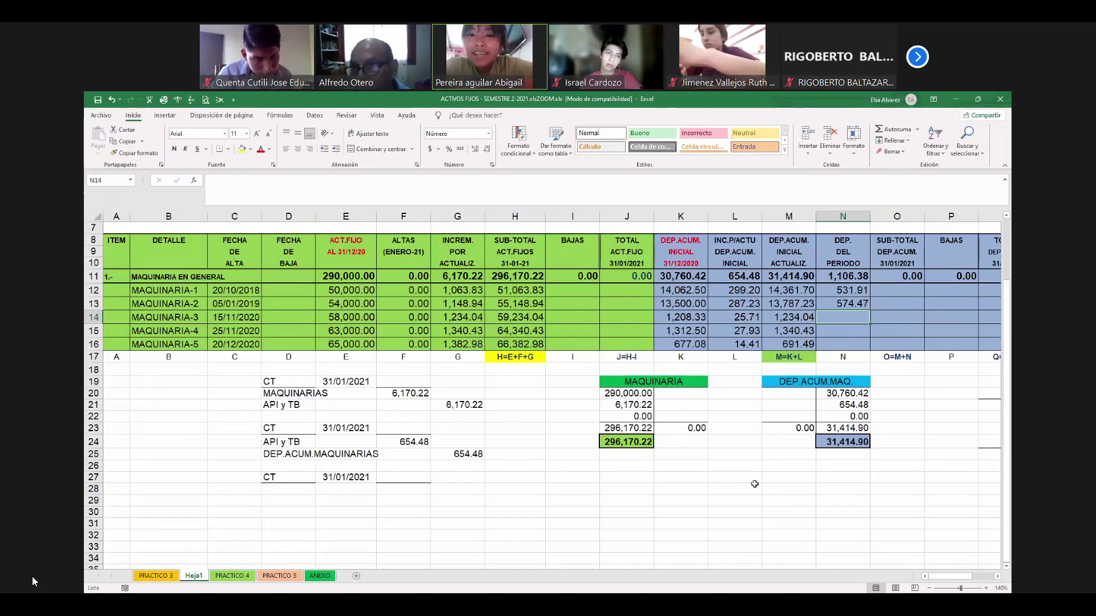
Enter the DEP. DEL PERIODO amounts 617.02, 670.21 and 691.49 for MAQUINARIA-3 to MAQUINARIA-5 in N14:N16
text(6)
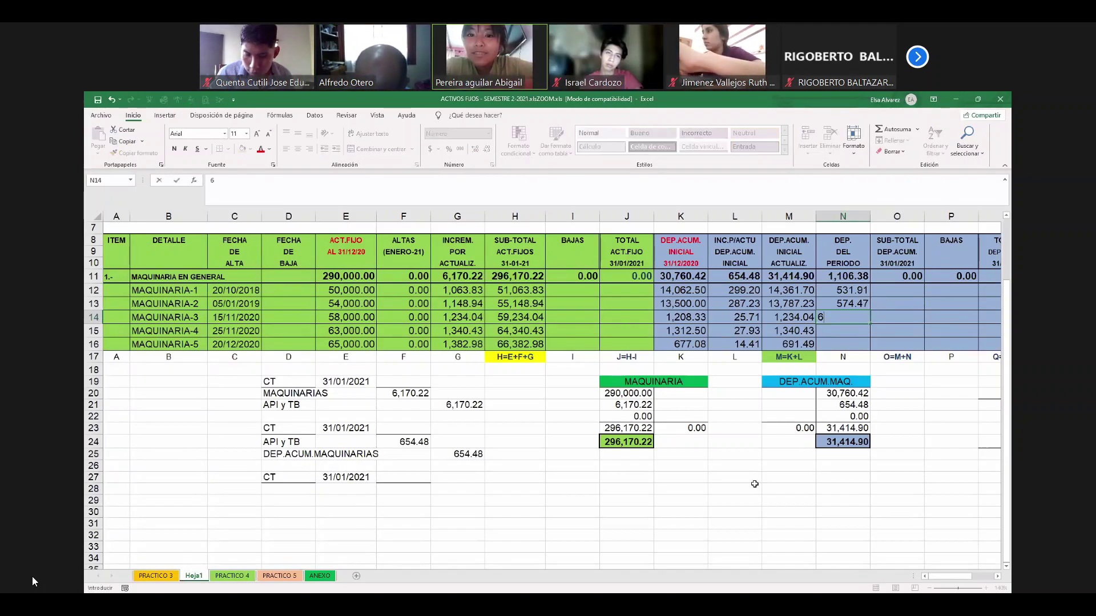
text(17.02)
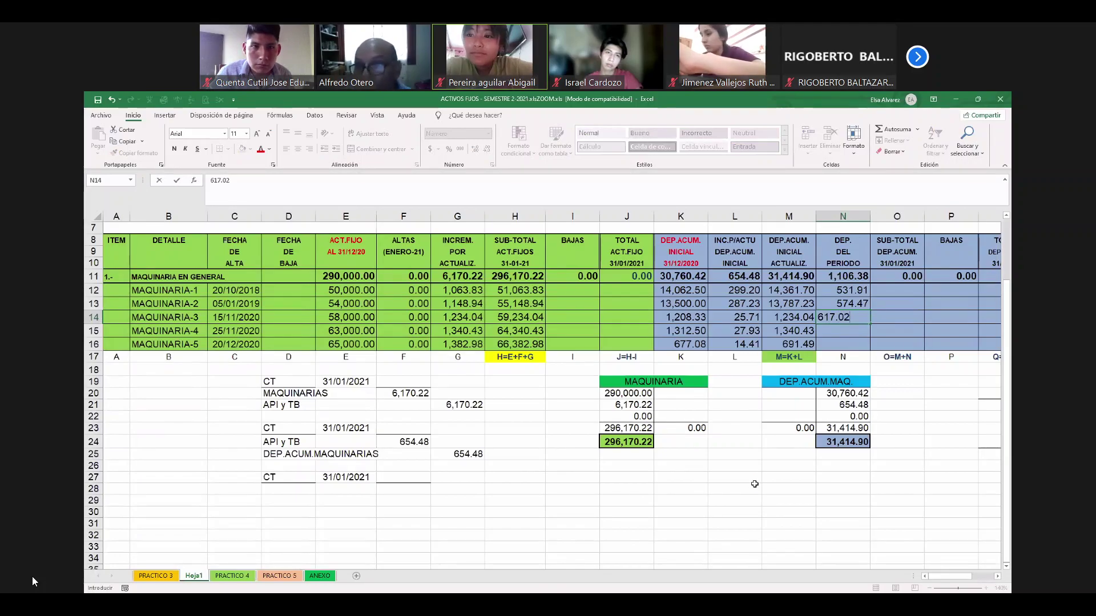
key(Return)
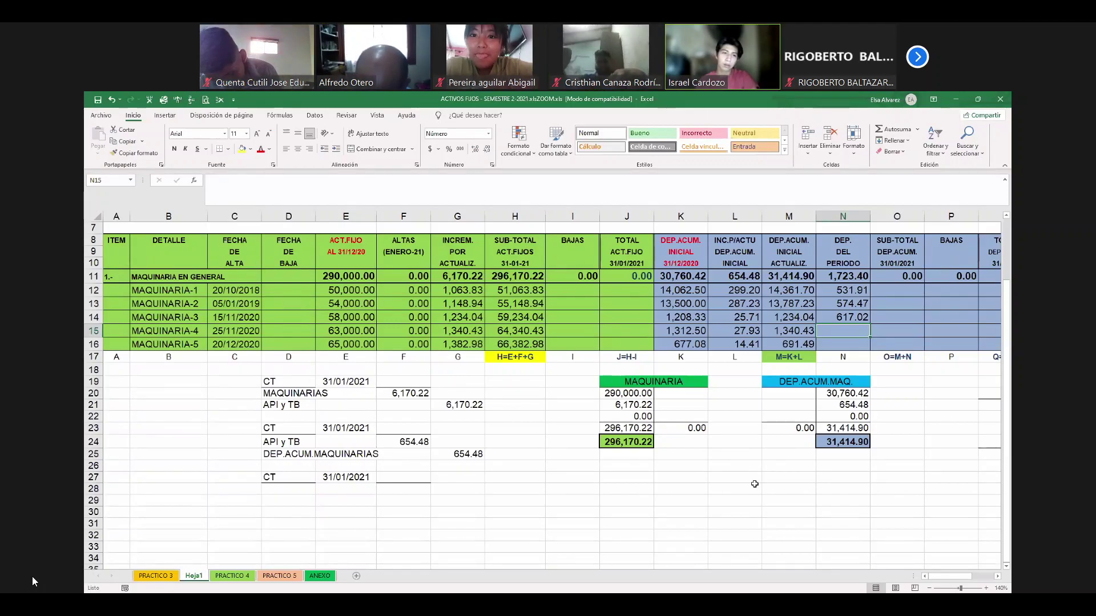
text(670.21)
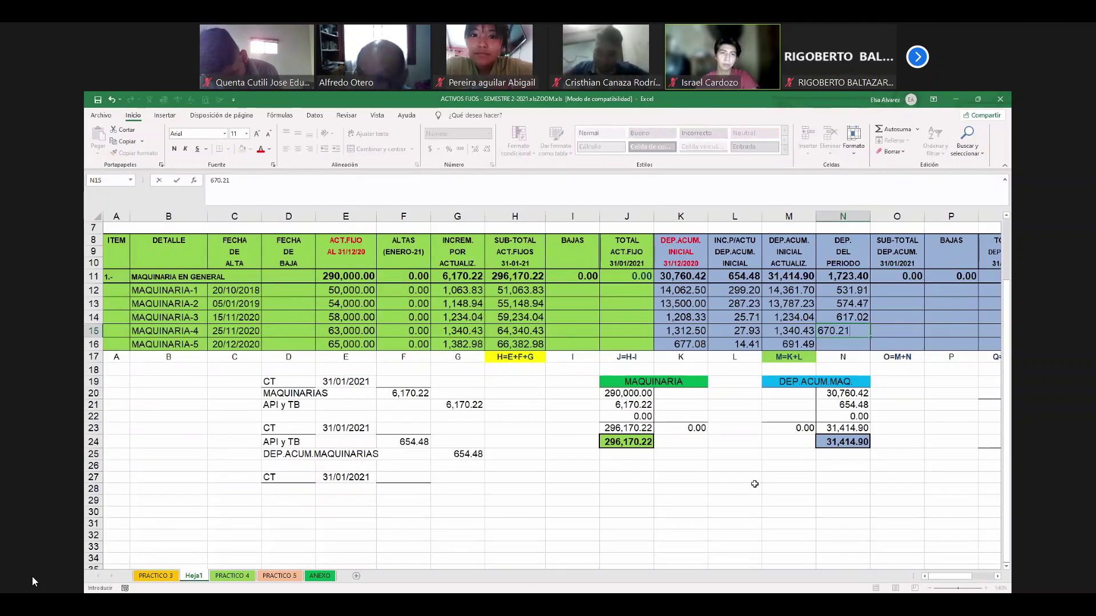
key(Return)
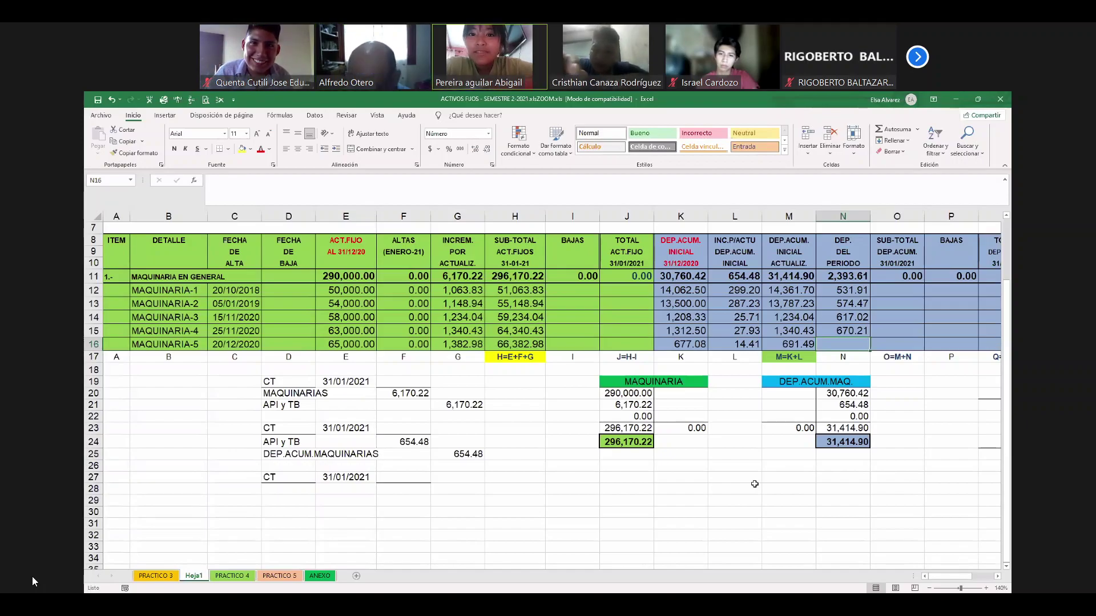
text(=M16)
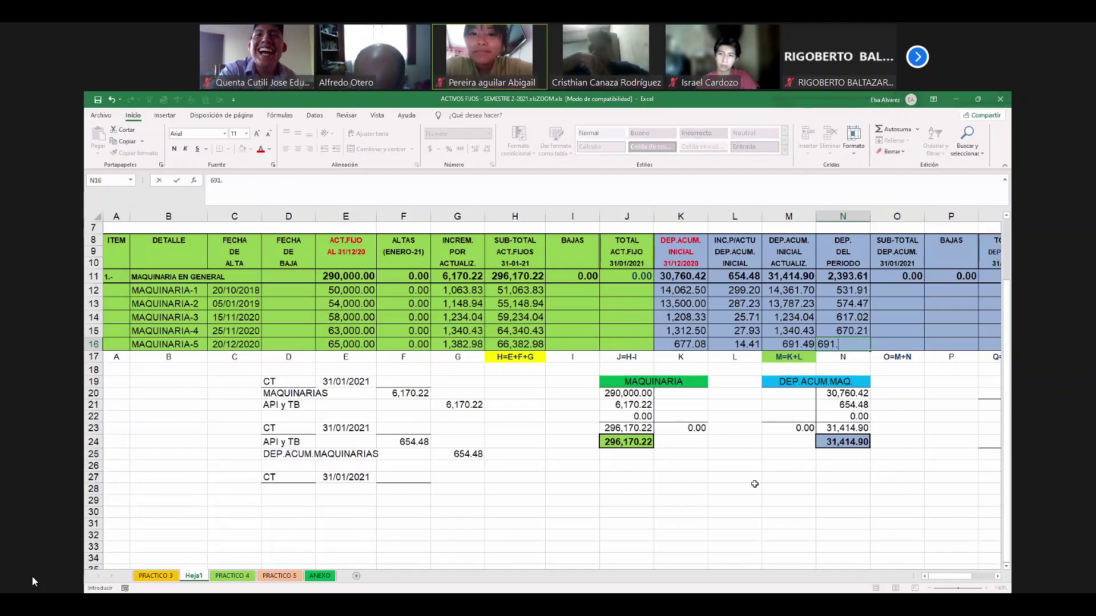
key(Return)
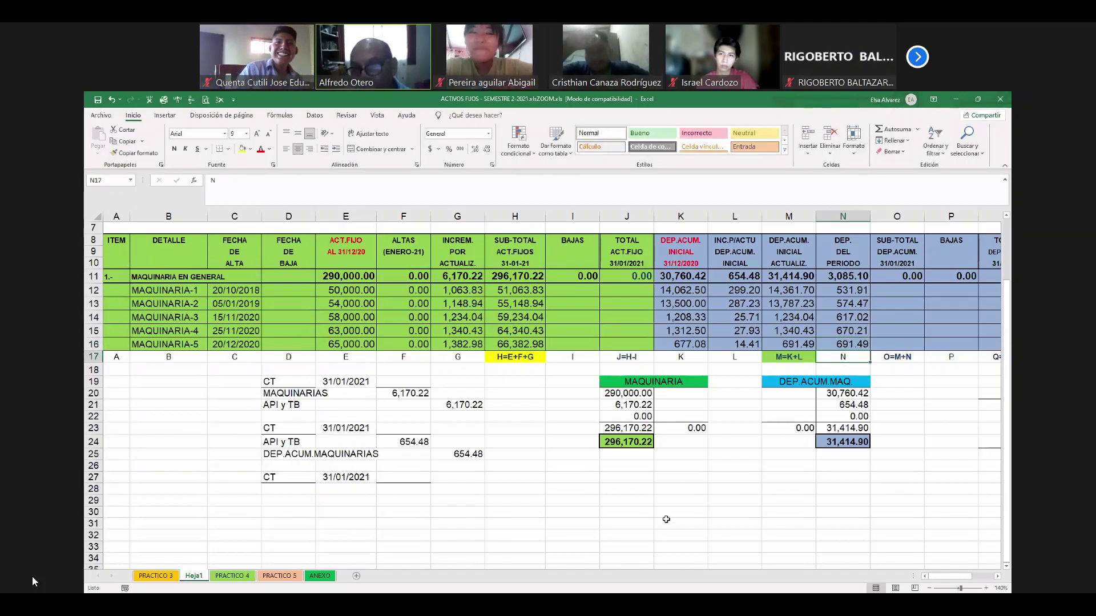
click(663, 474)
click(643, 474)
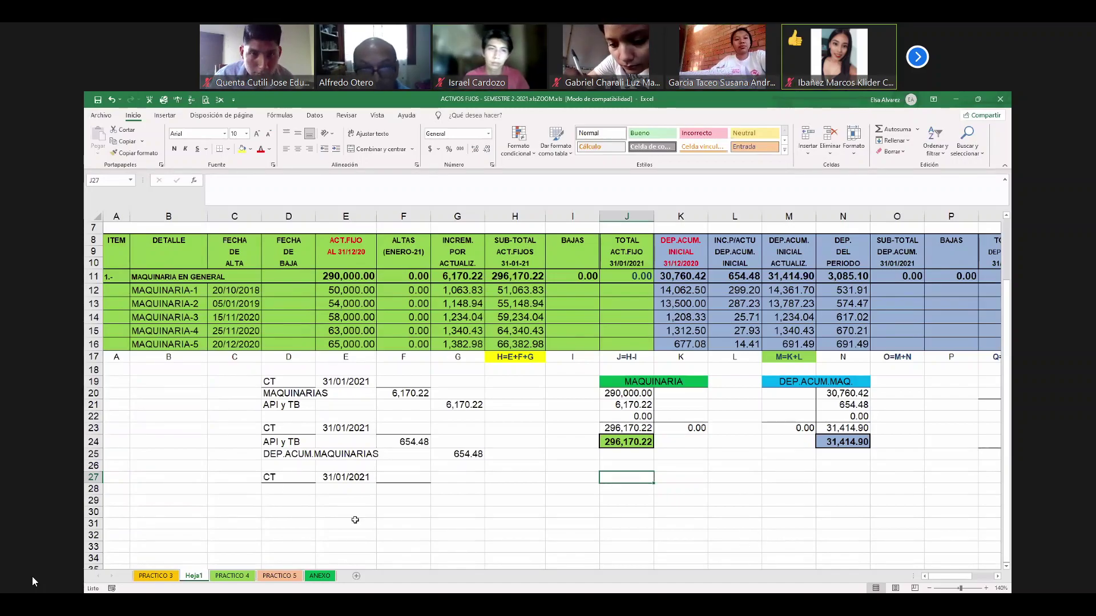
Enter the account name DEP.MAQUINARIAS in D28 of the third journal entry
click(278, 486)
text(DE)
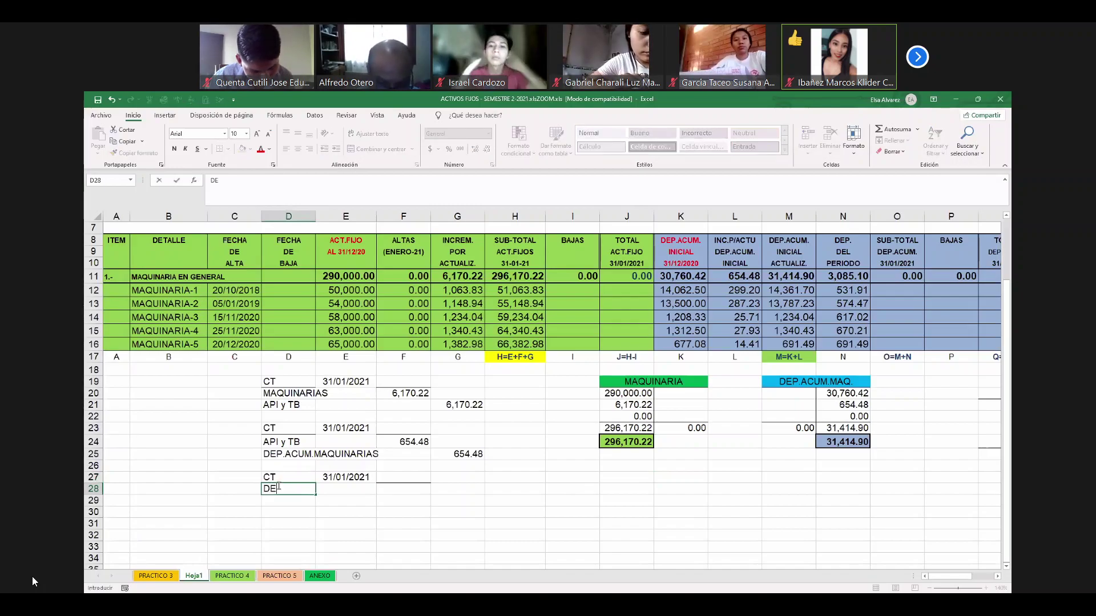
text(P.MAQ)
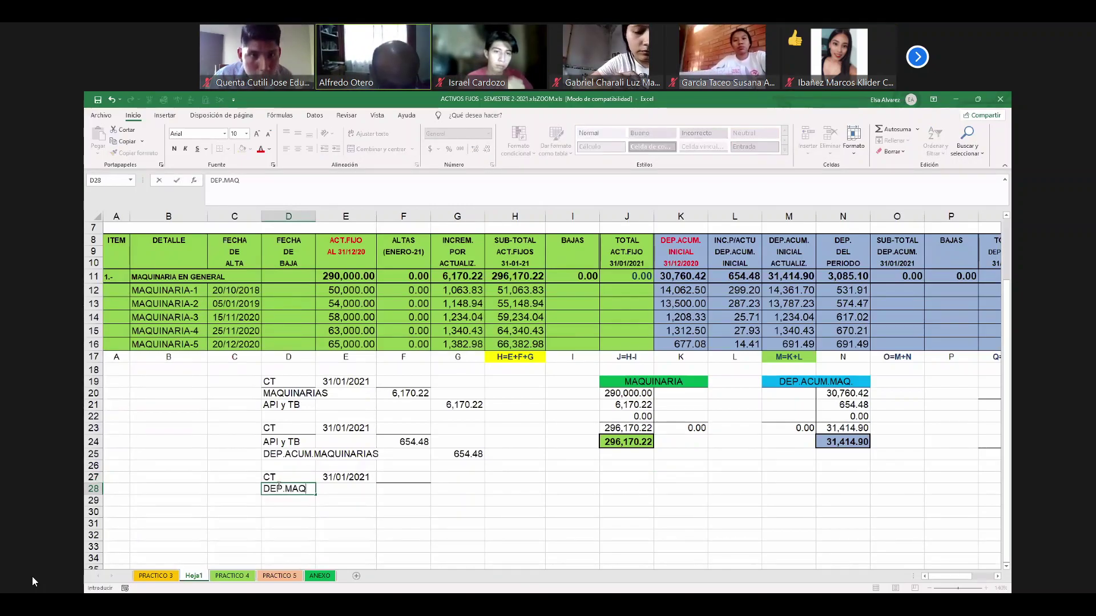
text(UINARIAS)
key(Return)
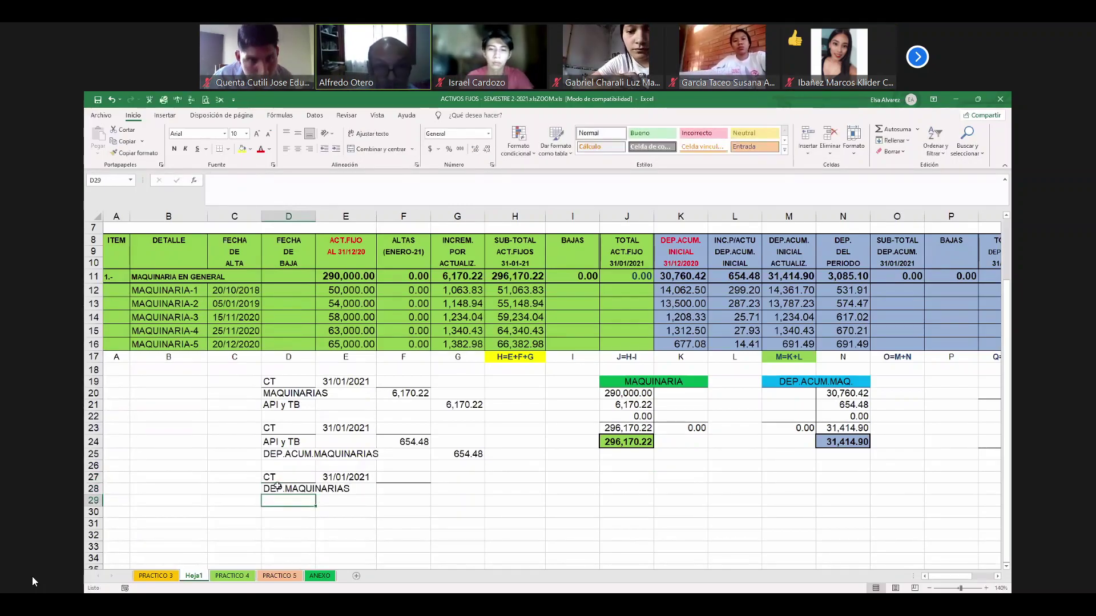
Copy the account name DEP.ACUM.MAQUINARIAS from D25 to D29 as the credit account of the third journal entry
key(Up)
key(Up)
key(Up)
key(Up)
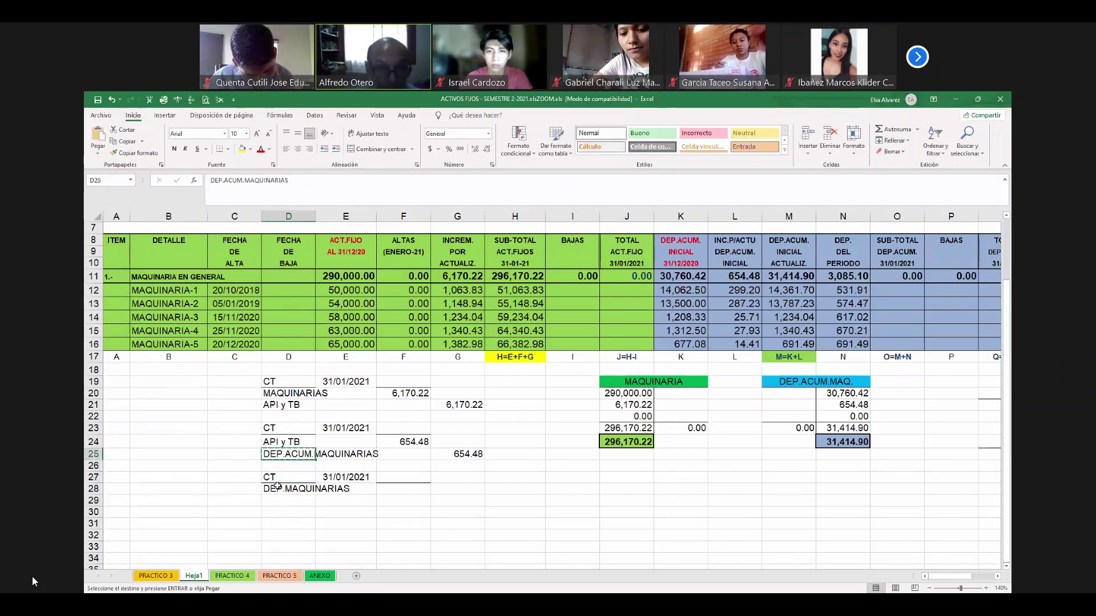
key(ctrl+c)
key(Down)
key(Down)
key(Down)
key(Down)
key(Return)
Enter the DEP.MAQUINARIAS debit in F28 as a formula referencing the period depreciation total in N11
key(Up)
key(Right)
key(Right)
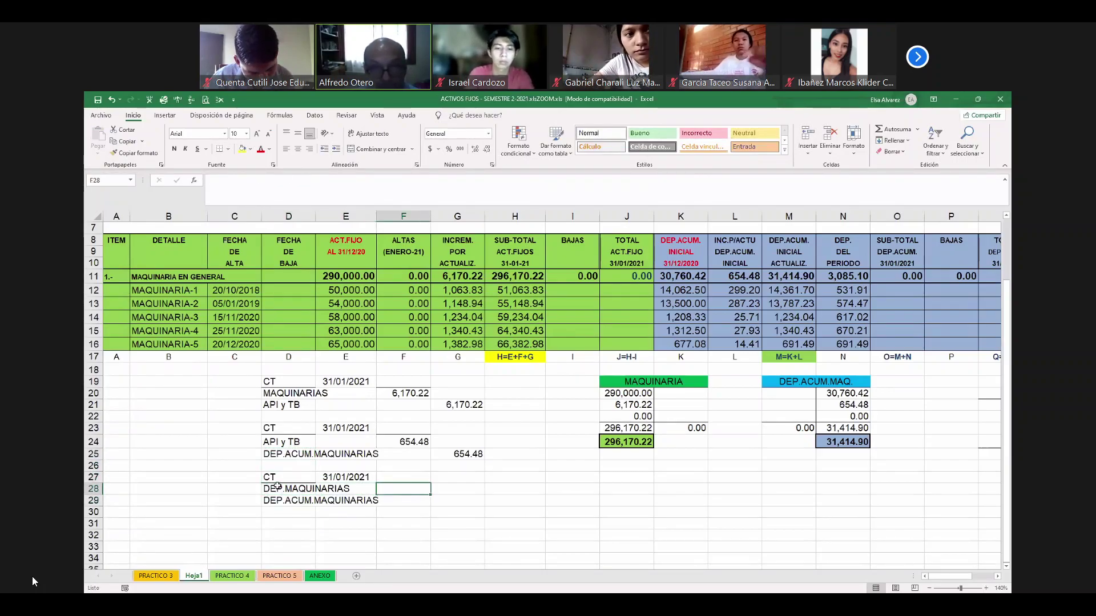
text(+)
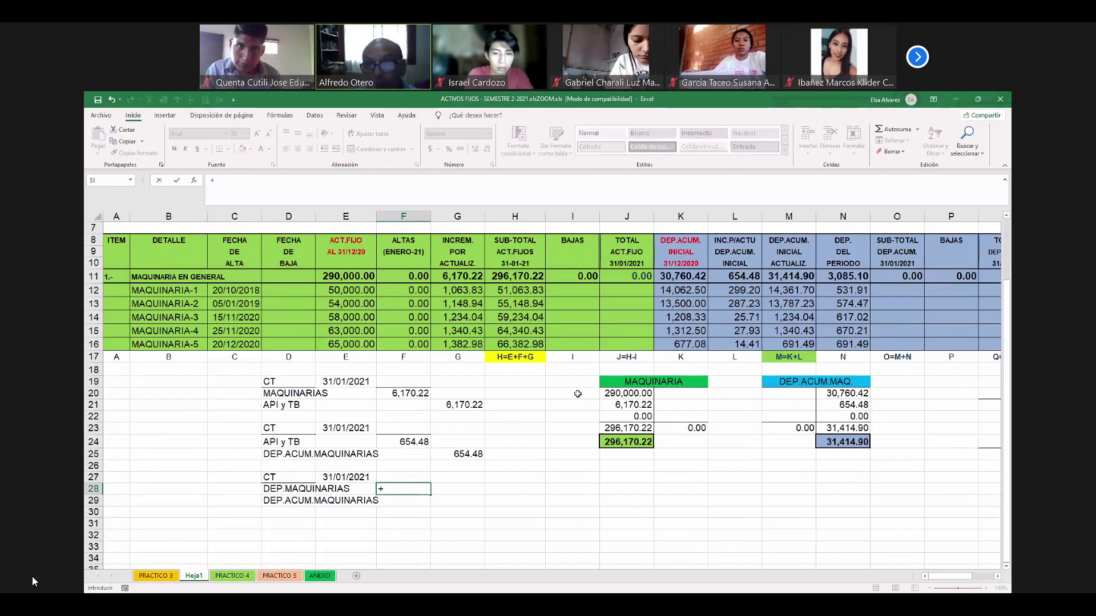
key(Up)
key(Up)
key(Up)
key(Up)
key(Up)
key(Up)
key(Up)
key(Up)
key(Up)
key(Up)
key(Up)
key(Up)
key(Up)
key(Up)
key(Up)
key(Up)
key(Up)
key(Right)
key(Right)
key(Right)
key(Right)
key(Right)
key(Right)
key(Right)
key(Right)
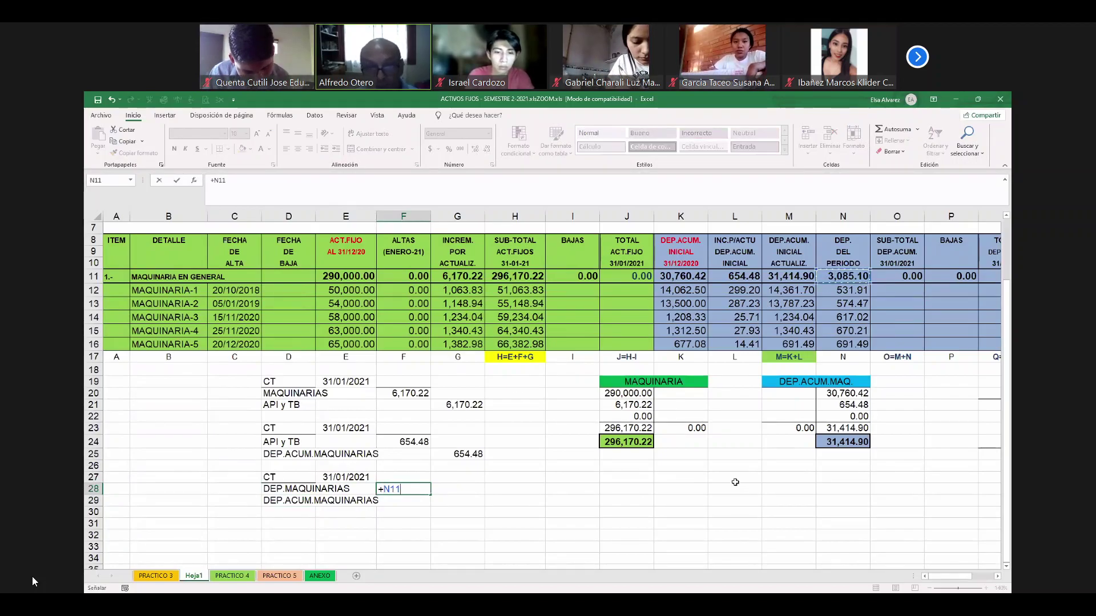
key(Return)
Enter the DEP.ACUM.MAQUINARIAS credit in G29 as a formula referencing the debit amount in F28
key(Right)
text(+)
key(Up)
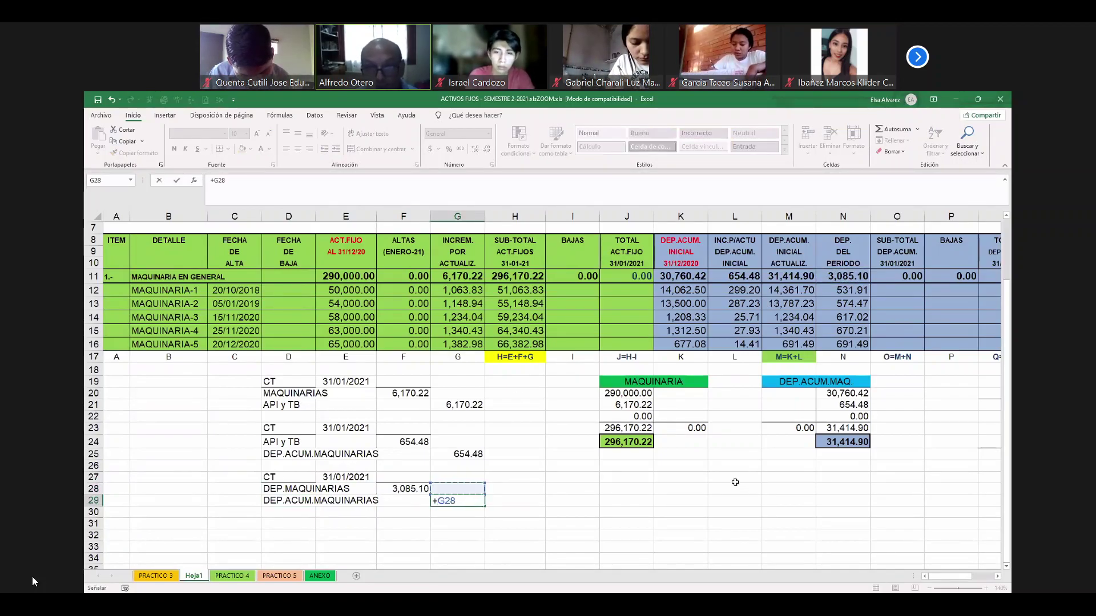
key(Return)
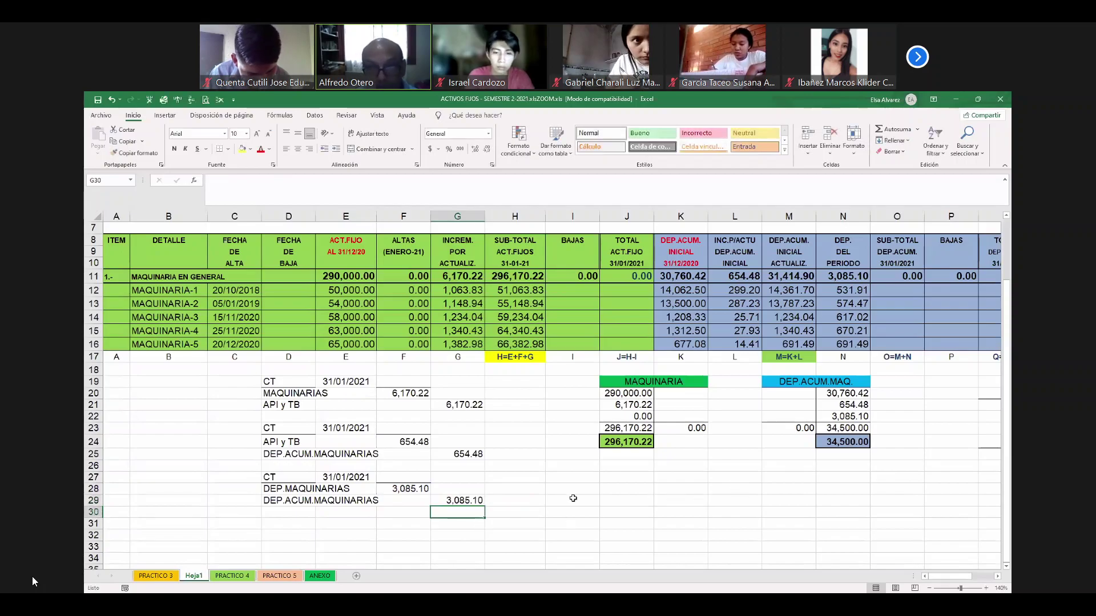
Calculate the SUB-TOTAL DEP.ACUM. of MAQUINARIA-1 in O12 with the formula +M12+N12
click(855, 485)
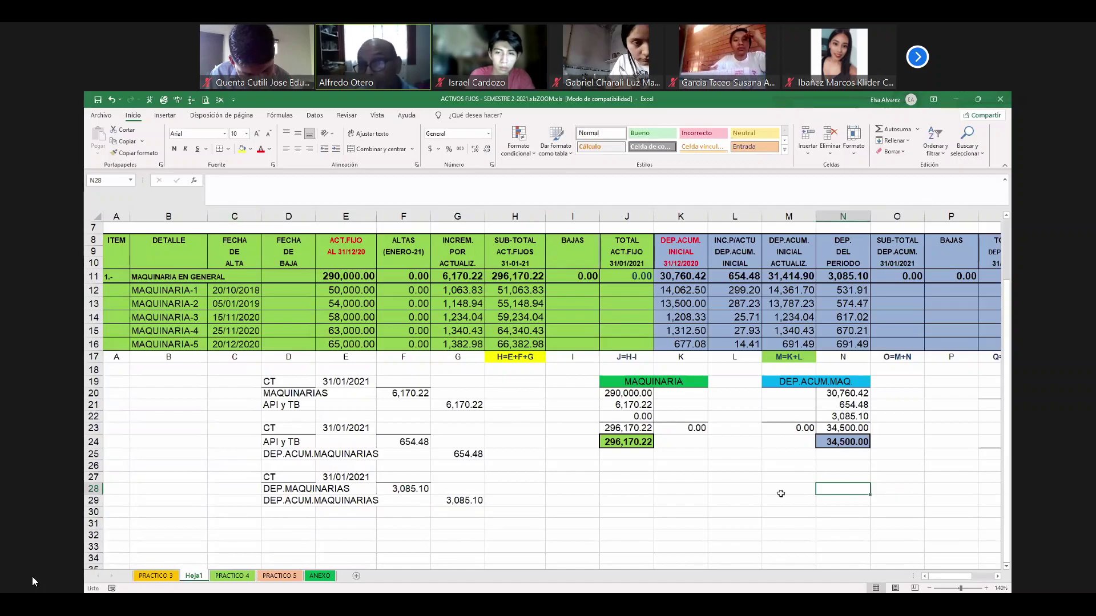
click(879, 293)
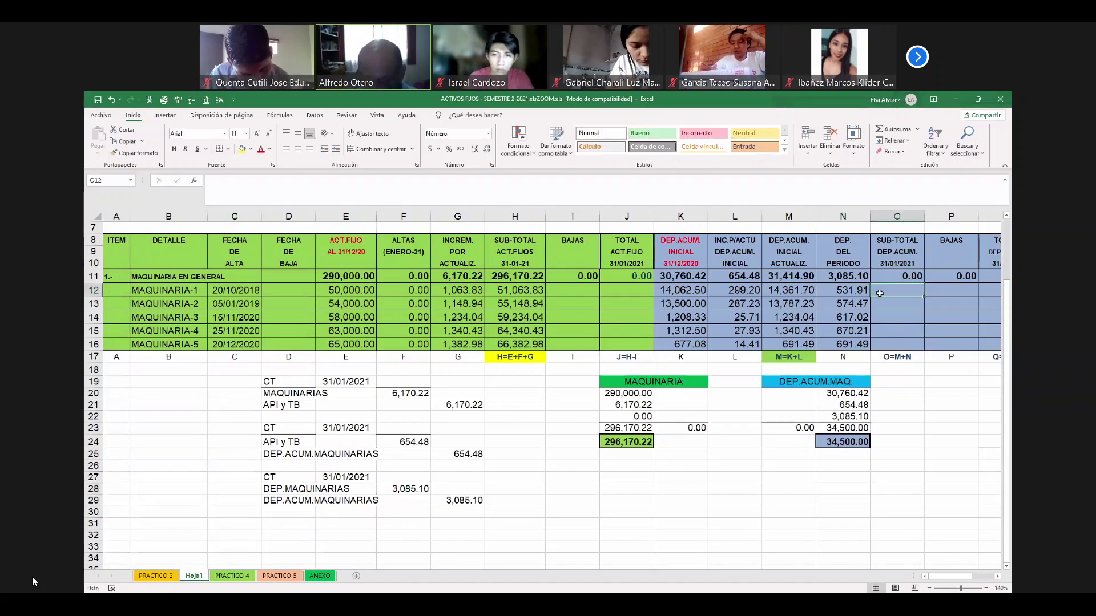
key(Right)
key(Right)
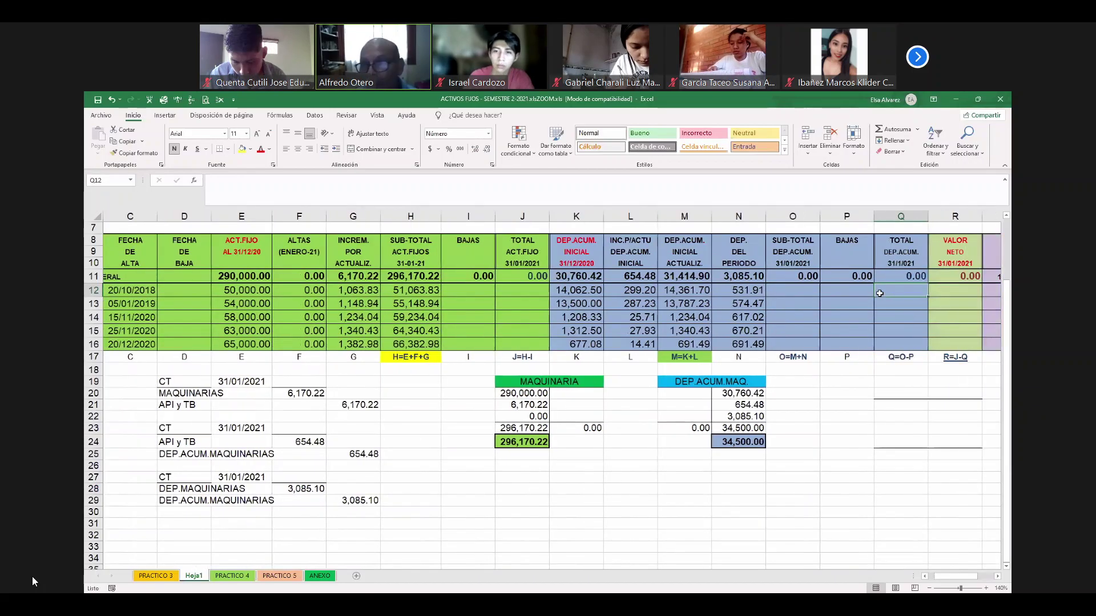
key(Left)
key(Left)
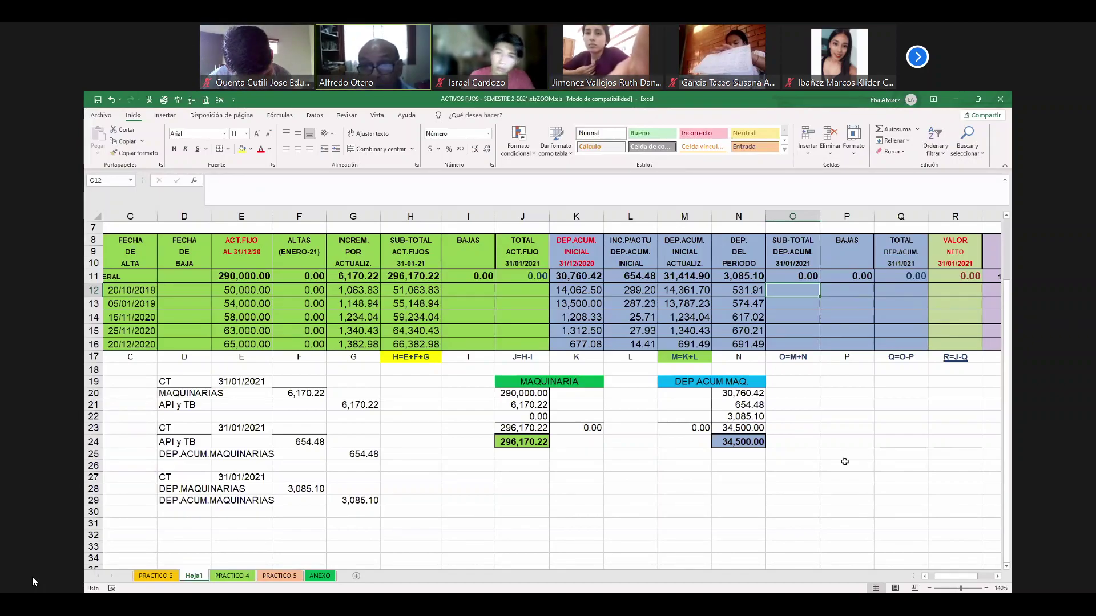
text(+)
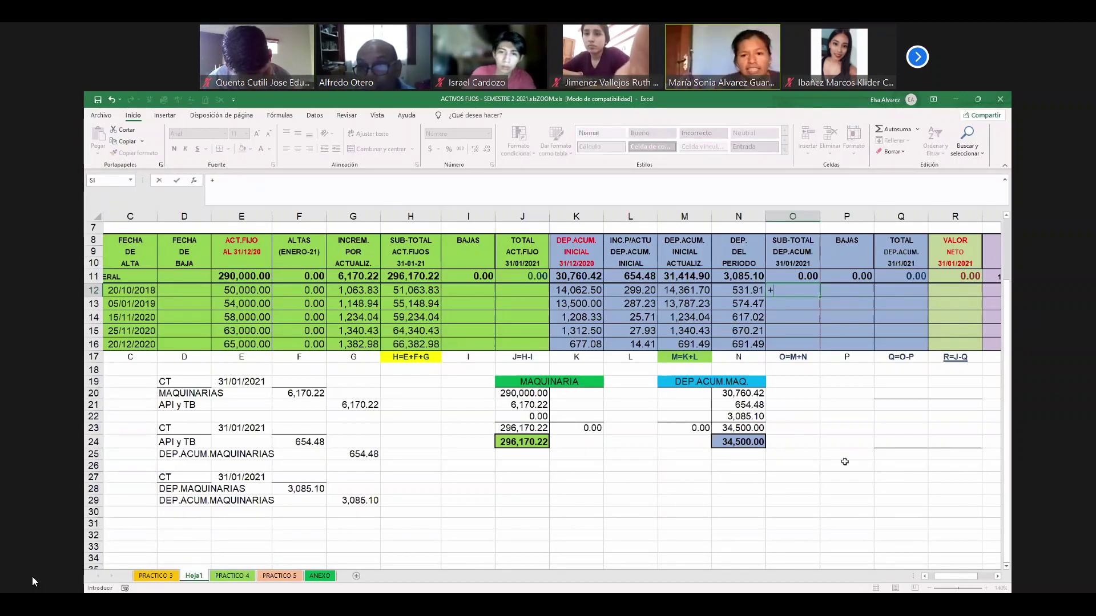
key(Left)
key(Left)
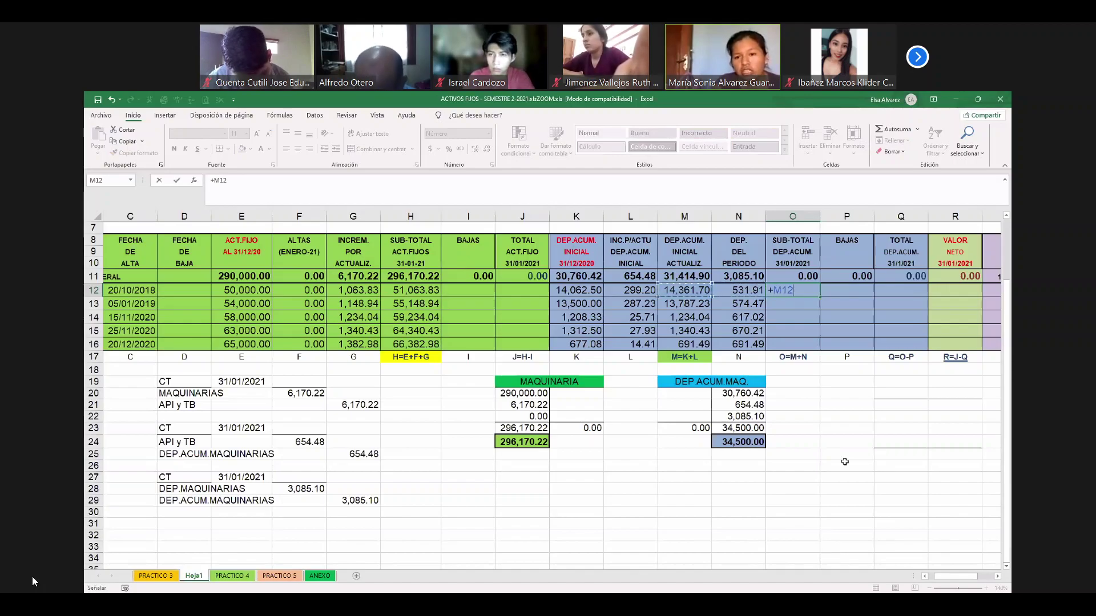
text(+)
key(Left)
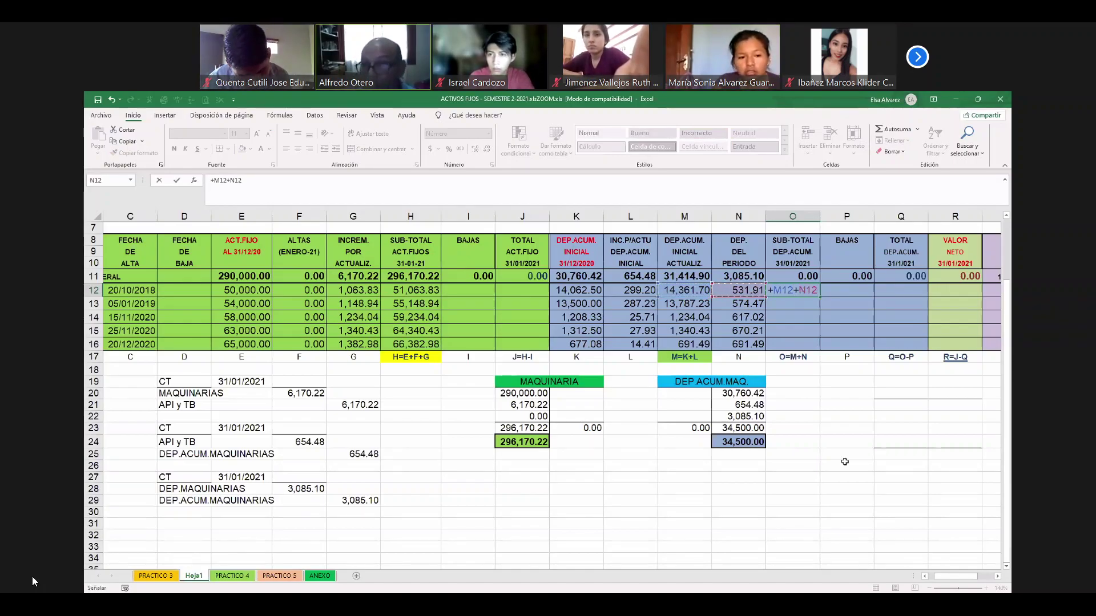
key(Return)
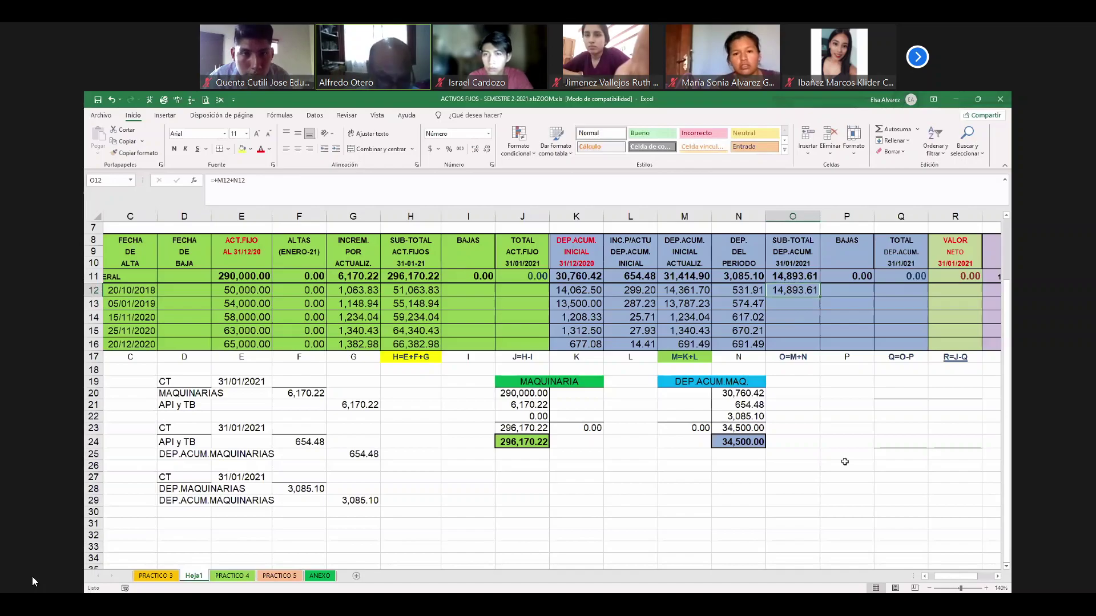
Copy the SUB-TOTAL DEP.ACUM. formula from O12 to O13:O16 for the remaining machines
key(ctrl+c)
key(Down)
key(shift+Down)
key(shift+Down)
key(shift+Down)
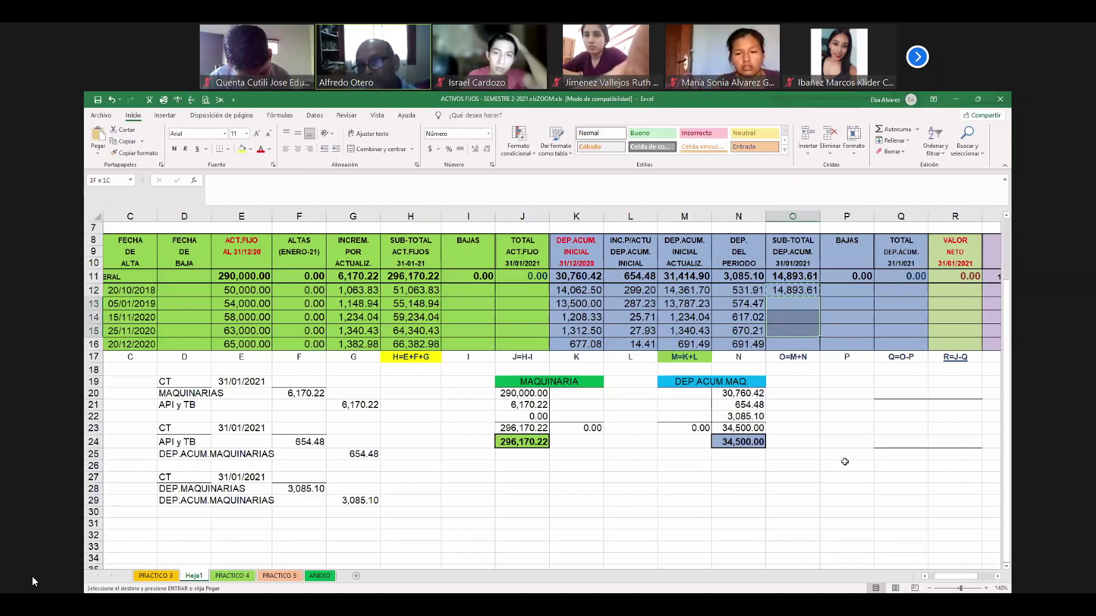
key(Return)
click(630, 488)
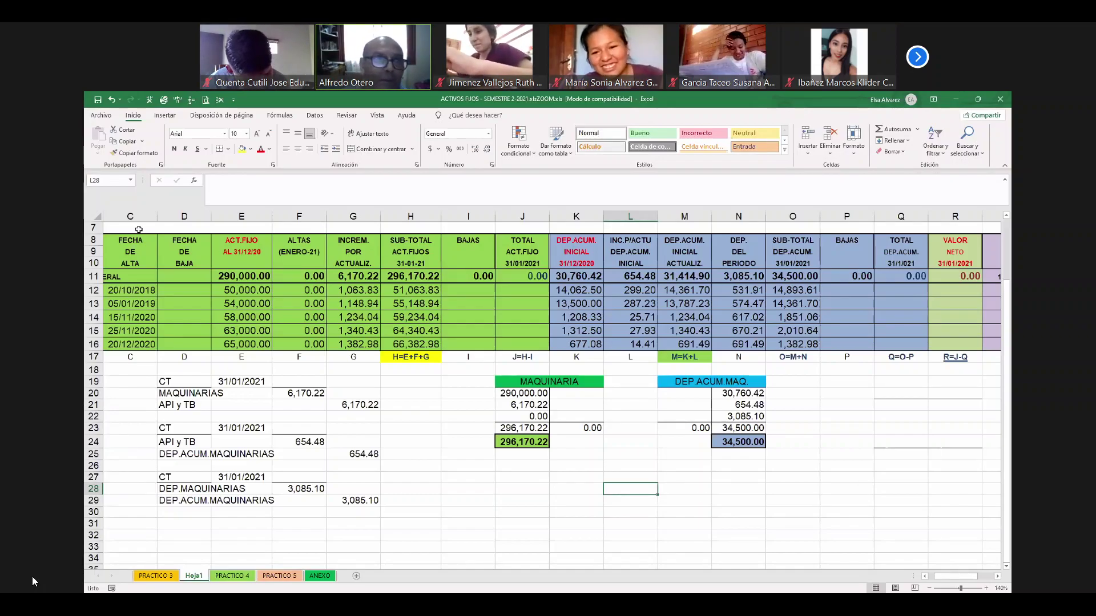
click(701, 501)
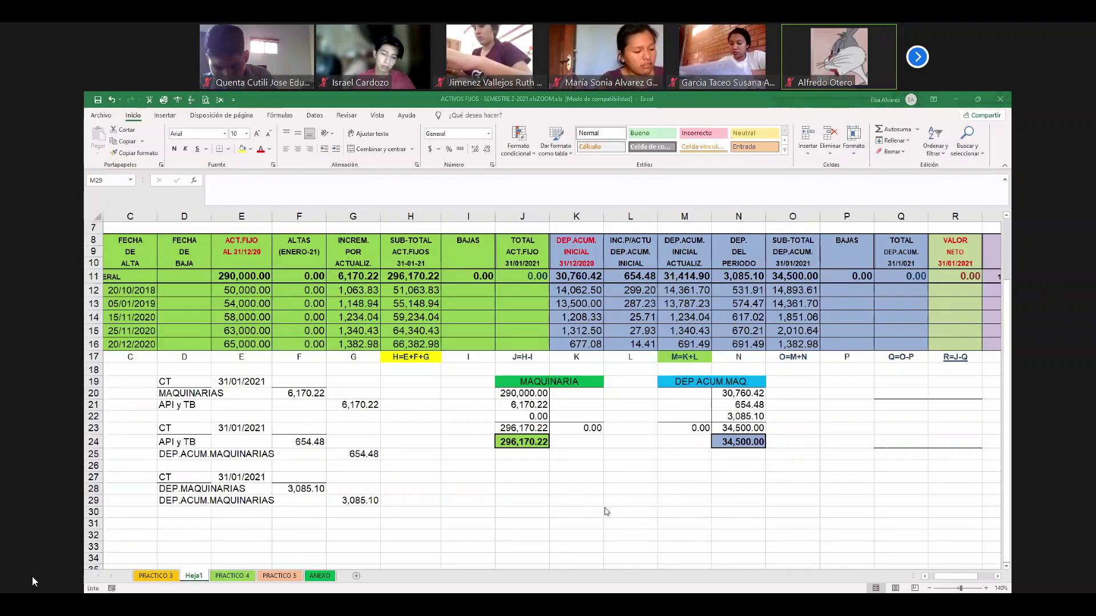
click(630, 478)
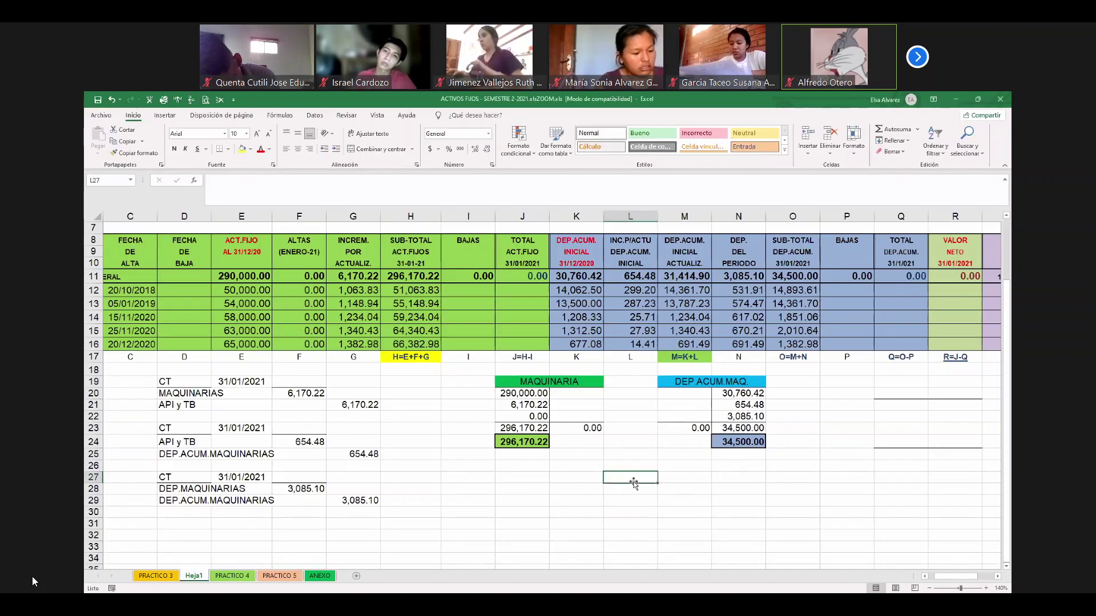
drag(597, 477, 685, 476)
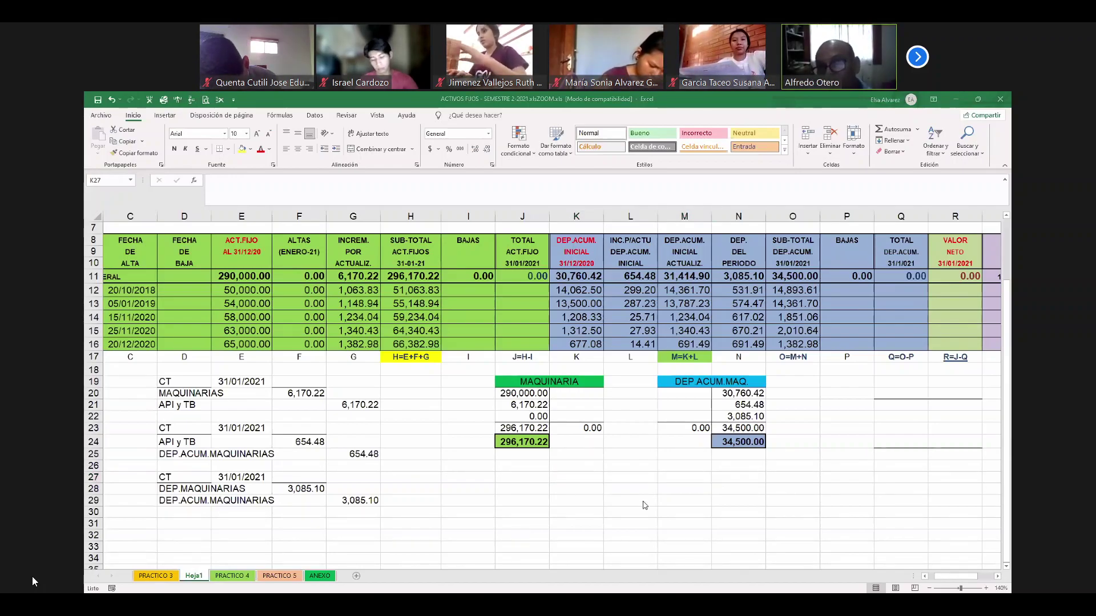
click(630, 477)
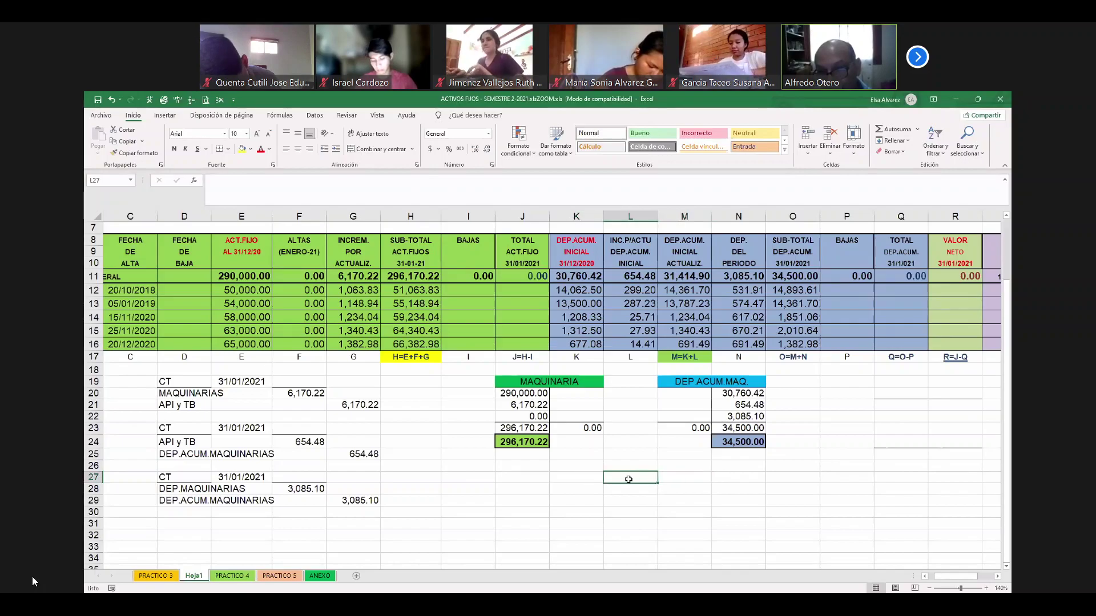
click(799, 477)
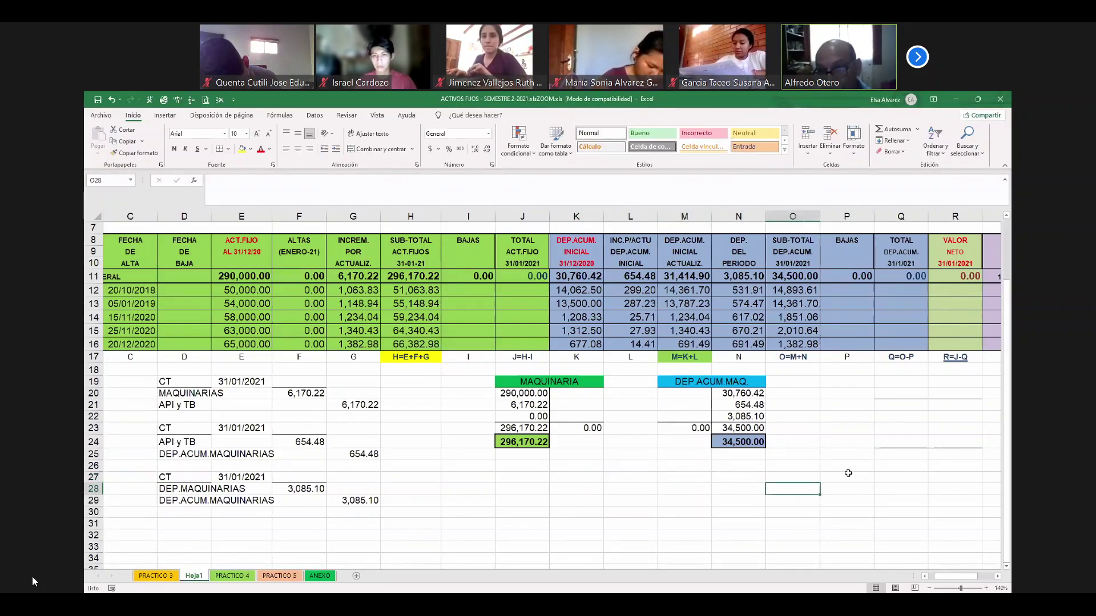
key(Right)
mouse_move(625, 477)
mouse_down()
mouse_move(822, 478)
mouse_move(824, 495)
mouse_up()
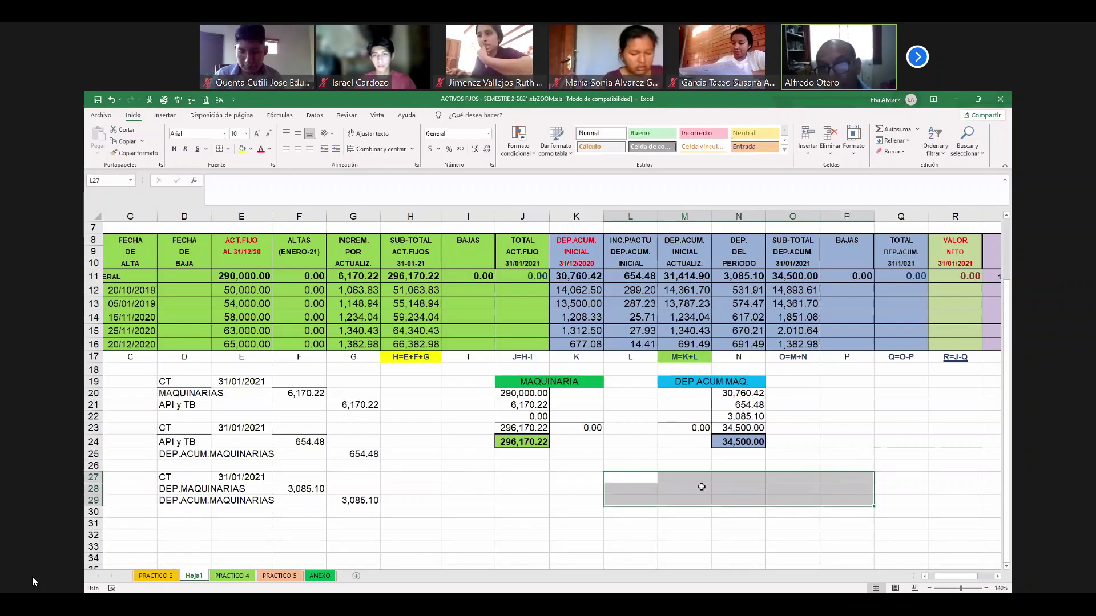
click(637, 464)
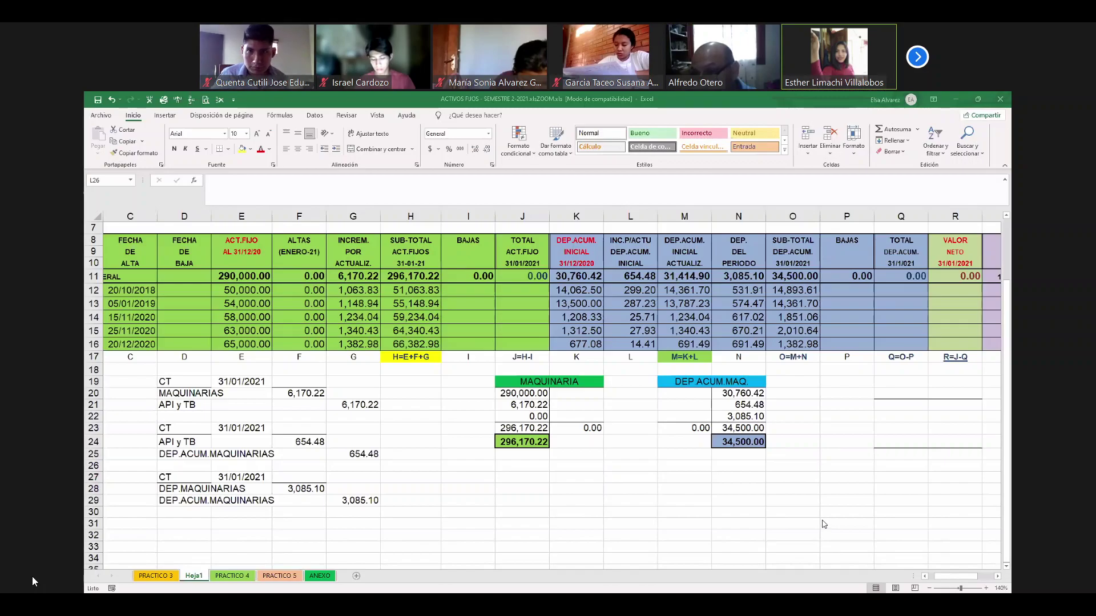
click(629, 464)
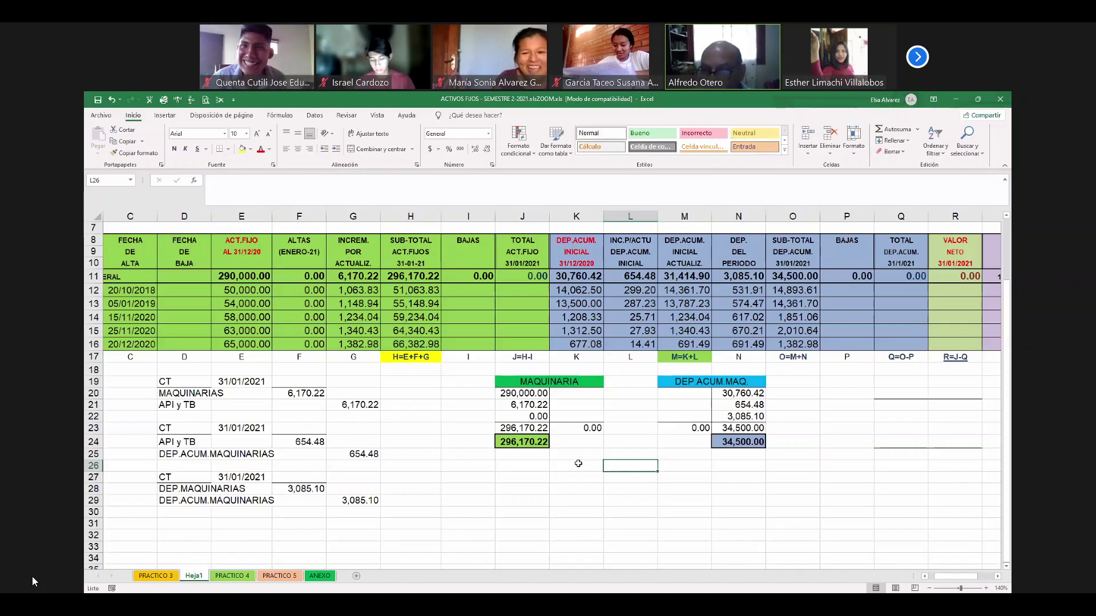
drag(578, 463, 680, 493)
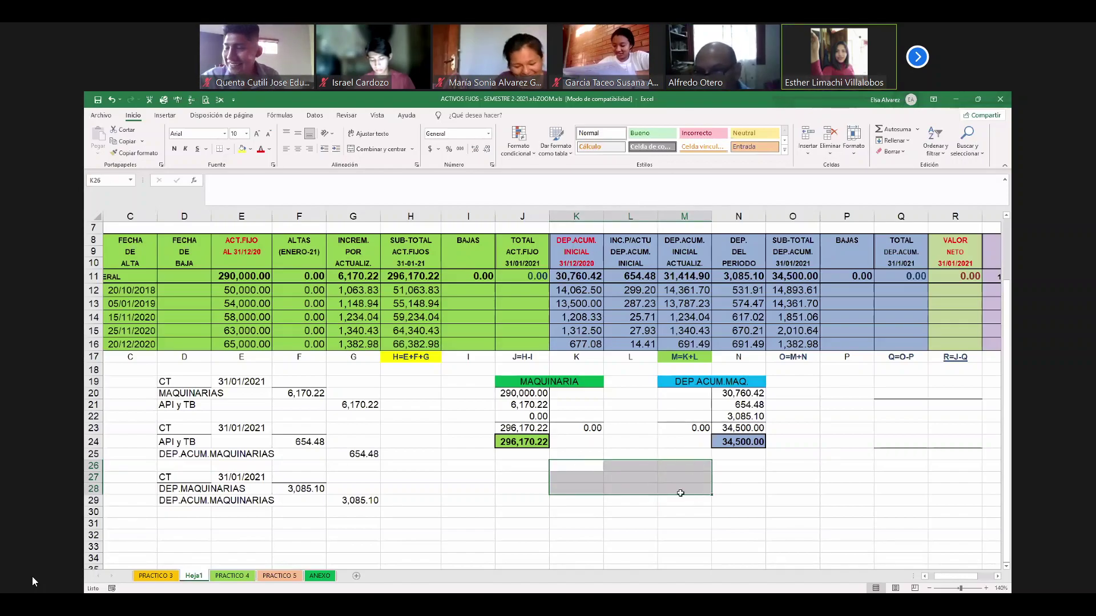
click(644, 487)
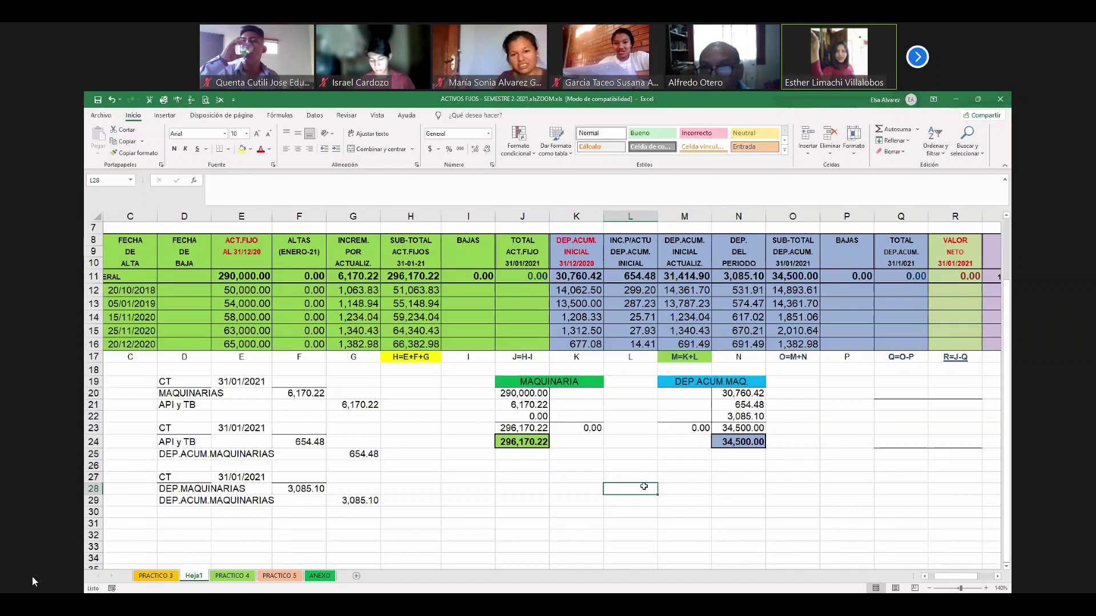
click(590, 306)
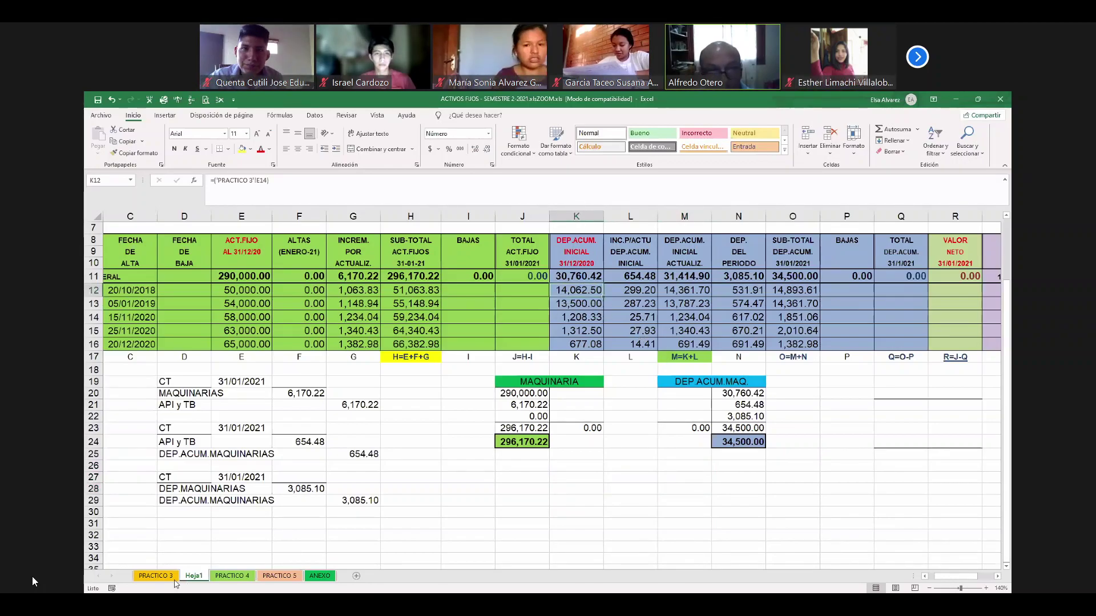
key(ctrl+Page_Up)
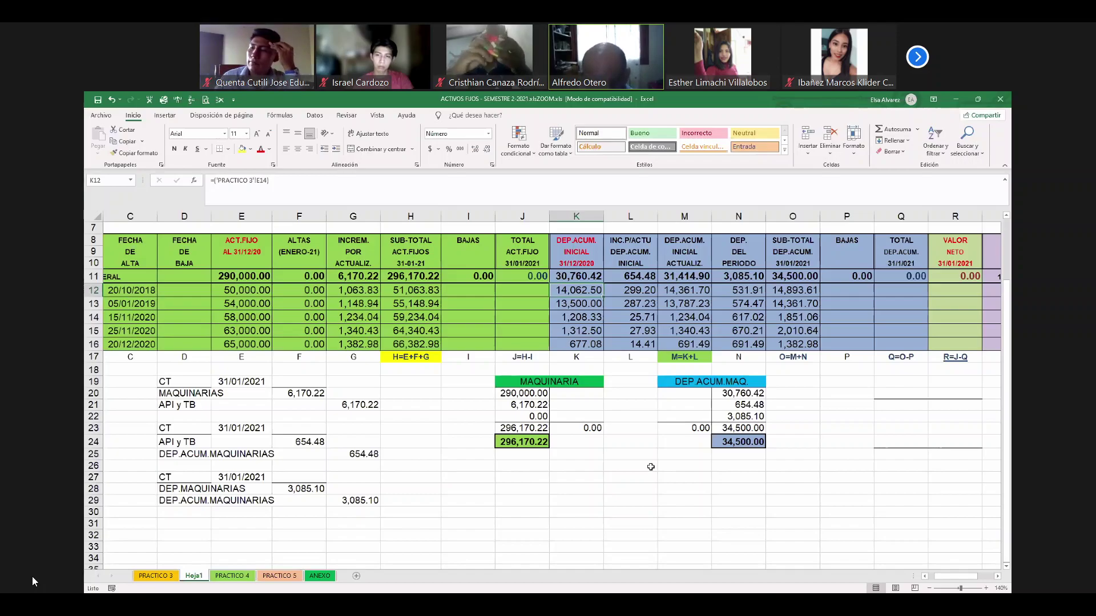
key(Right)
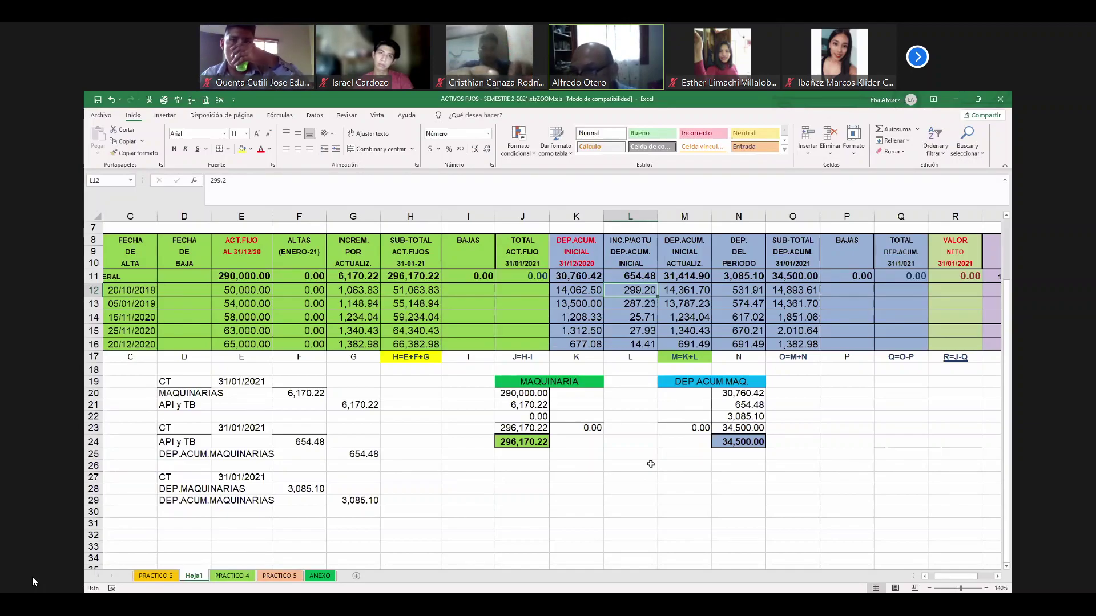
click(806, 511)
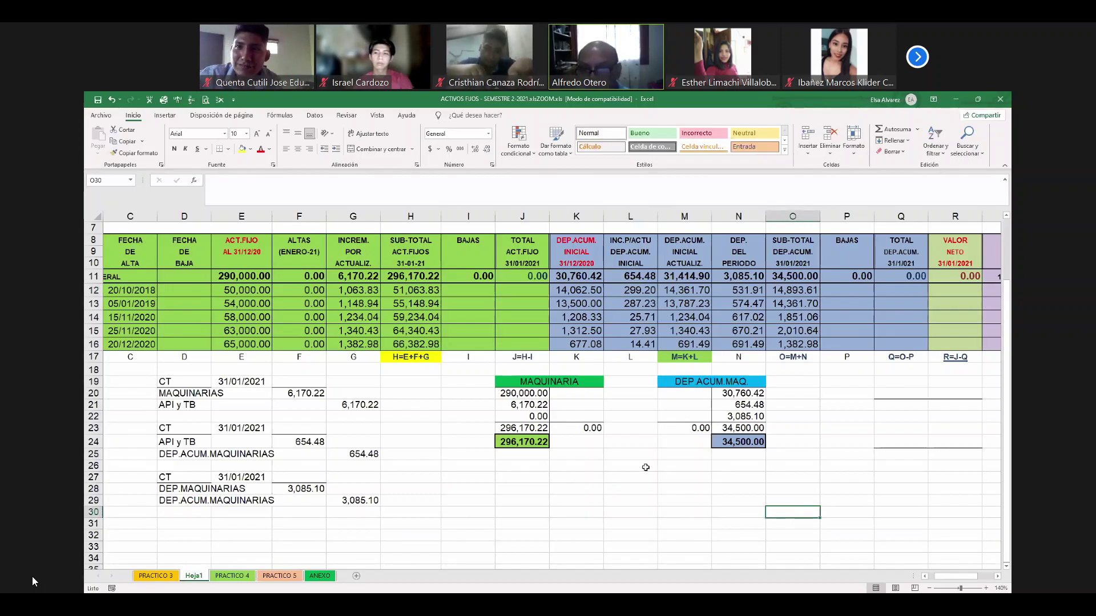
drag(573, 467, 702, 502)
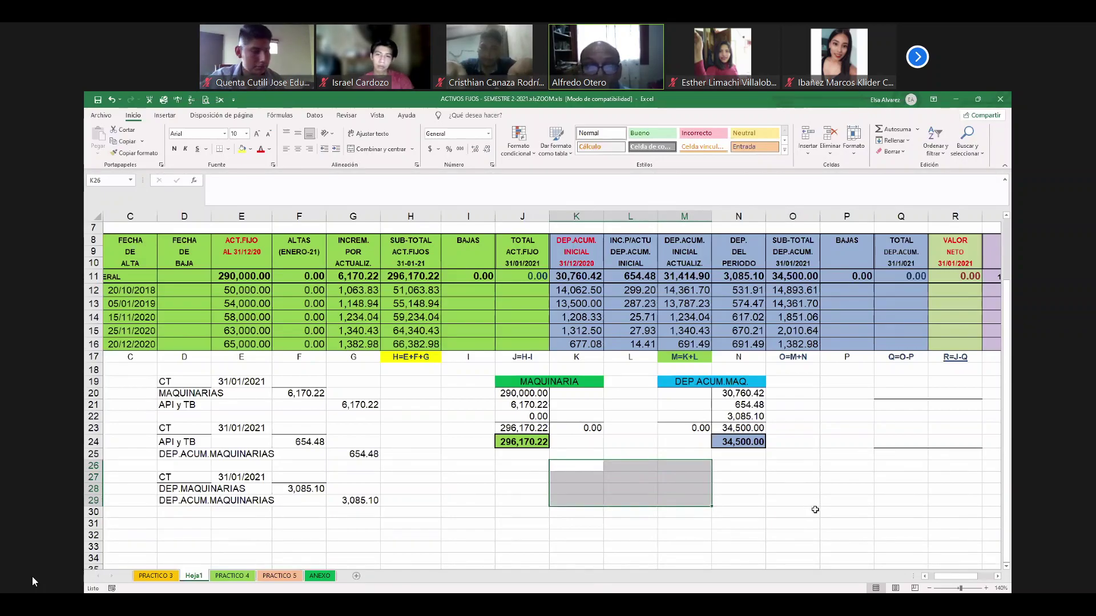
click(731, 514)
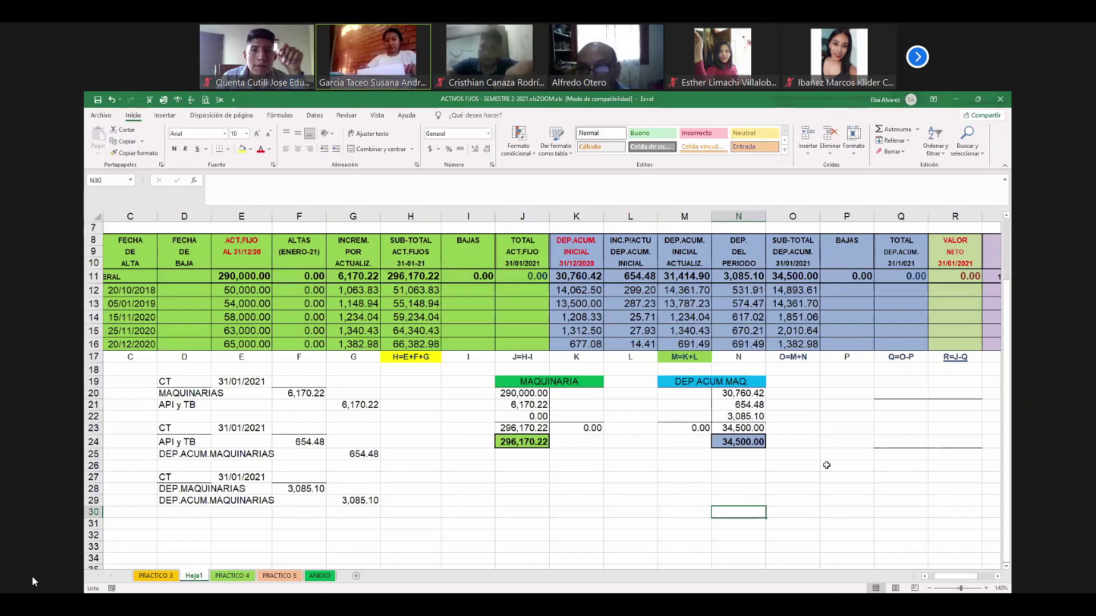
Review the DATOS ADICIONALES on the PRACTICO 3 sheet about the insured losses of MAQUINARIA-2 and MAQUINARIA-3
click(468, 290)
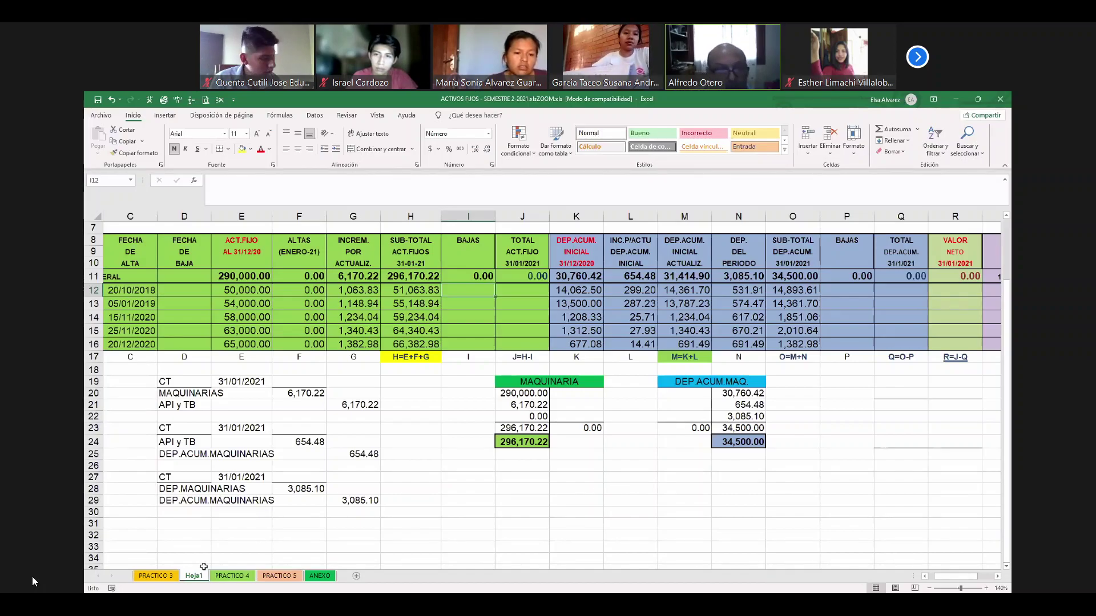
click(155, 576)
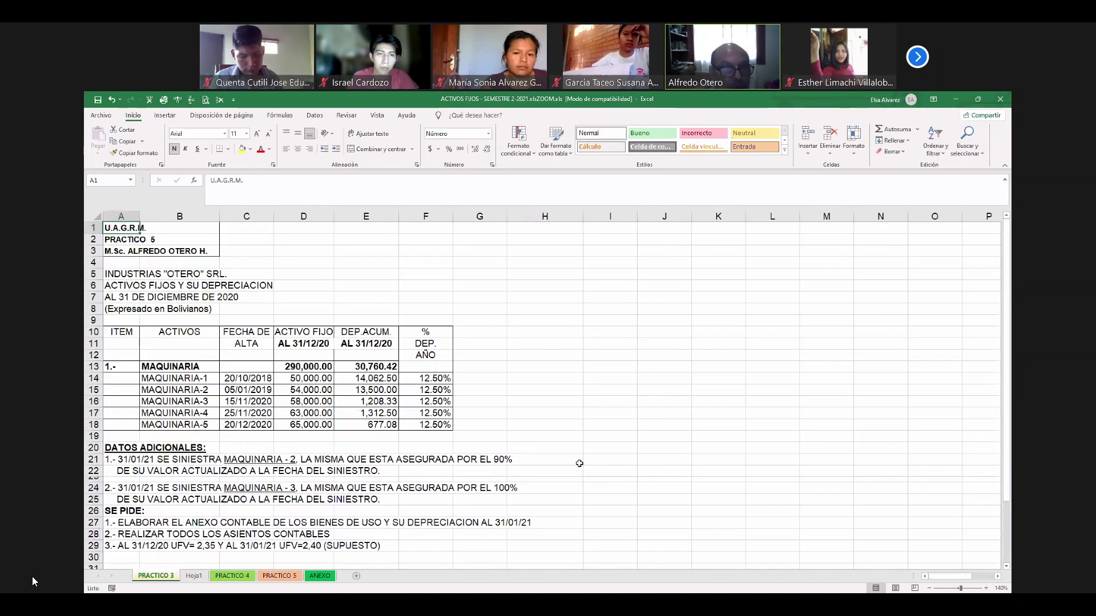
scroll(579, 463, down, 4)
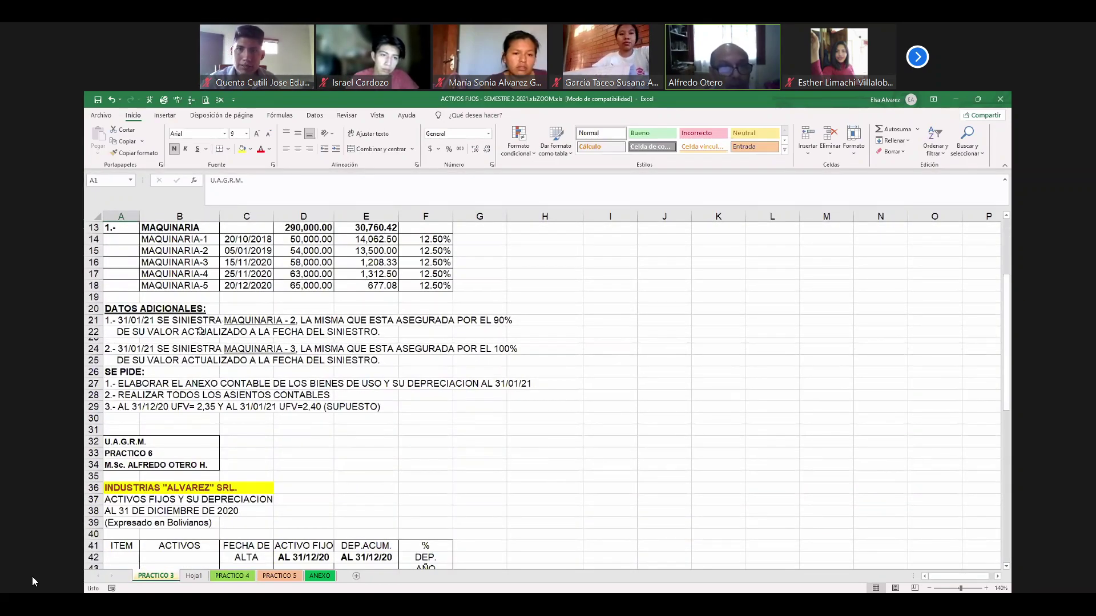
Reread the insured-loss notes for MAQUINARIA-2 and MAQUINARIA-3 in rows 21 and 24 of PRACTICO 3
click(123, 322)
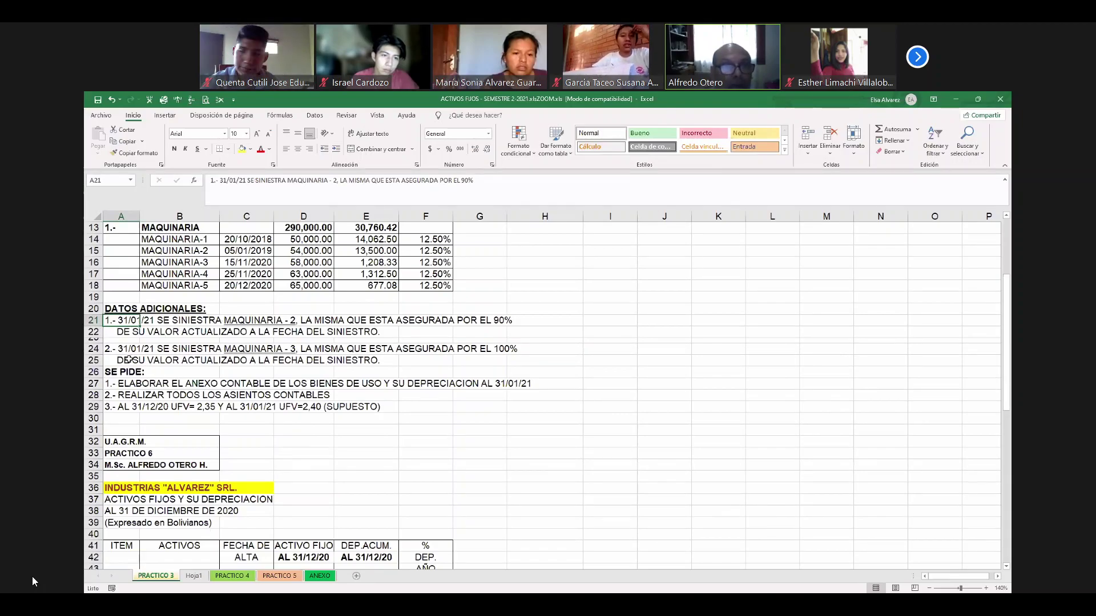
click(121, 350)
mouse_move(57, 570)
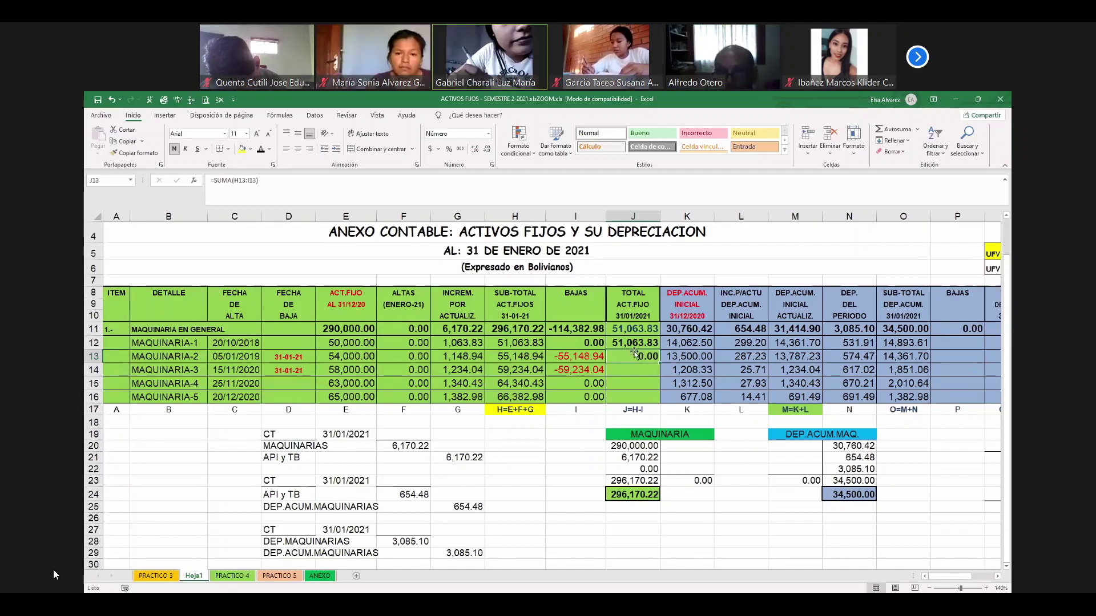
Copy the TOTAL ACT.FIJO formula of MAQUINARIA-2 from J13 to J14 for MAQUINARIA-3
key(ctrl+c)
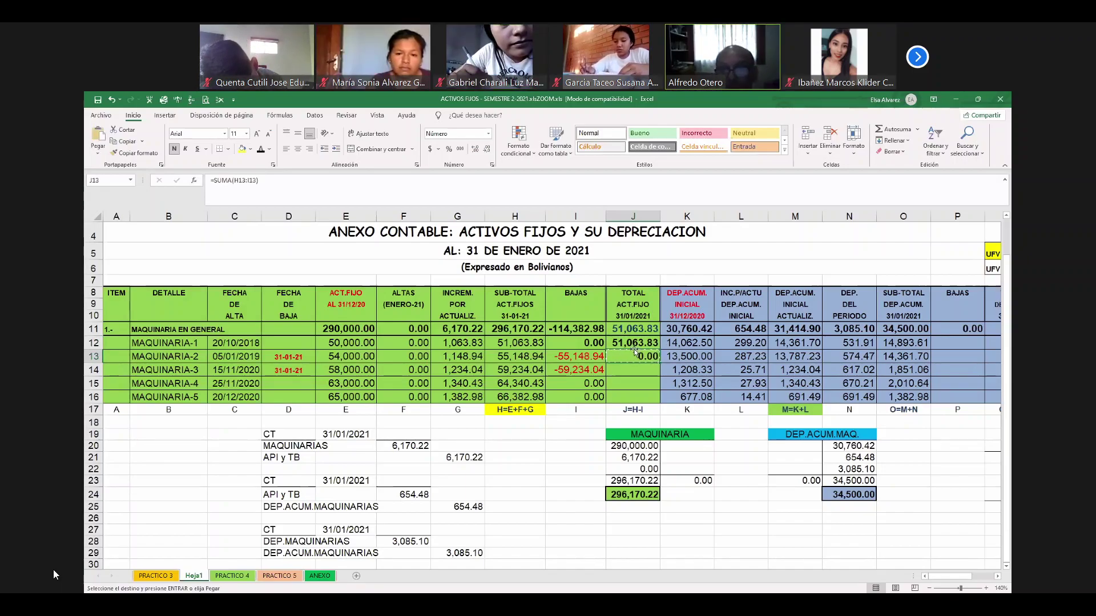
key(Down)
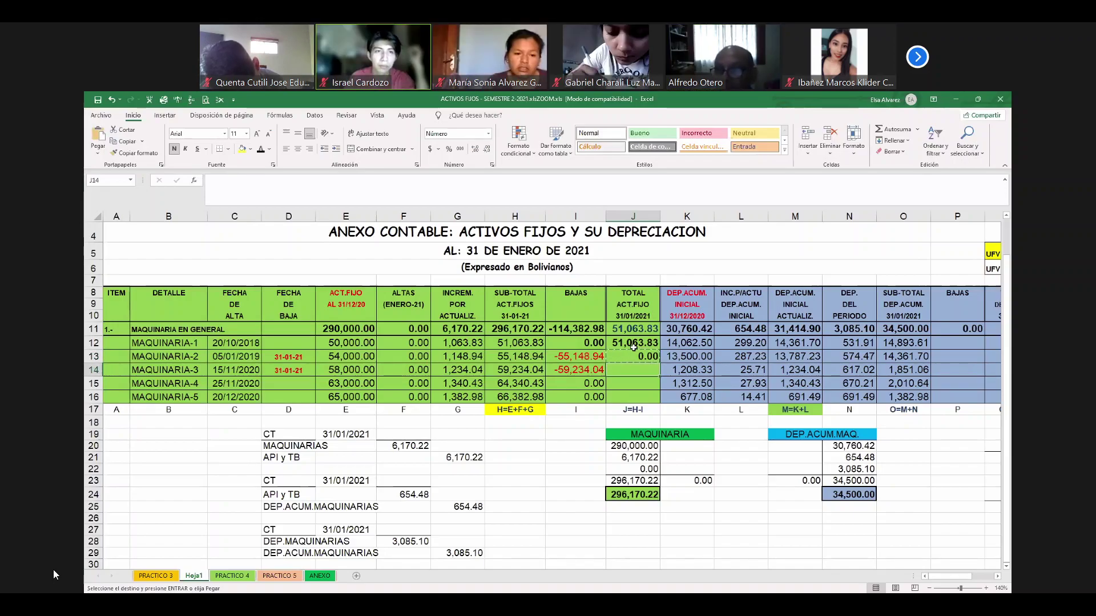
mouse_move(46, 569)
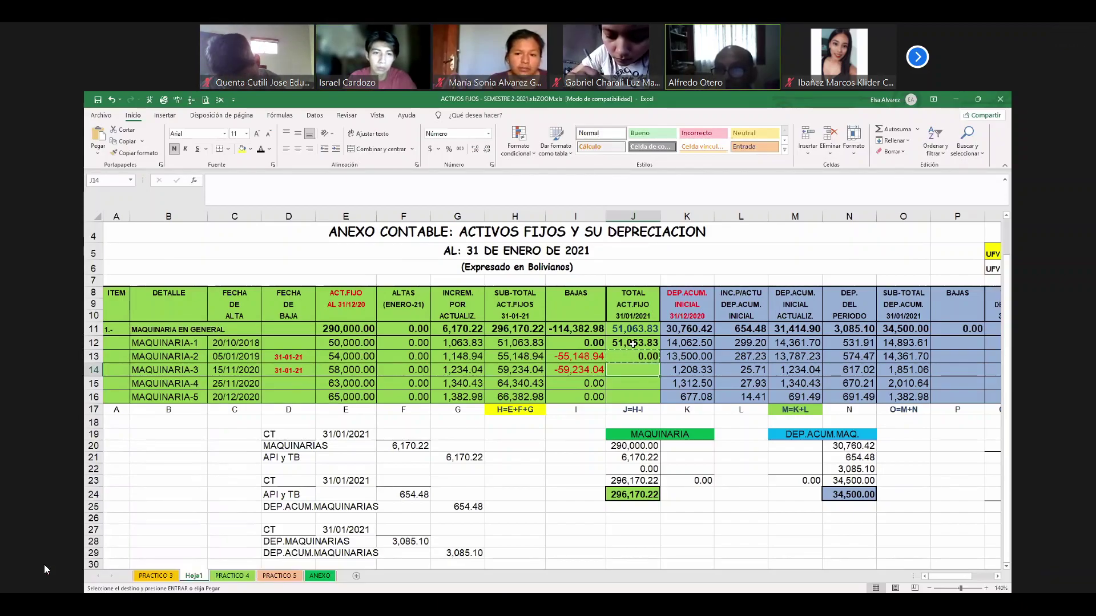
key(Return)
Set the font colour of the TOTAL ACT.FIJO cells J13:J14 for the two lost machines to standard red
key(Up)
key(shift+Down)
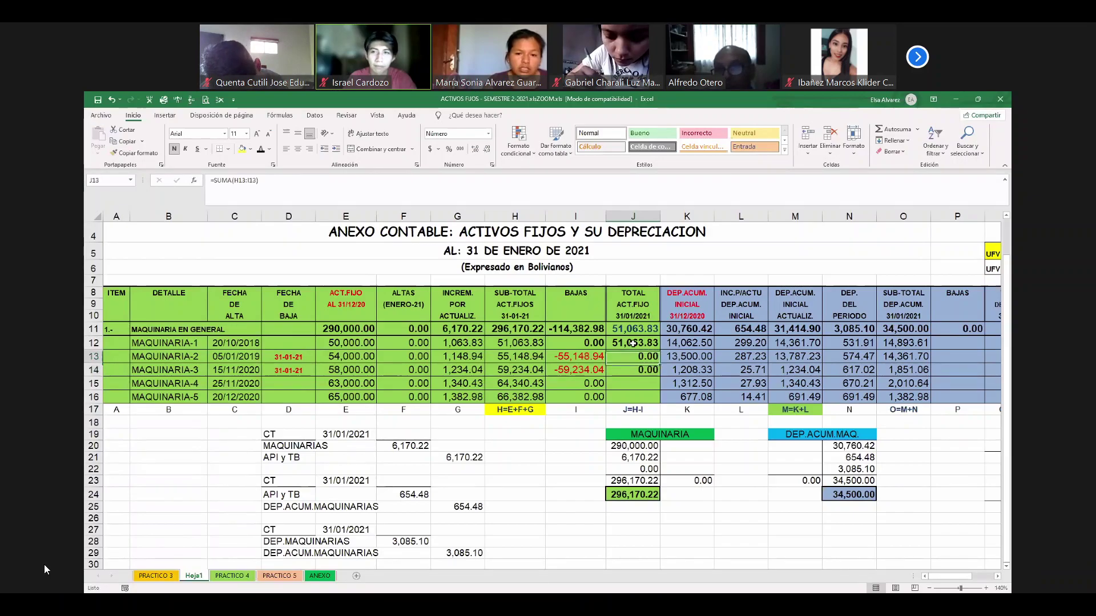
click(269, 150)
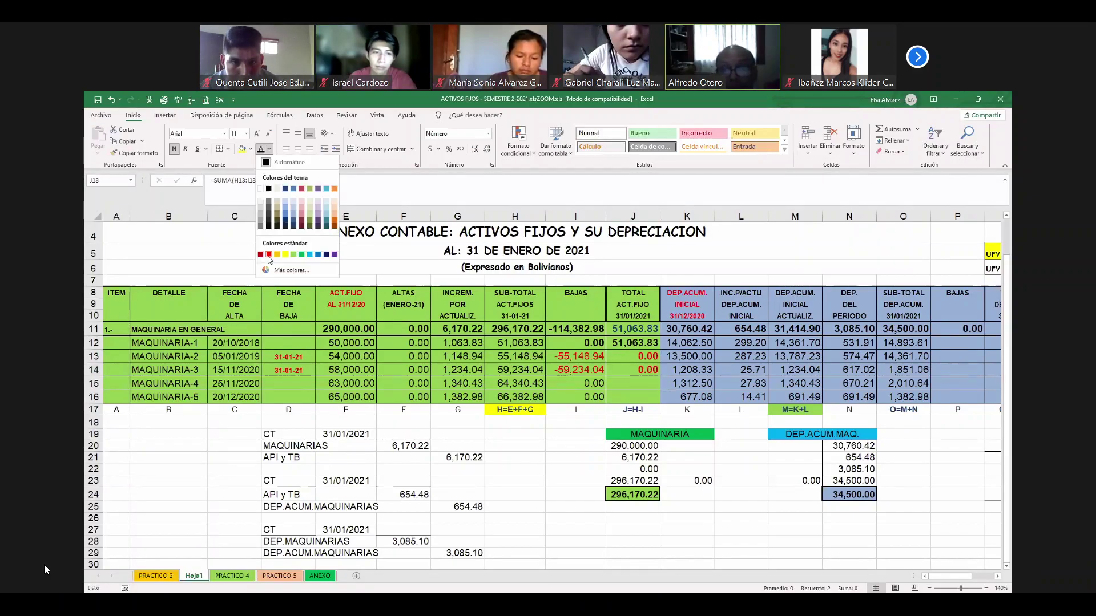
click(269, 254)
click(741, 469)
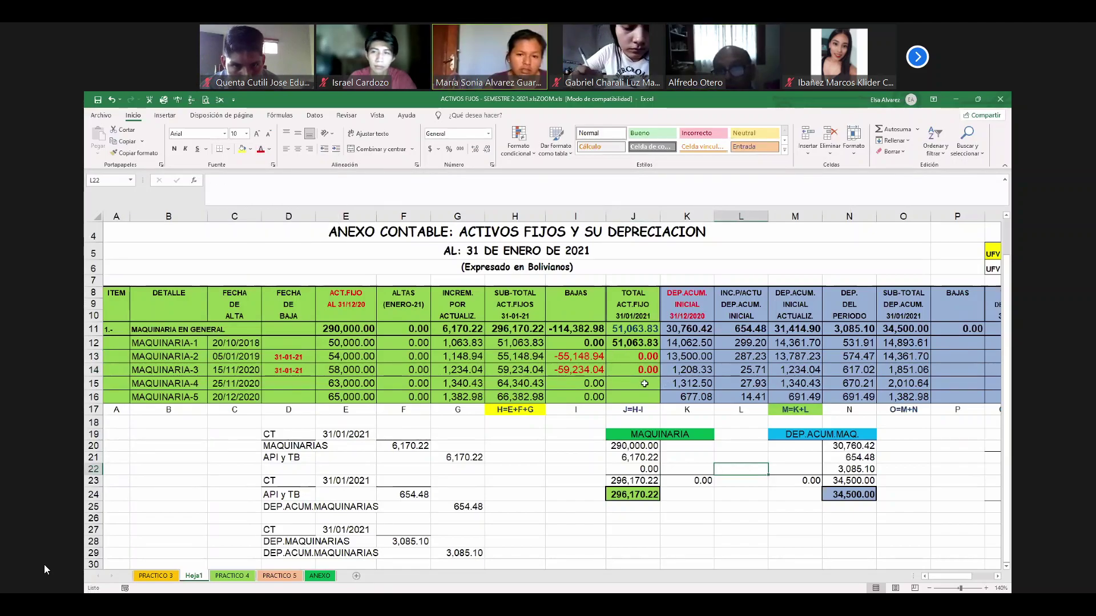
Copy the TOTAL ACT.FIJO formula from J12 to J15 and J16, widening column J slightly to fit the total
click(645, 343)
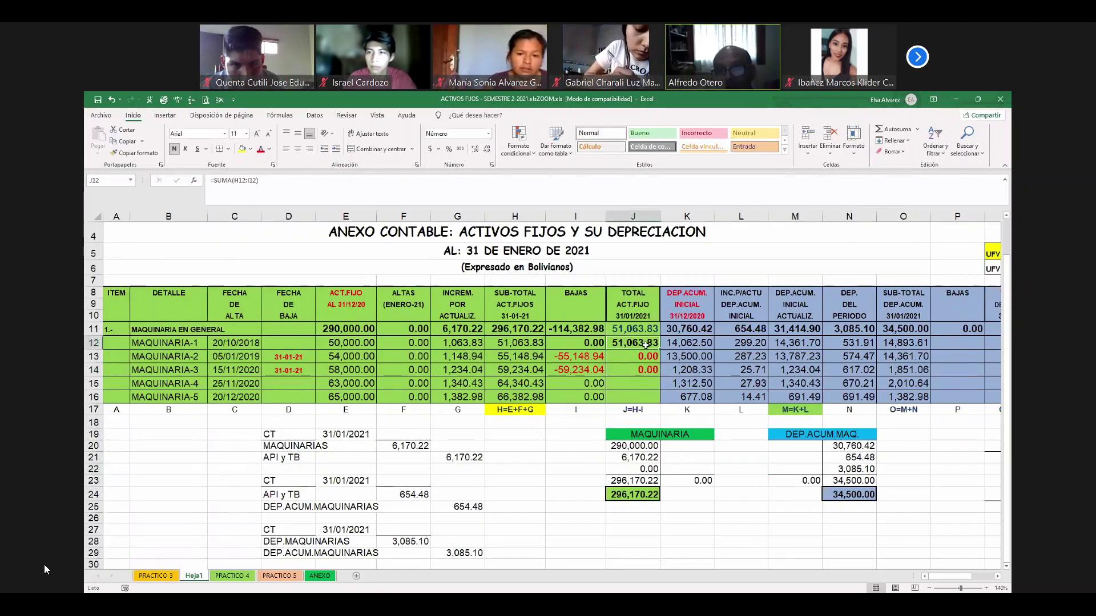
key(ctrl+c)
key(Down)
key(Down)
key(Down)
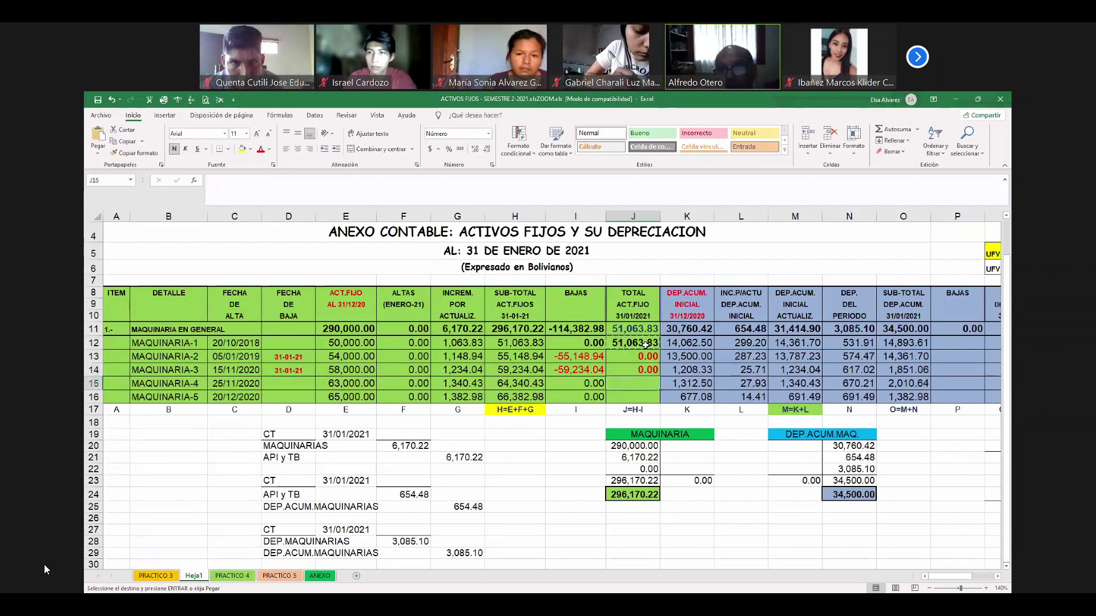
key(Return)
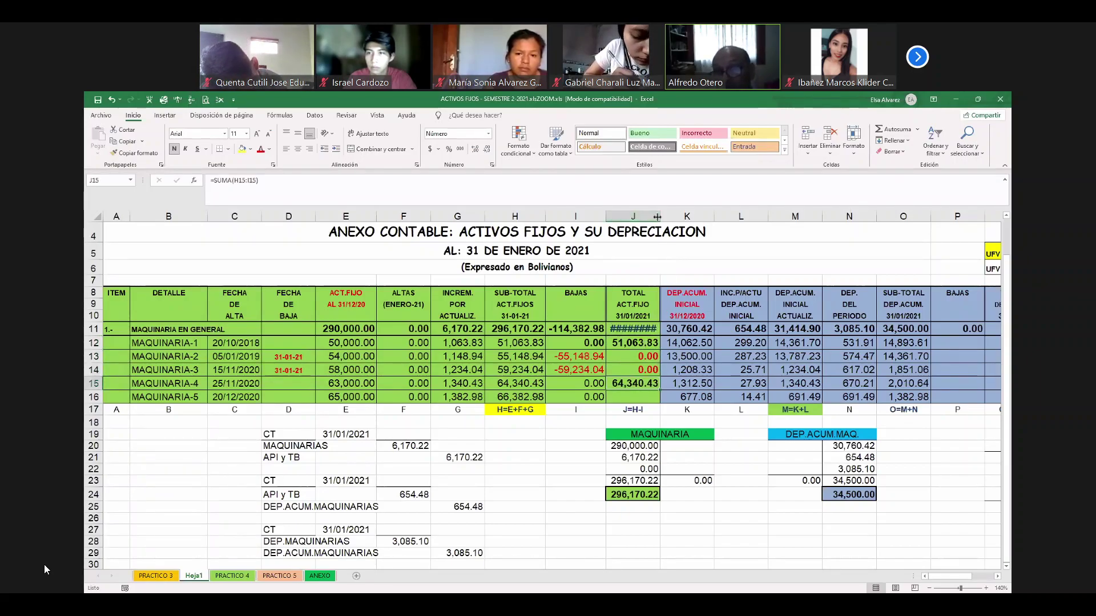
drag(658, 217, 662, 216)
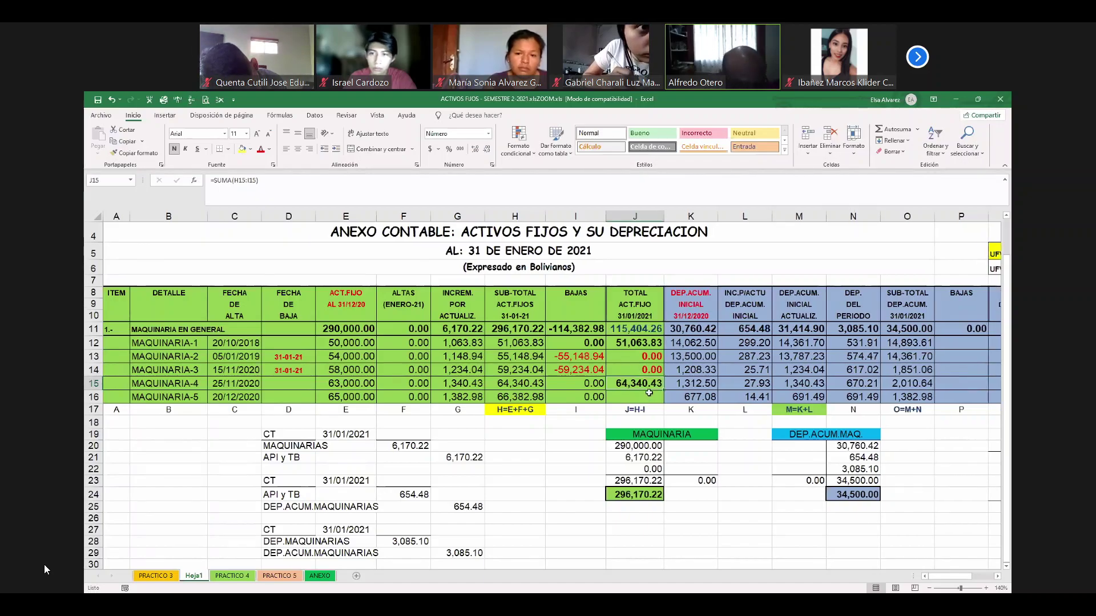
key(ctrl+c)
click(649, 392)
key(Return)
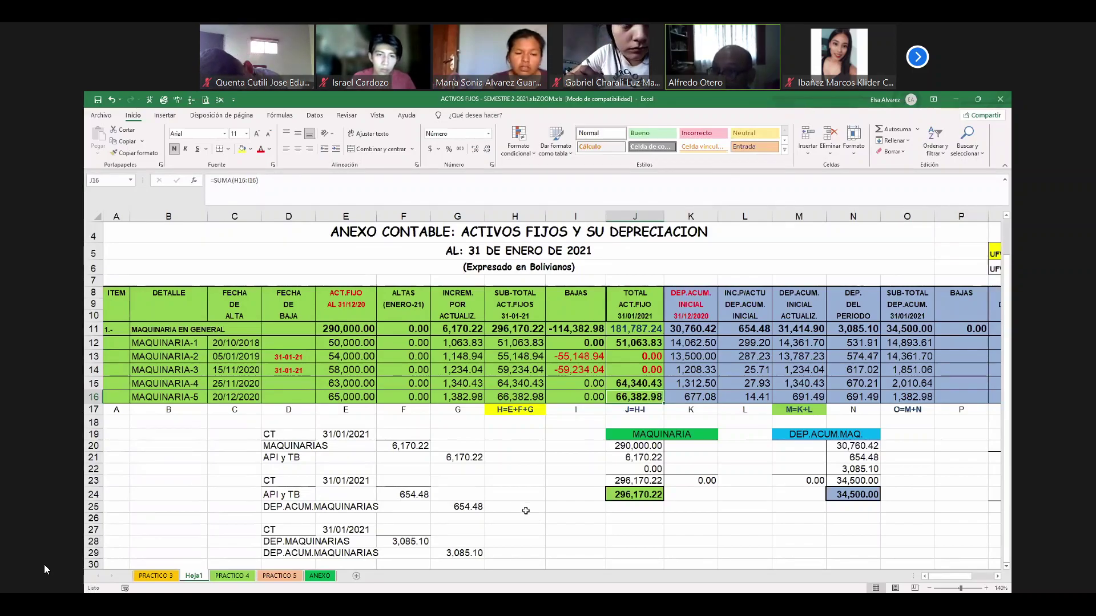
click(575, 356)
key(Left)
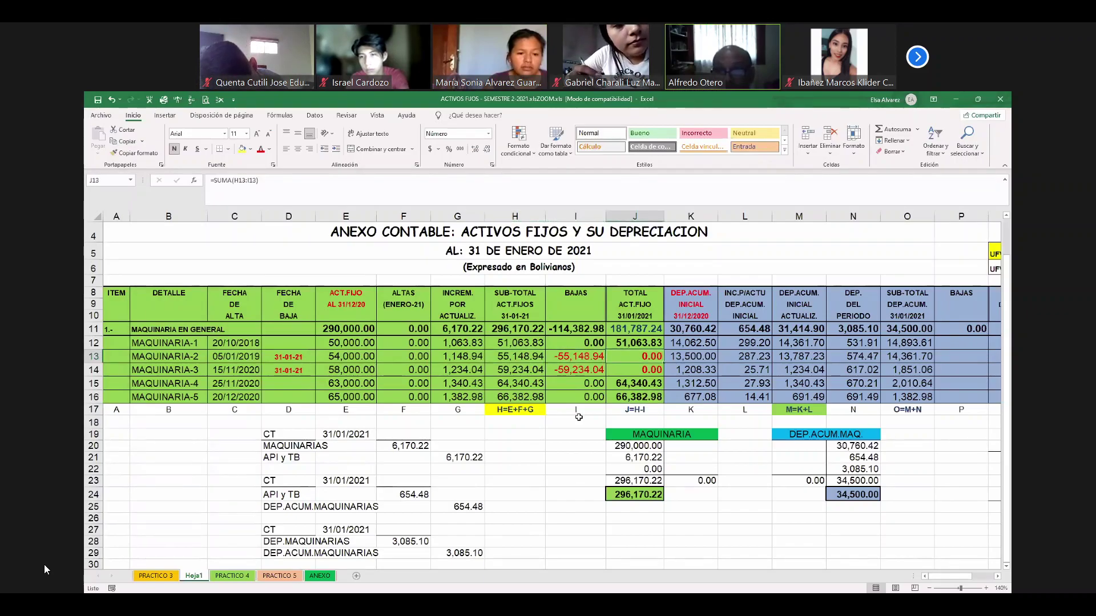
key(Right)
key(Down)
key(Left)
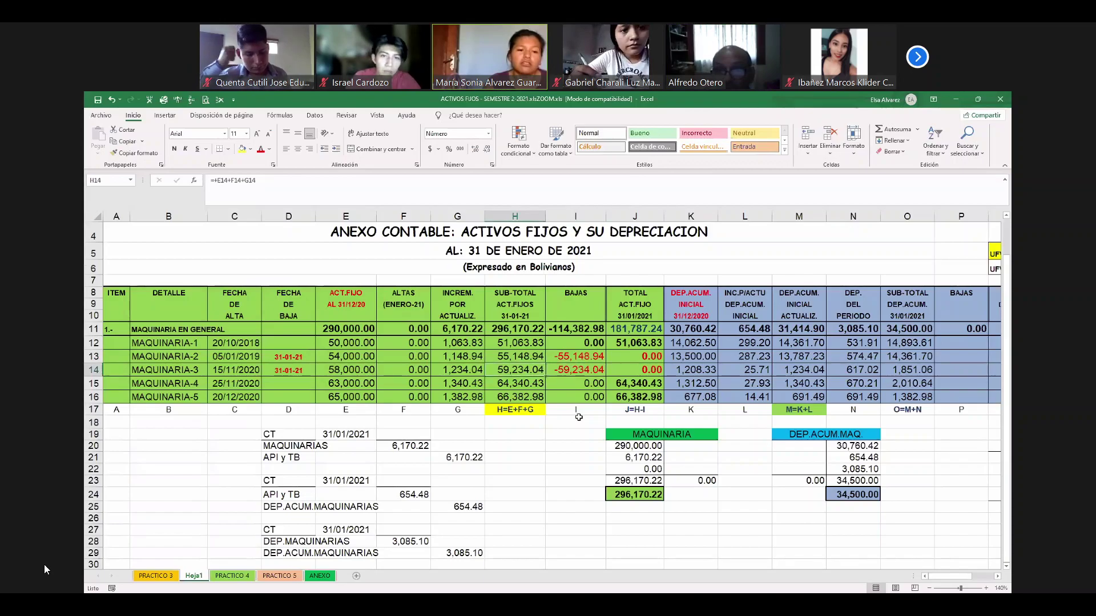
key(Right)
key(Right)
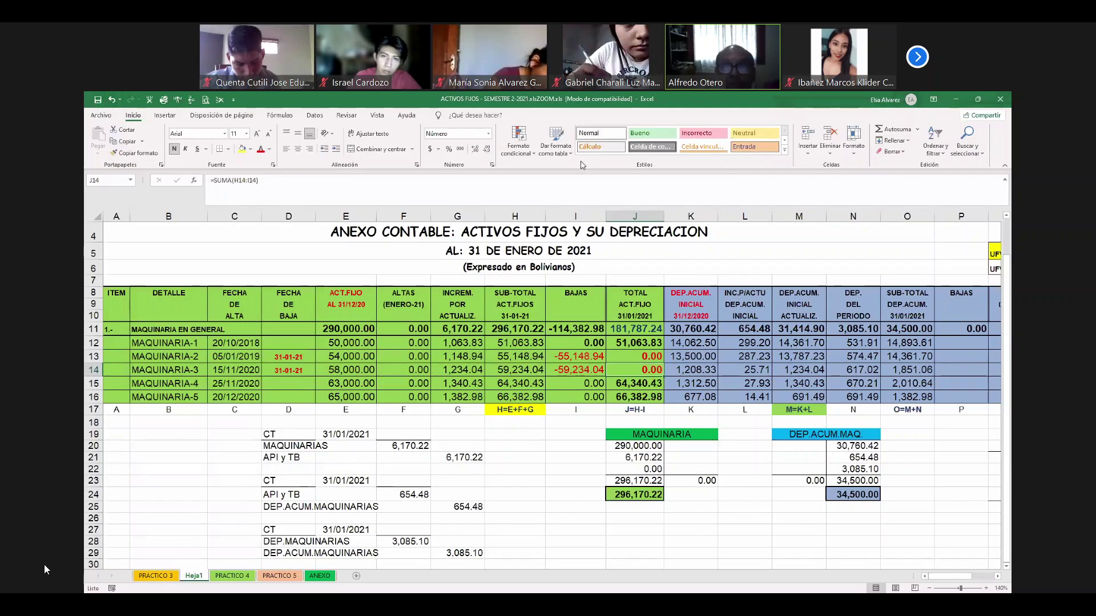
click(579, 477)
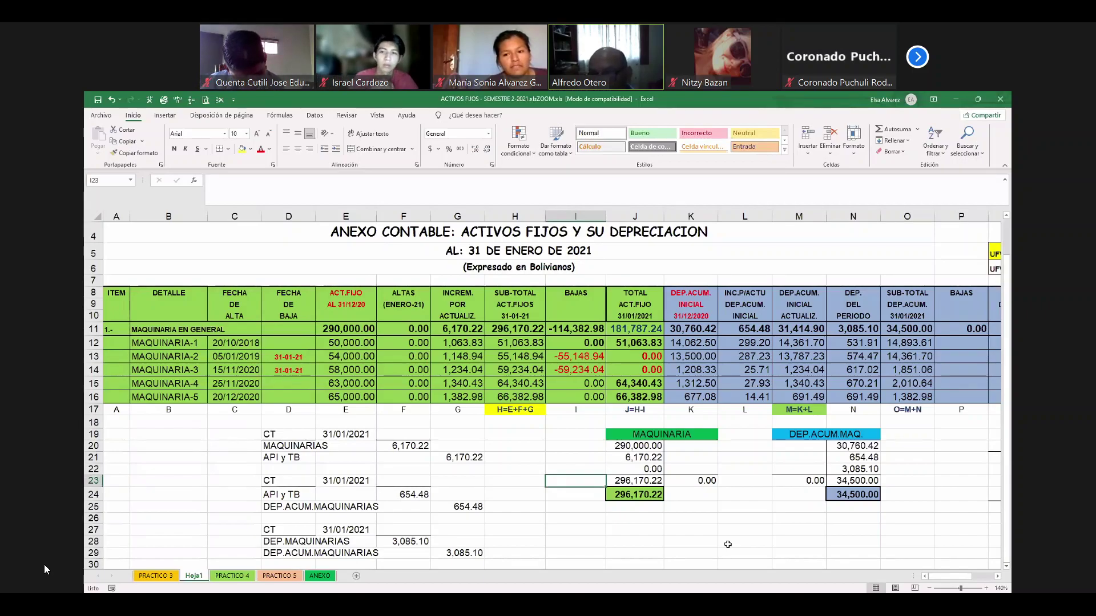
drag(692, 532, 788, 545)
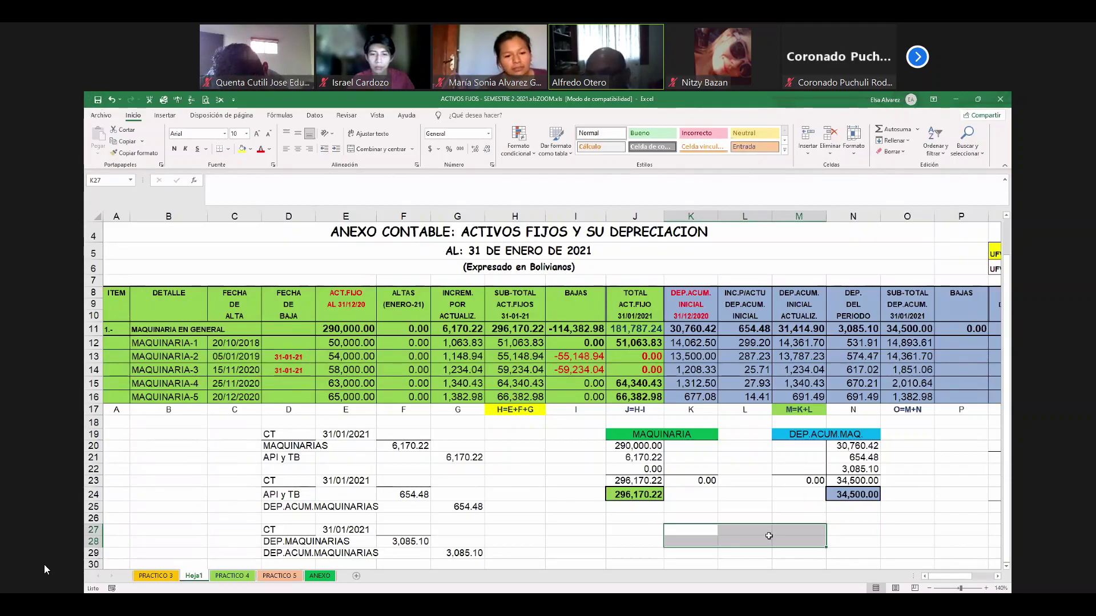
scroll(765, 529, down, 1)
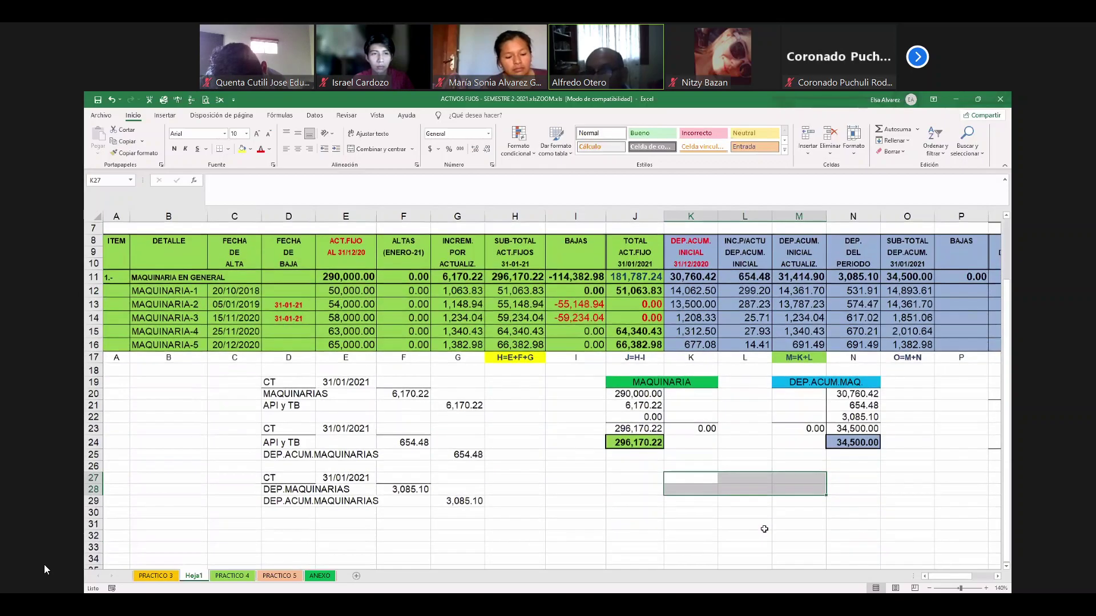
scroll(764, 529, up, 1)
scroll(764, 530, down, 1)
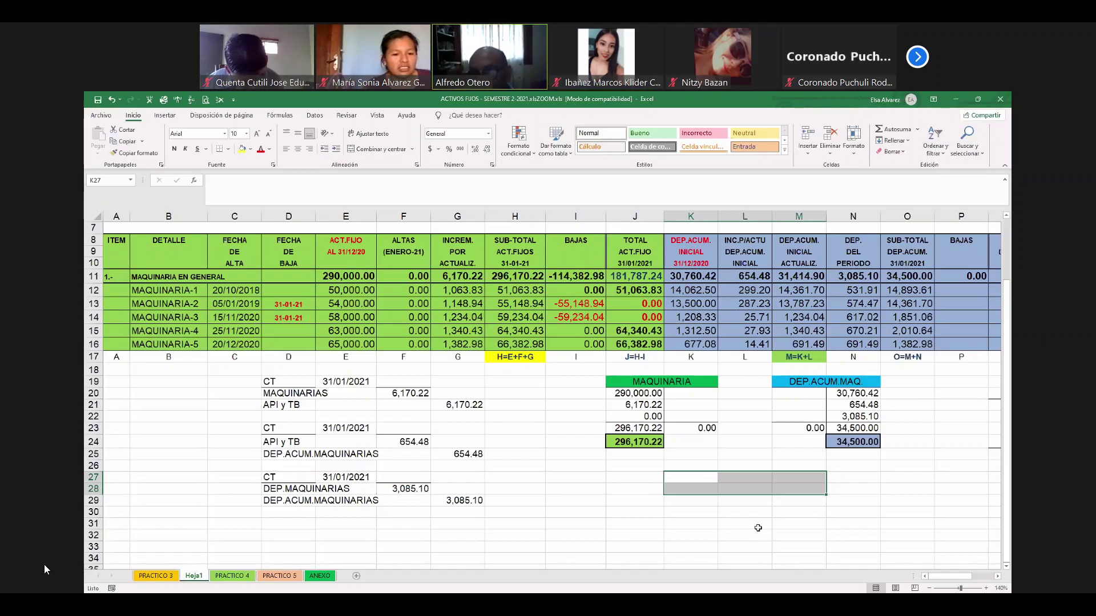
click(740, 532)
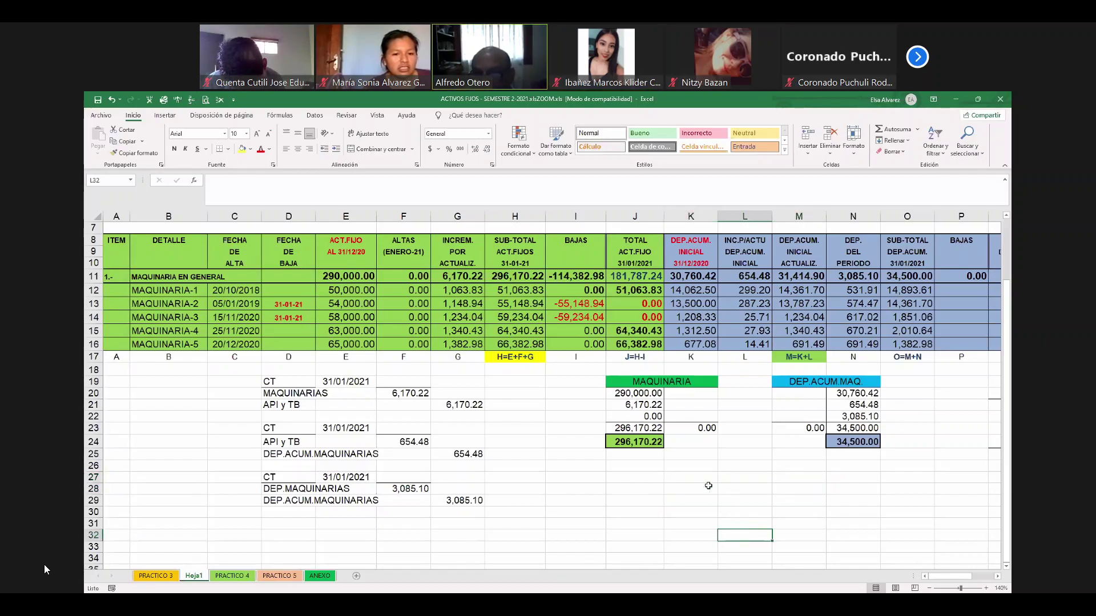
drag(706, 480, 800, 500)
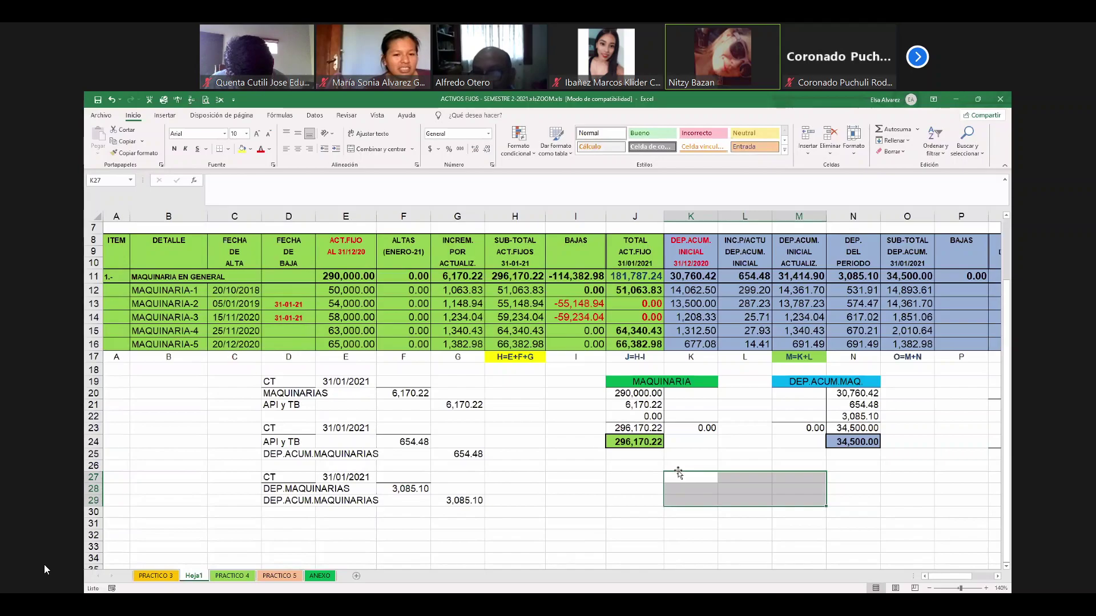
scroll(679, 473, up, 2)
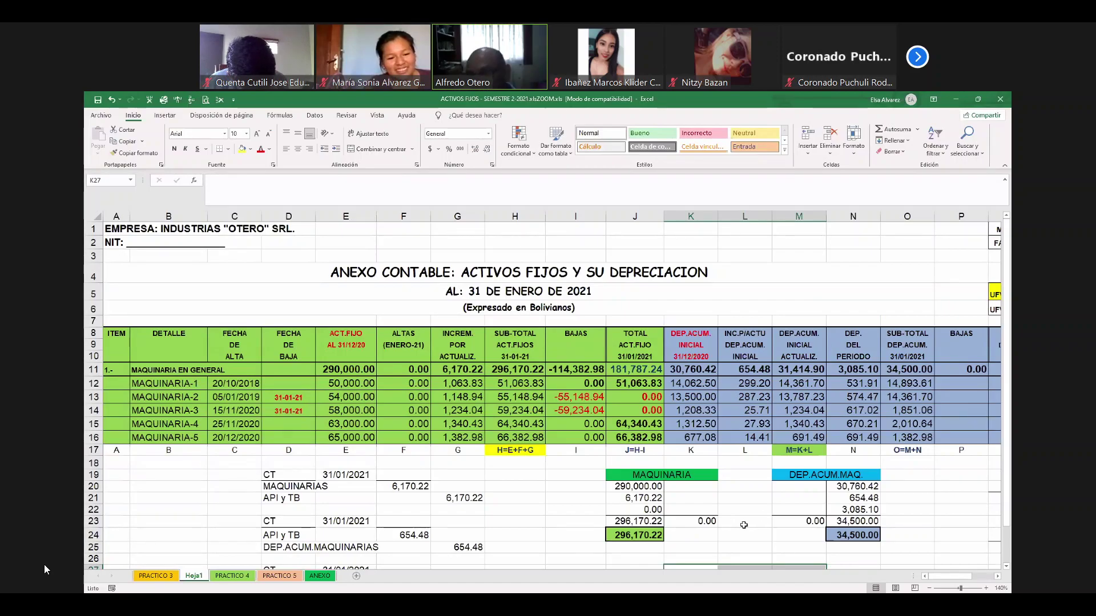
scroll(742, 537, down, 1)
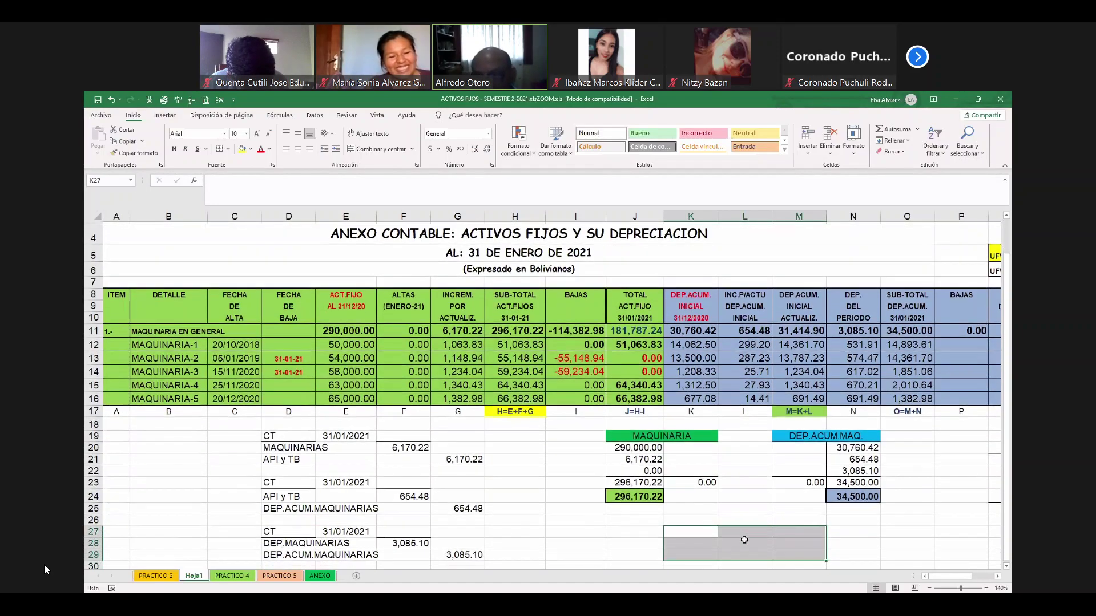
Enter 0 as MAQUINARIA-1's accumulated-depreciation write-off (BAJAS) in P12 and set its font color to black
key(Right)
key(Right)
key(Right)
key(Right)
key(Right)
key(Right)
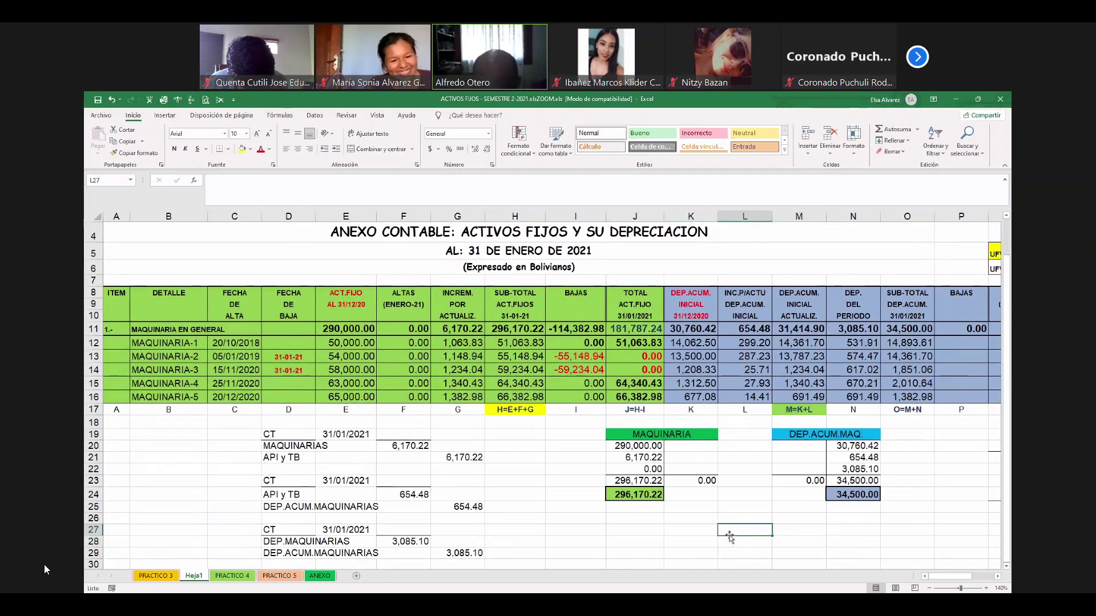
key(Right)
key(Right)
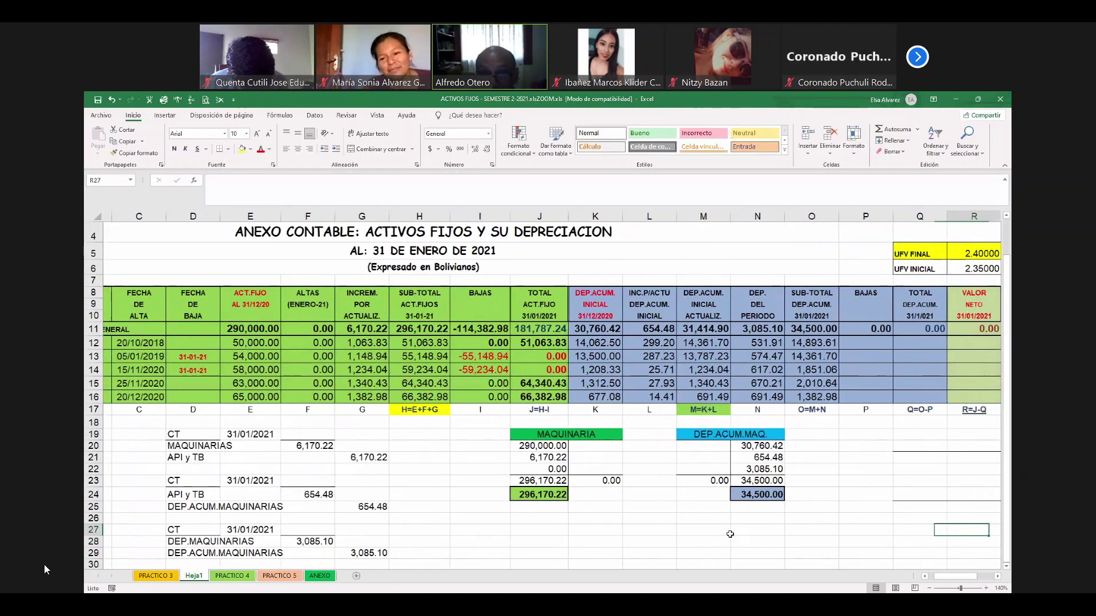
click(805, 343)
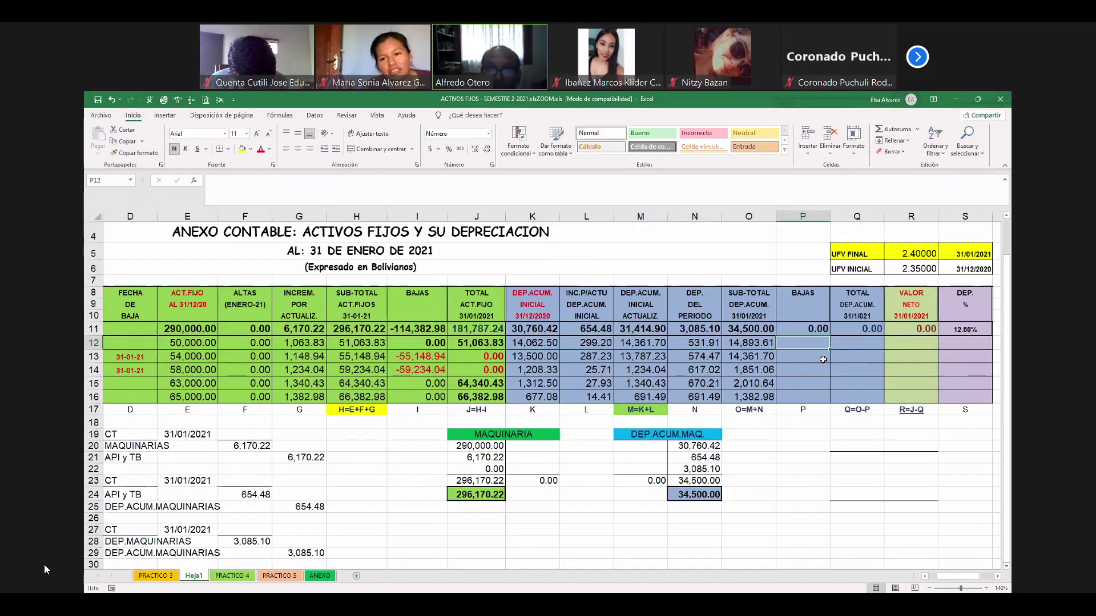
text(0)
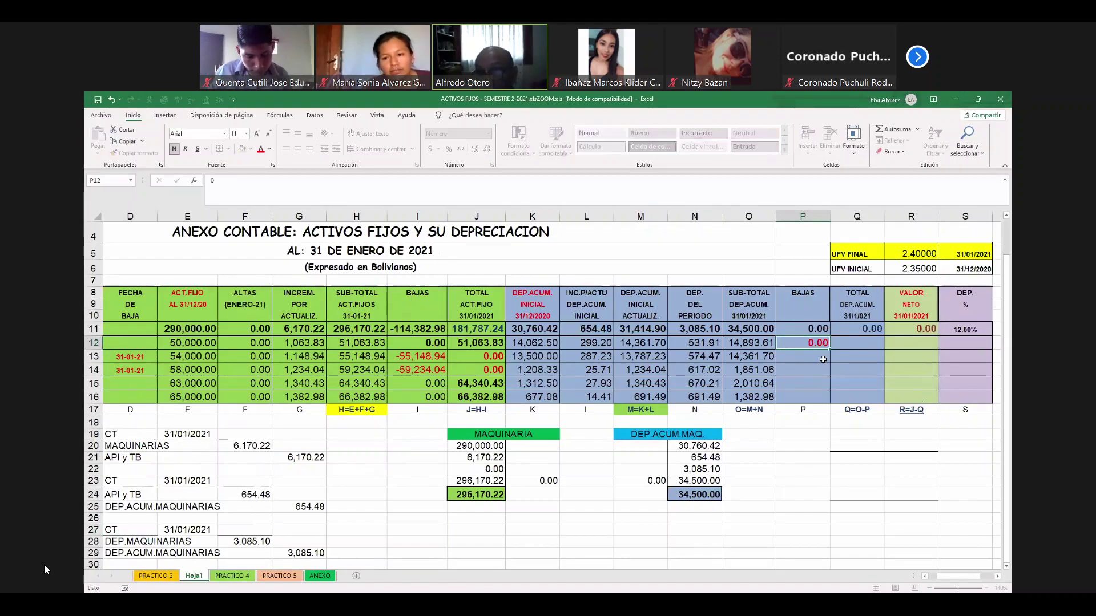
key(Return)
key(Up)
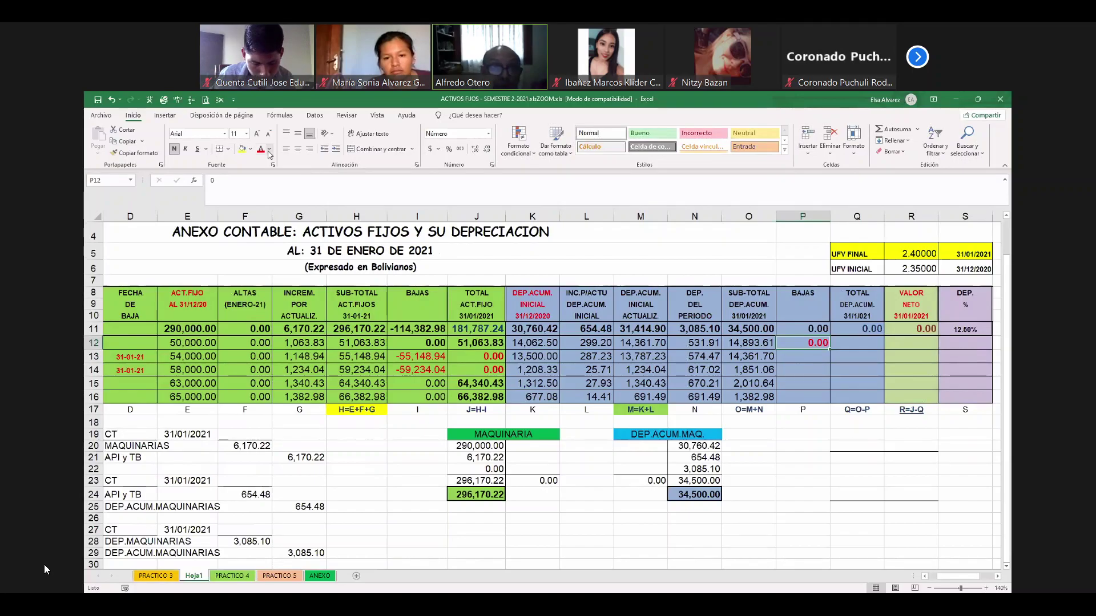
Enter =-O13 as MAQUINARIA-2's depreciation write-off in P13 and color the text of P13:P14 red
key(Down)
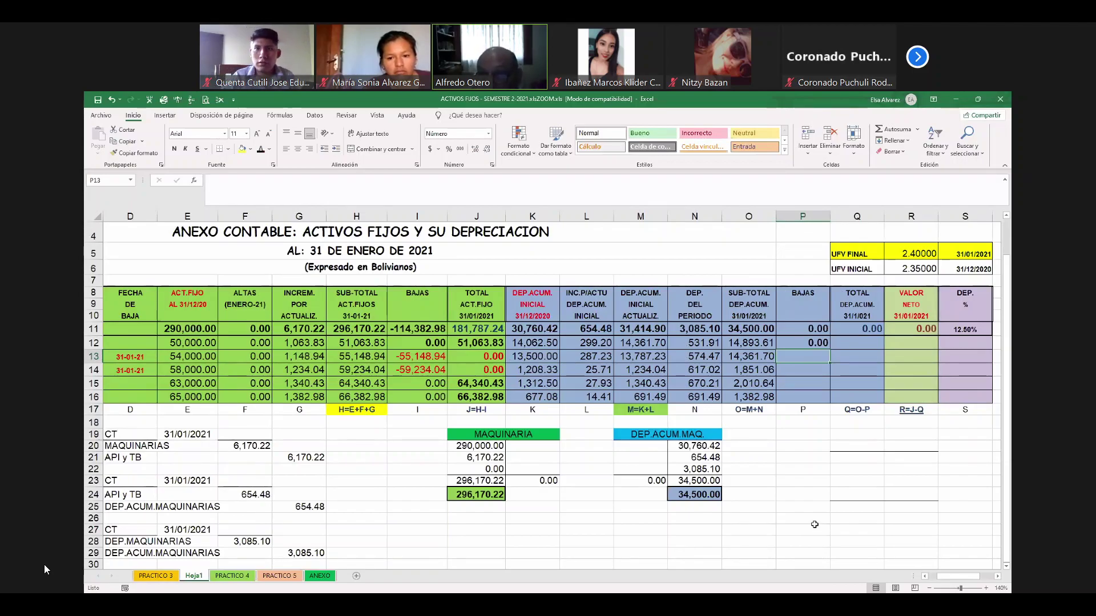
text(-)
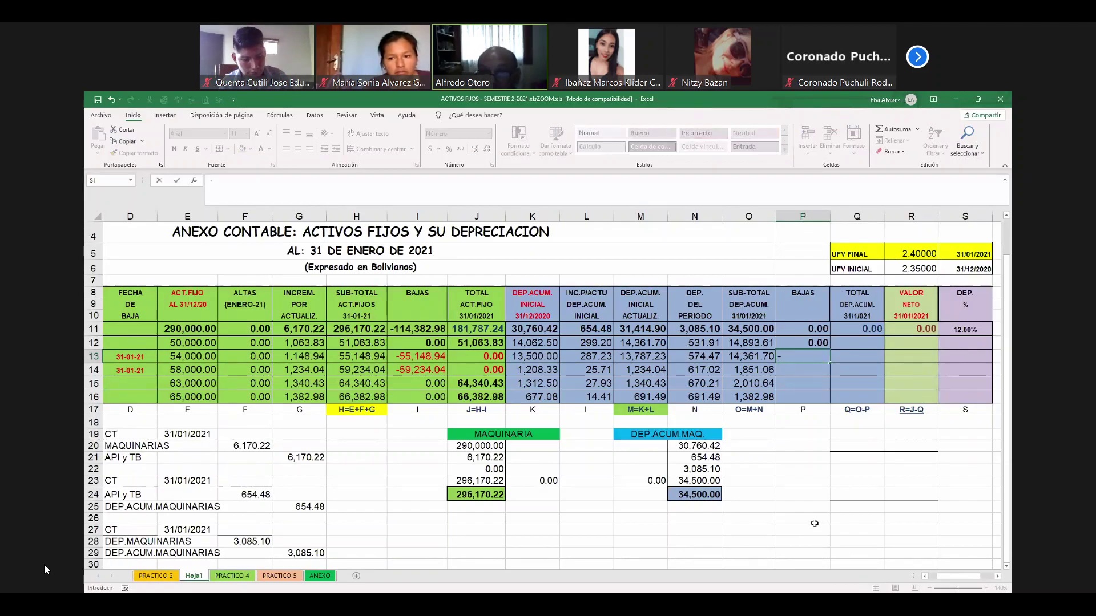
key(Left)
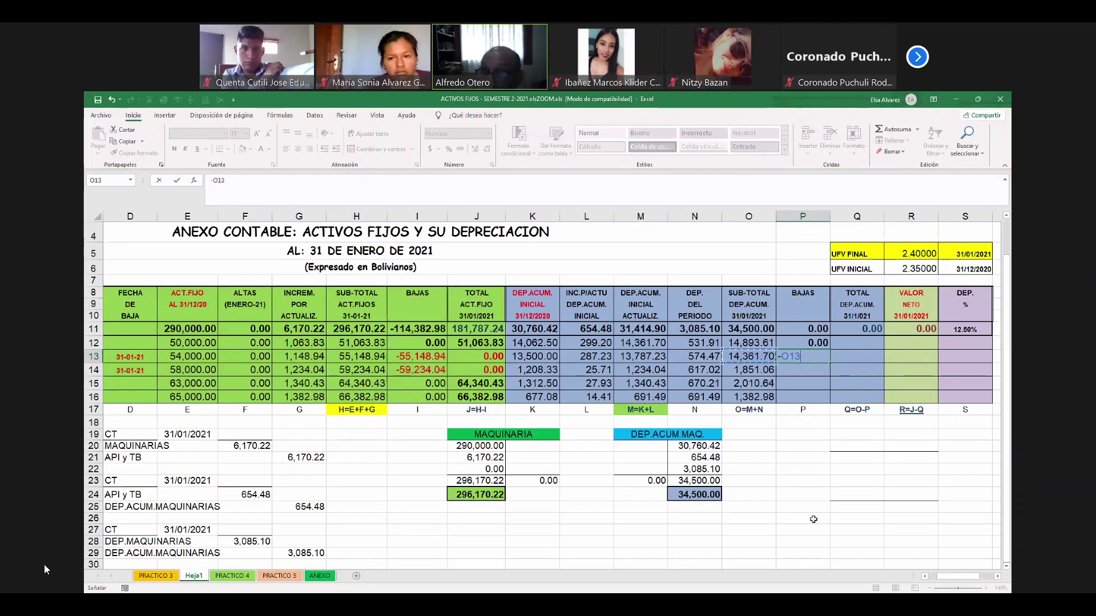
key(ctrl+Return)
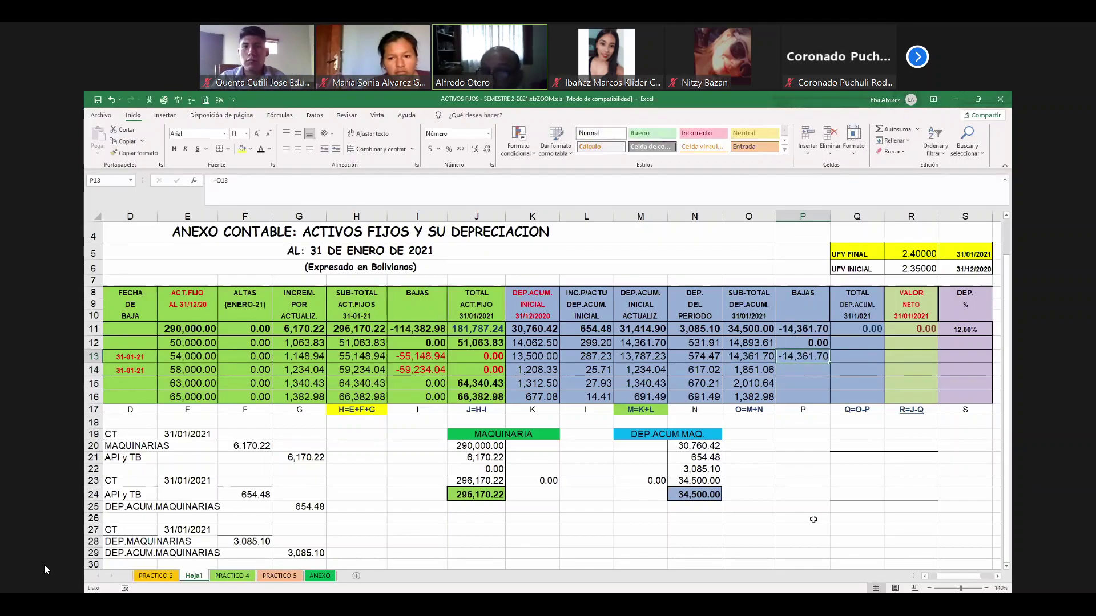
key(shift+Down)
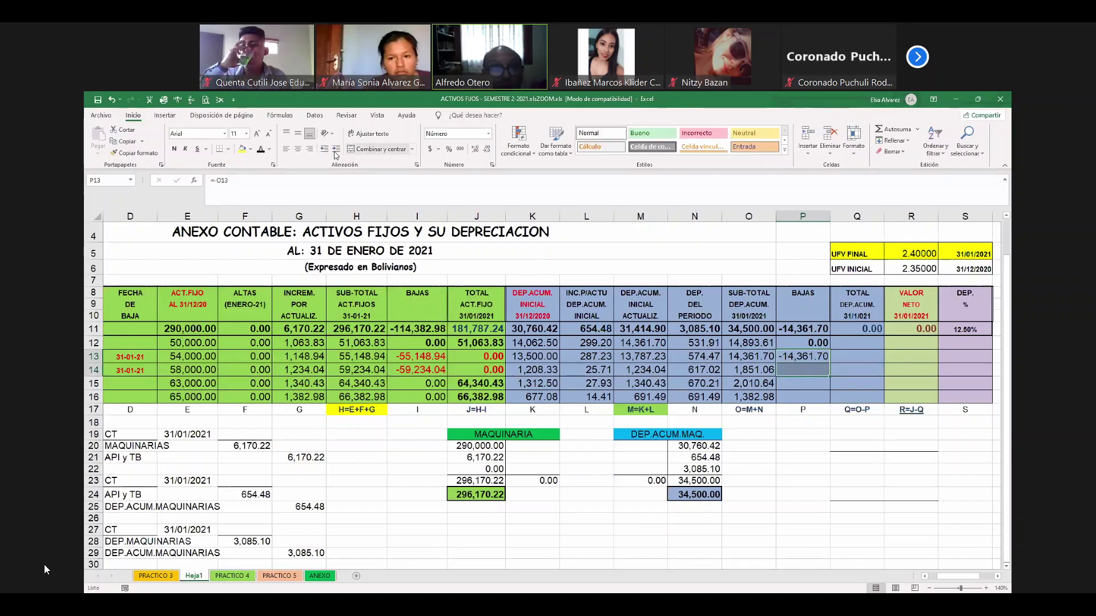
click(271, 152)
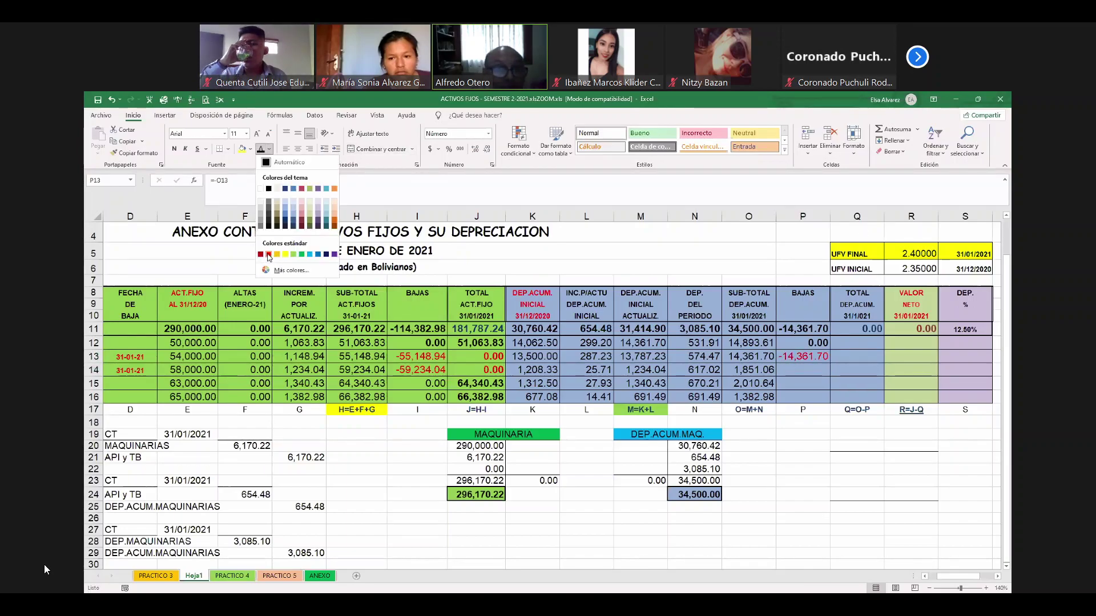
click(267, 254)
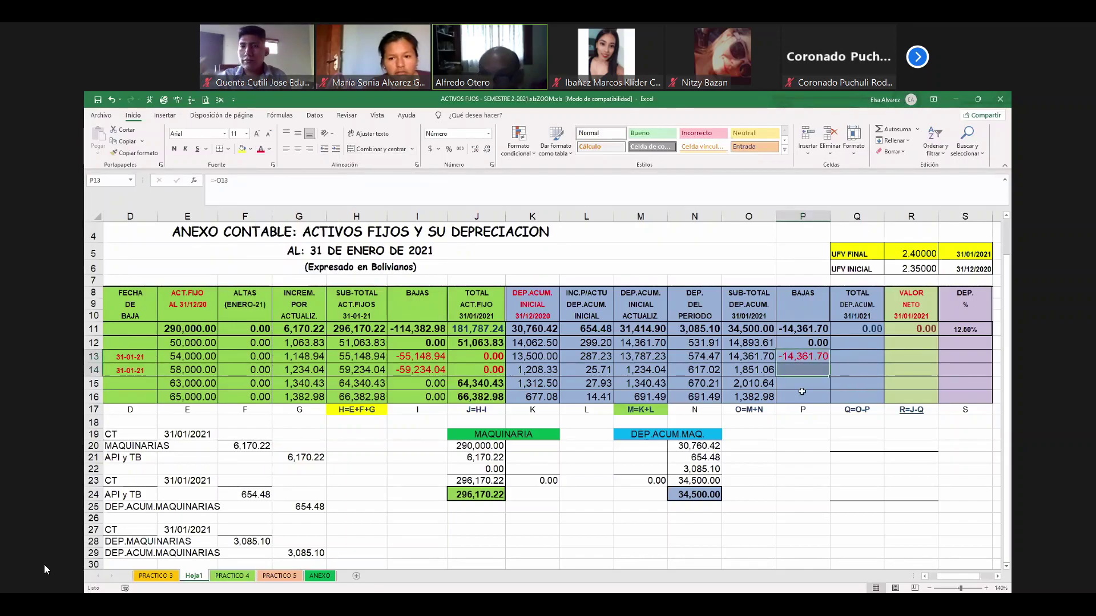
Check the additional data about the insured machinery losses on the PRACTICO 3 sheet and return to Hoja1
click(806, 345)
key(ctrl+n)
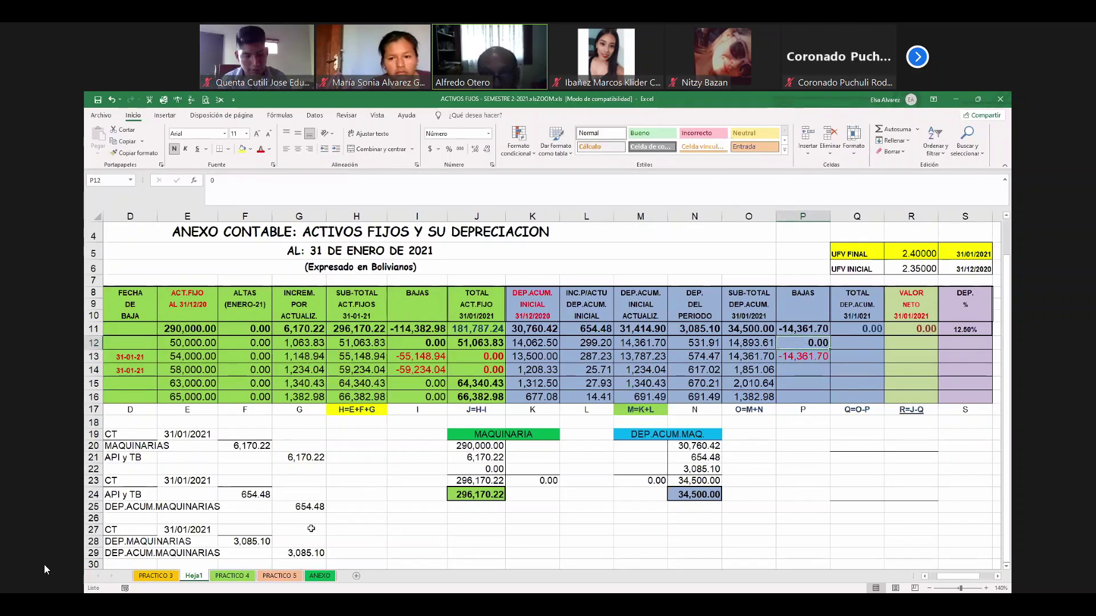
click(171, 577)
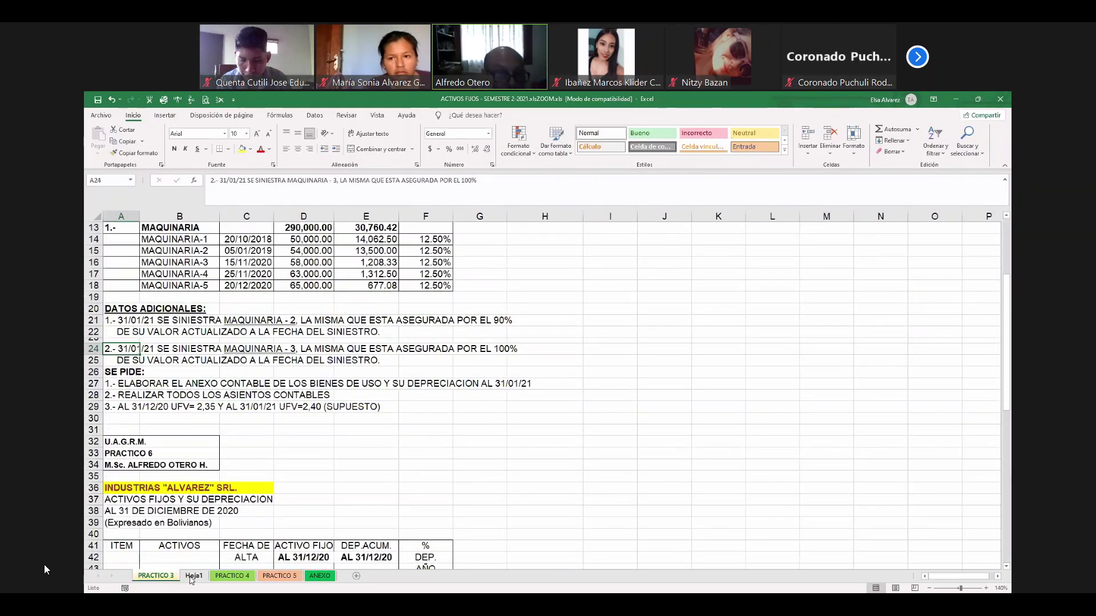
key(ctrl+Page_Down)
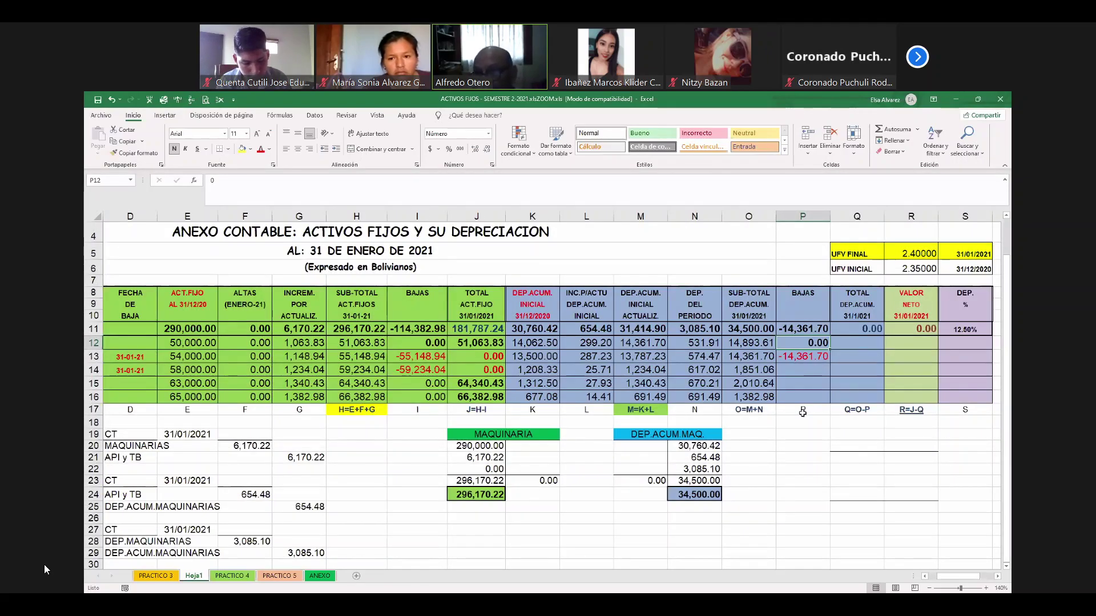
Compare MAQUINARIA-2's depreciation write-off in P13 with its total fixed-asset cell J13 along row 13
key(Down)
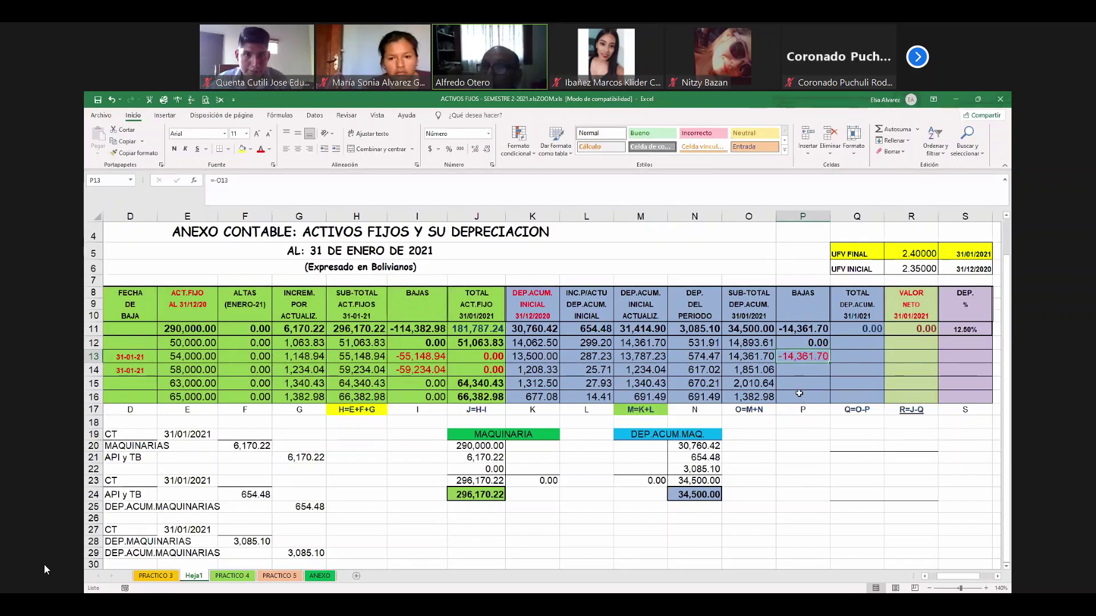
key(Left)
key(Left)
key(Left)
key(Left)
key(Left)
key(Left)
key(Left)
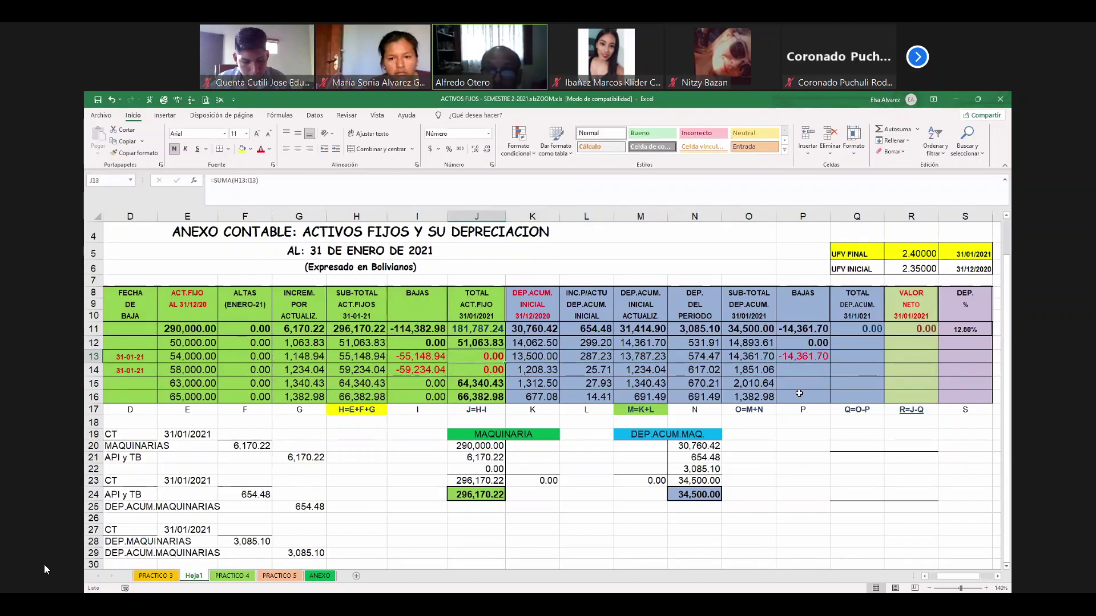
key(Right)
key(Right)
key(Right)
key(Right)
key(Right)
key(Right)
key(Right)
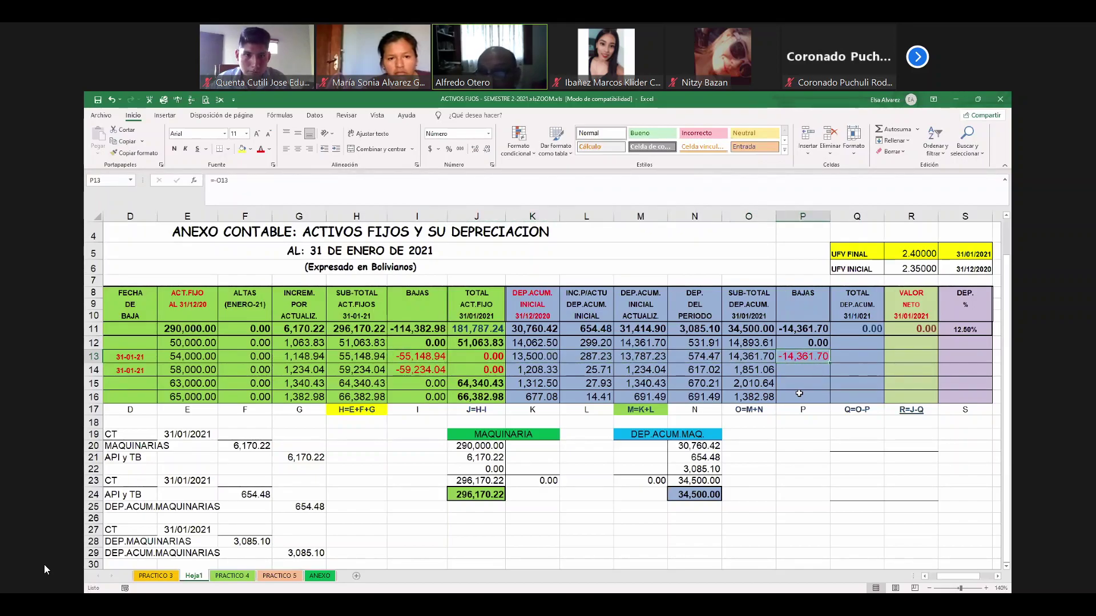
Apply bold to the depreciation write-off cells P13:P14 of MAQUINARIA-2 and MAQUINARIA-3
key(shift+Down)
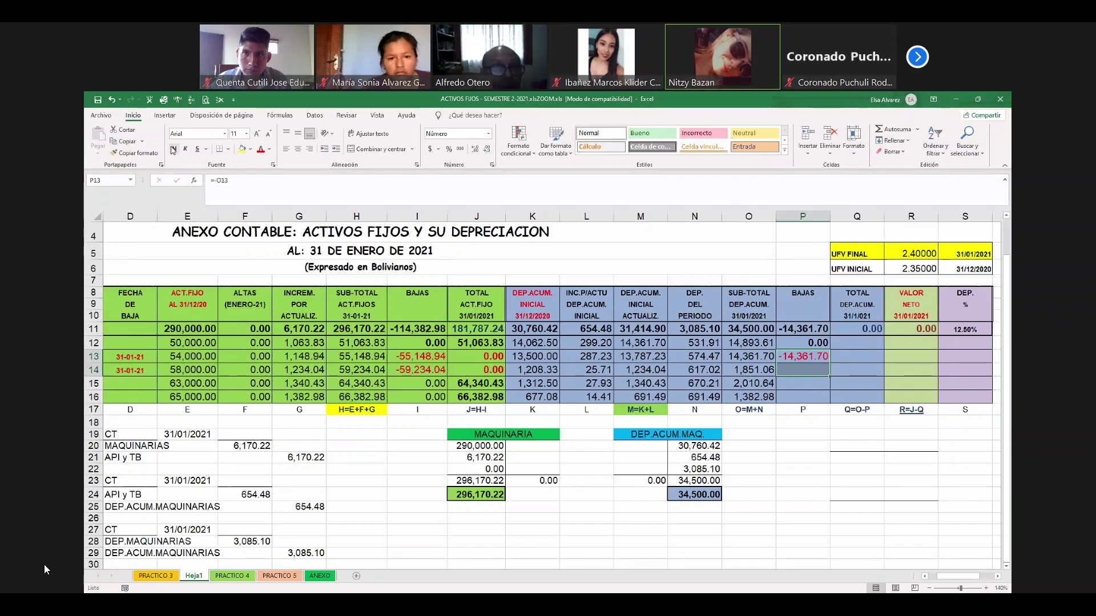
click(823, 355)
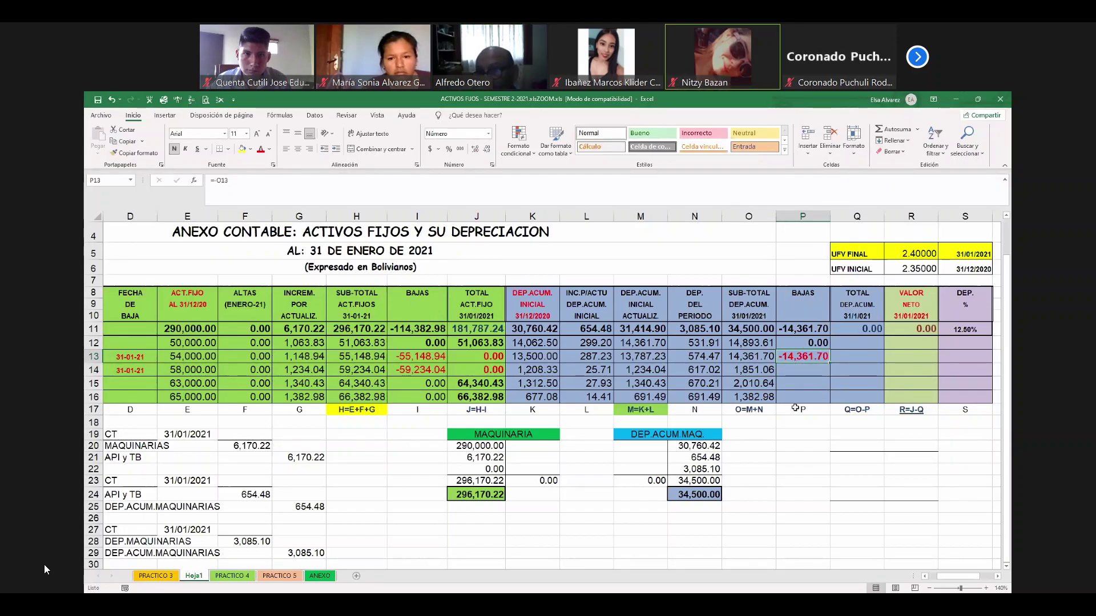
key(Left)
key(Right)
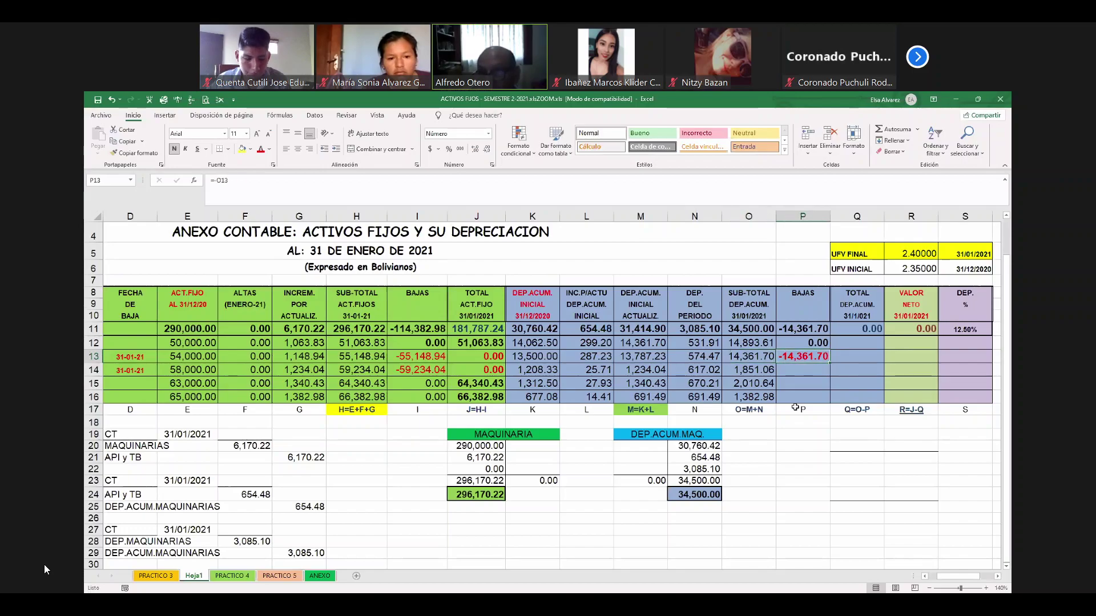
Enter =-O14 as MAQUINARIA-3's depreciation write-off in P14 and 0 for MAQUINARIA-4 in P15
key(Down)
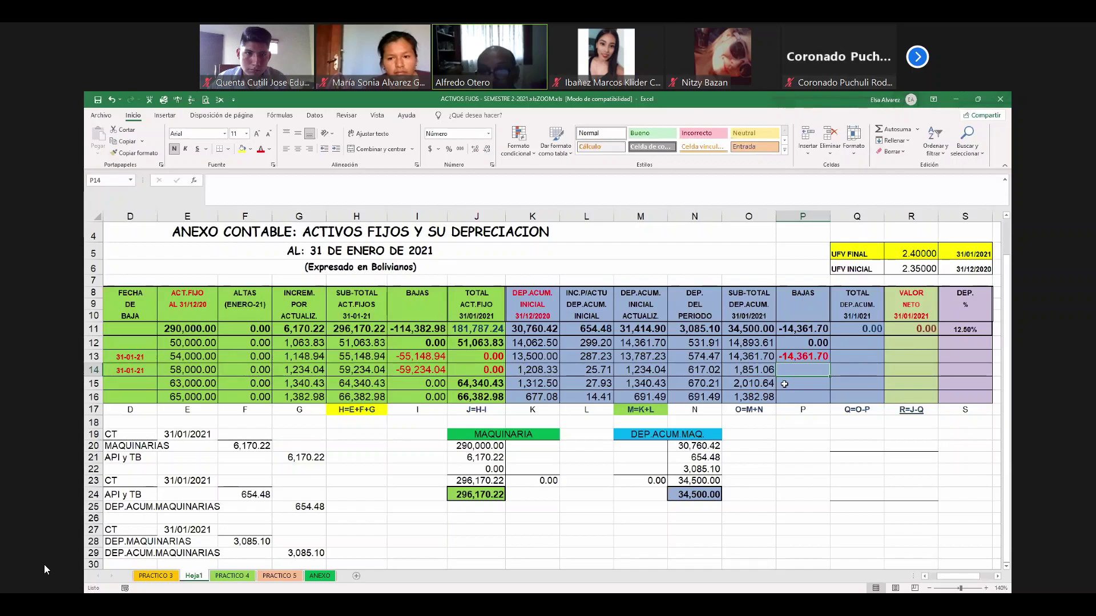
text(-)
key(Left)
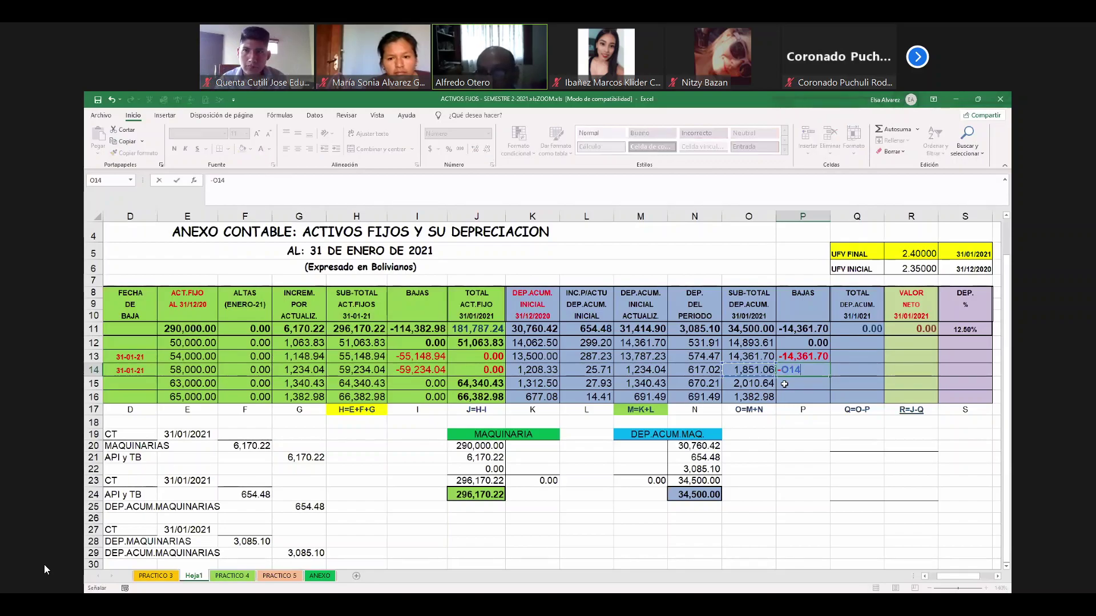
key(Return)
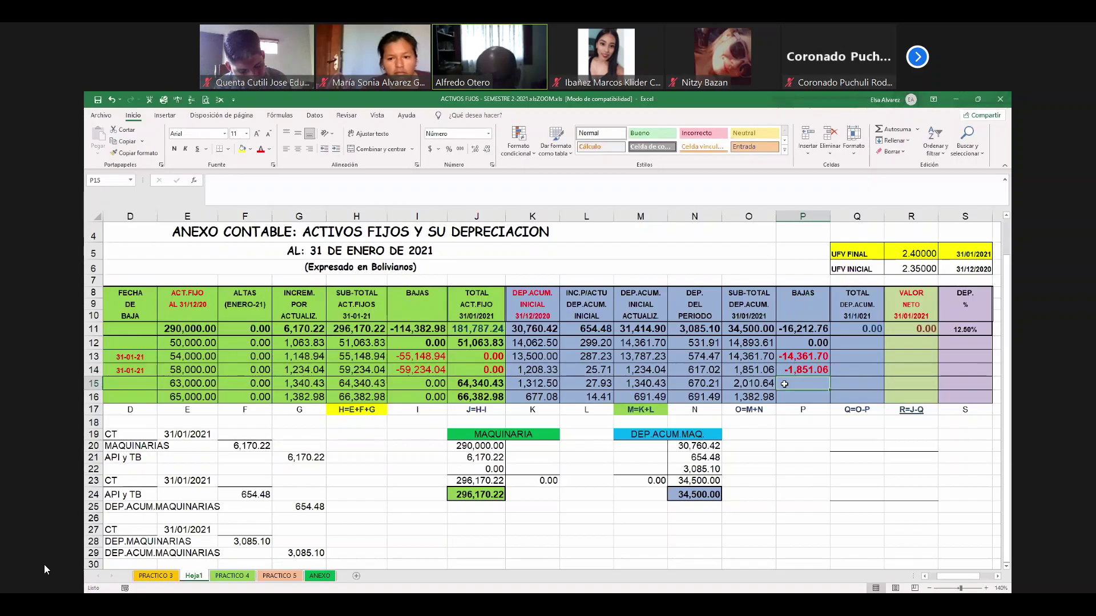
text(0)
key(Return)
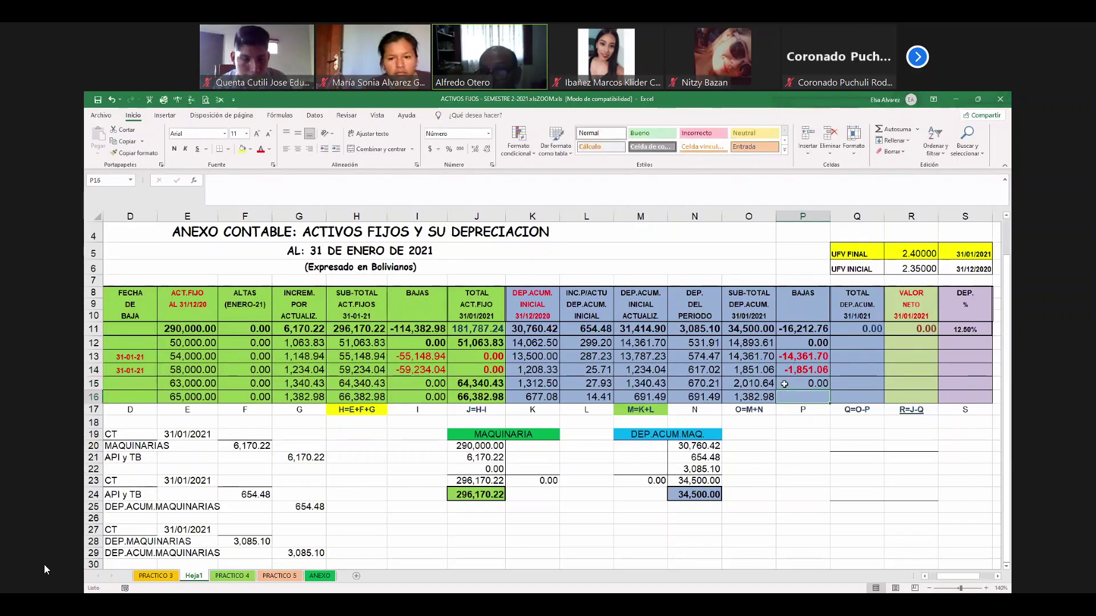
Enter 0 as MAQUINARIA-5's depreciation write-off in P16 and remove the bold from MAQUINARIA-1's write-off in P12
text(0)
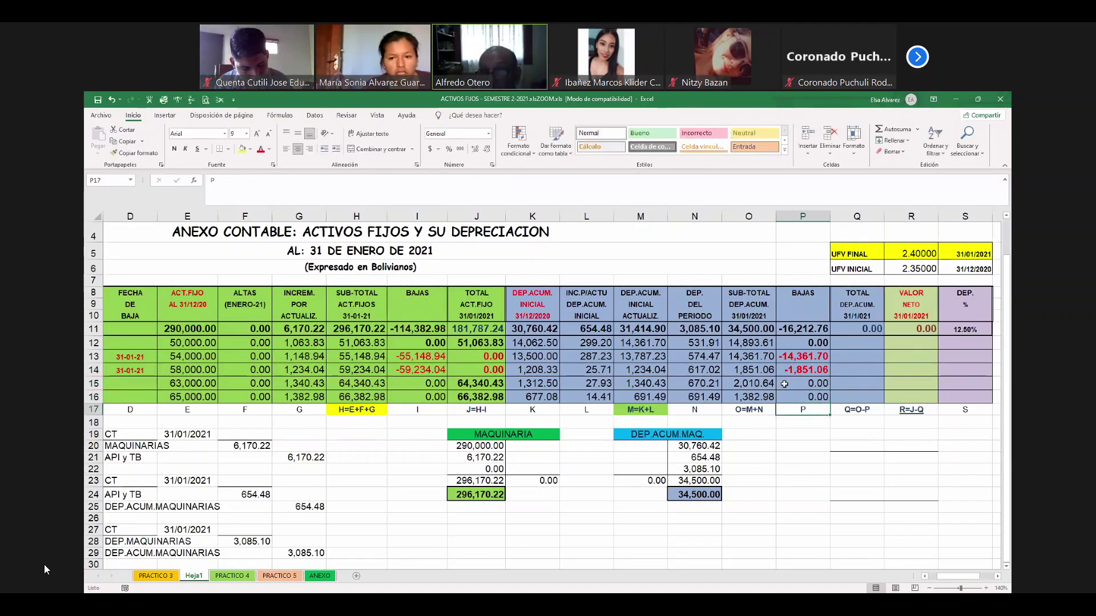
key(Return)
key(Up)
key(Up)
key(Up)
key(Up)
key(Up)
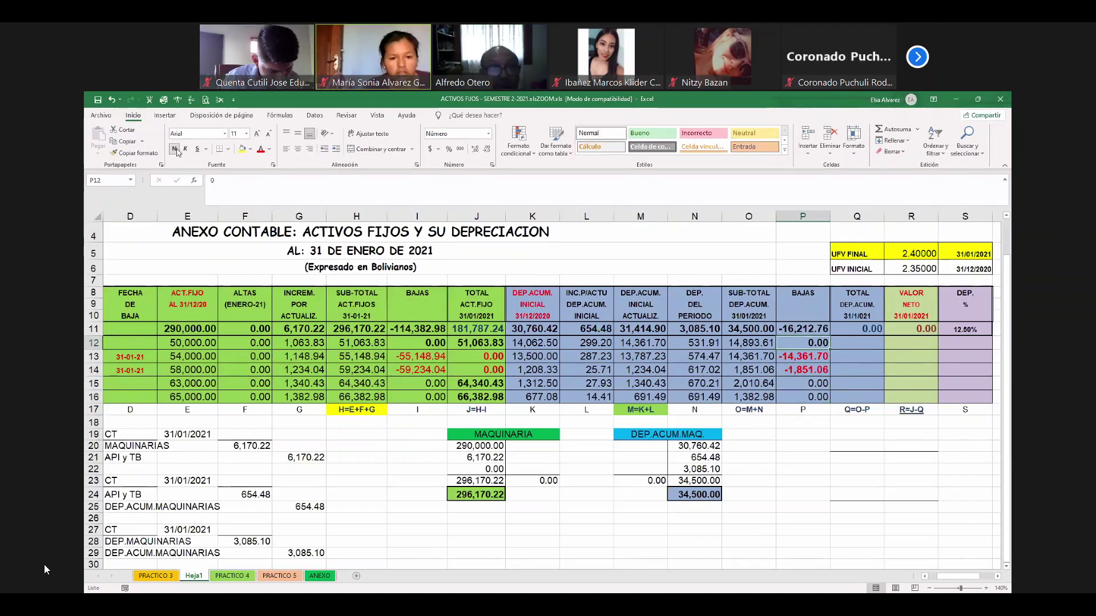
Enter =SUMA(O12:P12) as MAQUINARIA-1's total accumulated depreciation in Q12 and set the font of Q12 and Q15:Q16 to black
click(855, 348)
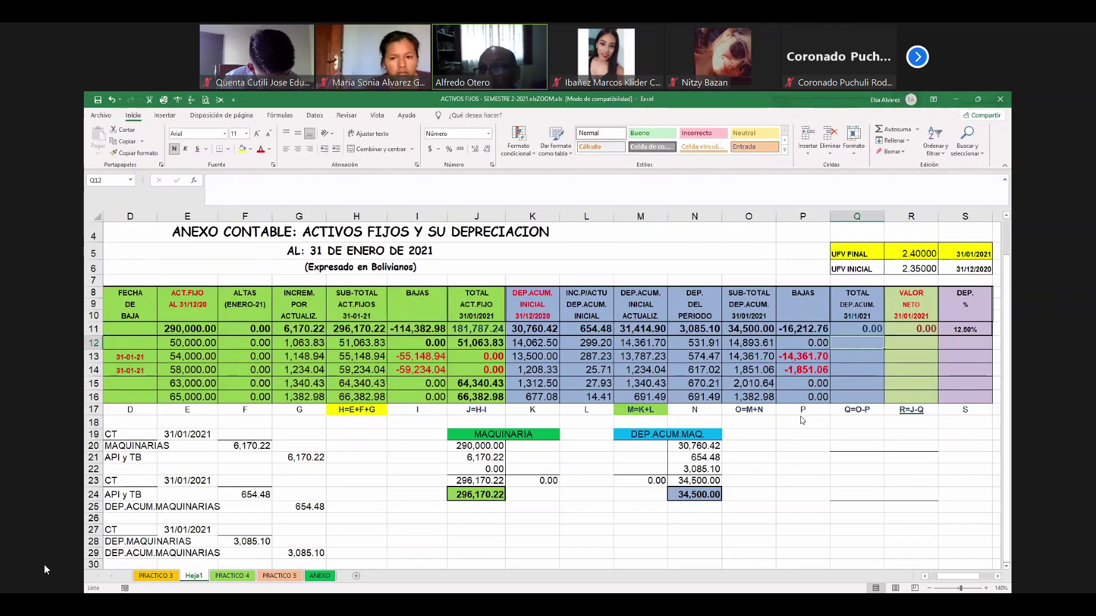
click(889, 130)
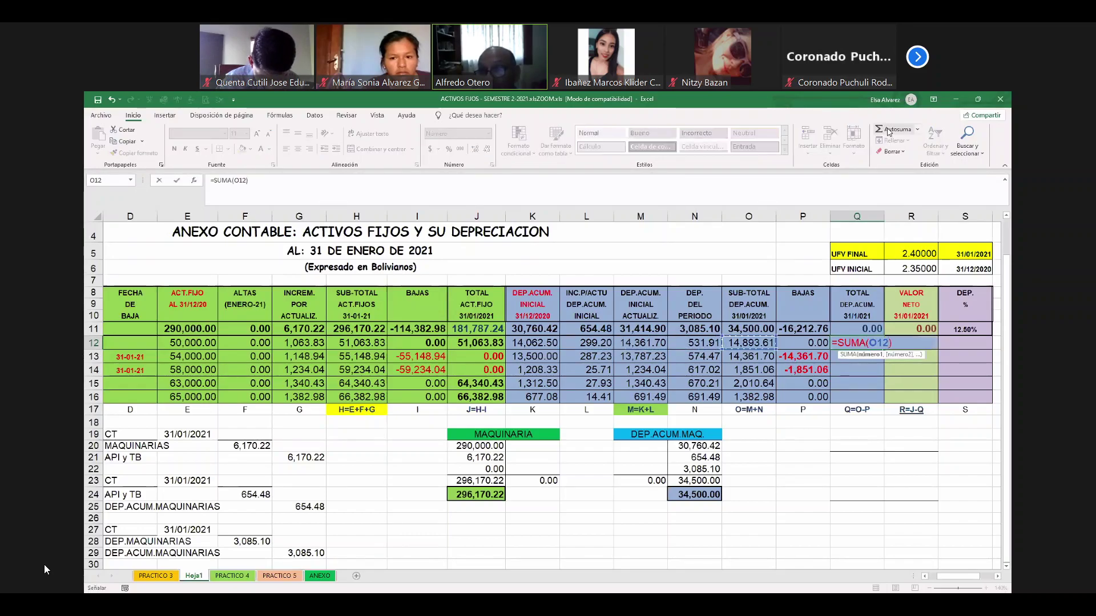
click(888, 130)
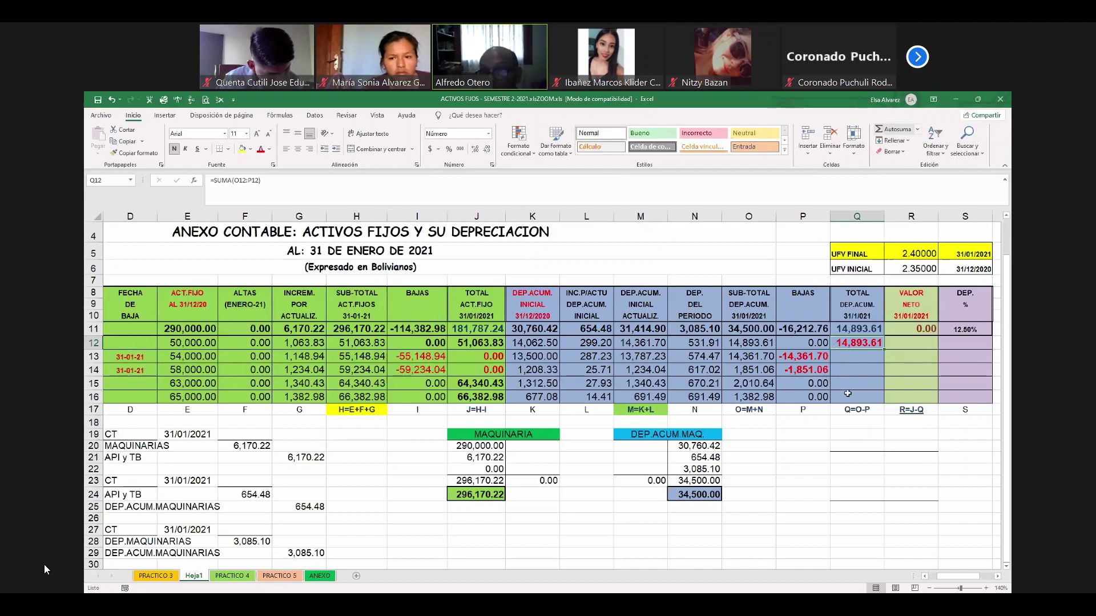
drag(856, 383, 847, 395)
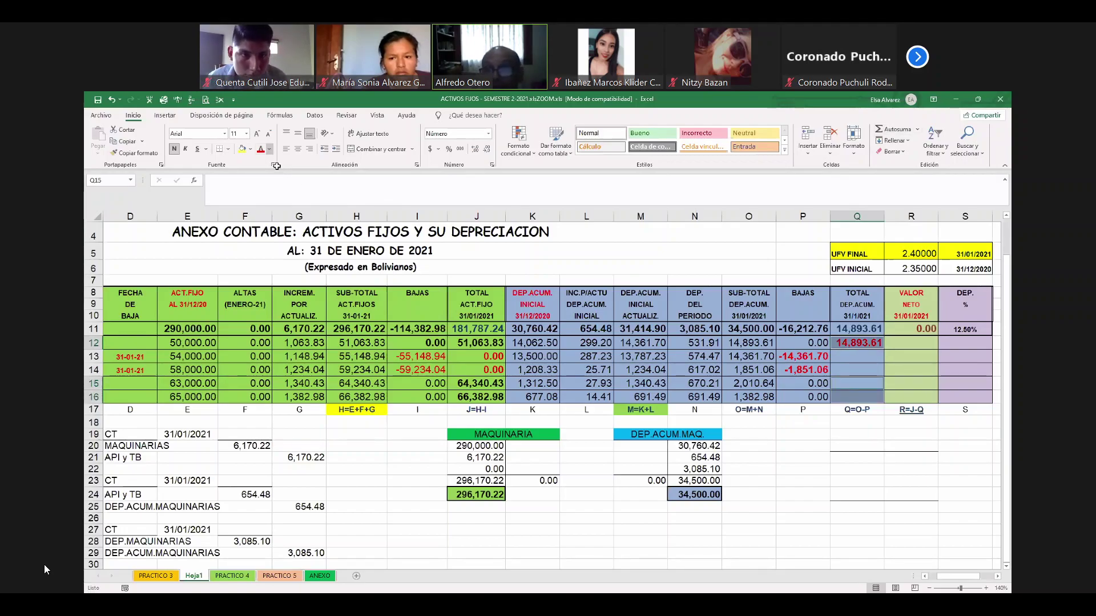
click(803, 457)
Enter 0 as MAQUINARIA-2's total accumulated depreciation in Q13 and set the font colour of Q13:Q14 to red
click(858, 363)
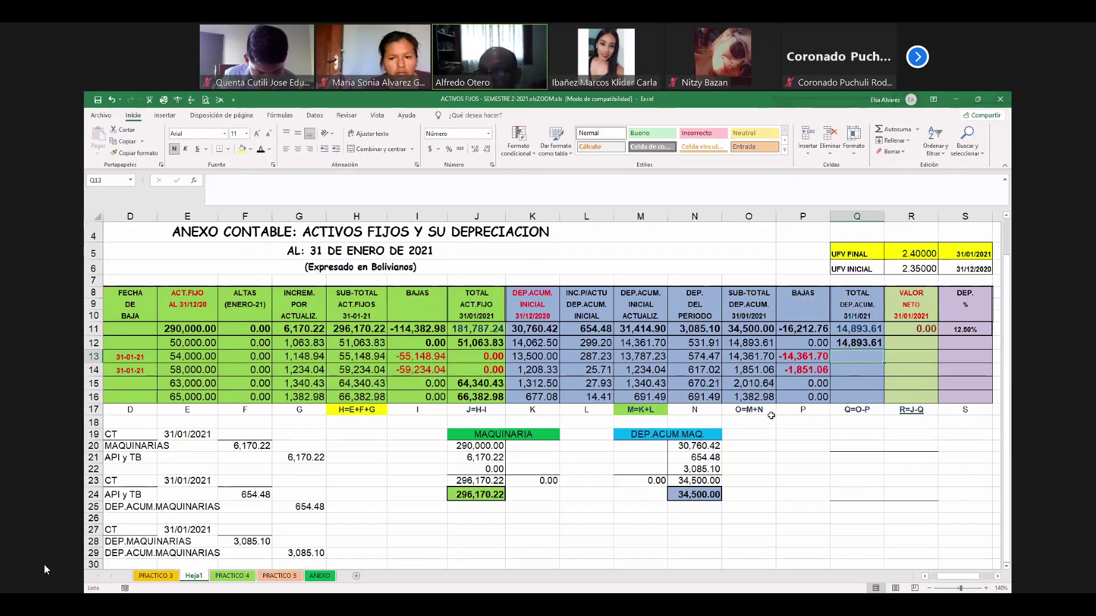
text(0)
key(Return)
key(Up)
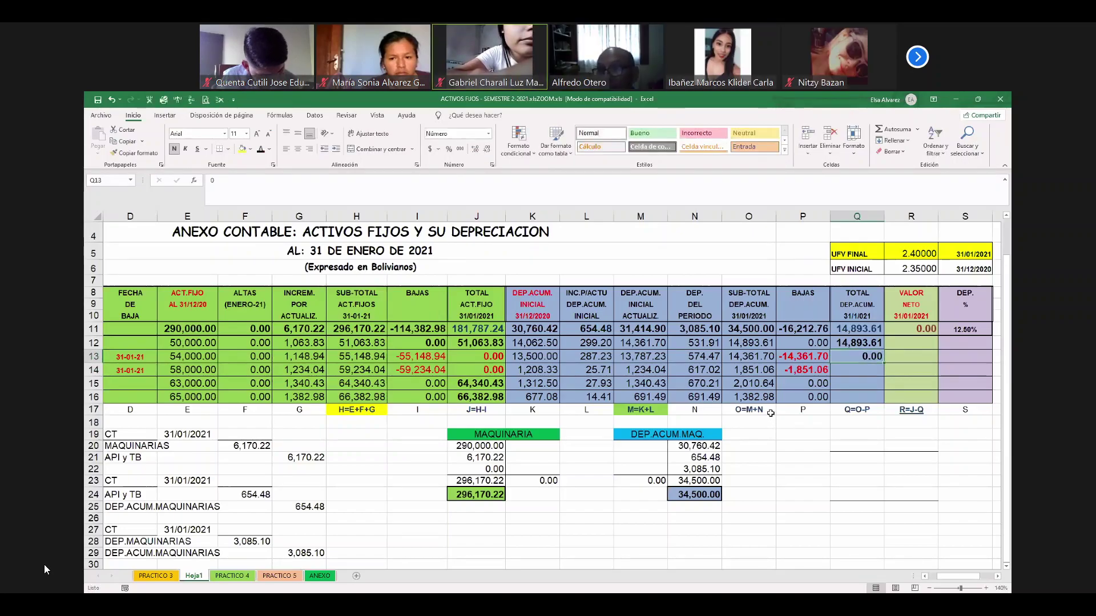
key(shift+Down)
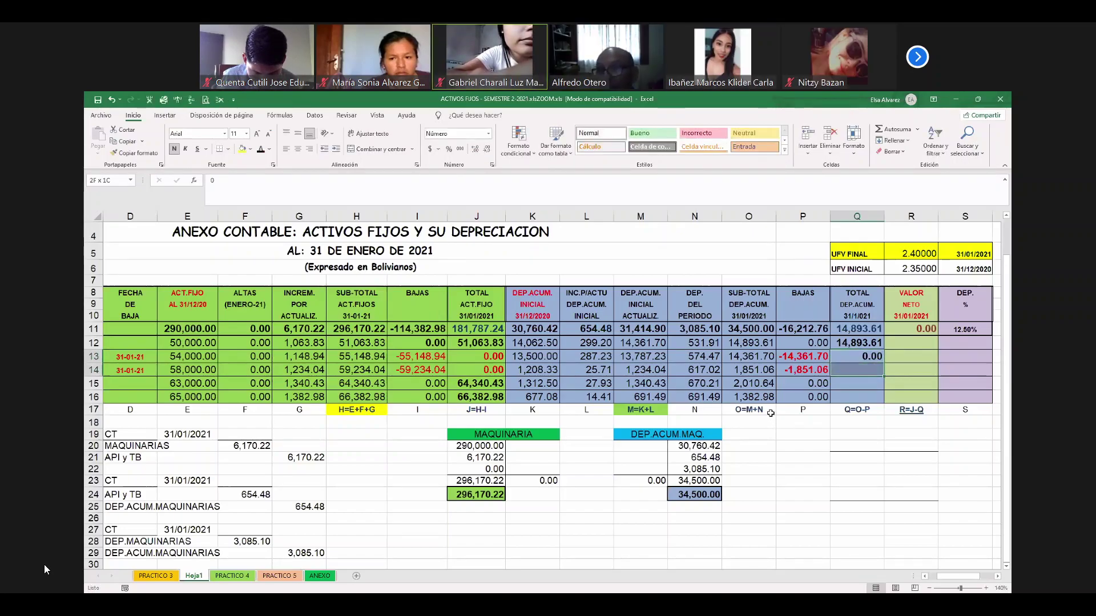
click(269, 150)
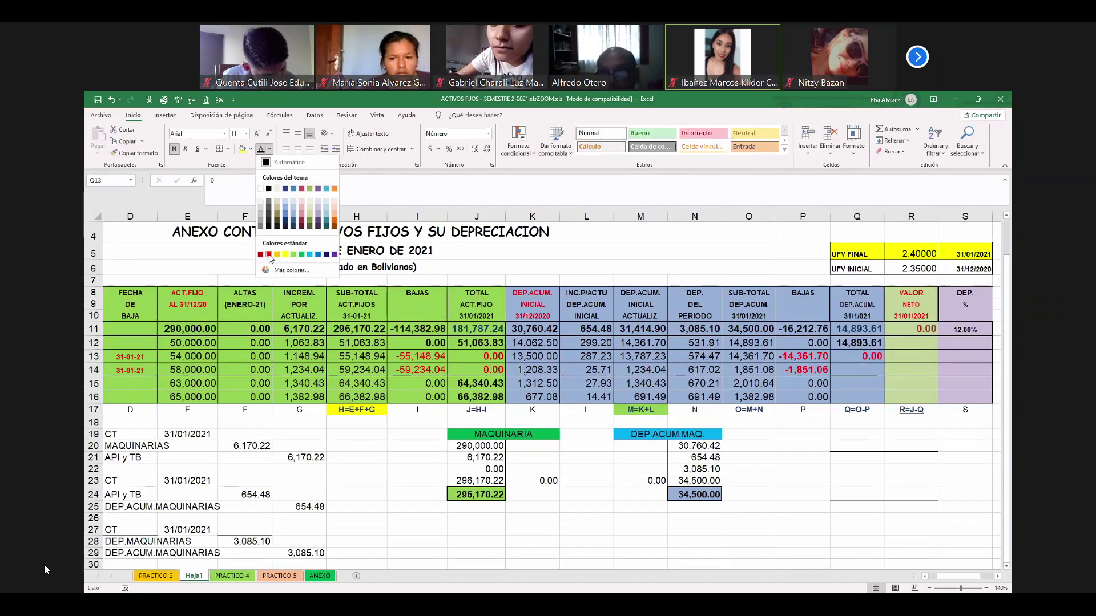
click(269, 255)
Fill in MAQUINARIA-3's total accumulated depreciation in Q14 as 0.00
key(Down)
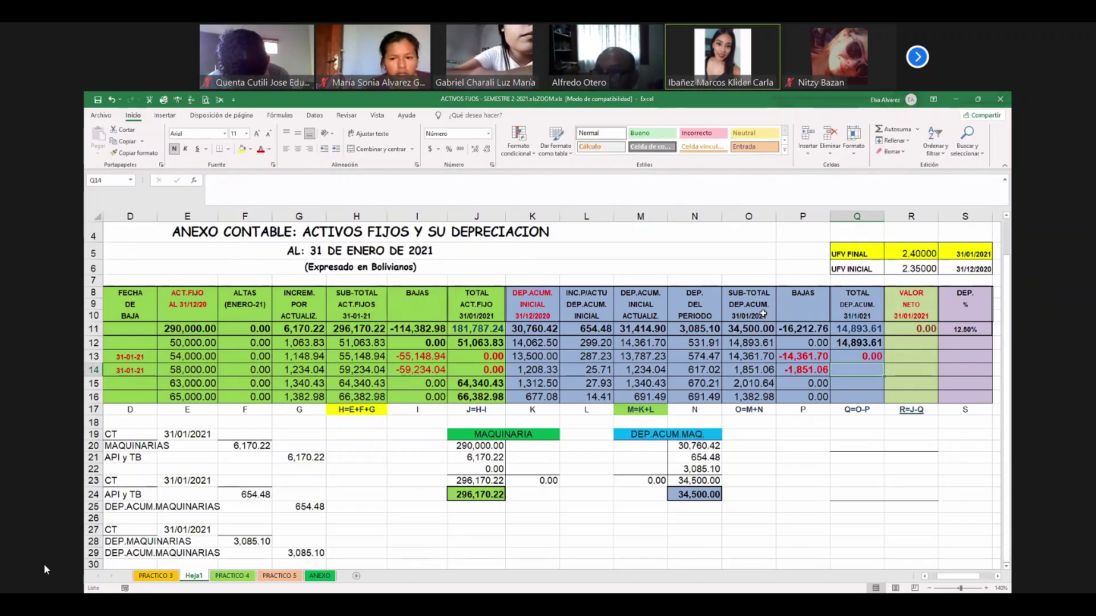
text(=O14-P14)
key(Return)
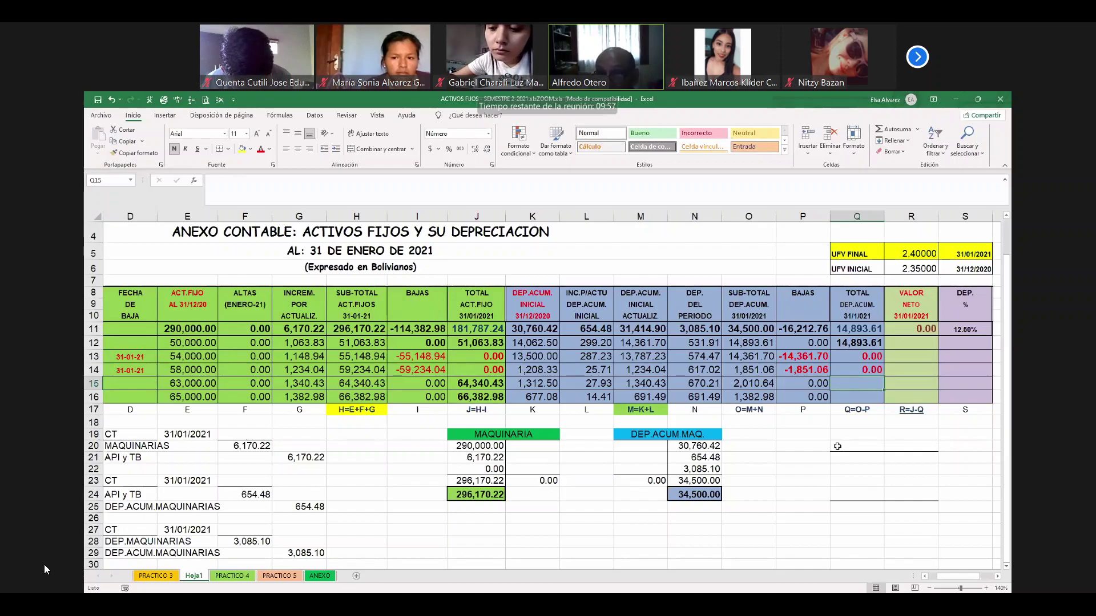
Calculate the total accumulated depreciation of MAQUINARIA-4 and MAQUINARIA-5 with +O15-P15 in Q15 and +O16-P16 in Q16
text(+)
key(Left)
key(Left)
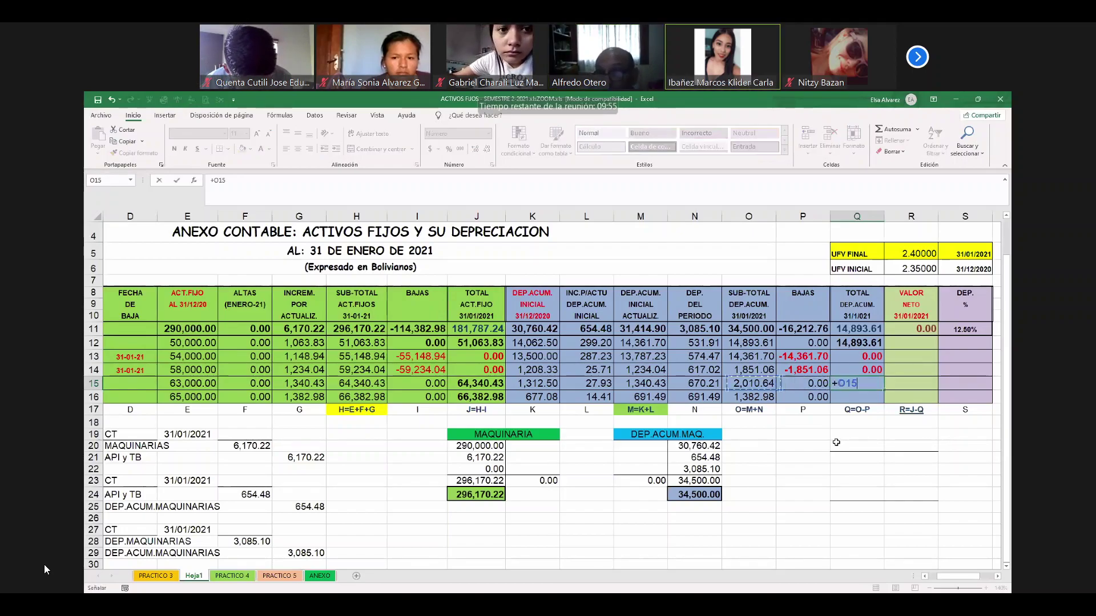
text(-)
key(Left)
key(Return)
text(+)
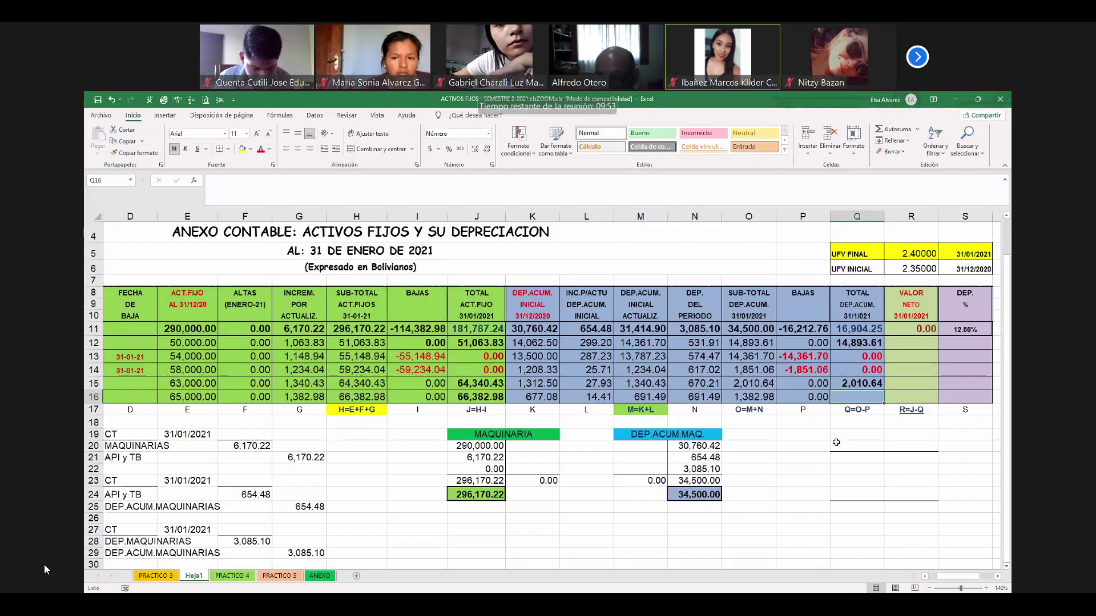
key(Left)
key(Left)
text(-)
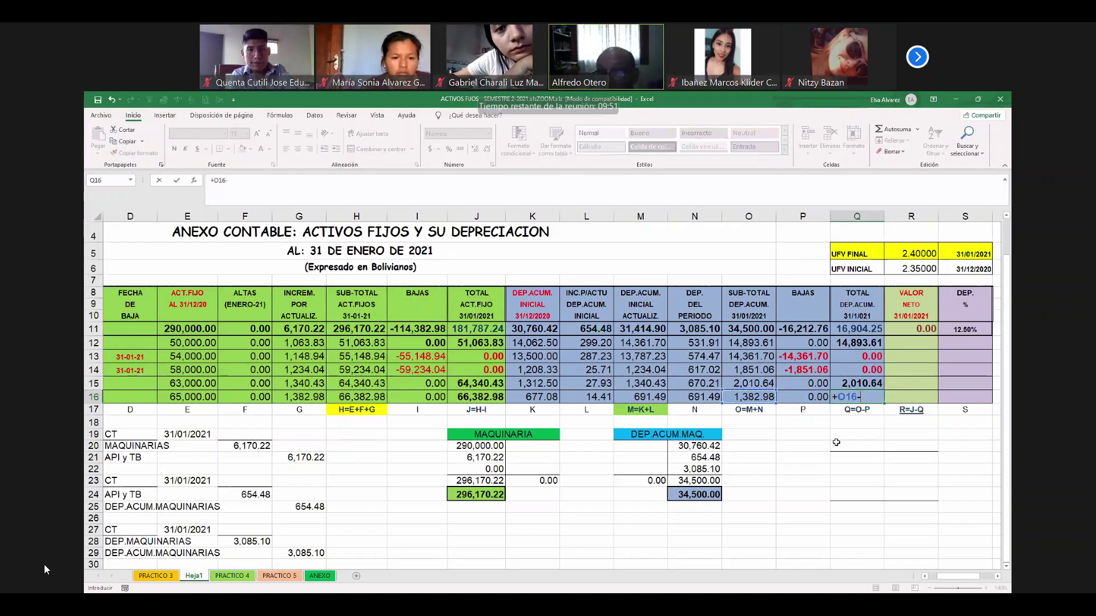
key(Left)
key(ctrl+Return)
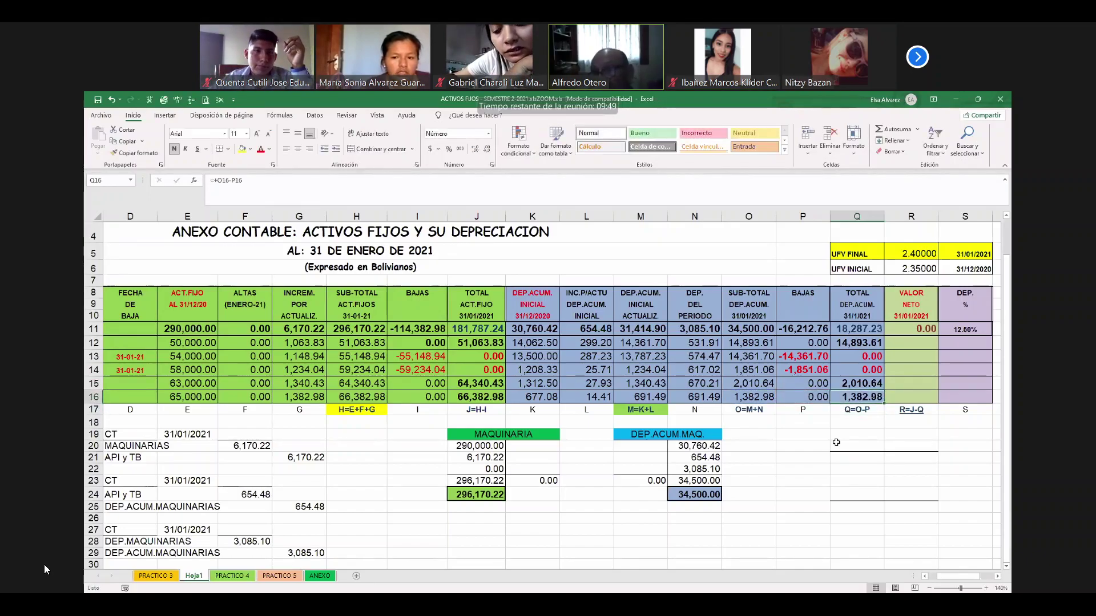
Calculate MAQUINARIA-1's net value in R12 with the formula +J12-Q12
click(784, 454)
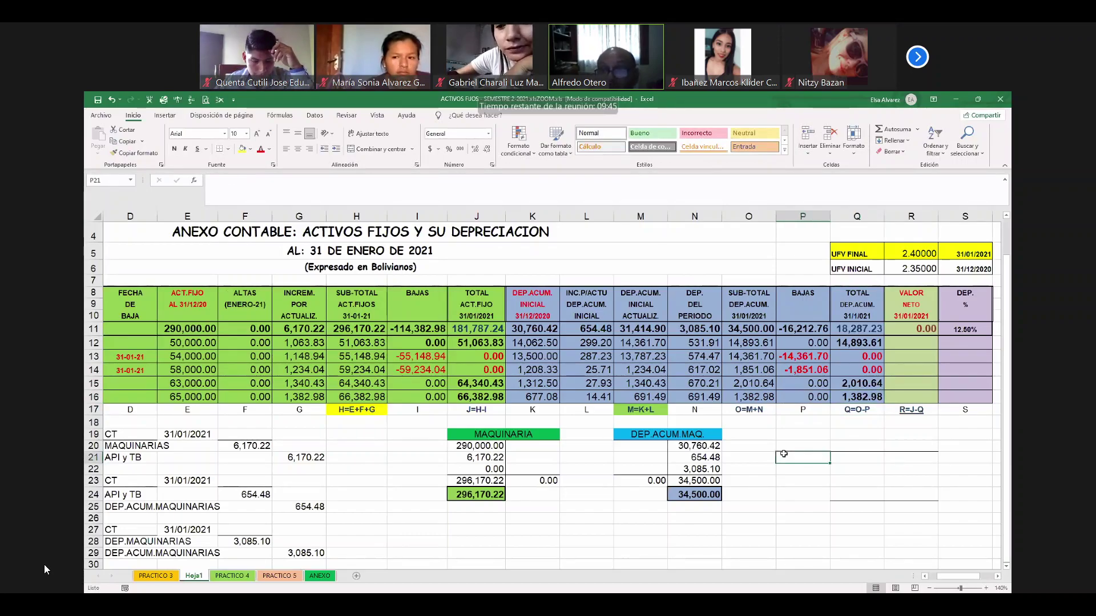
key(Right)
key(Right)
key(Right)
key(Right)
key(Right)
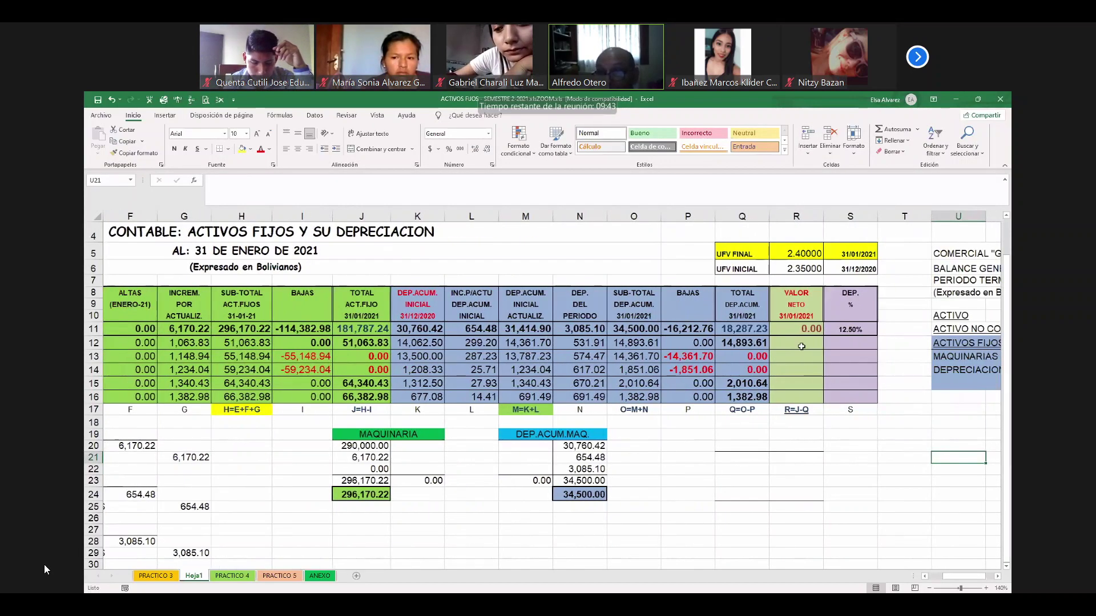
click(802, 346)
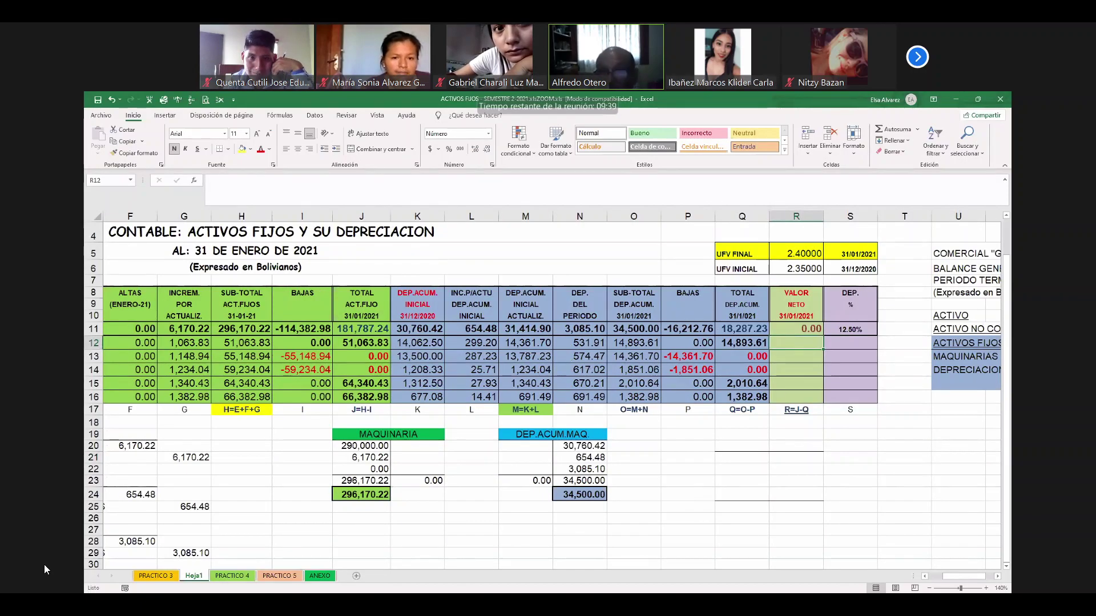
text(+)
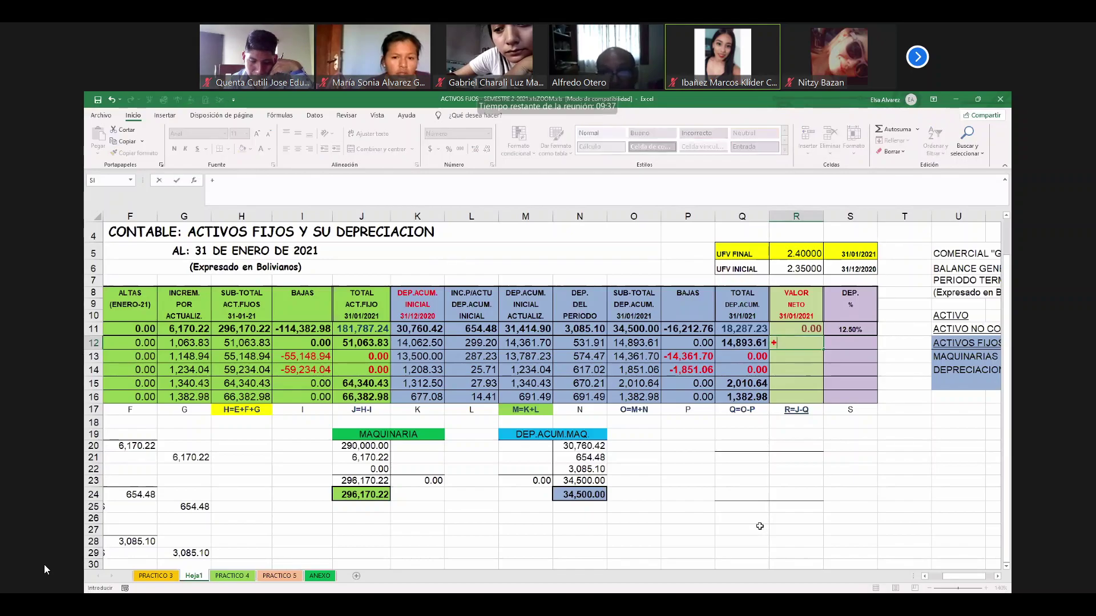
key(Left)
key(Left)
key(Left)
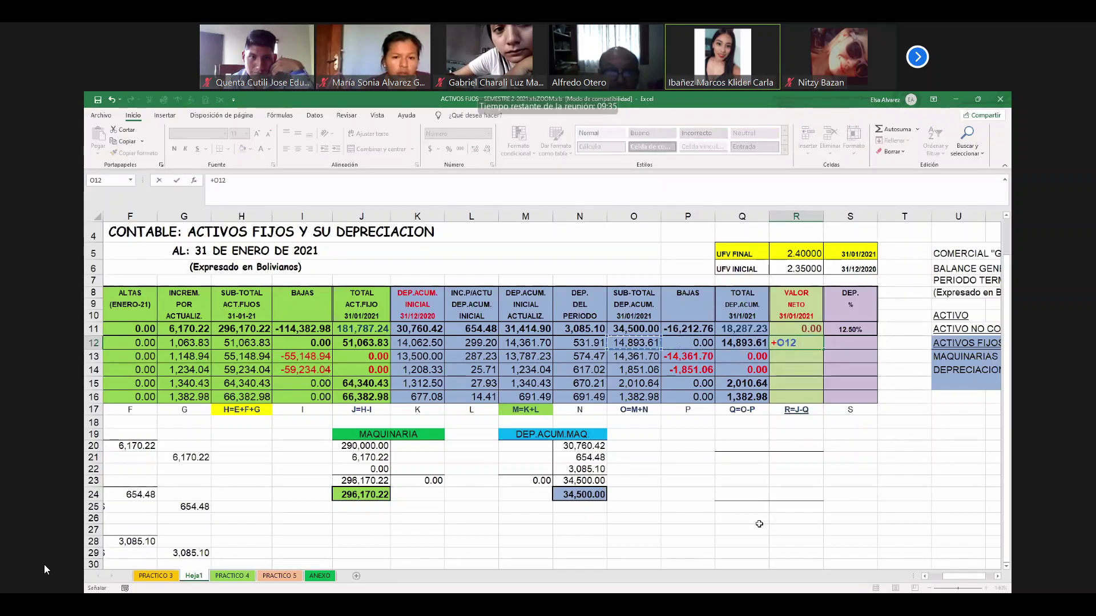
key(Left)
key(Left)
key(Left)
key(Left)
key(Left)
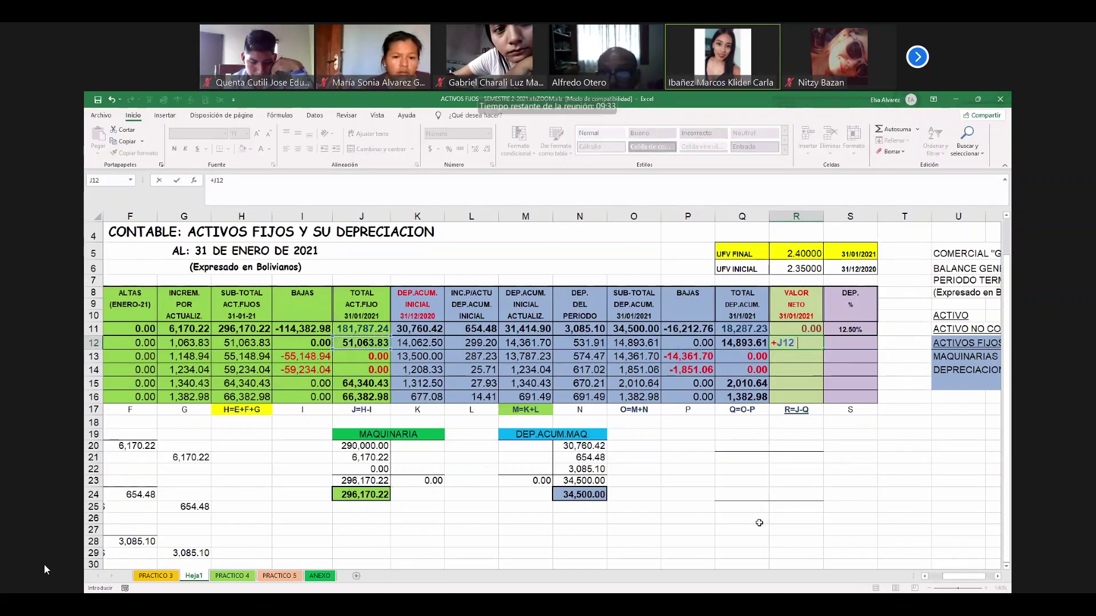
text(-)
key(Left)
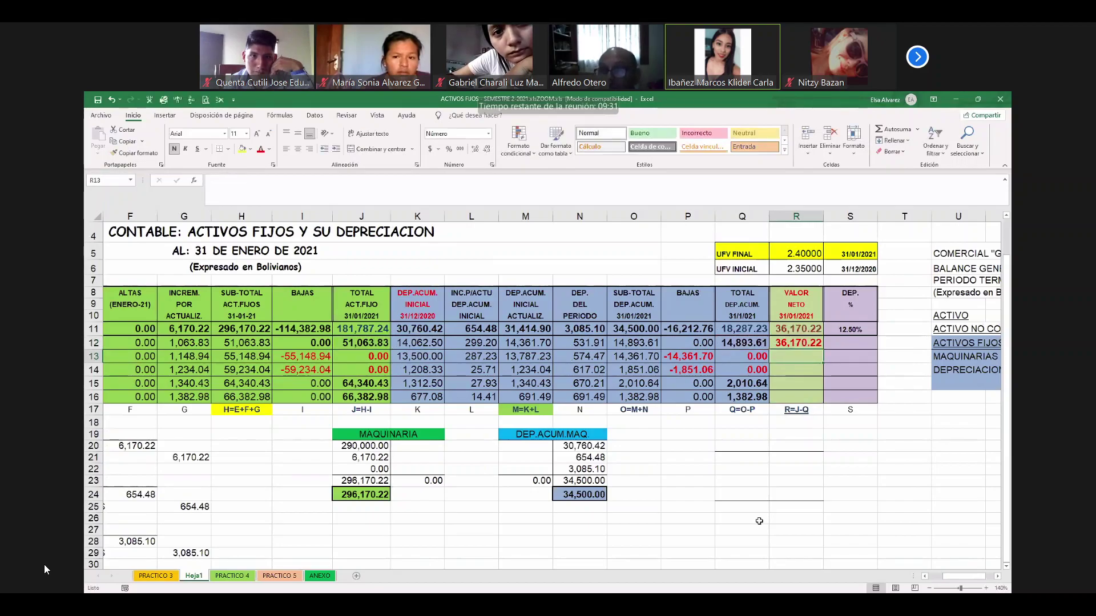
key(ctrl+Return)
Copy the net value formula from R12 to R13:R16 for the remaining machines
key(ctrl+c)
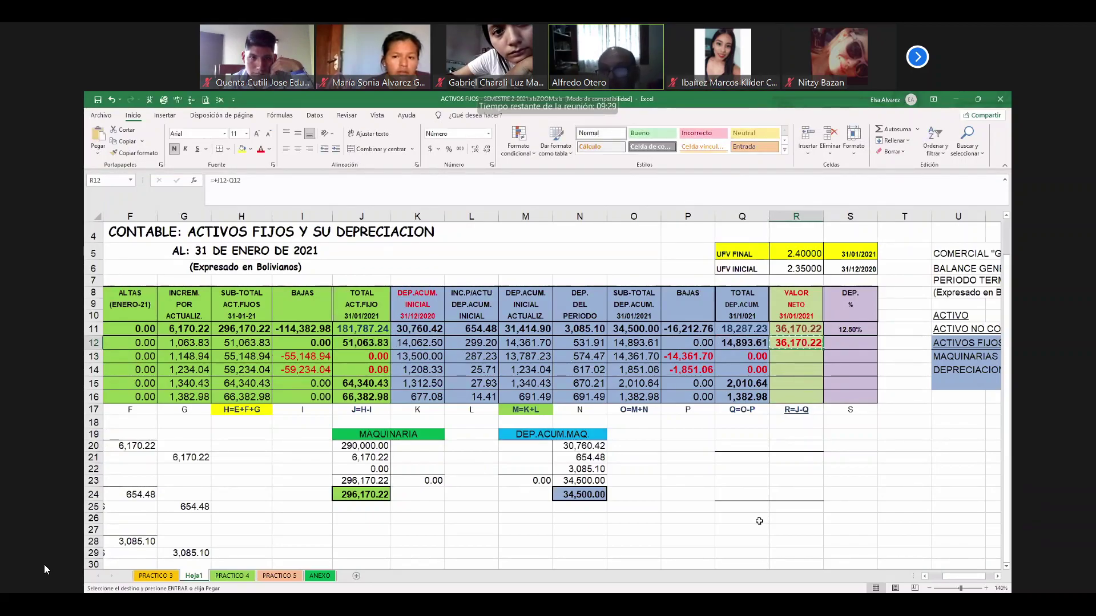
key(Down)
key(shift+Down)
key(shift+Down)
key(shift+Down)
key(Return)
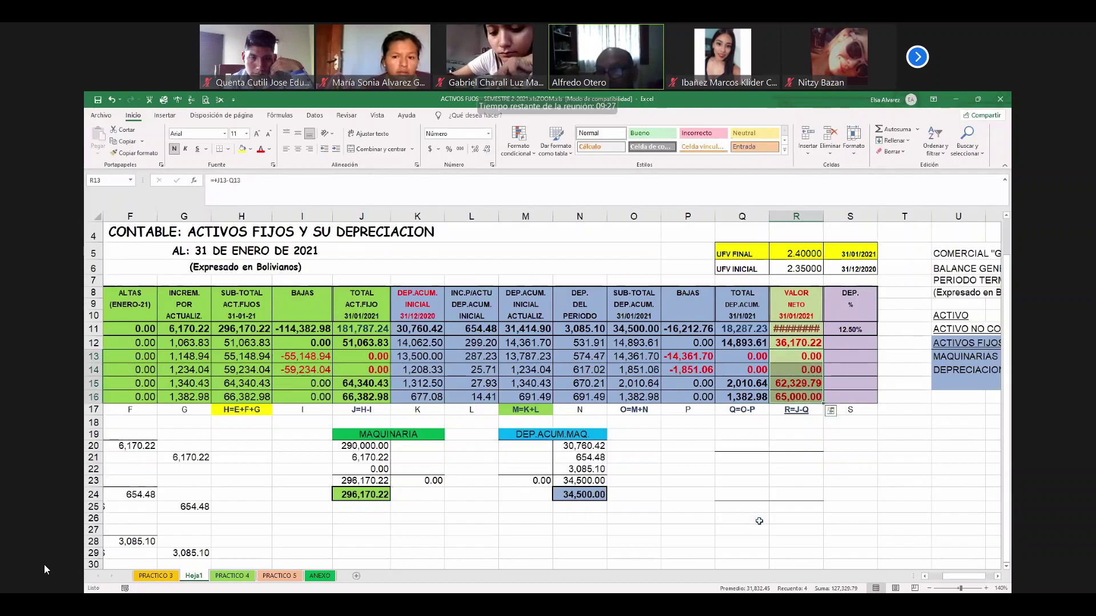
Fit column R's width to its contents and set the font of the net values in R12 and R15:R16 to black
key(Up)
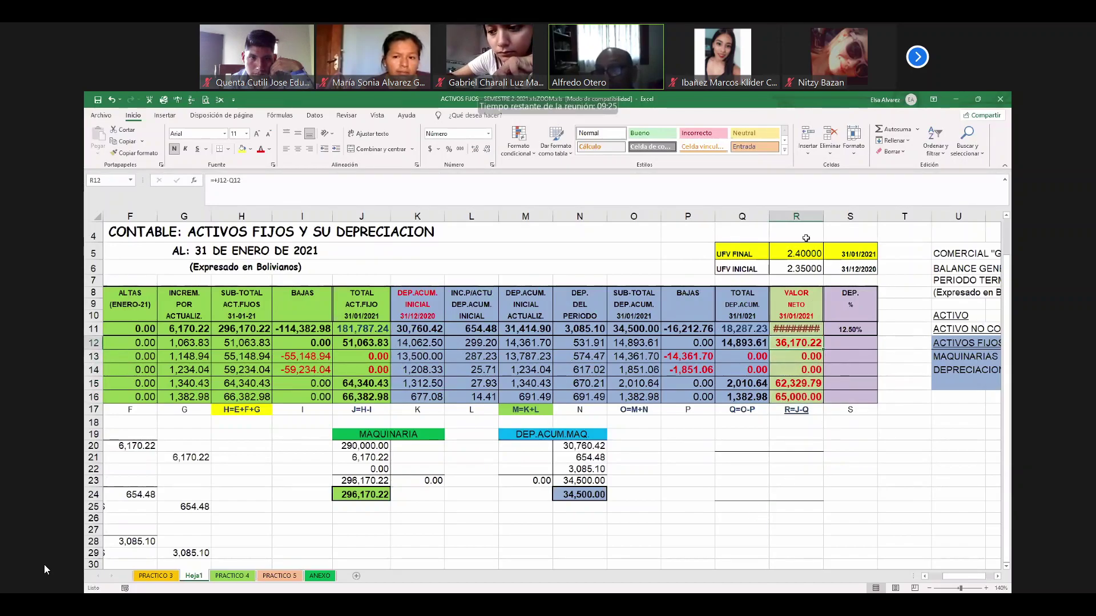
double_click(825, 217)
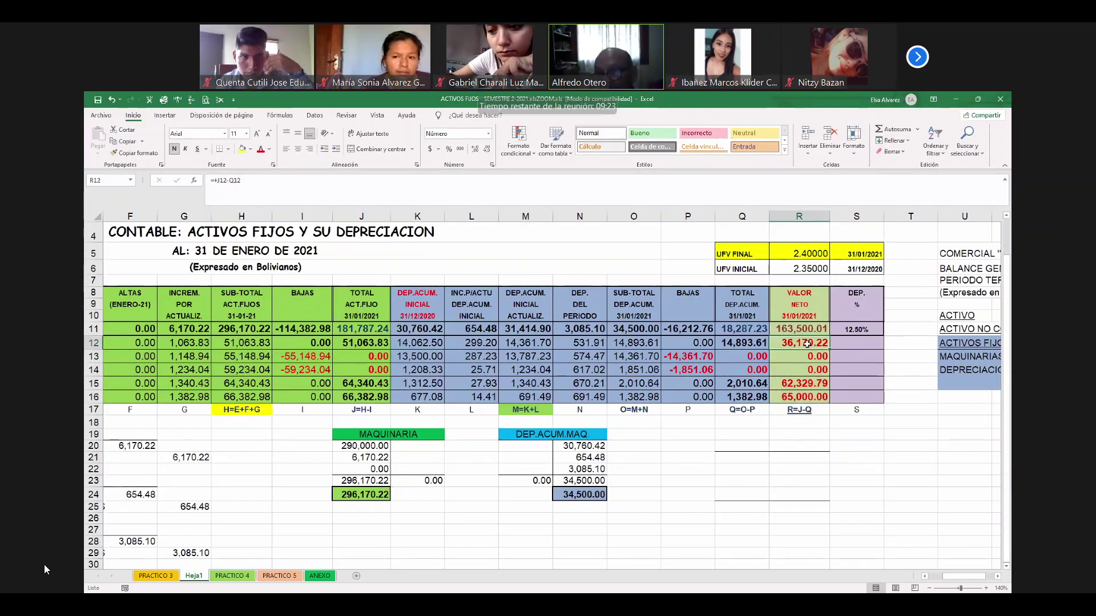
drag(805, 384, 805, 397)
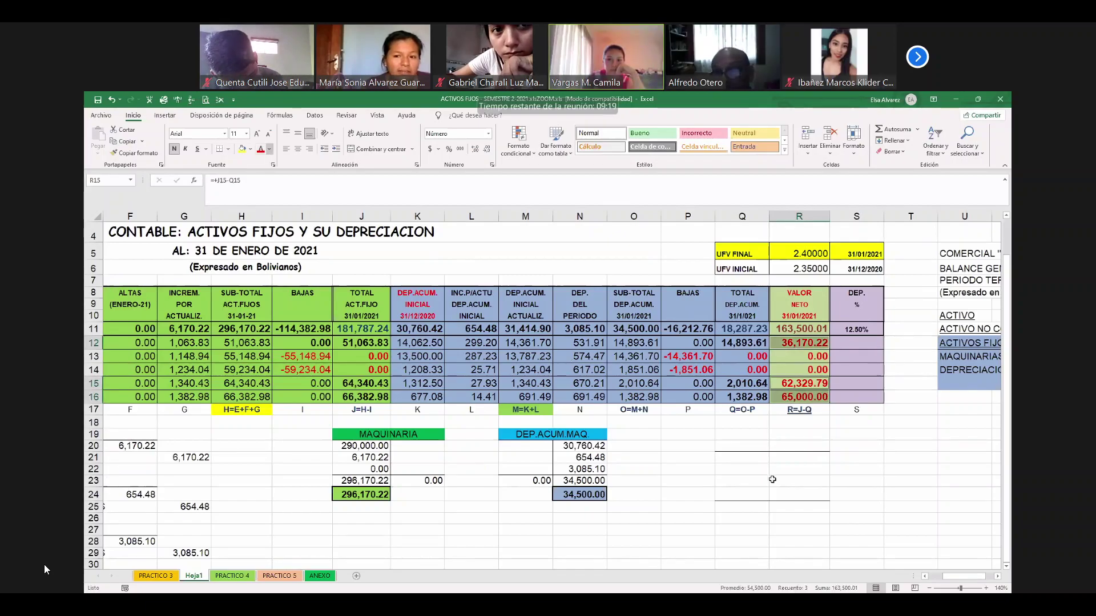
click(742, 446)
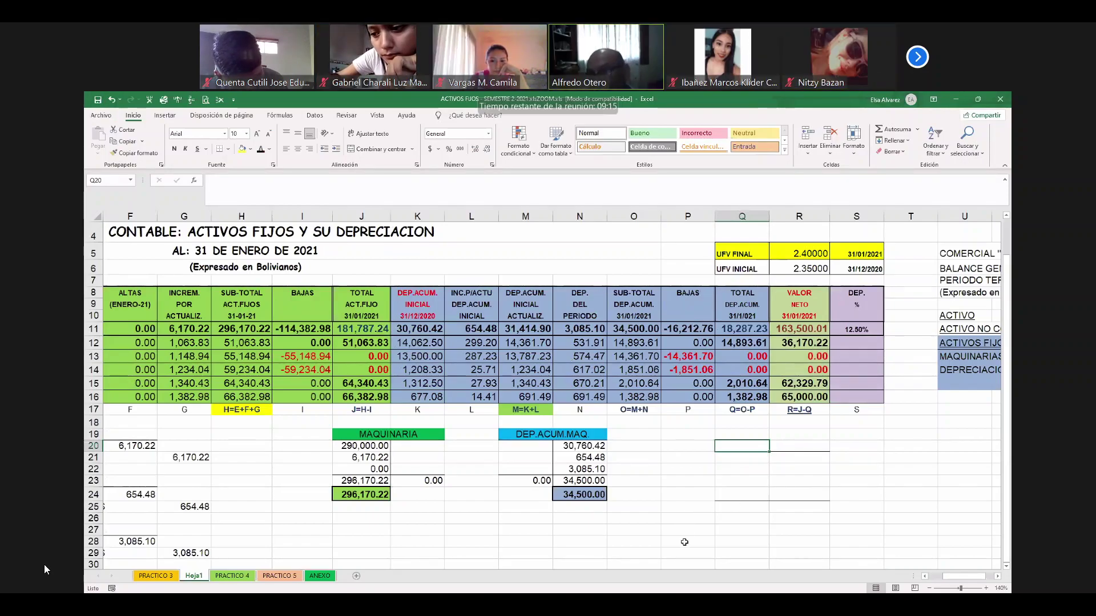
Review MAQUINARIA-2's entries along row 13, from its item cell through the write-off and total accumulated depreciation columns
click(688, 481)
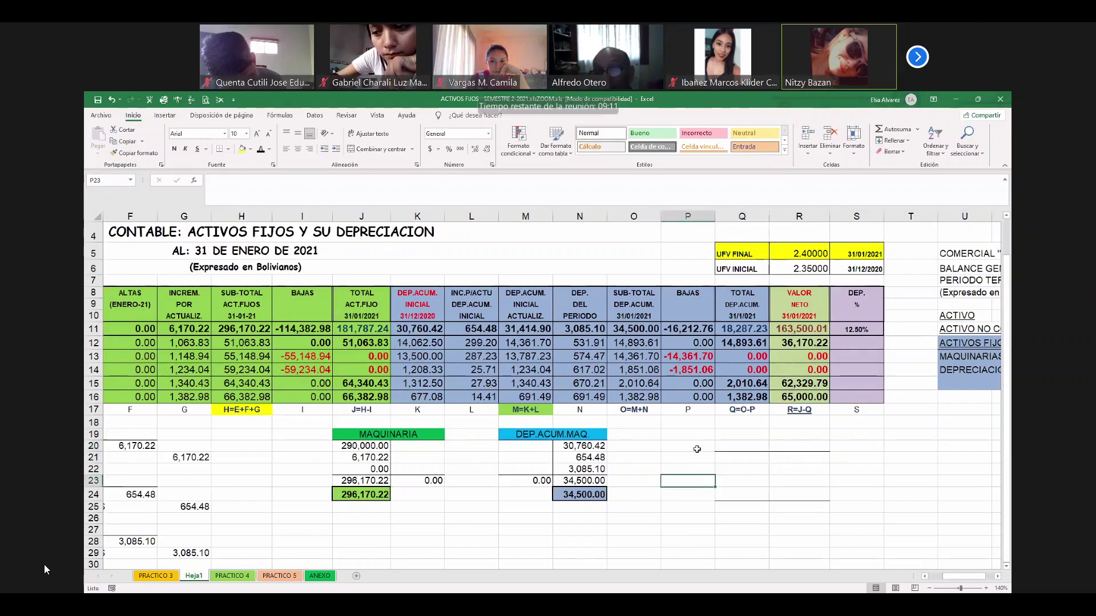
click(702, 434)
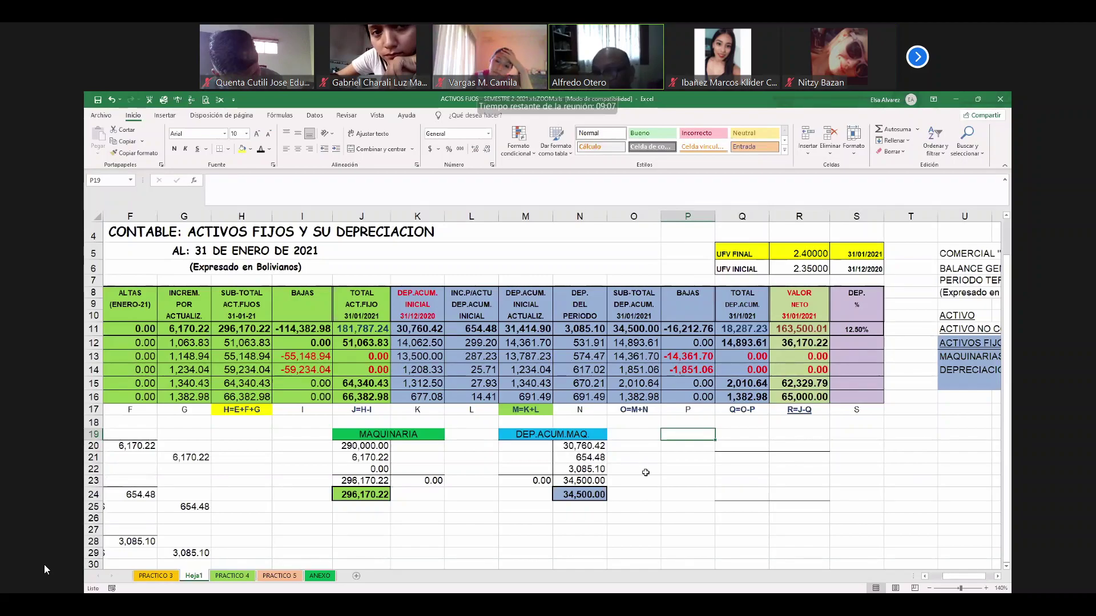
click(532, 357)
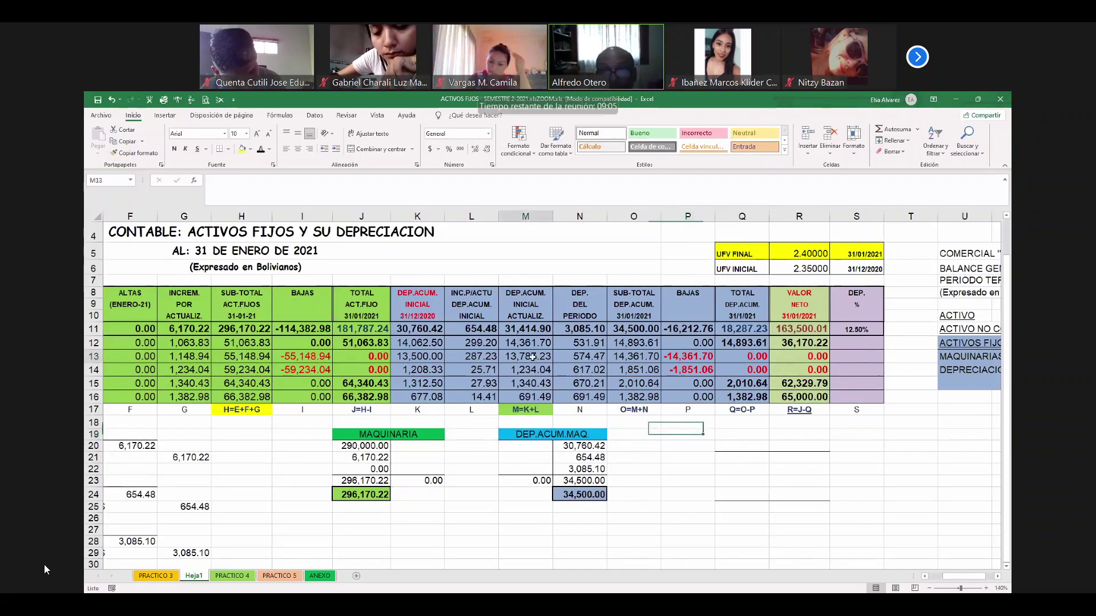
key(Left)
key(Left)
key(Left)
key(Left)
key(Left)
key(Left)
key(Left)
key(Left)
key(Left)
key(Left)
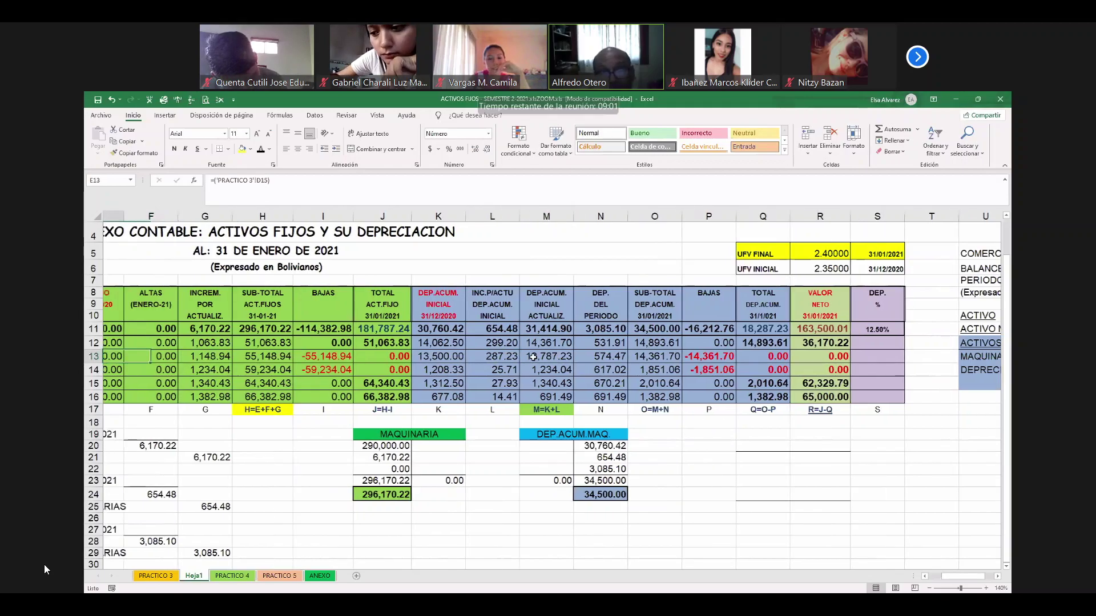
key(Left)
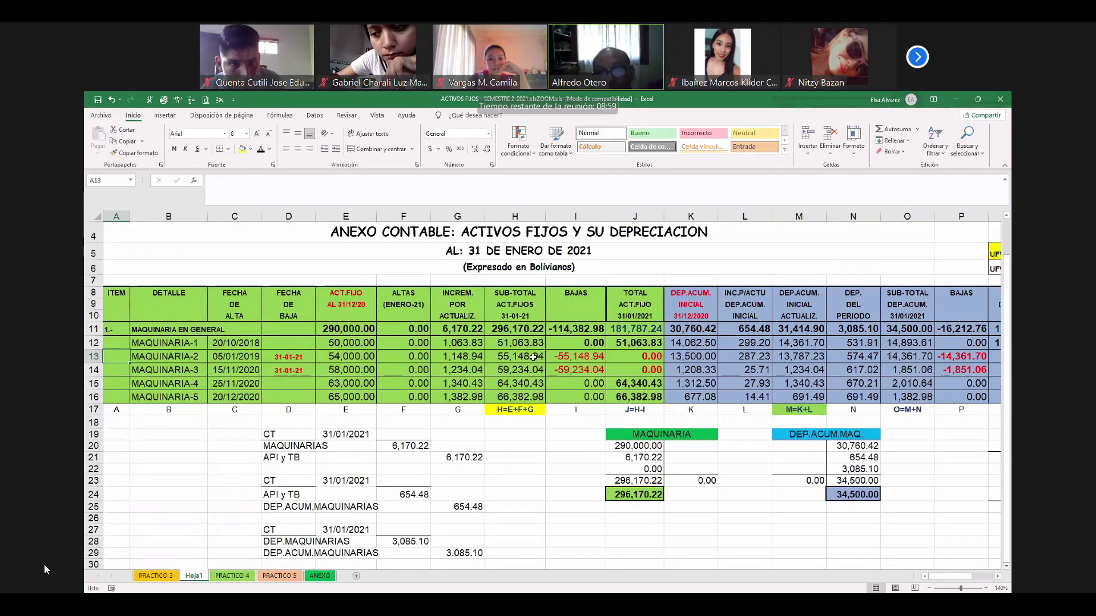
key(Right)
key(Right)
key(Right)
key(Right)
key(Right)
key(Right)
key(Right)
key(Right)
key(Right)
key(Right)
key(Right)
key(Right)
key(Right)
key(Right)
key(Right)
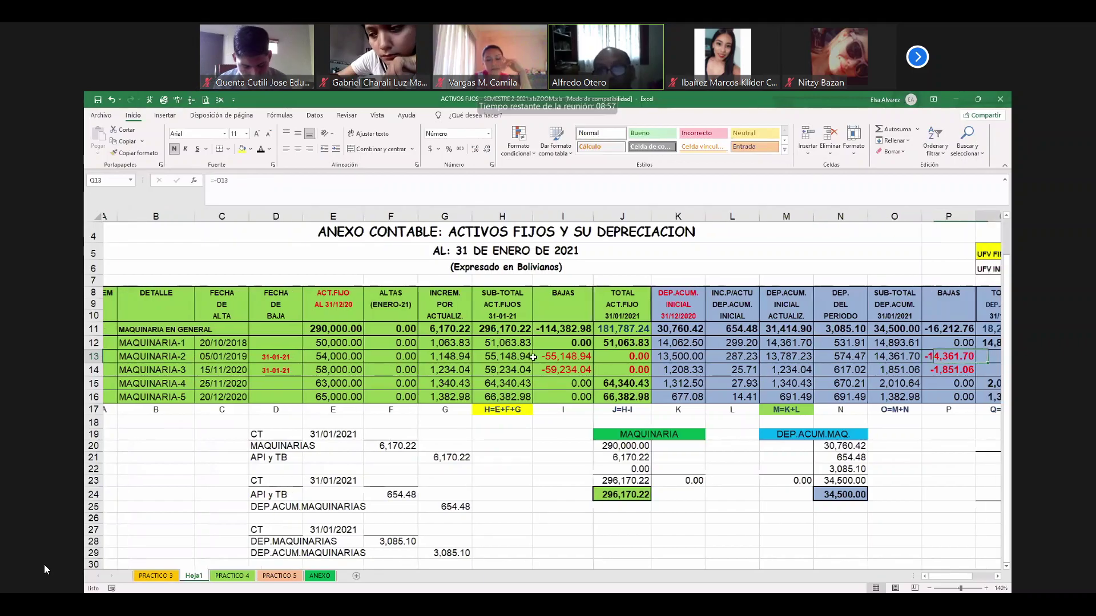
key(Right)
key(Right)
key(Right)
key(Right)
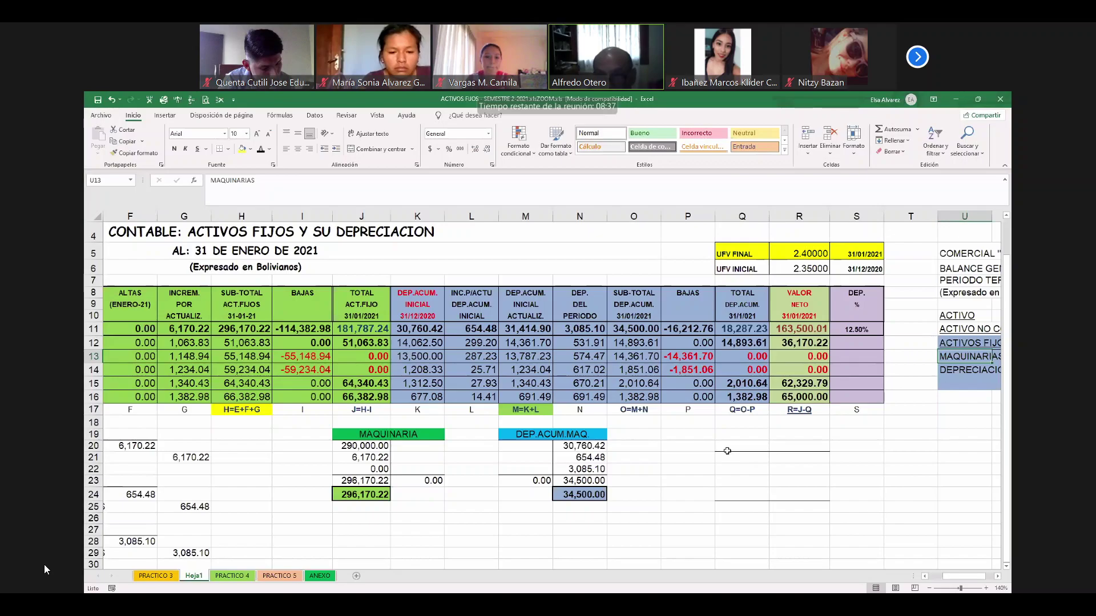
drag(727, 450, 784, 443)
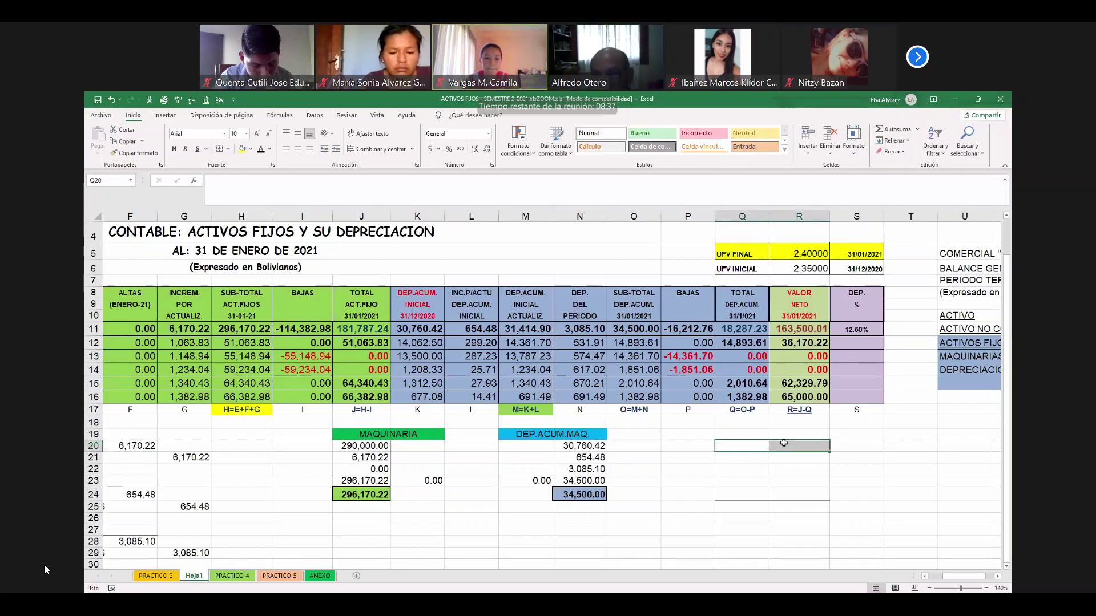
click(135, 153)
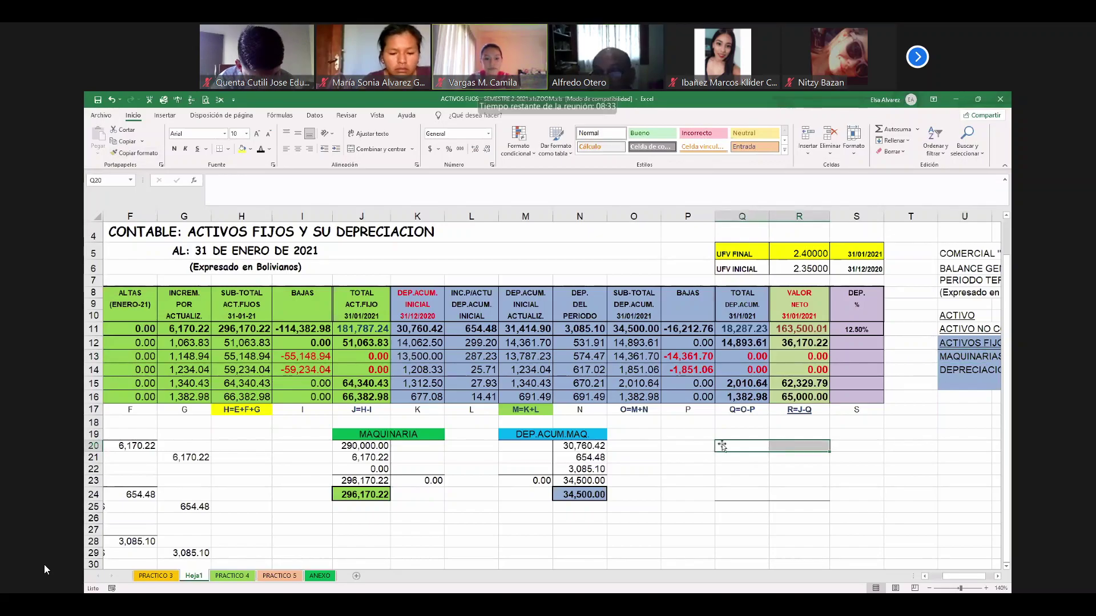
click(722, 447)
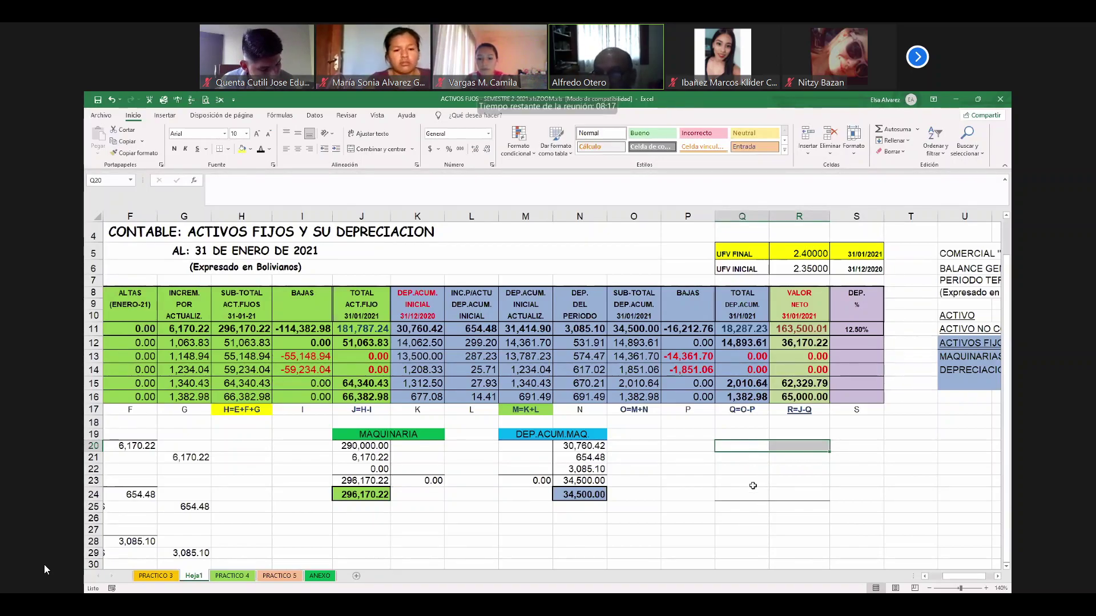
click(744, 450)
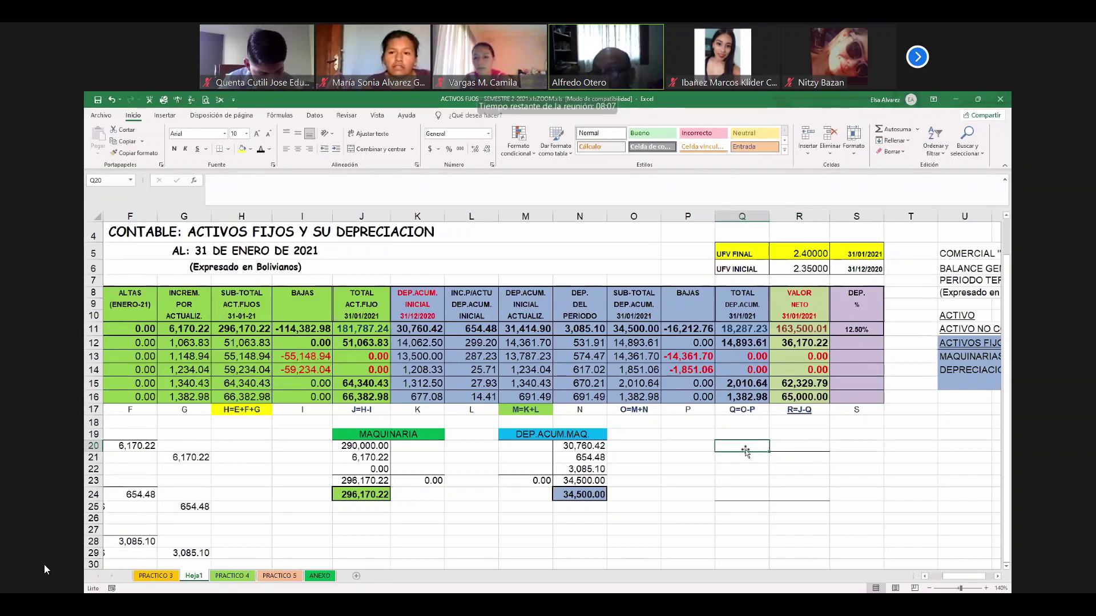
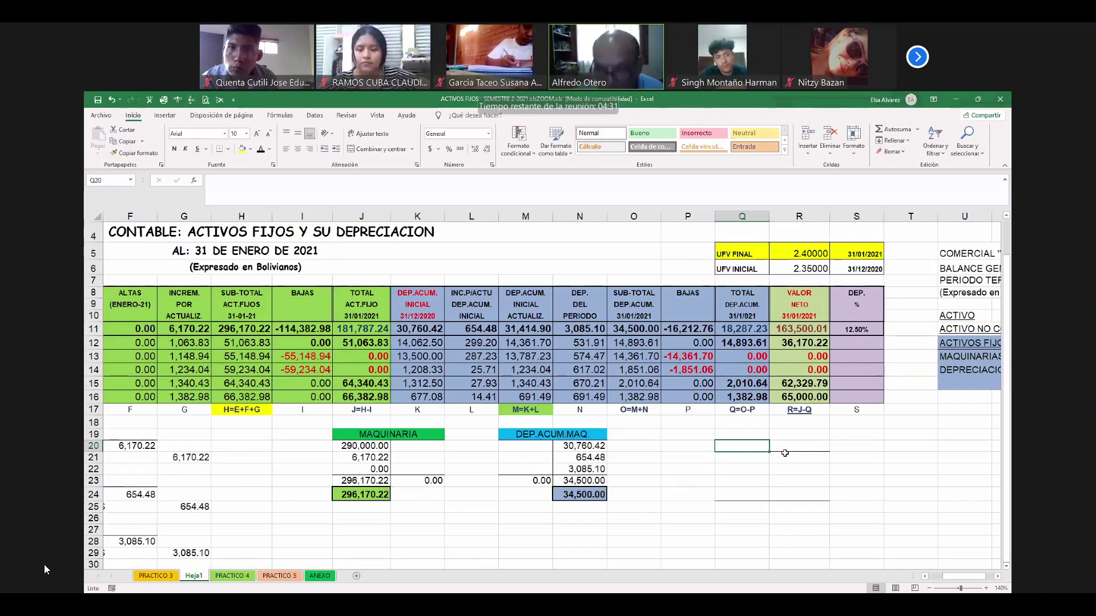
Remove all cell borders from the blank range Q20:R24
key(shift+Down)
key(shift+Right)
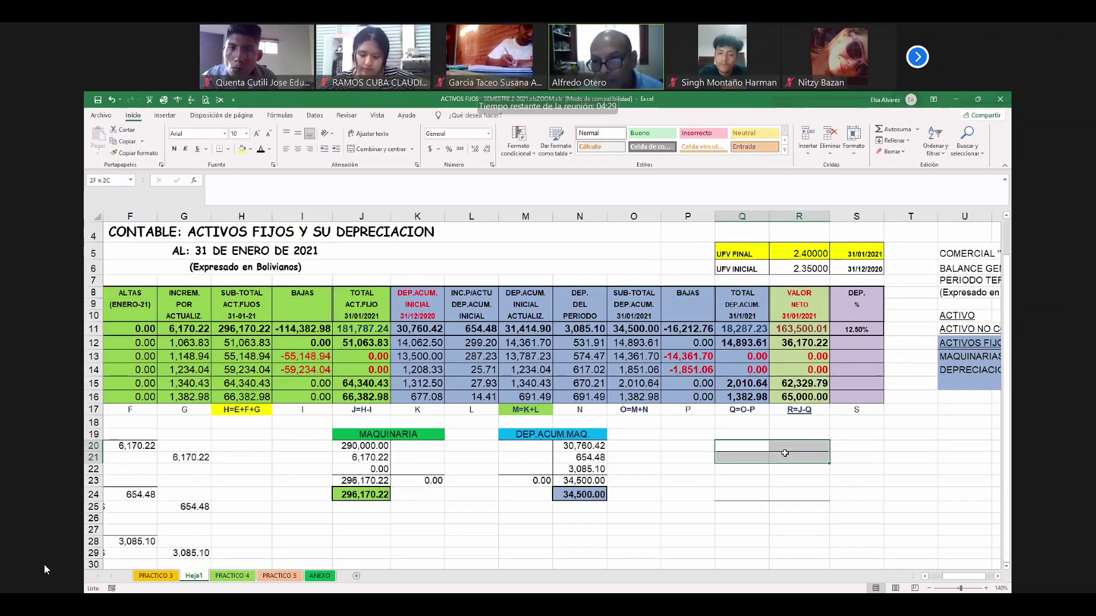
key(shift+Down)
key(shift+Down)
key(shift+Down)
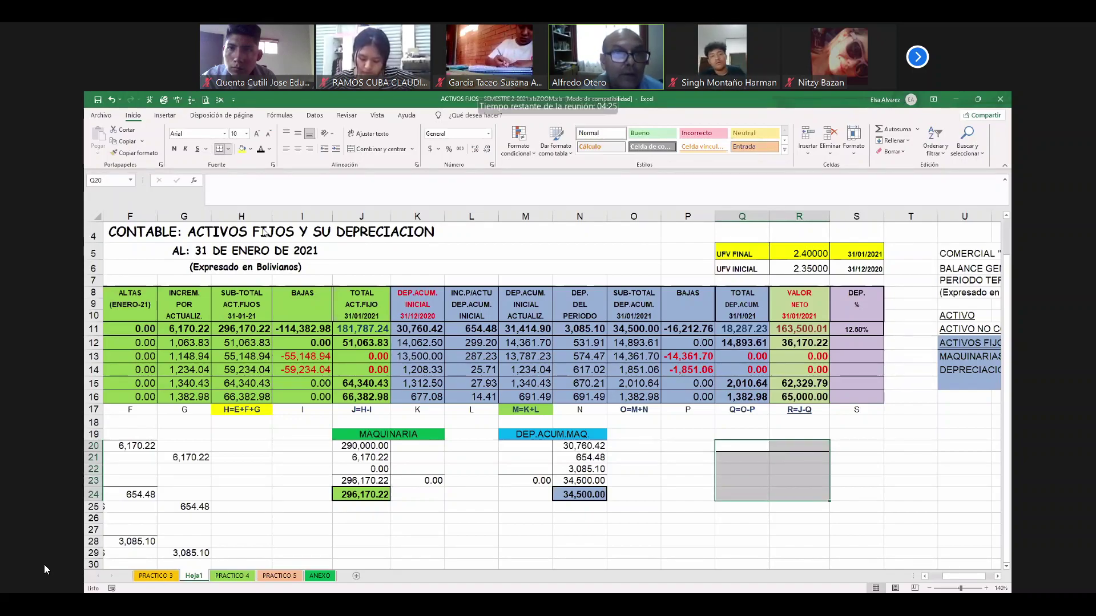
click(227, 149)
click(254, 231)
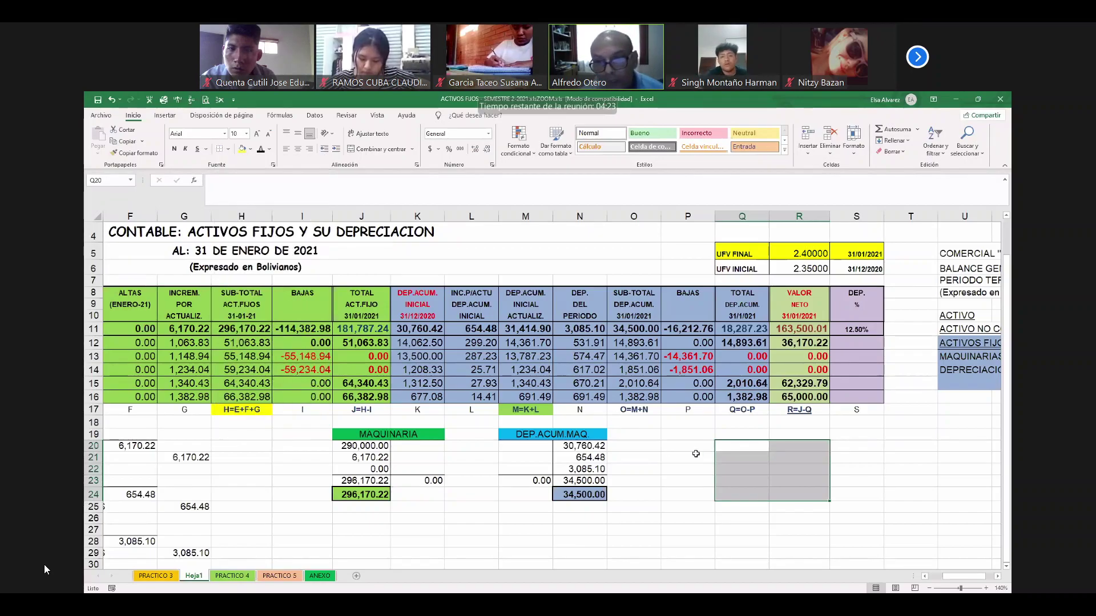
click(739, 469)
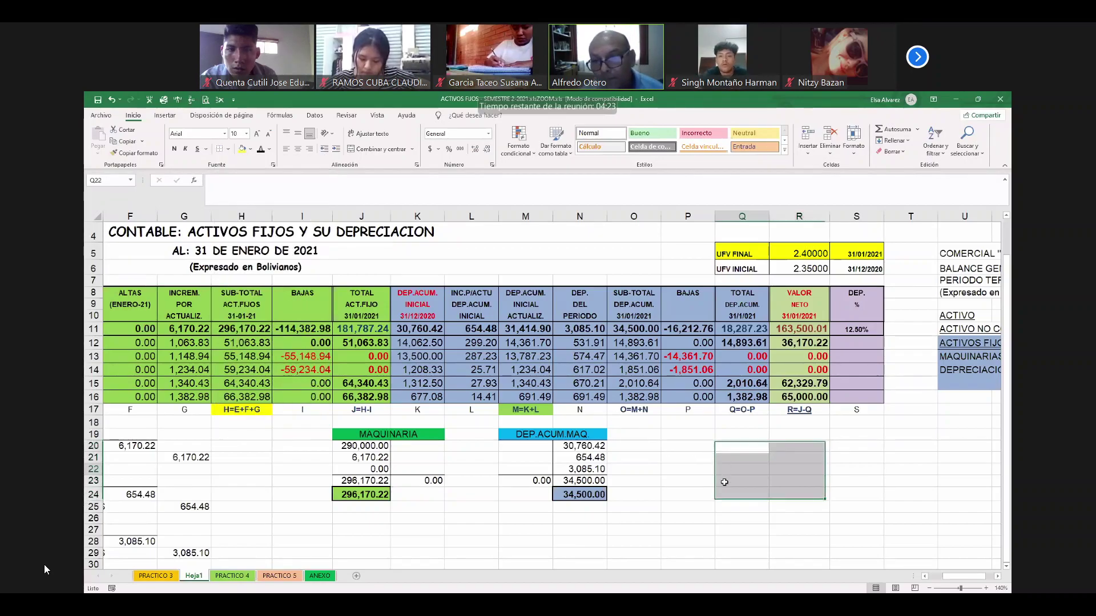
Enter the heading SINIESTRO MAQUINARIA-1 in Q20 and fill Q20:R20 yellow
click(732, 447)
text(SI)
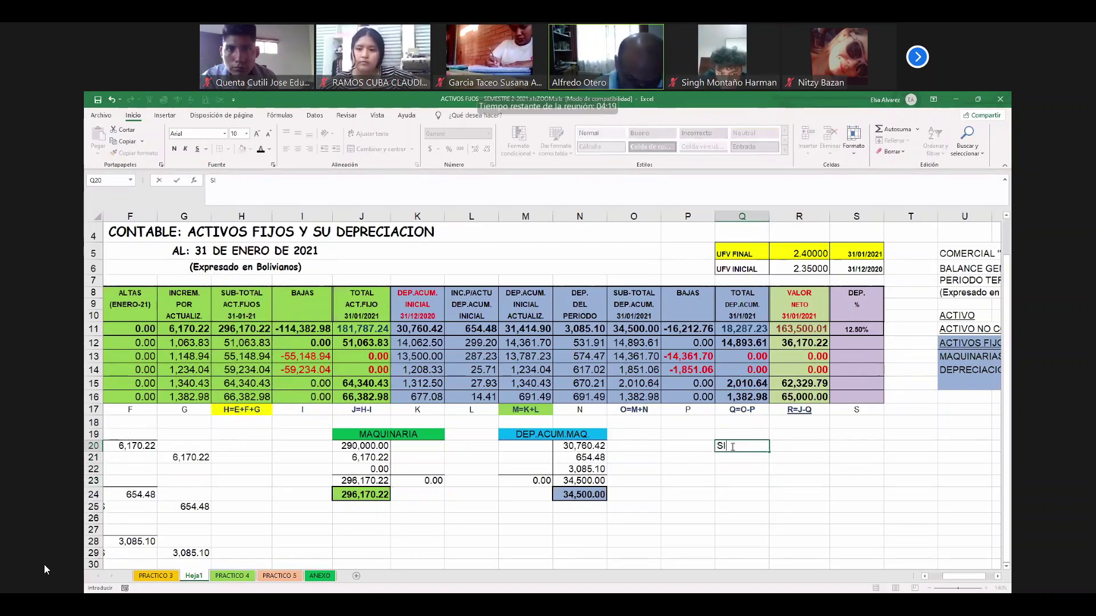
text(NIESTRO MAQ)
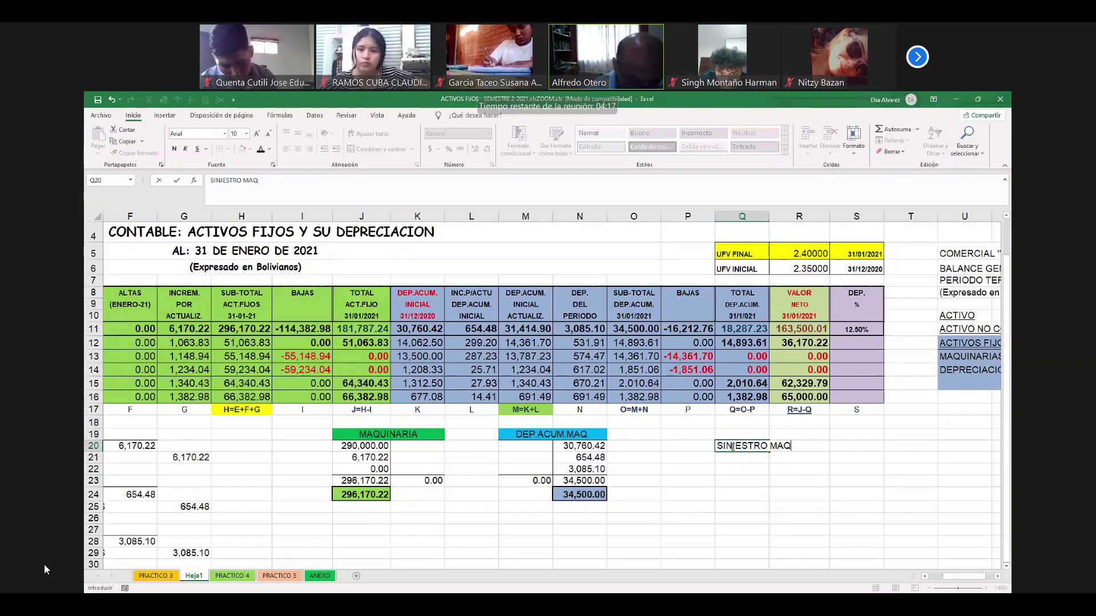
text(UINARIA-1)
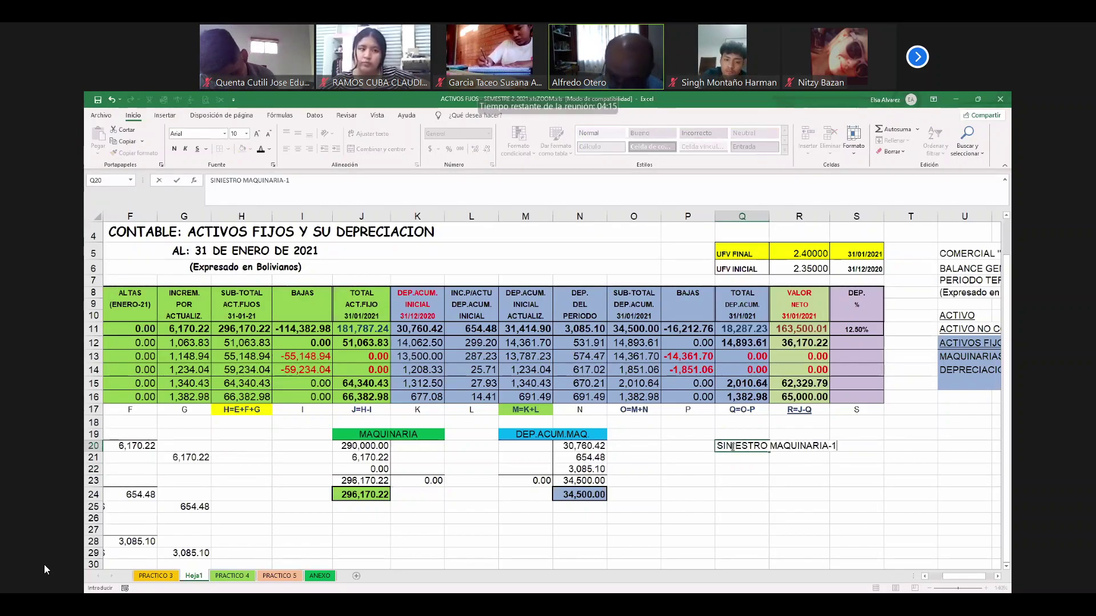
key(Return)
drag(731, 446, 799, 446)
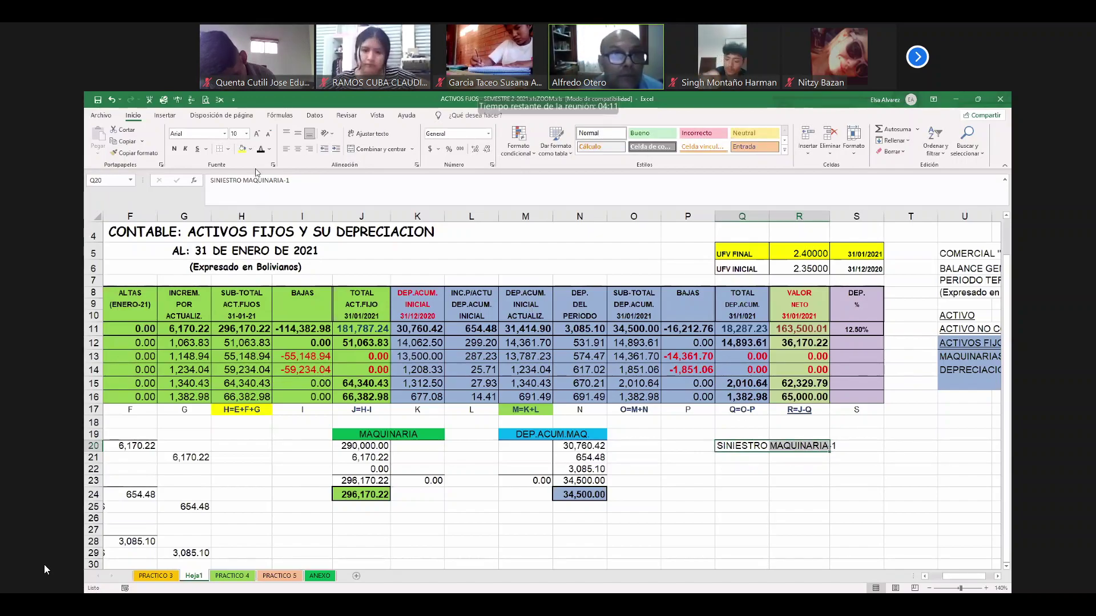
click(242, 148)
click(742, 518)
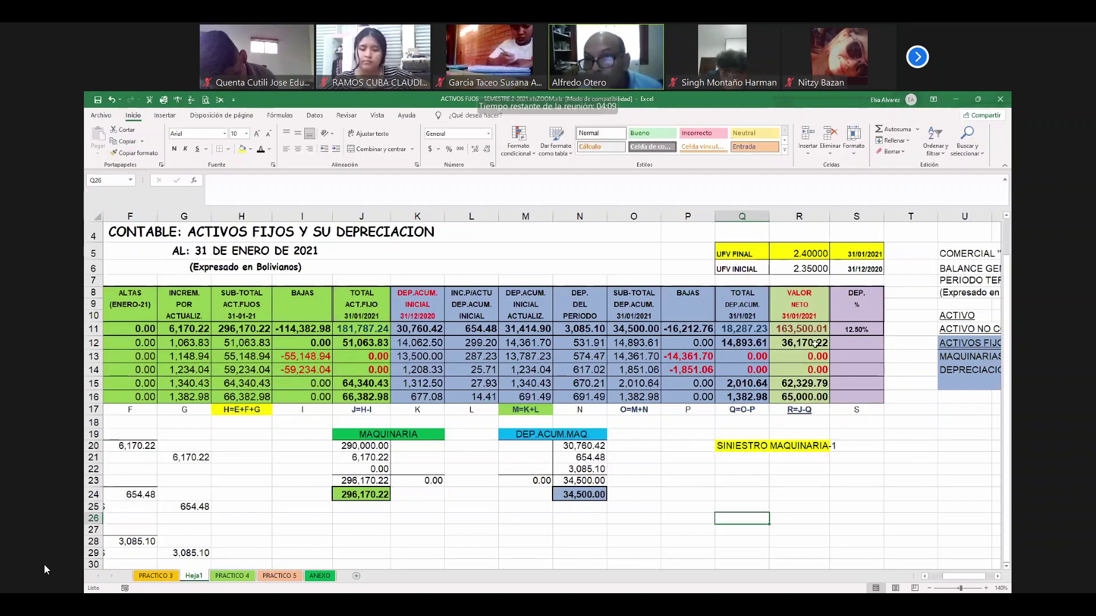
Widen column Q slightly and change the heading in Q20 to SINIESTRO MAQUINARIA-2
drag(770, 217, 775, 217)
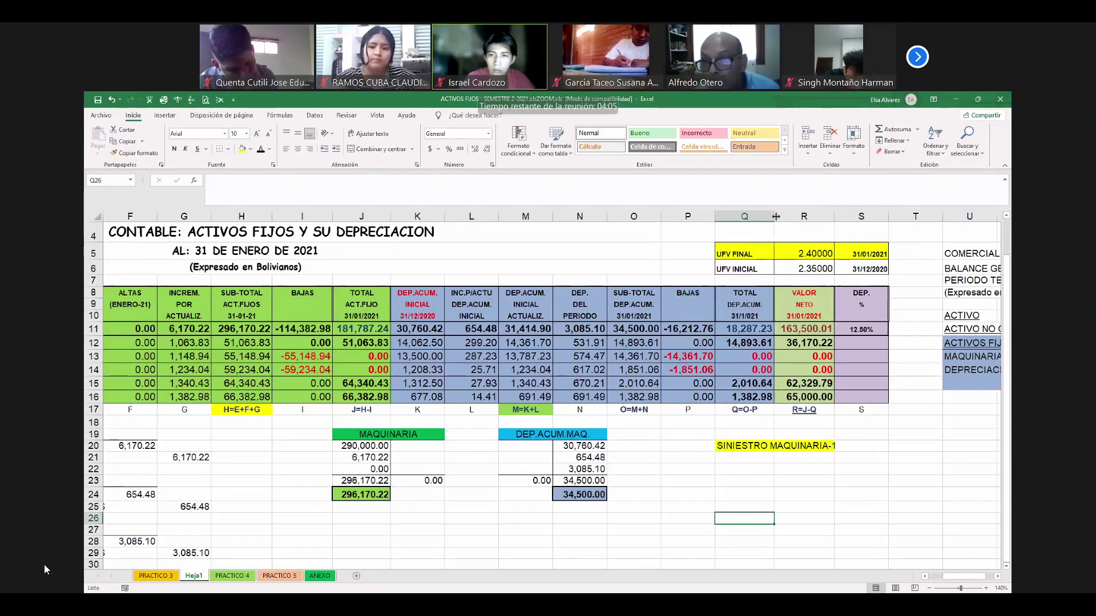
click(736, 448)
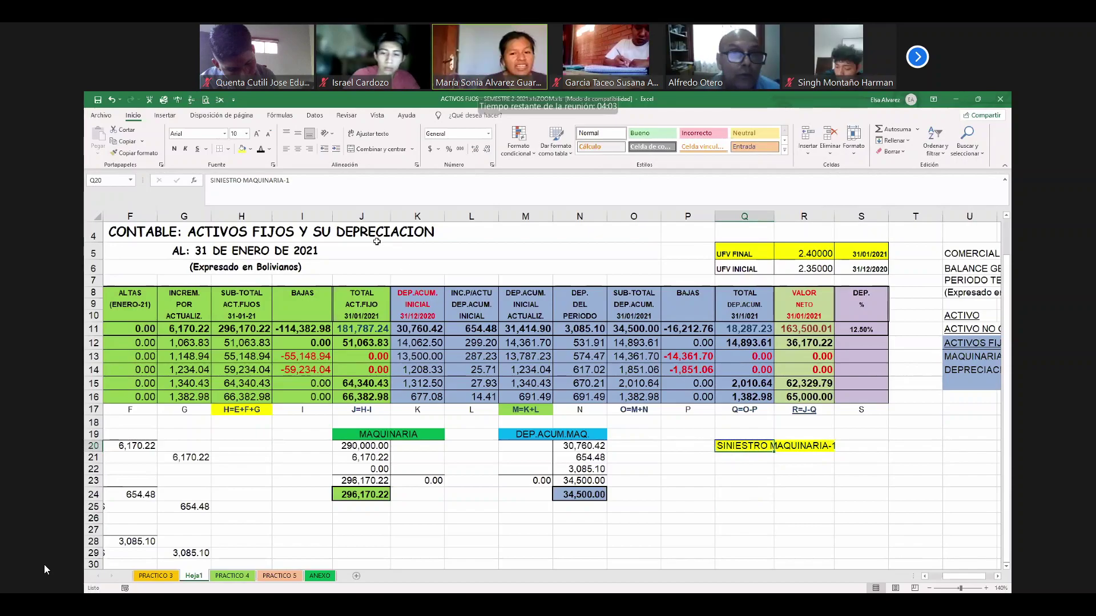
click(344, 192)
key(BackSpace)
text(2)
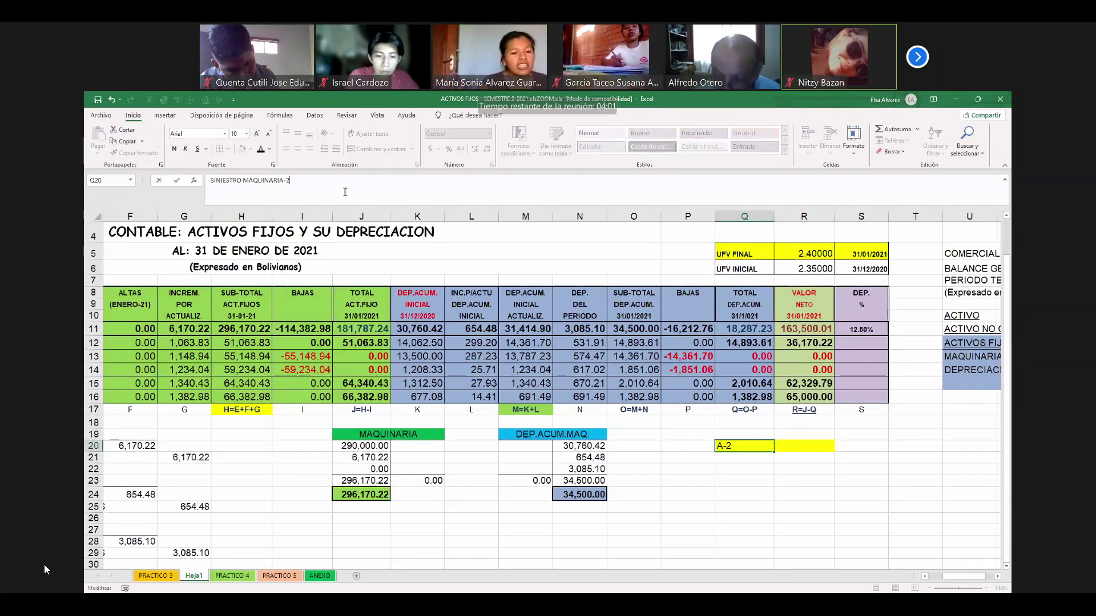
key(Return)
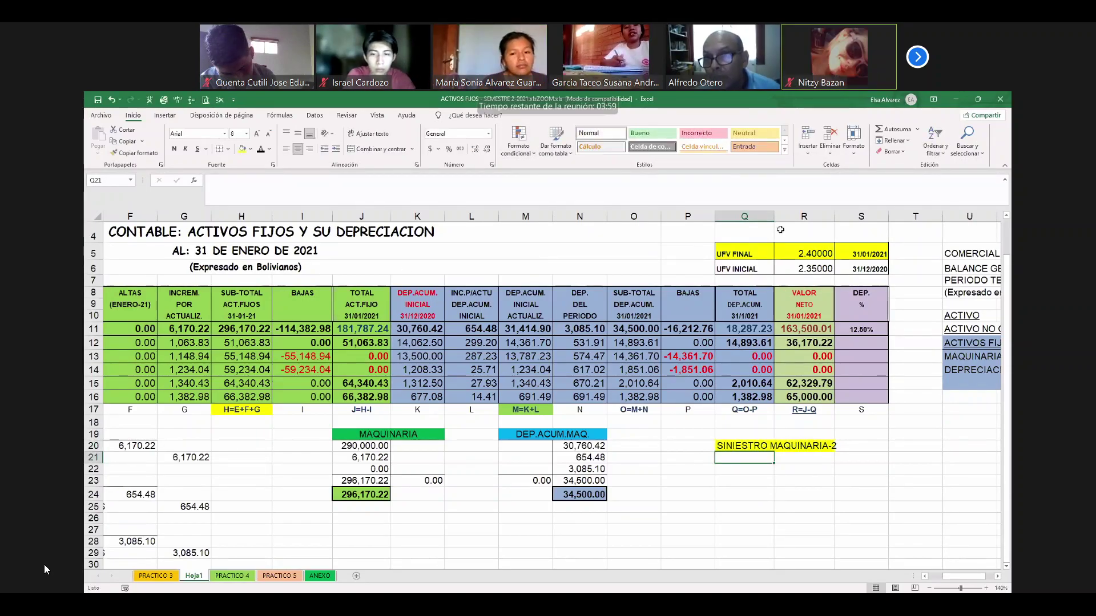
drag(774, 219, 777, 219)
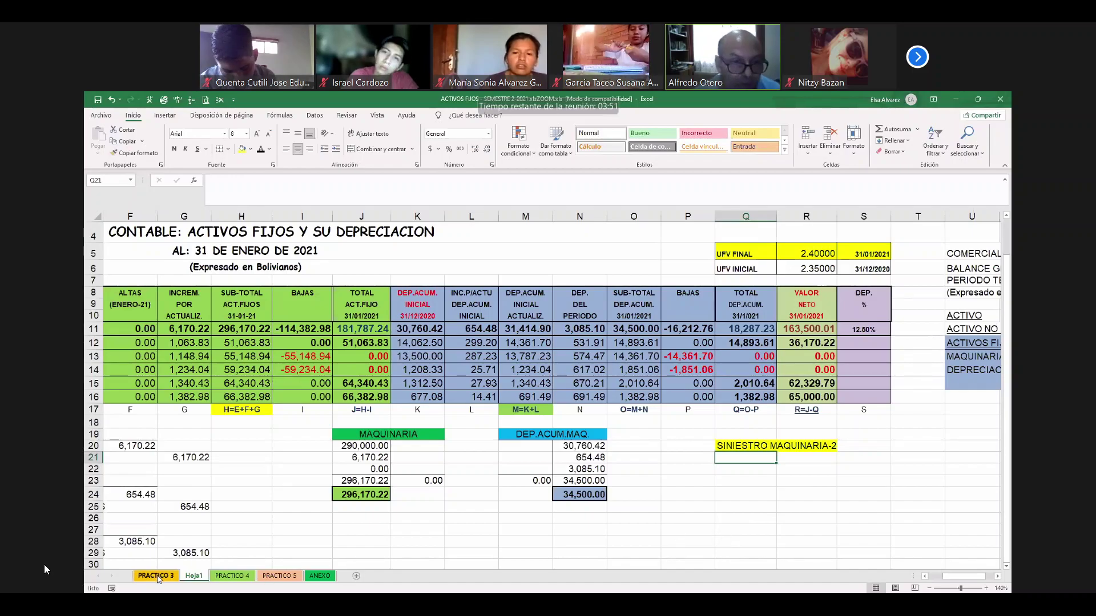
Enter the label VALOR ACTUALIZADO in Q21 and left-align Q21:Q23
key(ctrl+Page_Up)
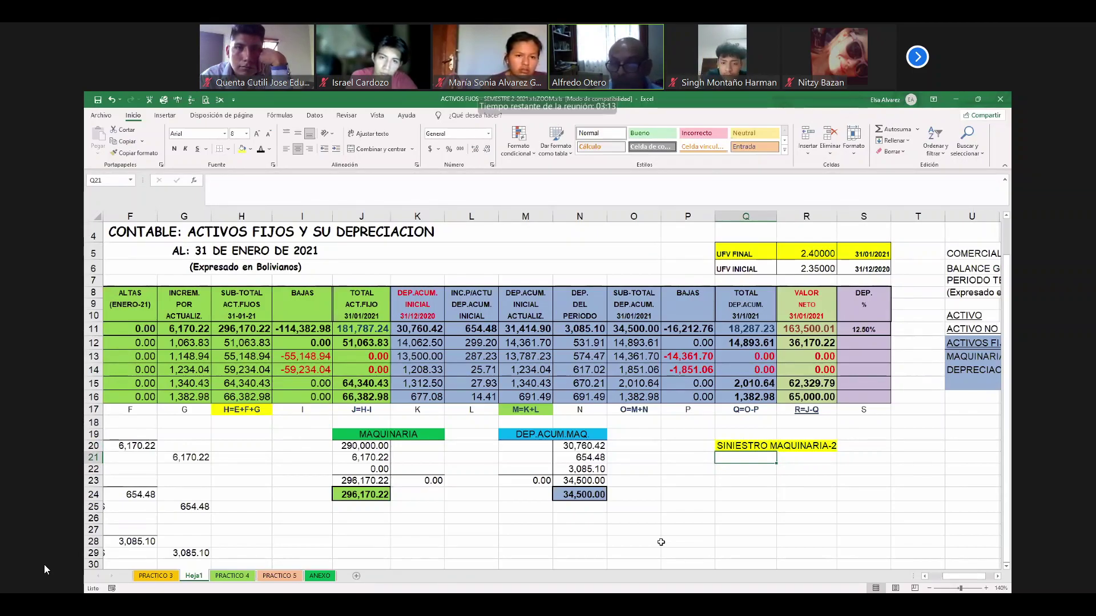
text(VAL)
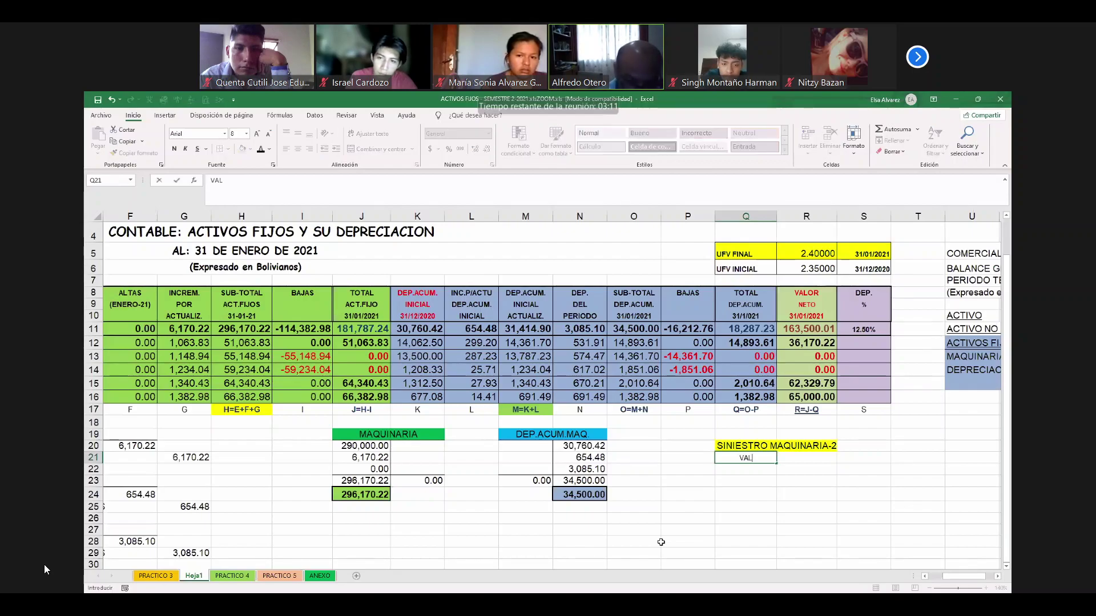
text(OR ACTUA)
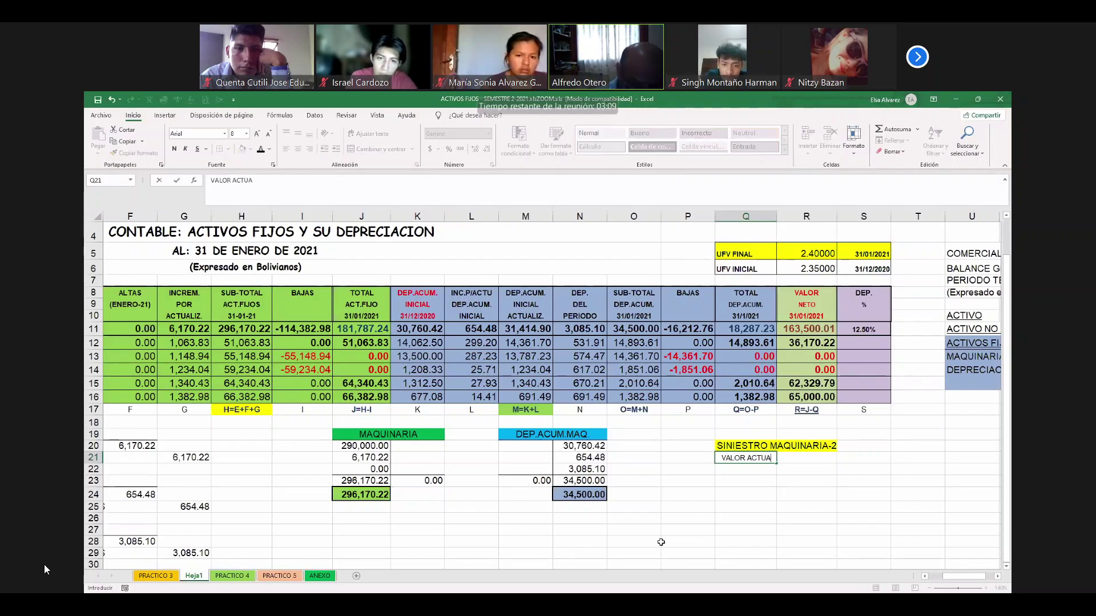
text(LIZADO)
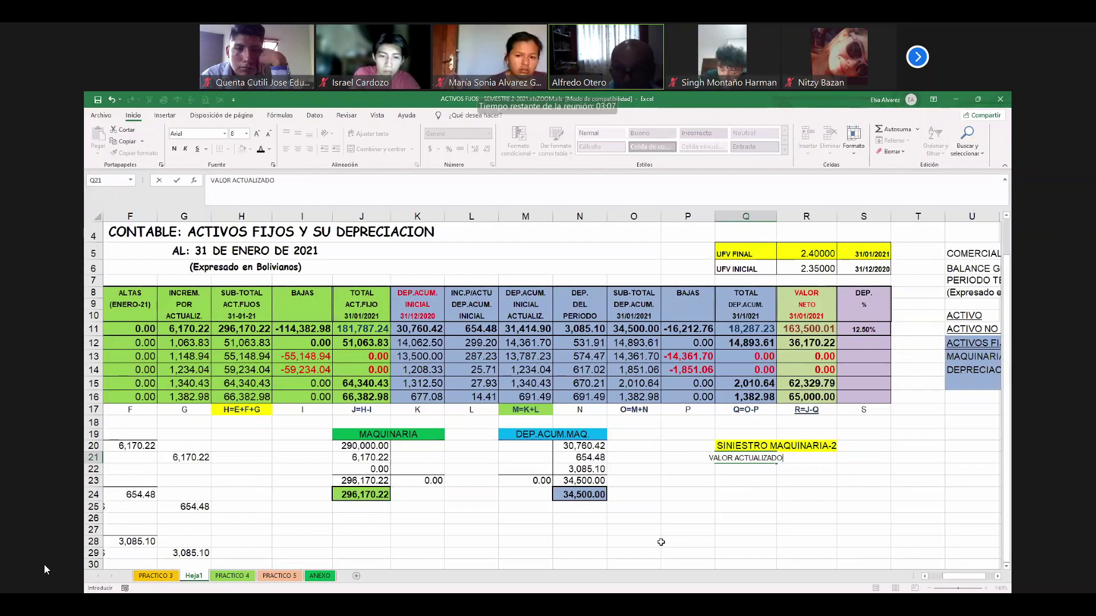
key(shift+Down)
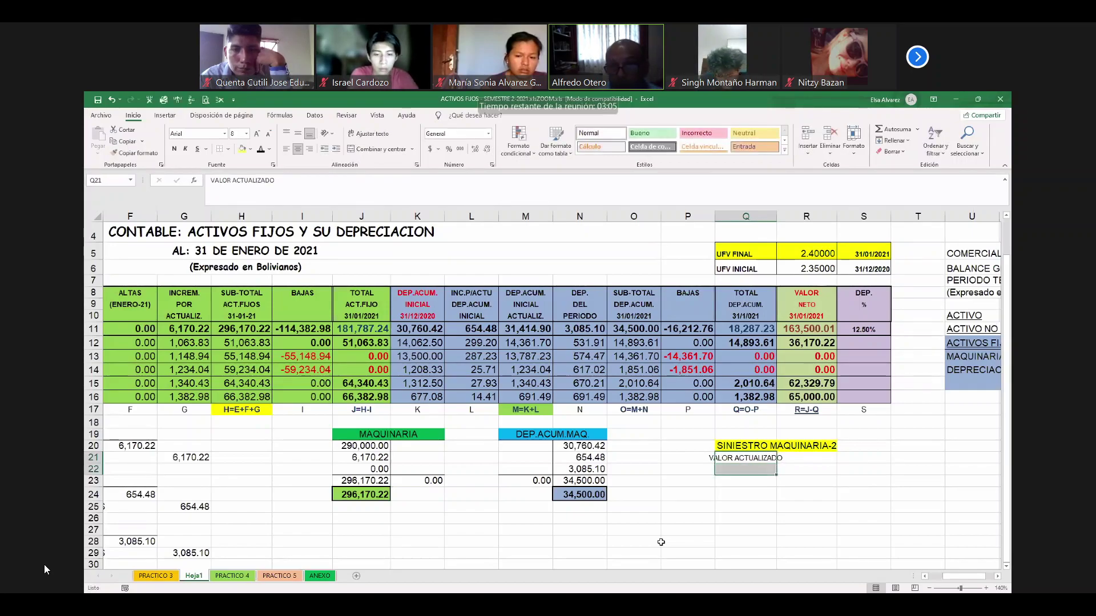
key(shift+Down)
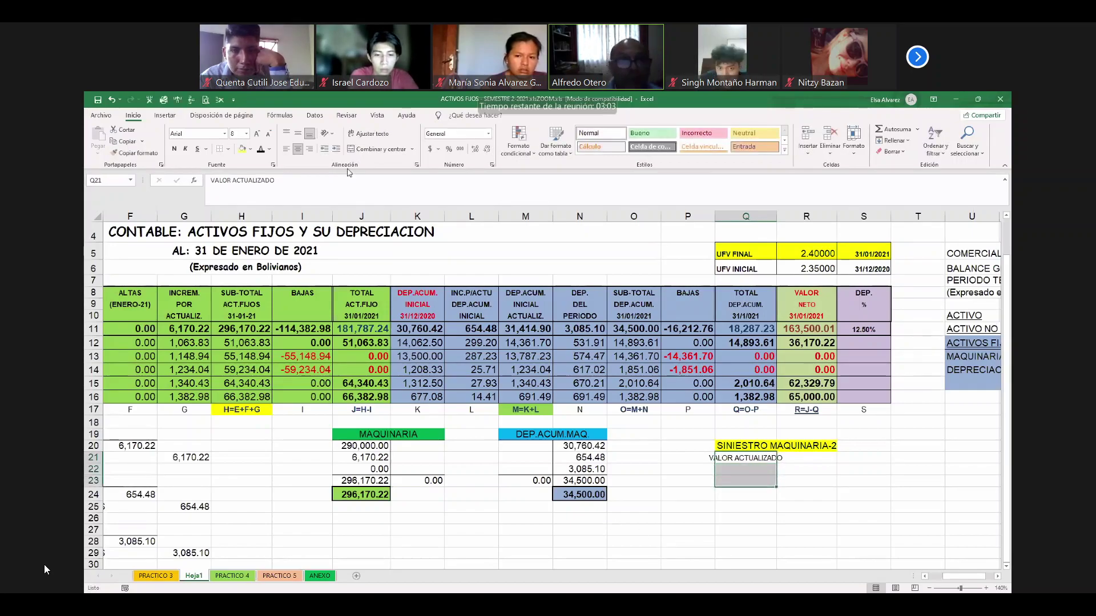
click(286, 150)
key(Right)
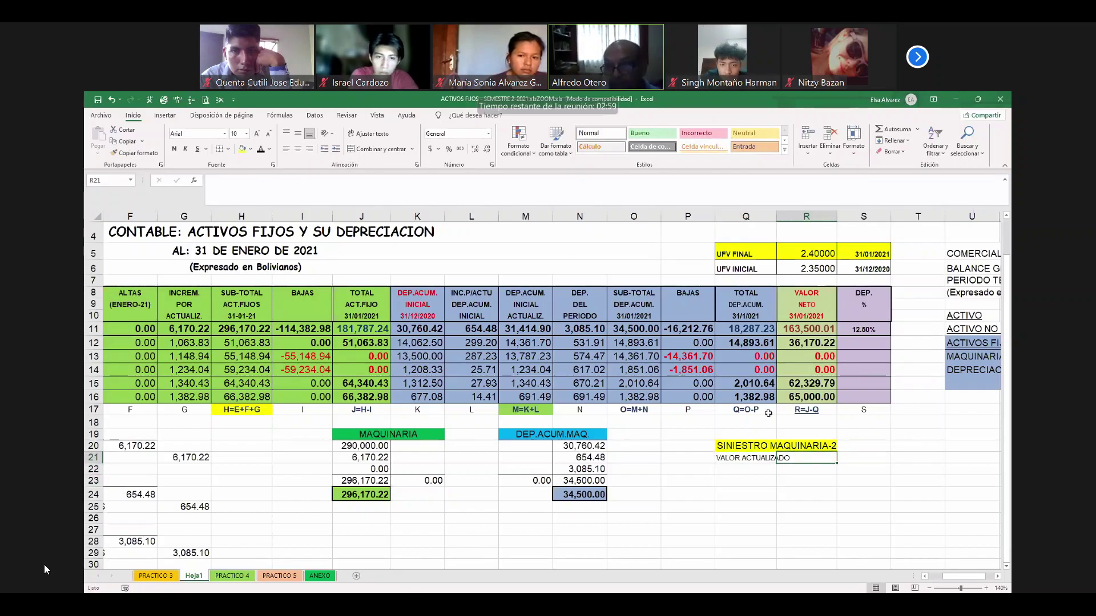
Enter the label DEP.ACUMULADA in Q22 and set the font size of Q21 to 10
key(Down)
key(Left)
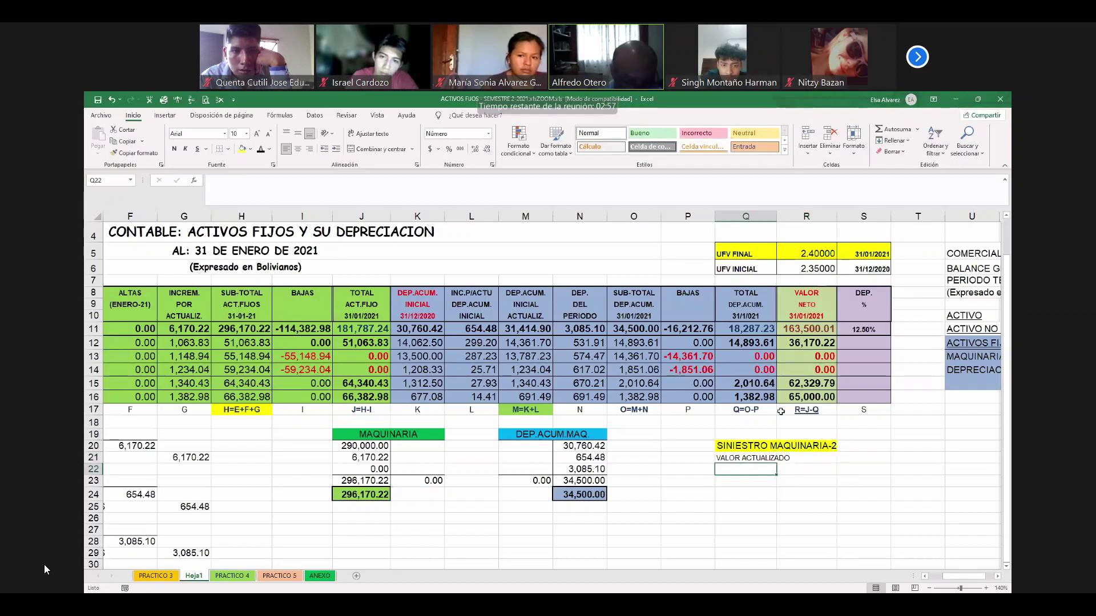
text(DEP.AC)
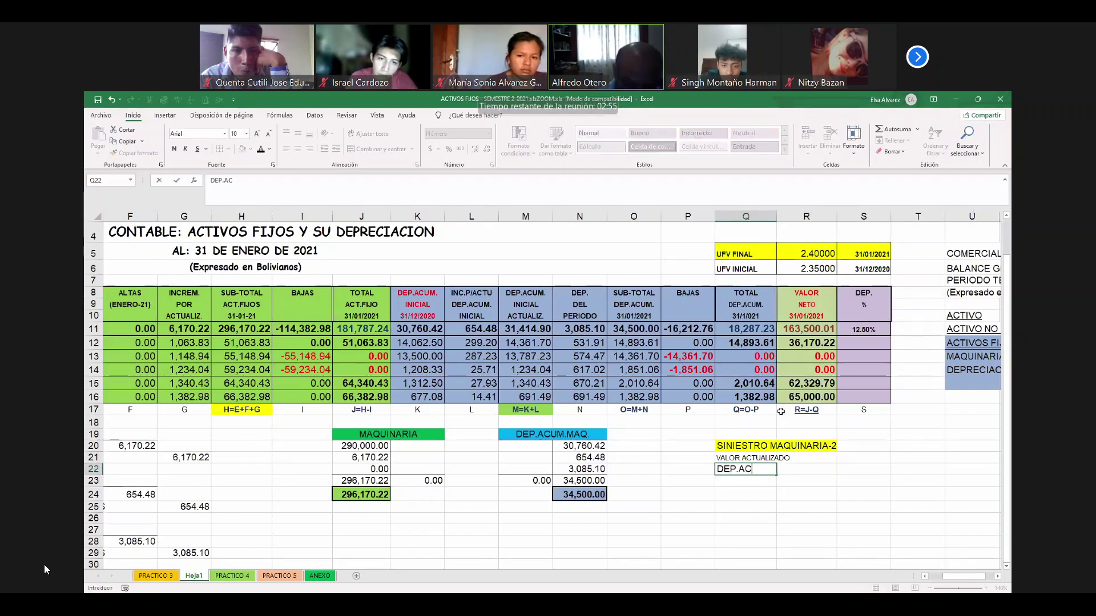
text(UMULADA)
key(Return)
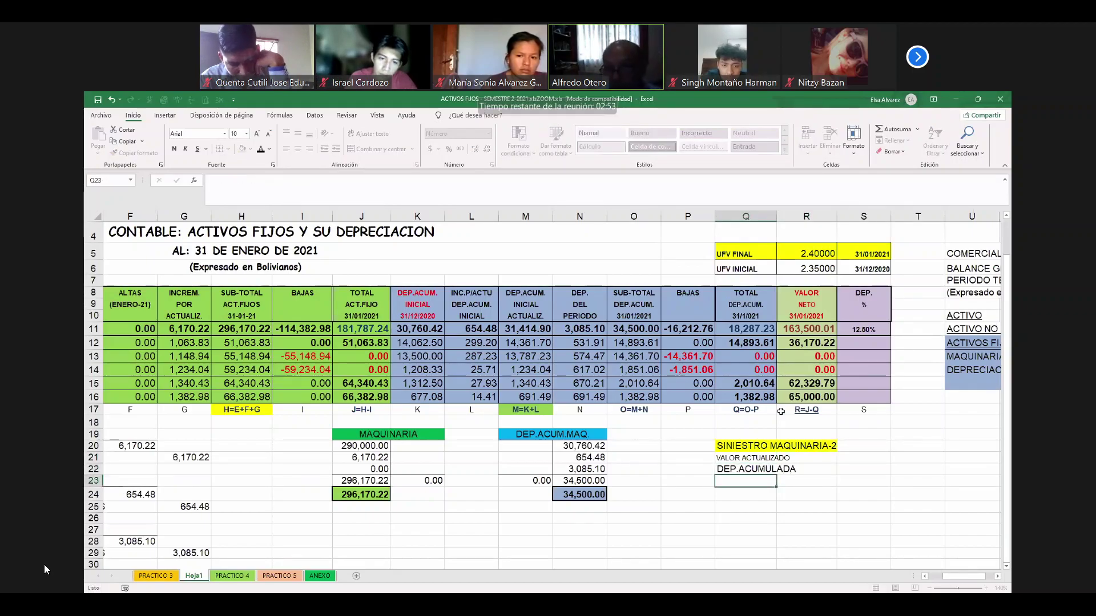
key(Up)
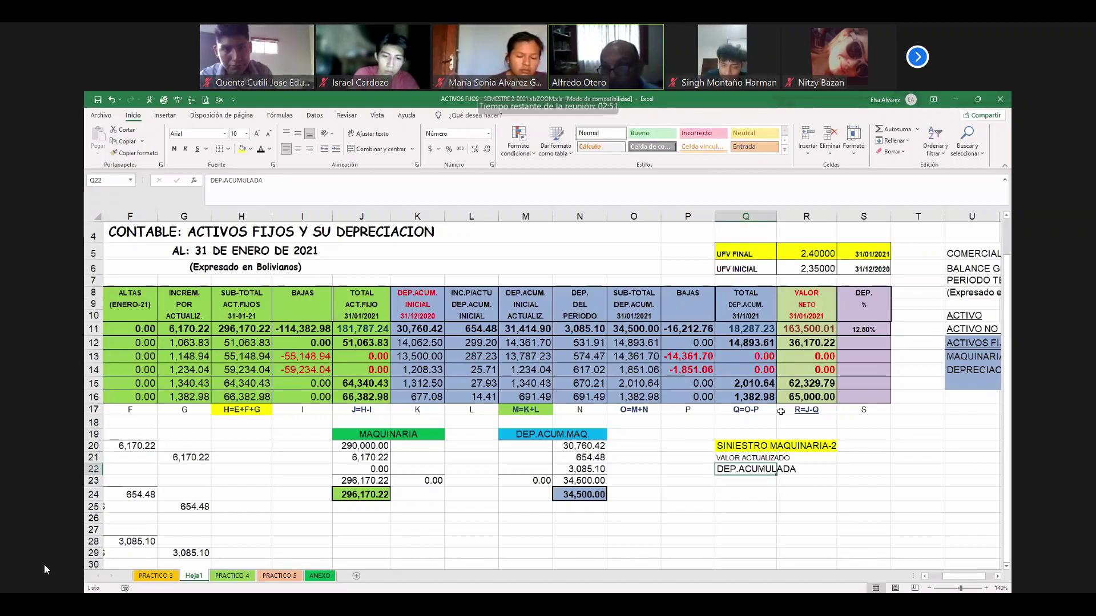
key(Up)
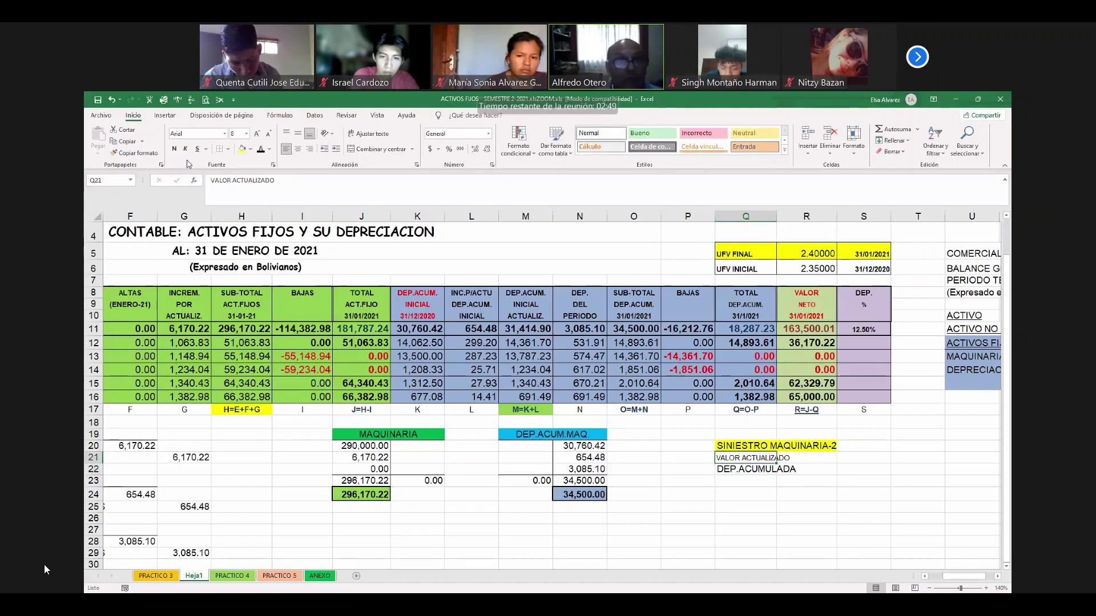
click(248, 134)
click(238, 166)
Enter +H13 in S21 for the updated value and -O13 in S22 for the accumulated depreciation
click(862, 457)
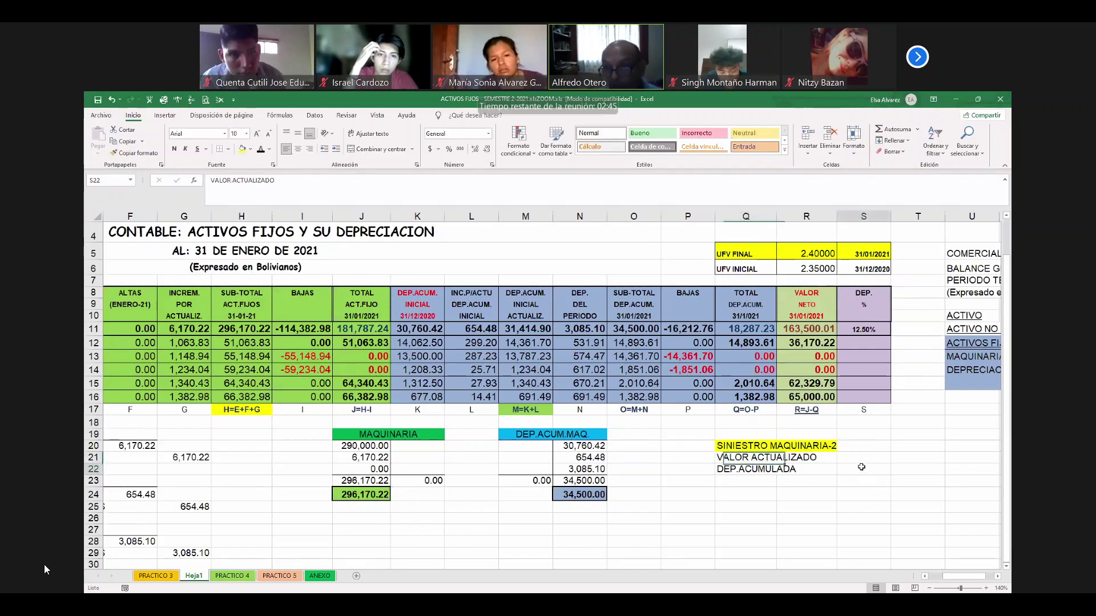
text(+)
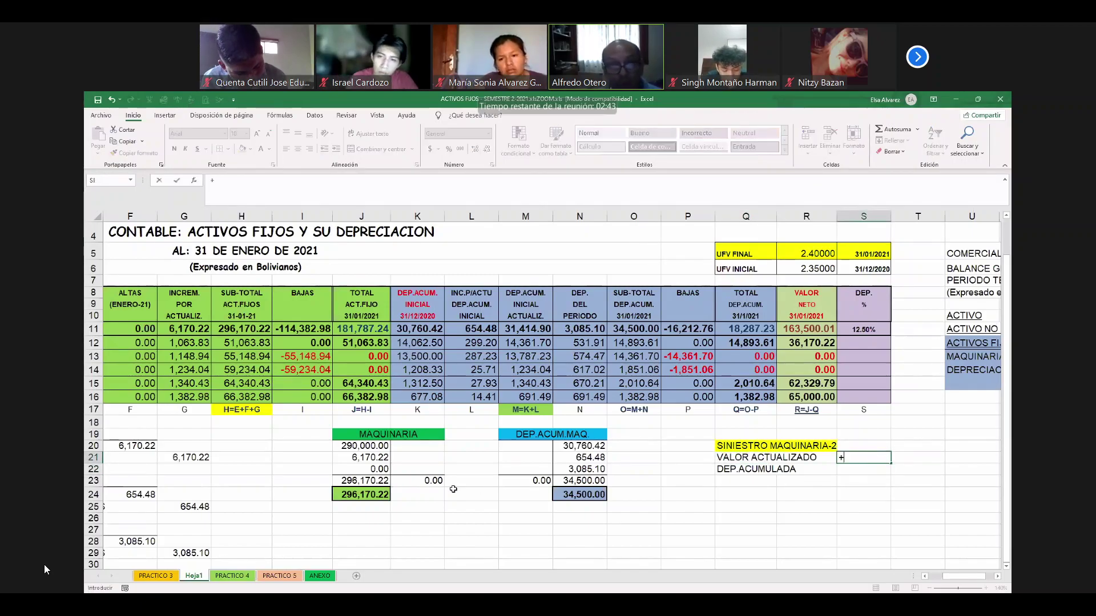
click(245, 356)
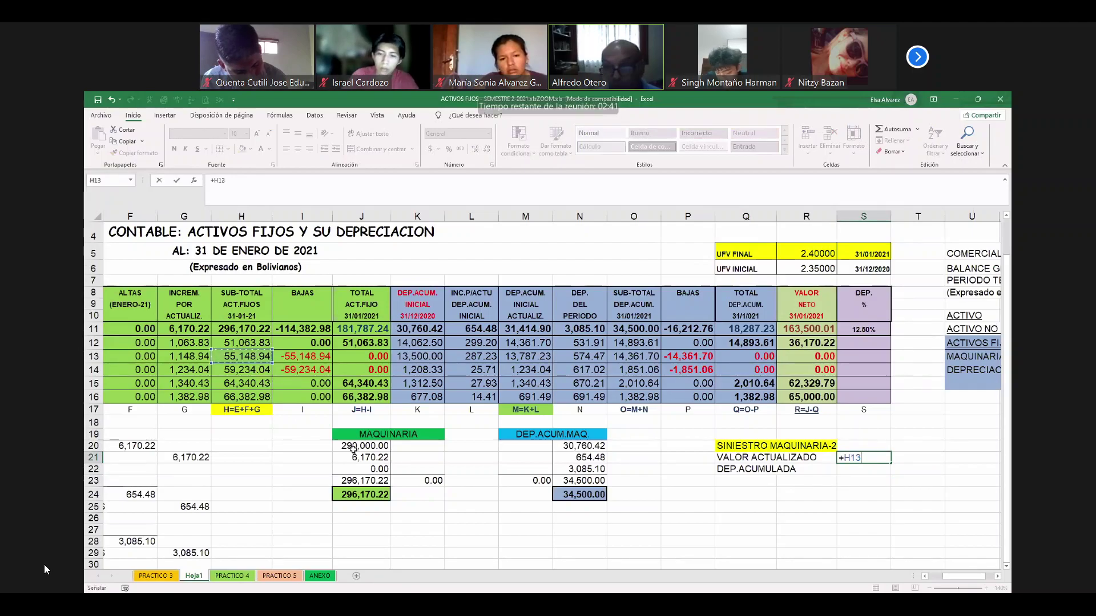
key(Return)
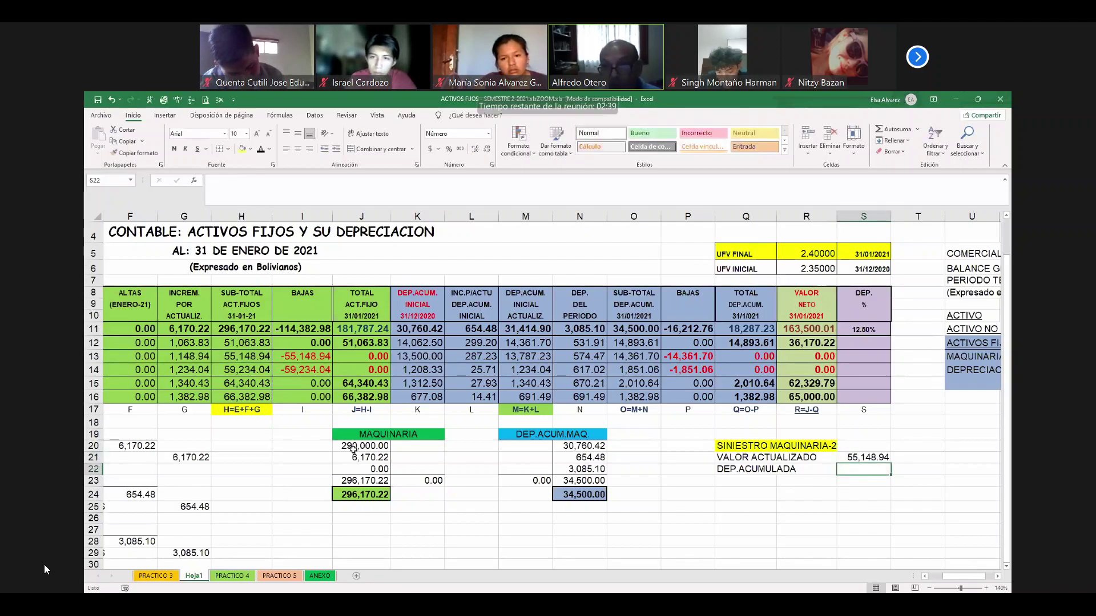
text(-)
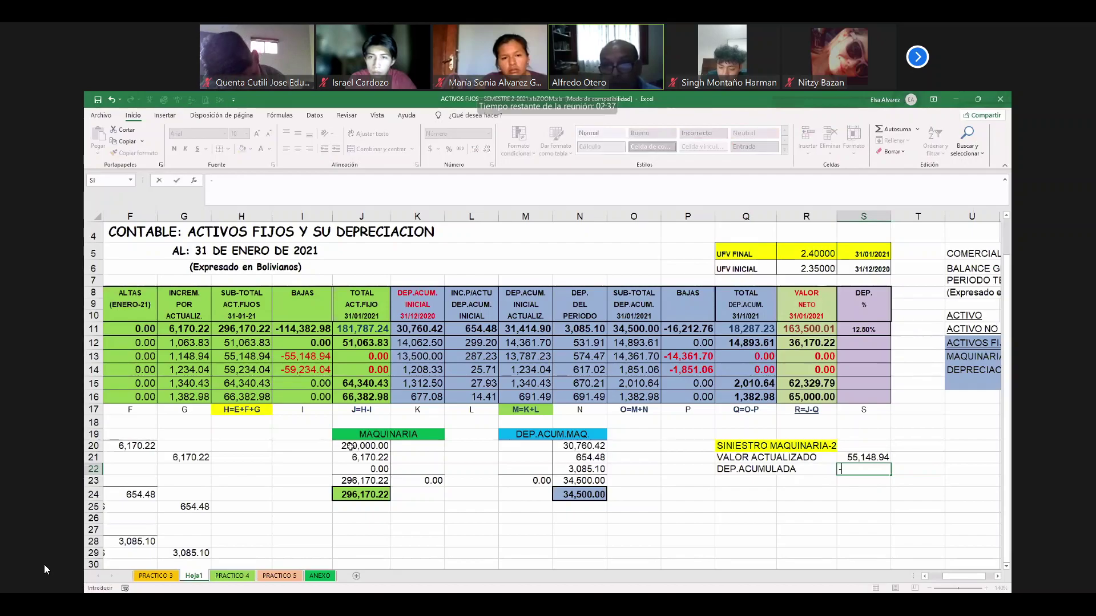
click(634, 356)
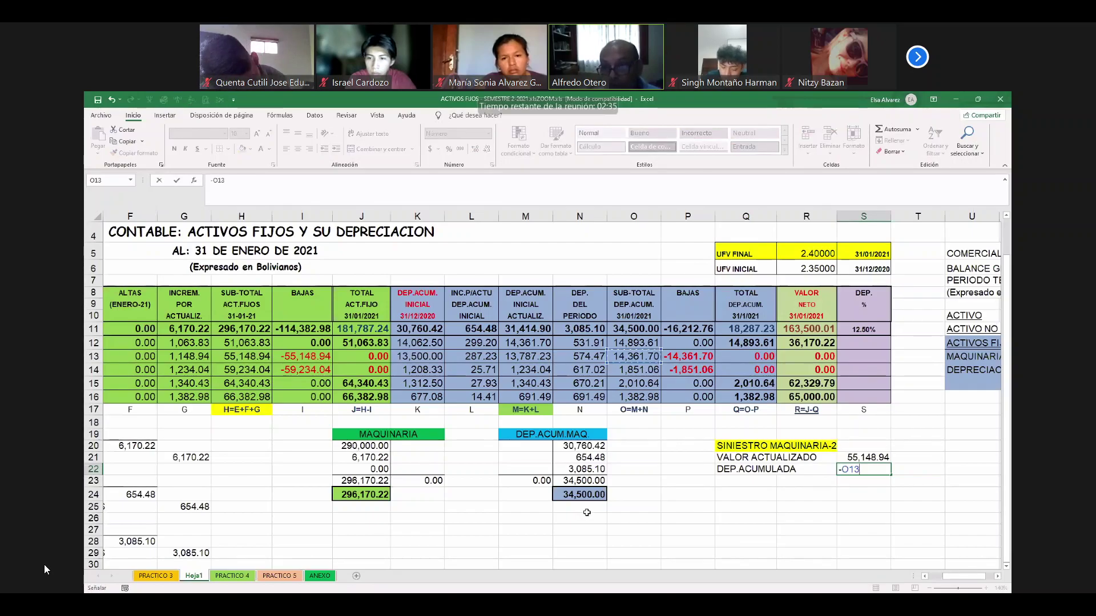
key(Return)
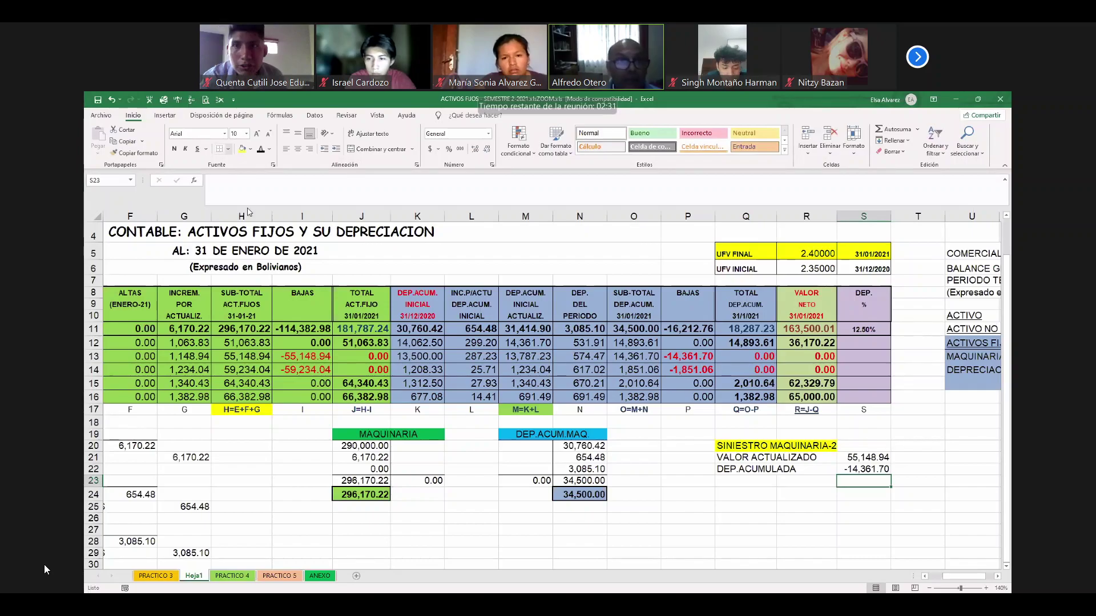
Outline cell S23 with a border and enter the label VALOR NETO in Q23
click(228, 149)
click(255, 260)
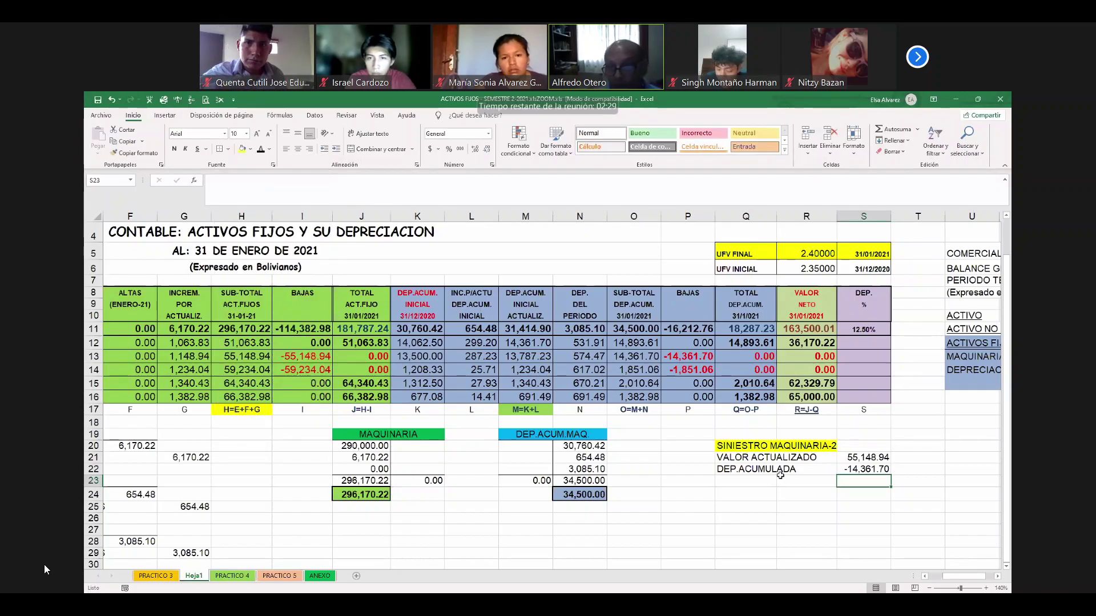
click(768, 485)
text(VALOR )
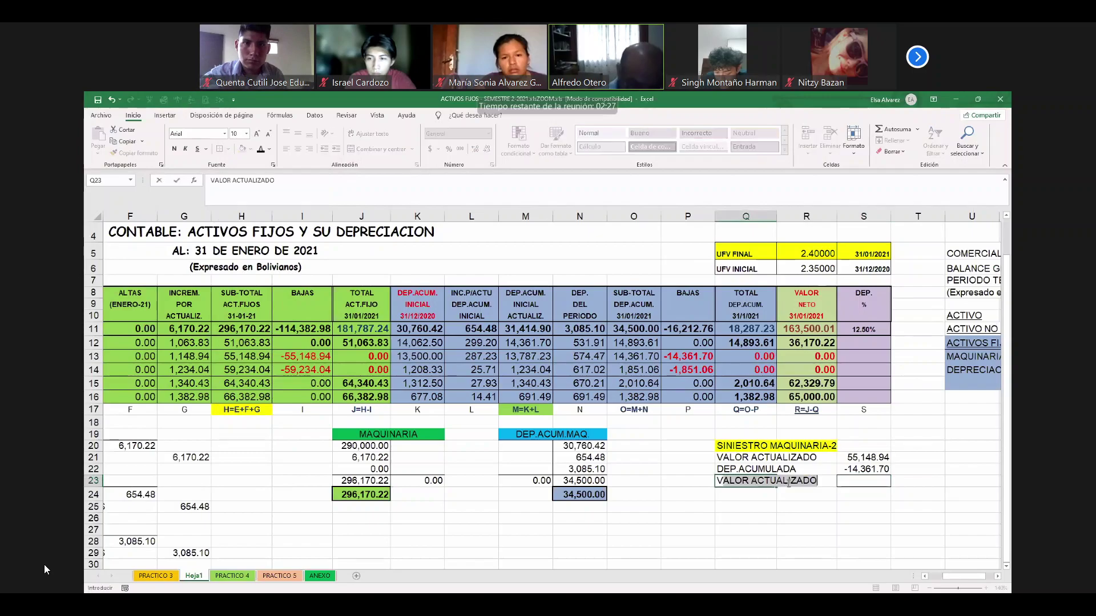
text(NETO)
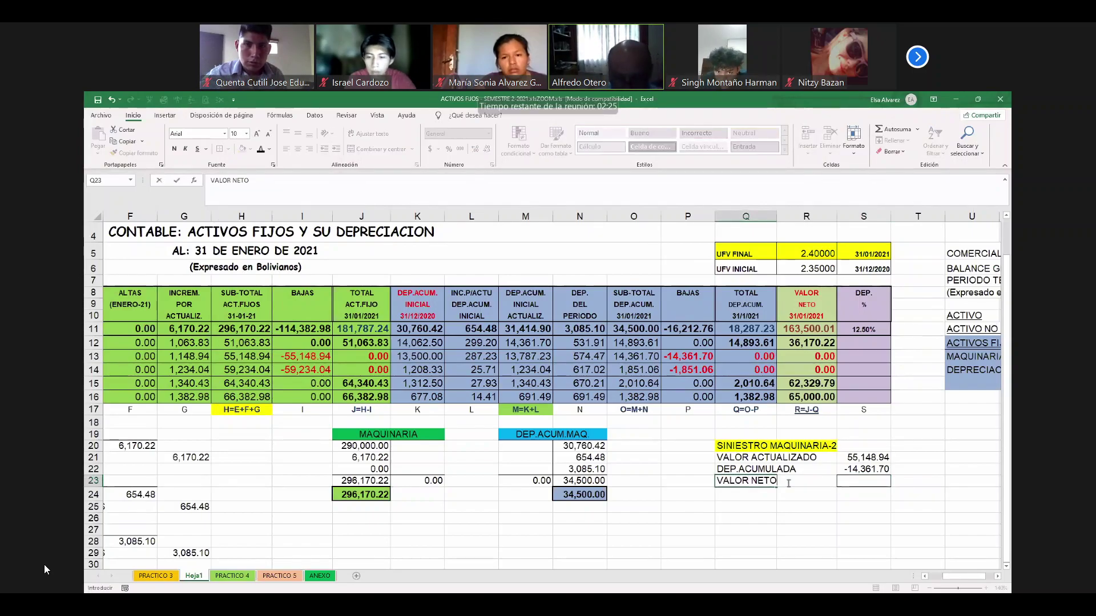
key(Return)
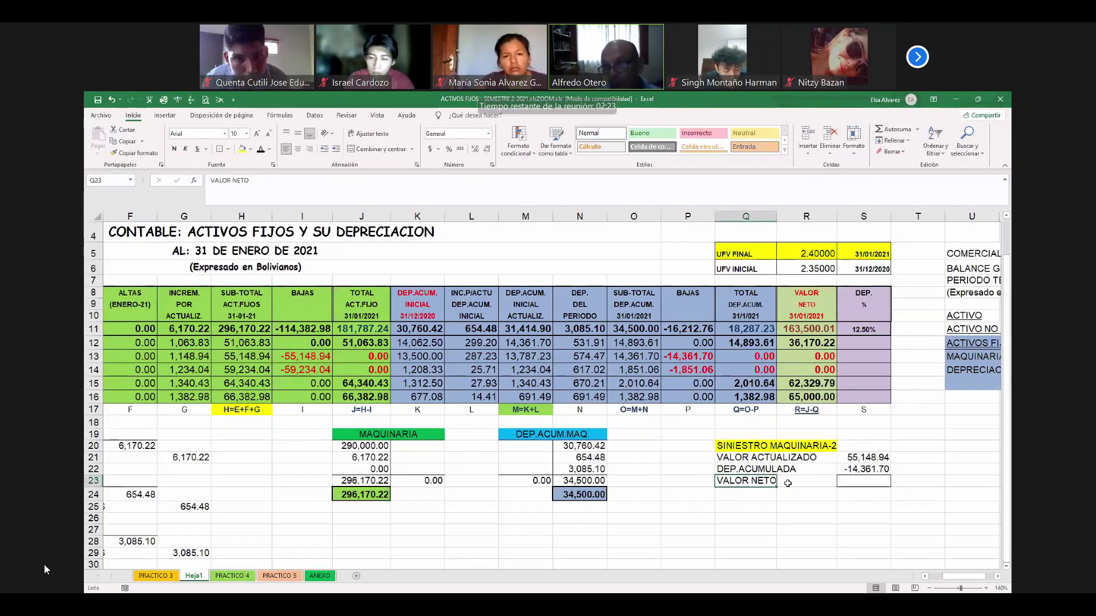
Calculate the net value in S23 as the sum of S21:S22
key(Right)
key(Right)
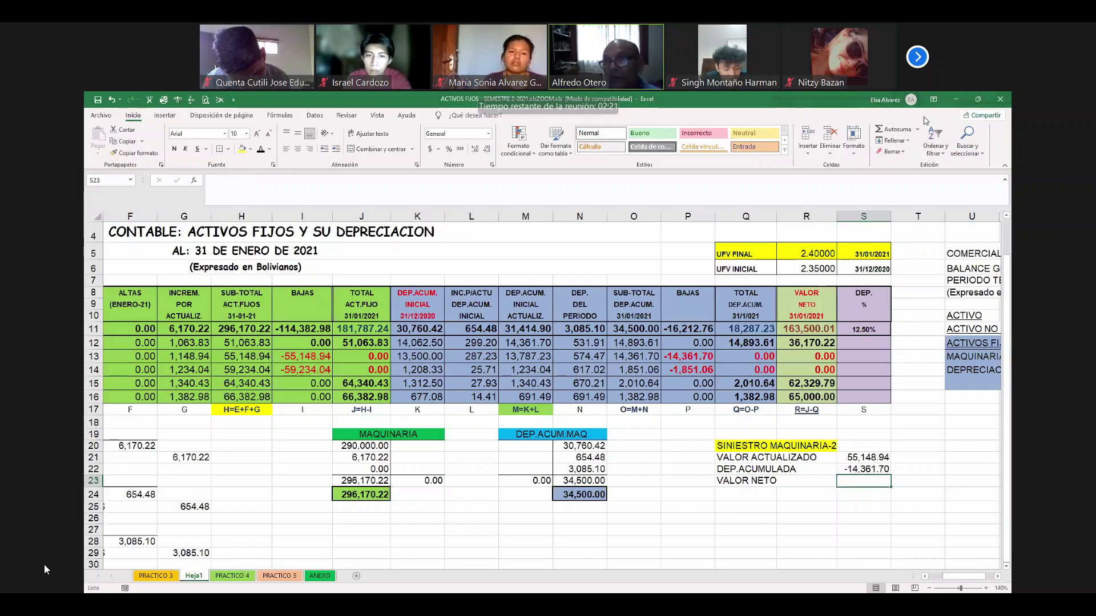
click(896, 129)
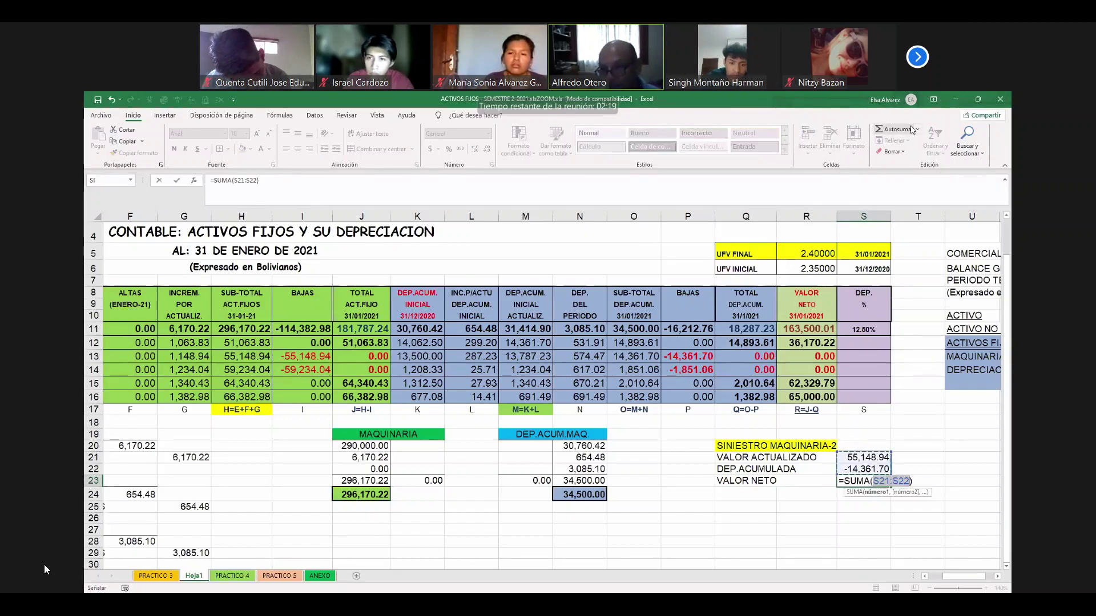
key(Return)
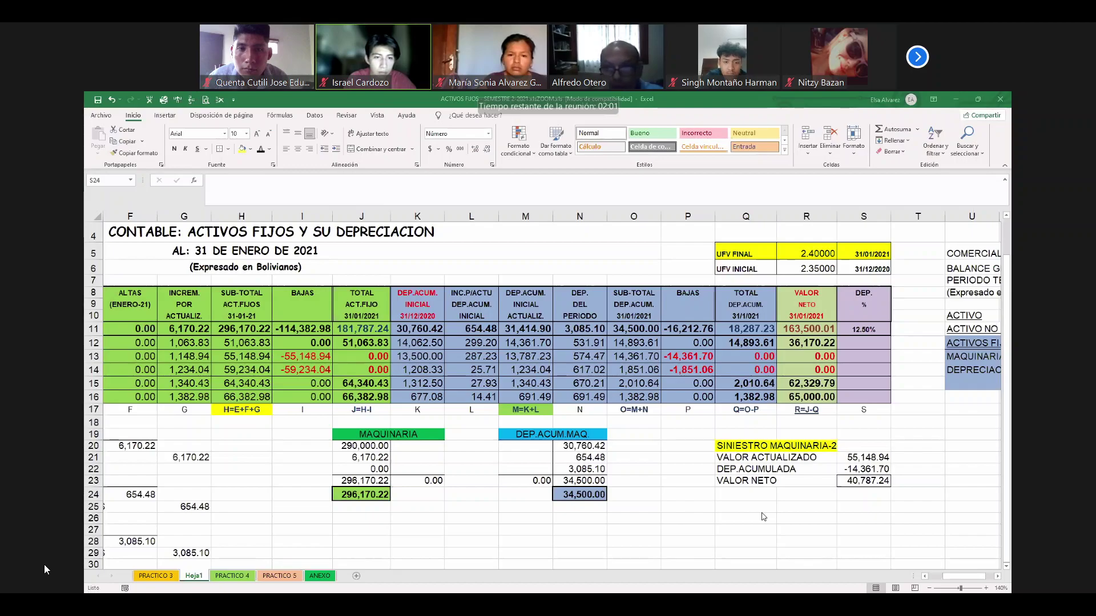
click(645, 357)
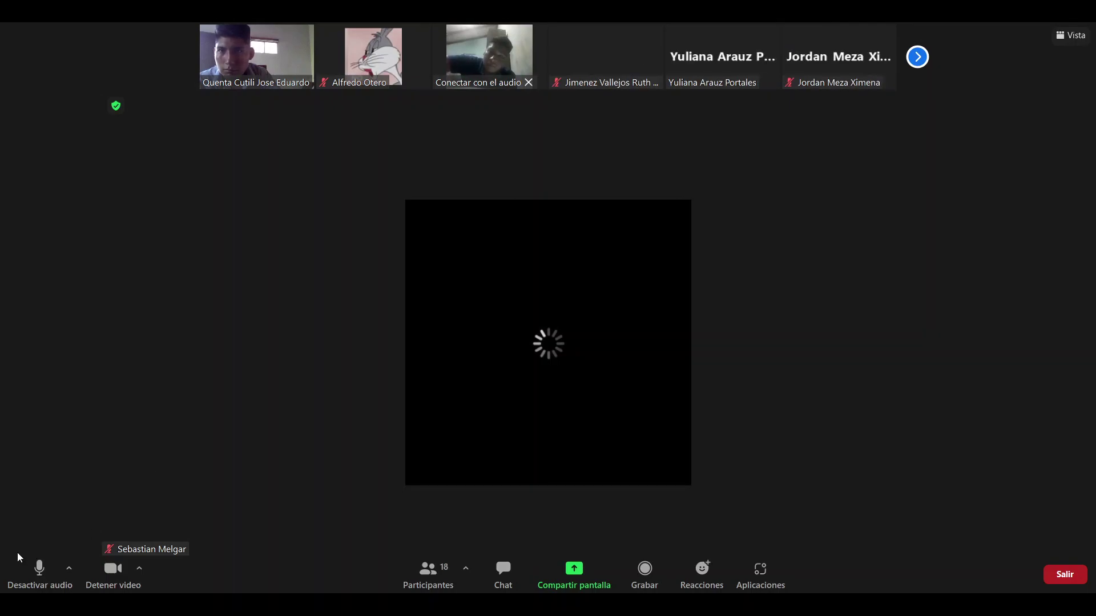
click(46, 581)
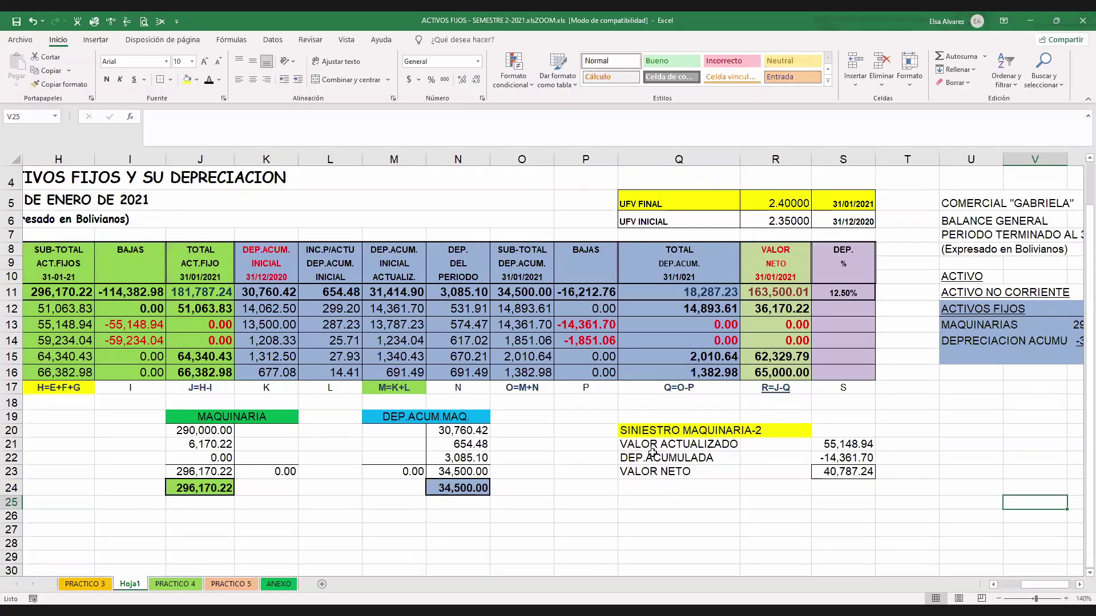
Enter the labels COBERTURA DEL SEGURO in Q25 and 90% DEL VALOR ACTUALIZADO in Q26
click(818, 445)
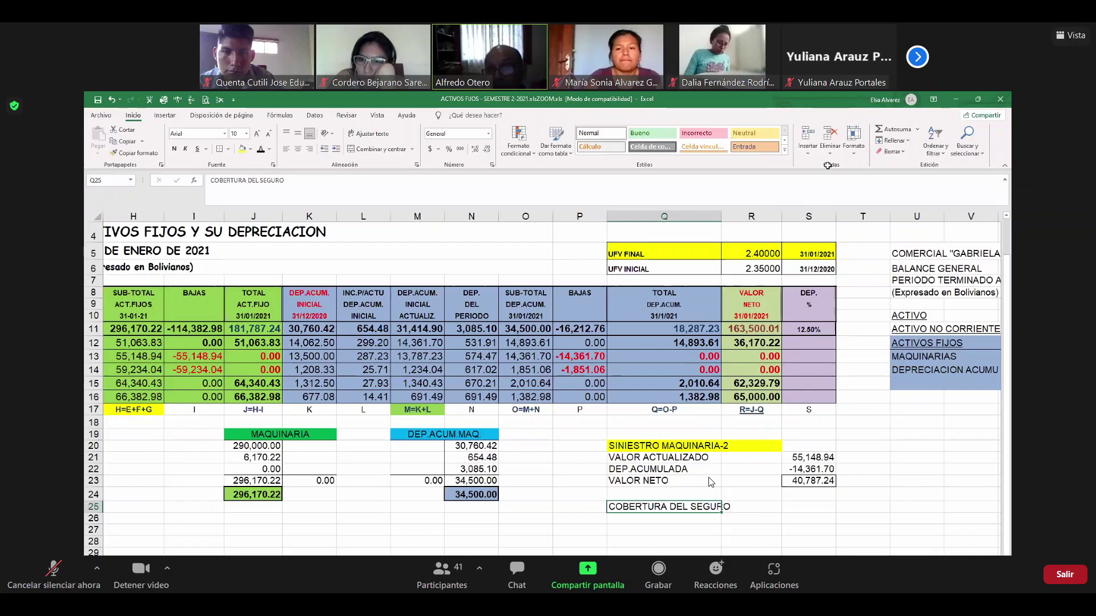
click(194, 576)
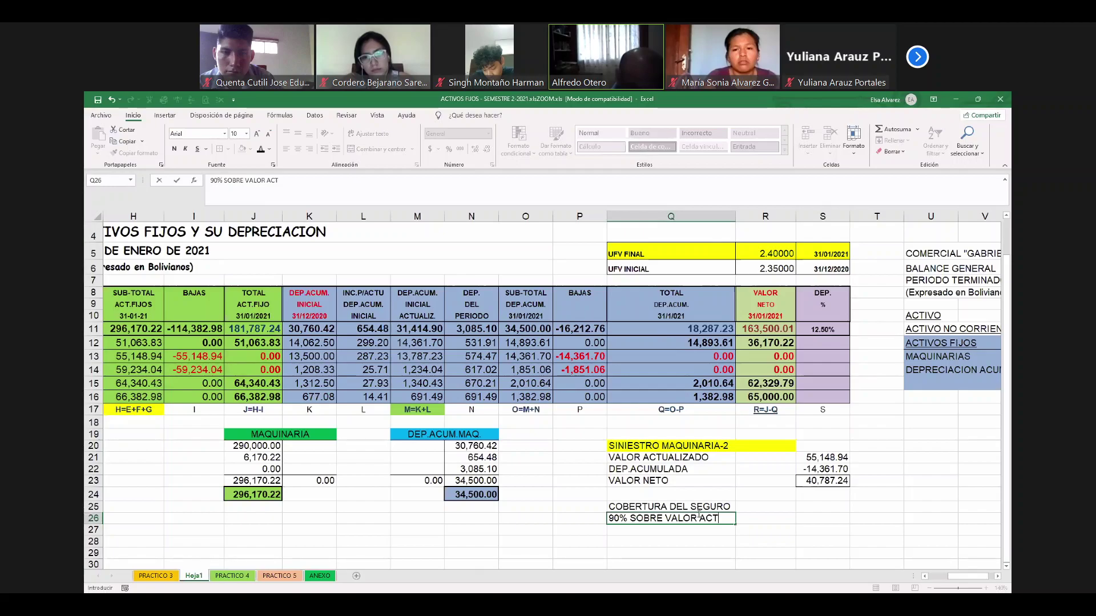
text(UALIZADO)
click(224, 181)
text(D)
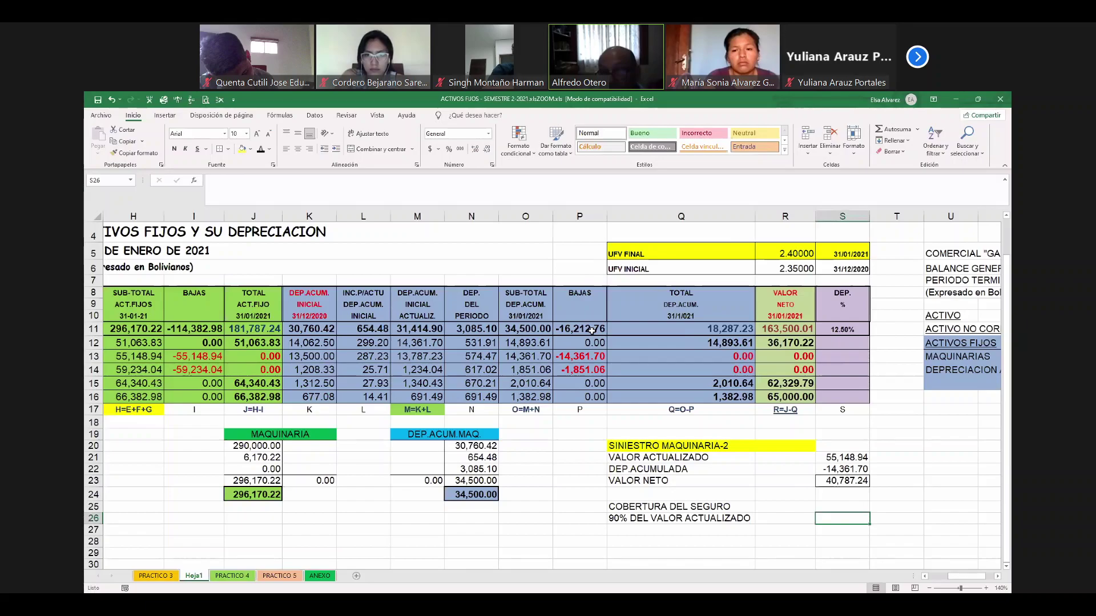
scroll(591, 331, down, 1)
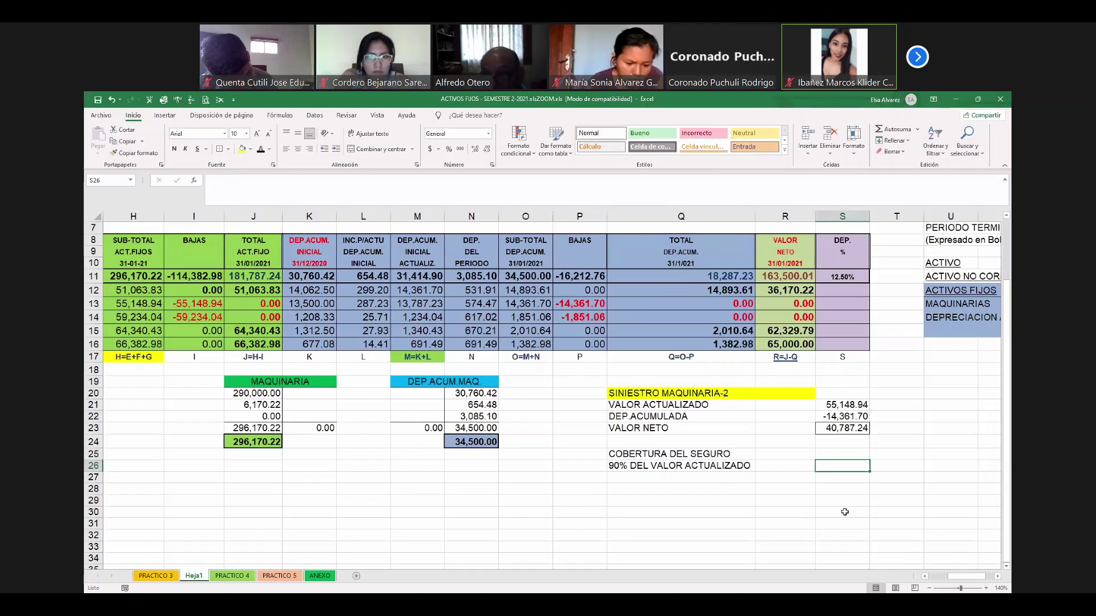
text(+S21)
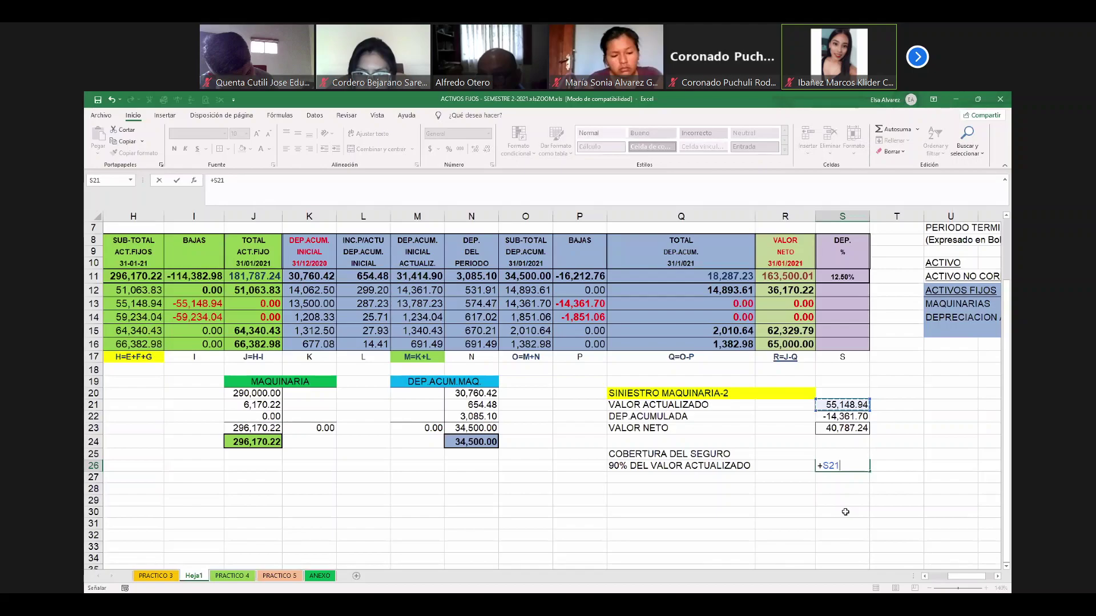
key(Escape)
key(Left)
key(Left)
key(Left)
key(Down)
key(Down)
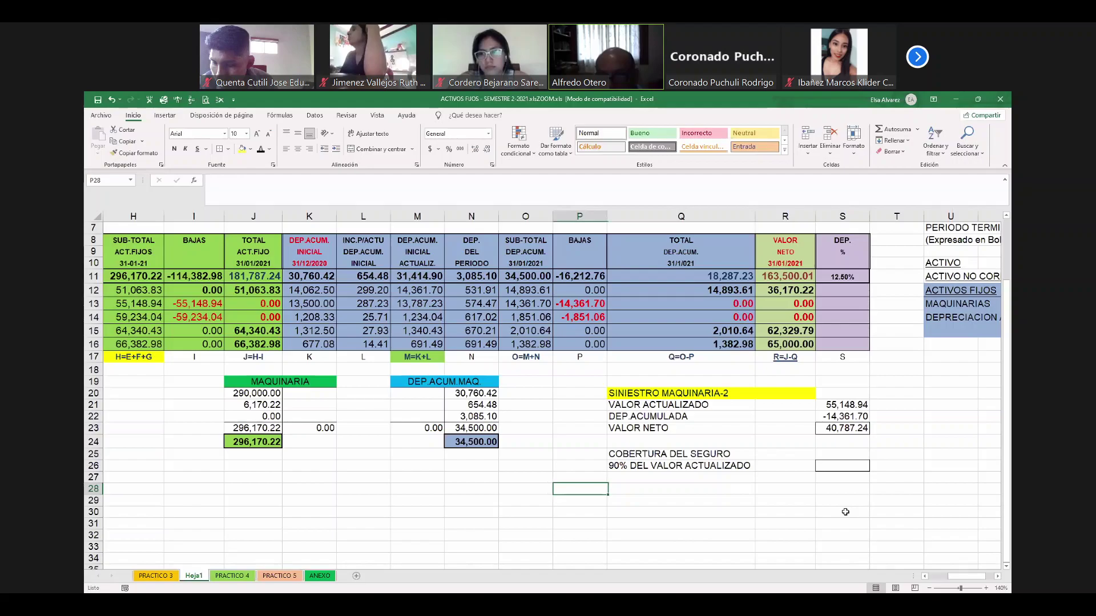
key(Right)
key(Right)
key(Right)
key(Up)
key(Up)
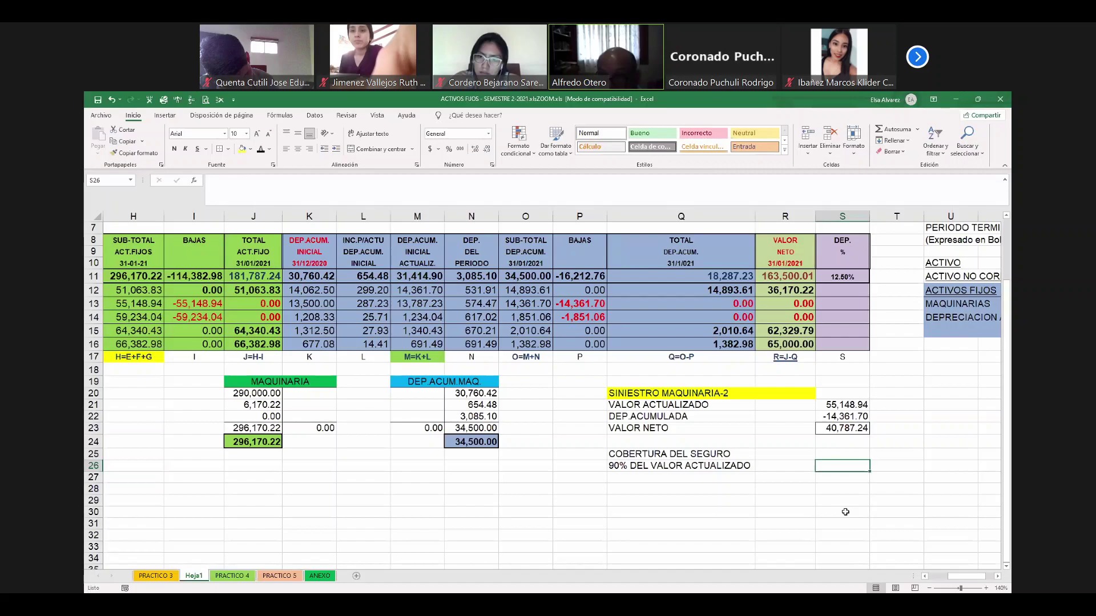
Calculate the insurance coverage in S26 with the formula +S21*90%
text(+S21*90%)
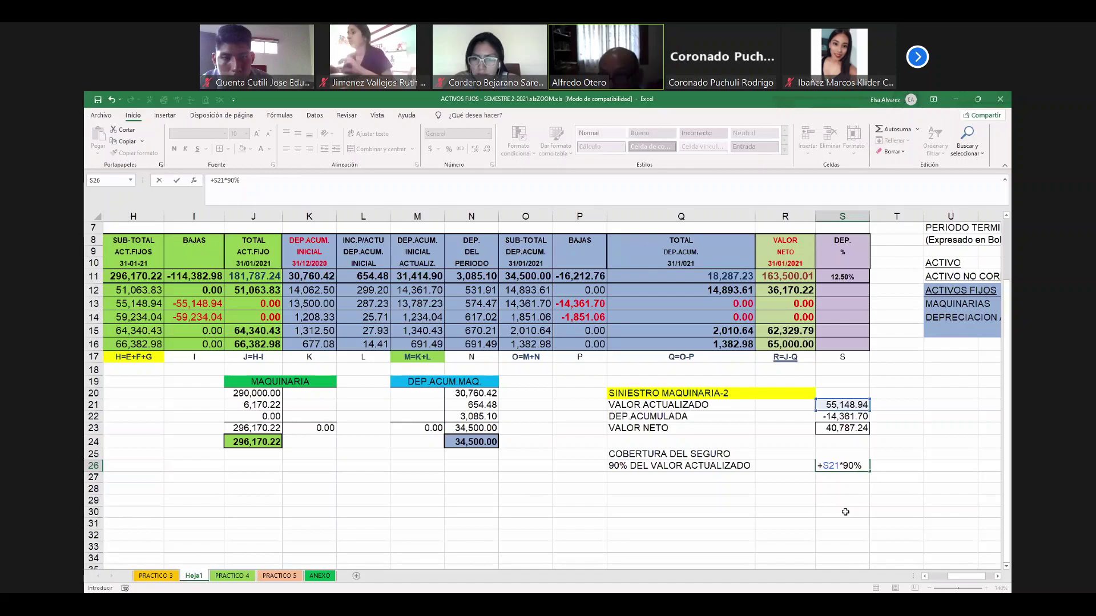
click(775, 511)
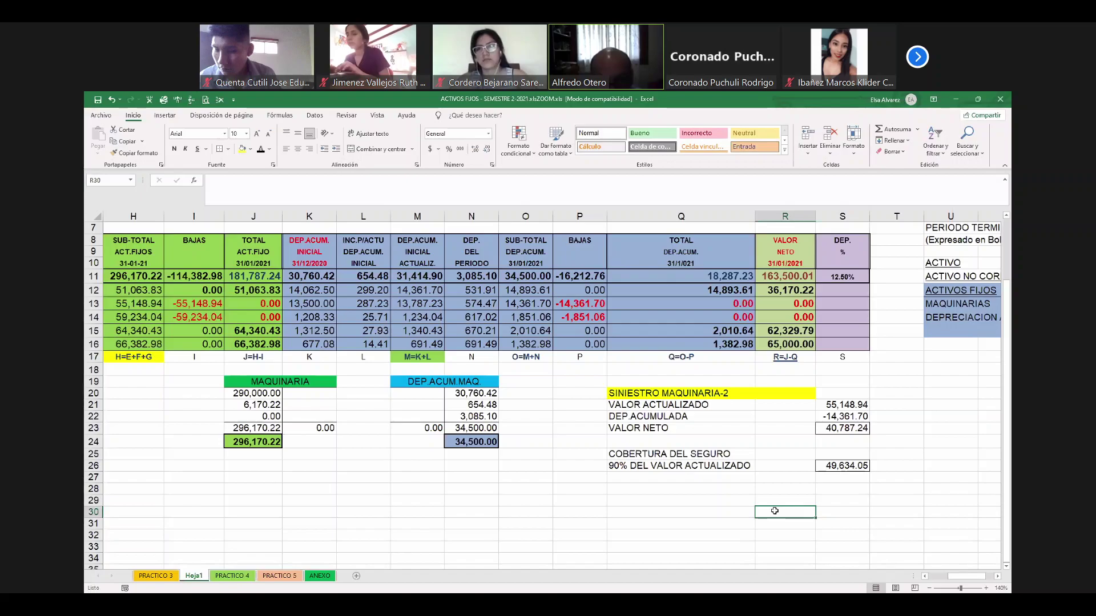
Outline cell S29 with a border and enter the label COMPARAR COBERTURA CON EL VALOE NETO in Q28
click(842, 489)
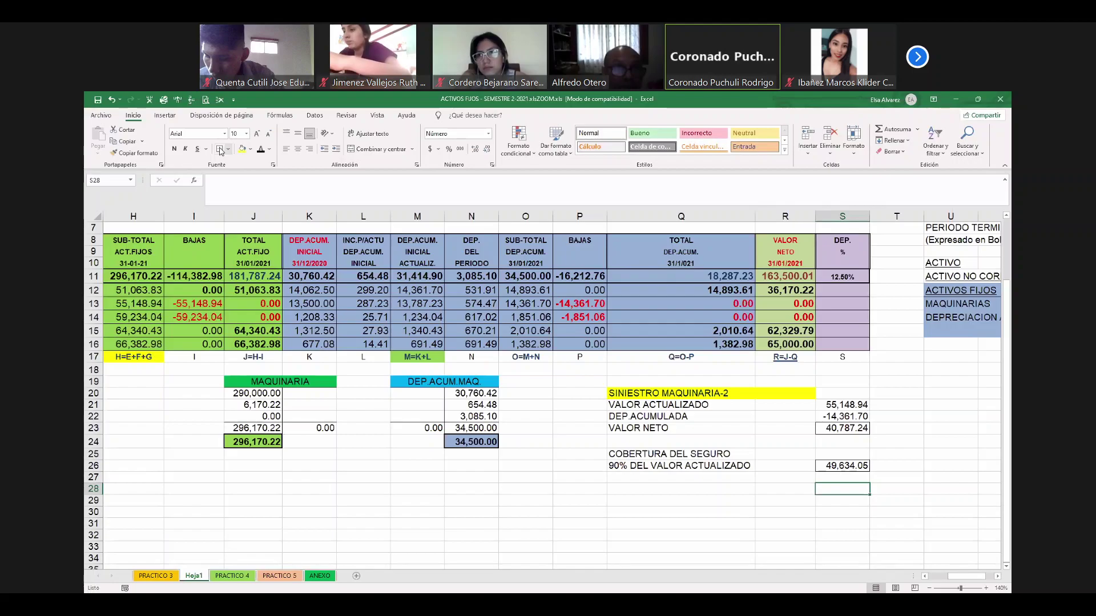
click(731, 488)
text(COMPA)
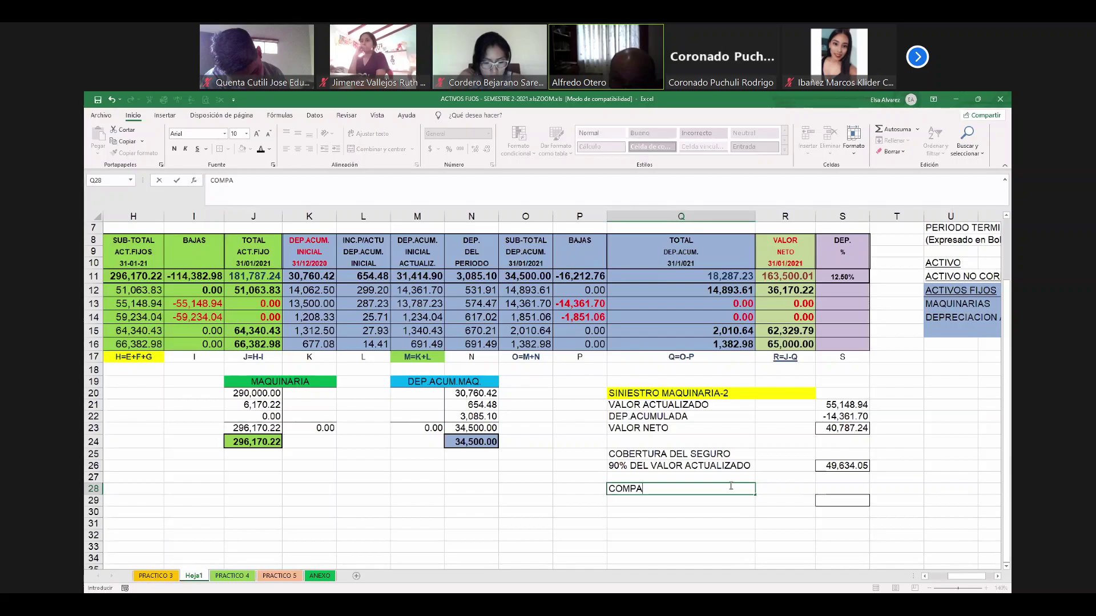
text(RAR COBE)
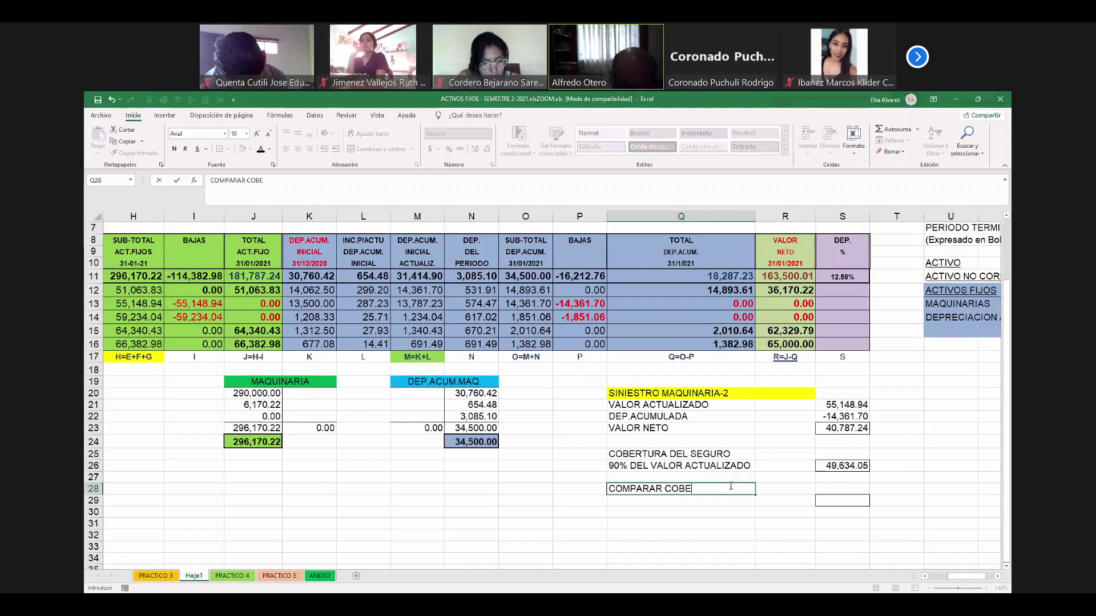
text(RTURA CON EL VALOE NETO)
key(ctrl+Return)
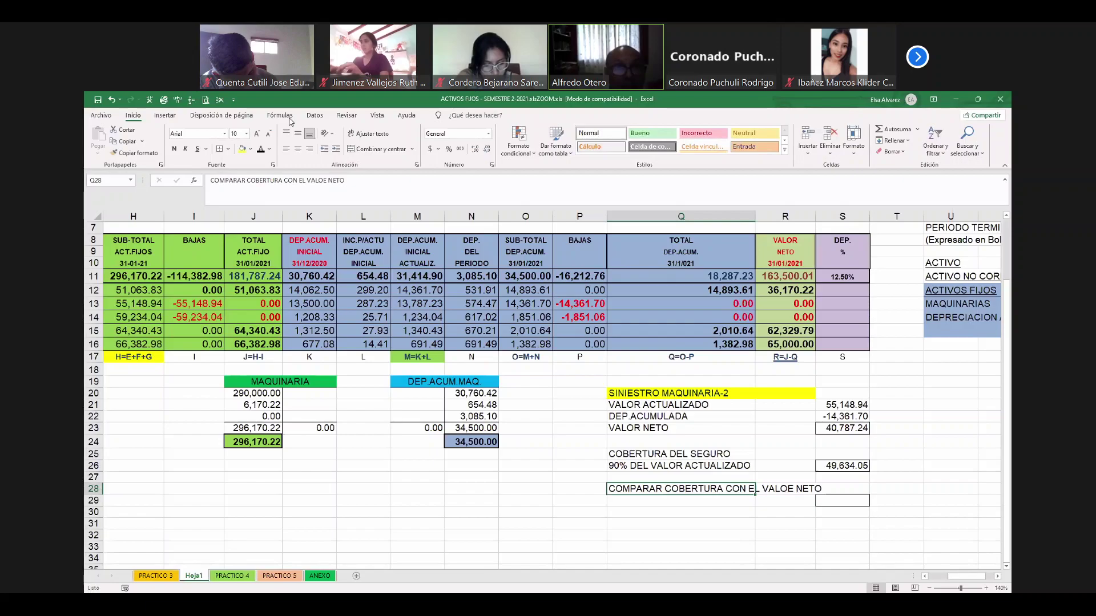
Correct VALOE to VALOR in the Q28 label and format the label bold at font size 8
scroll(542, 494, right, 3)
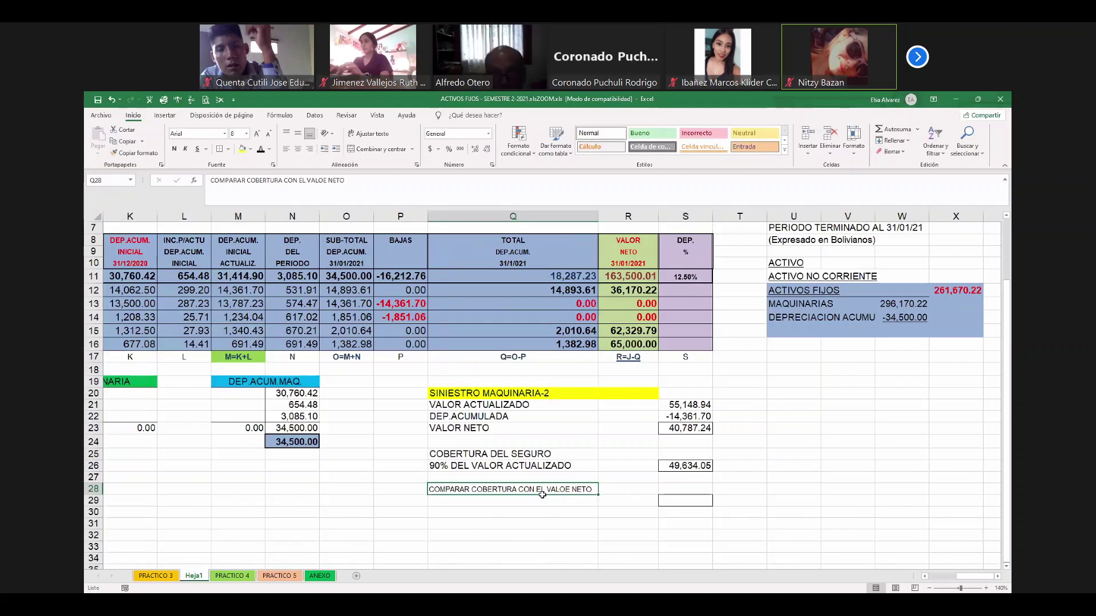
key(F2)
key(BackSpace)
key(BackSpace)
key(BackSpace)
key(BackSpace)
key(BackSpace)
key(BackSpace)
text(R NETO)
key(ctrl+Return)
key(ctrl+n)
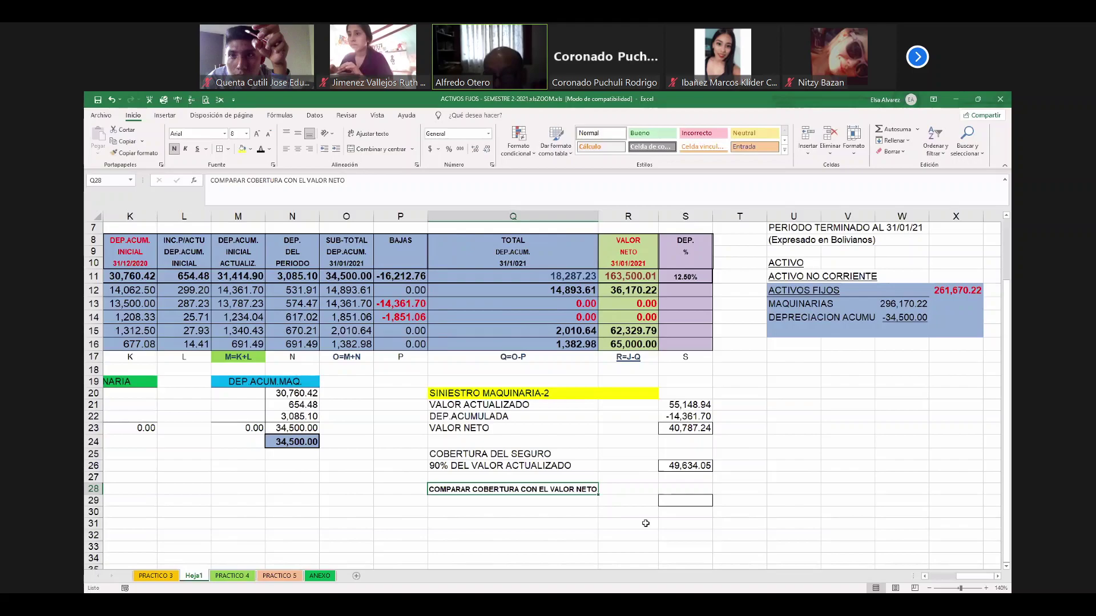
click(674, 405)
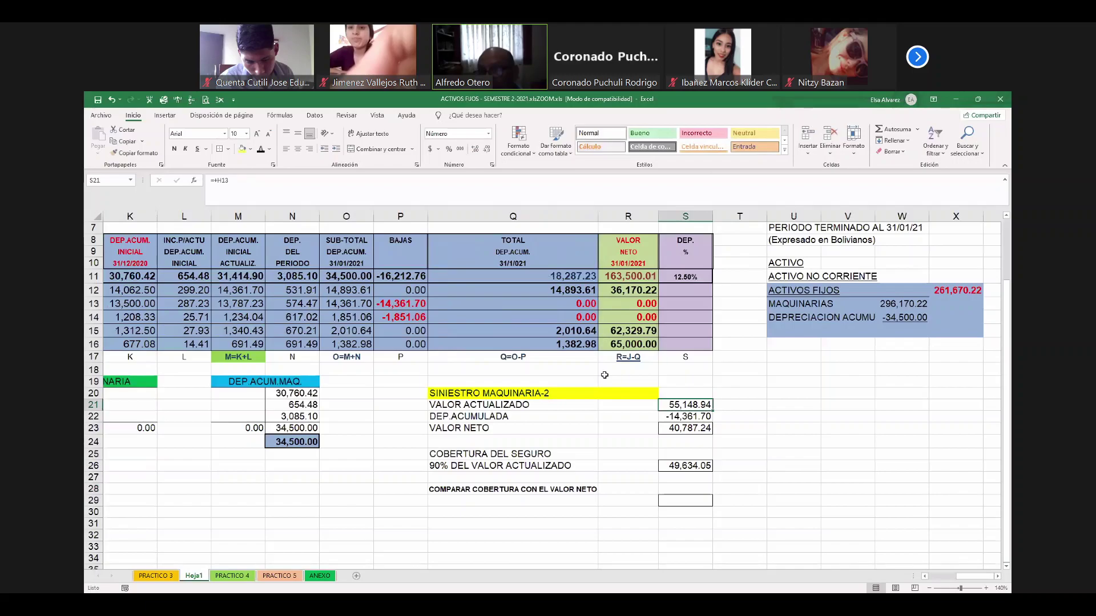
key(Down)
key(Down)
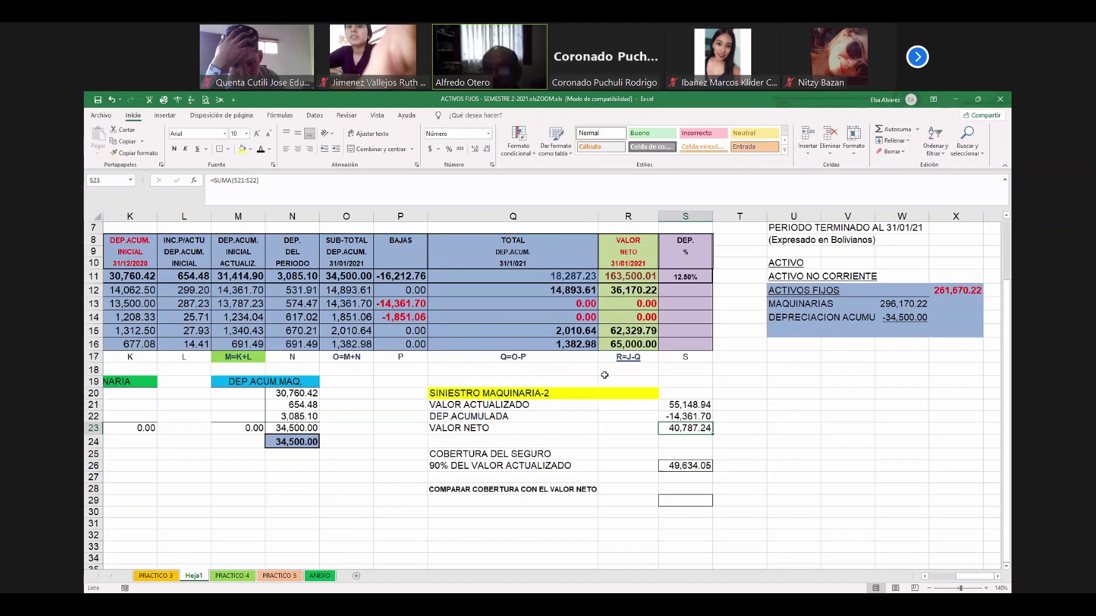
Fill the comparison label in Q28 yellow
click(513, 489)
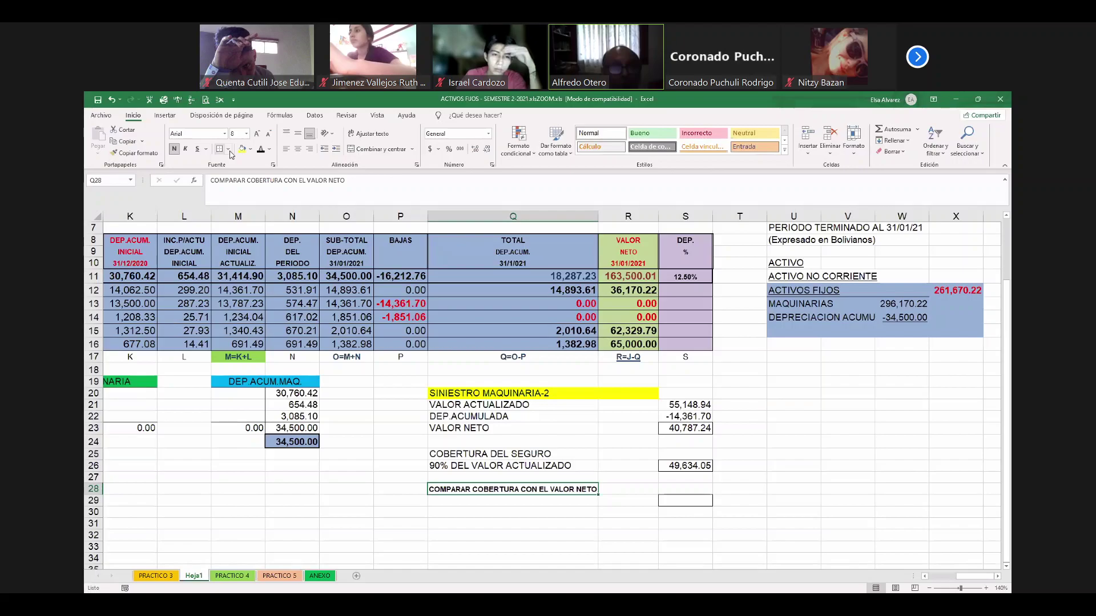
click(243, 150)
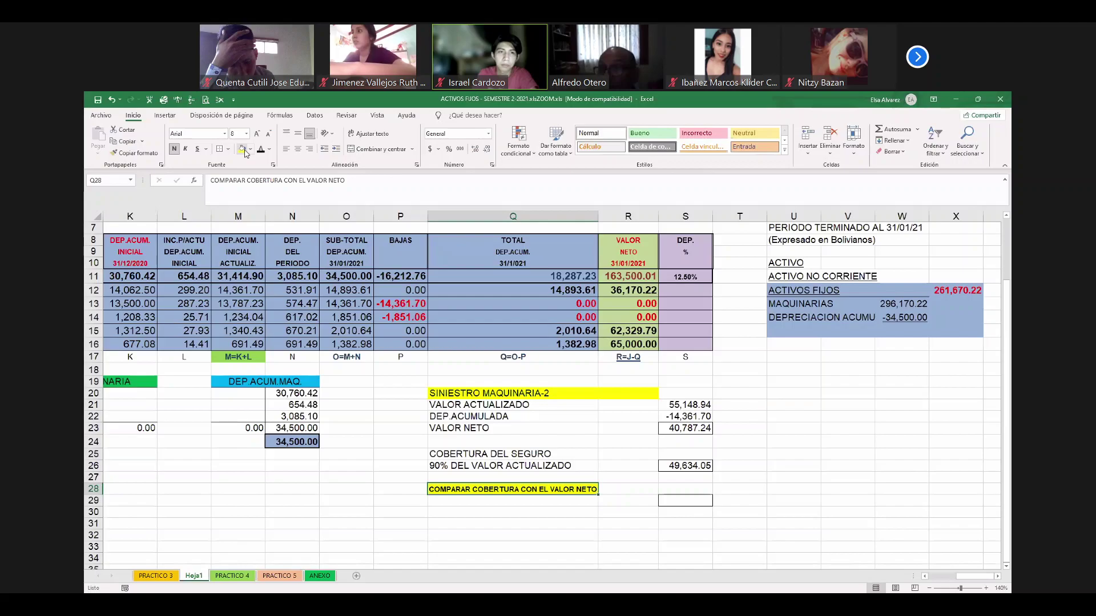
key(Down)
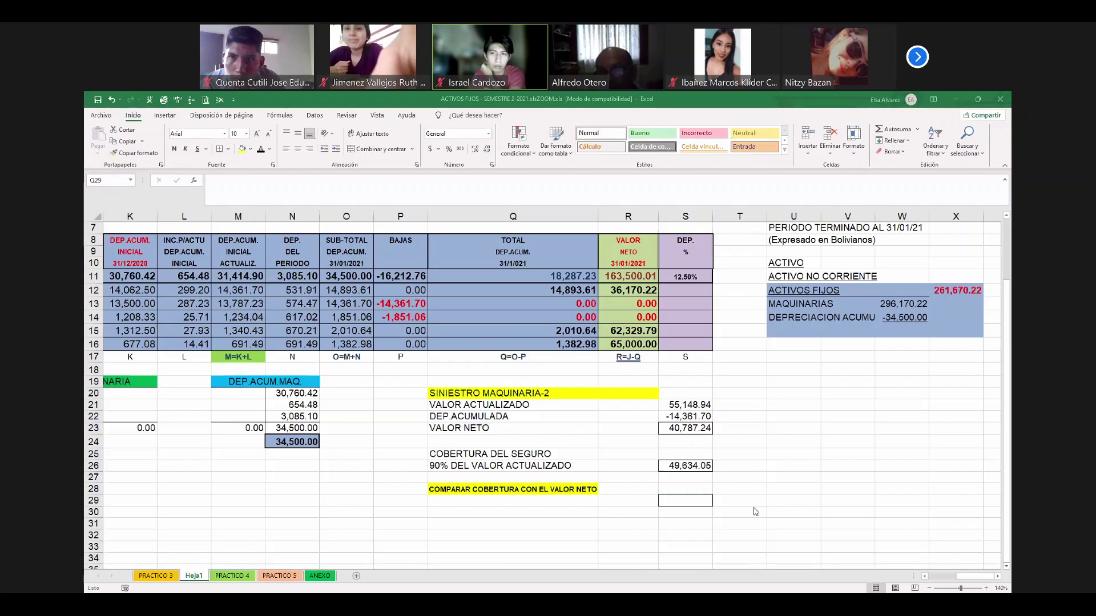
click(684, 428)
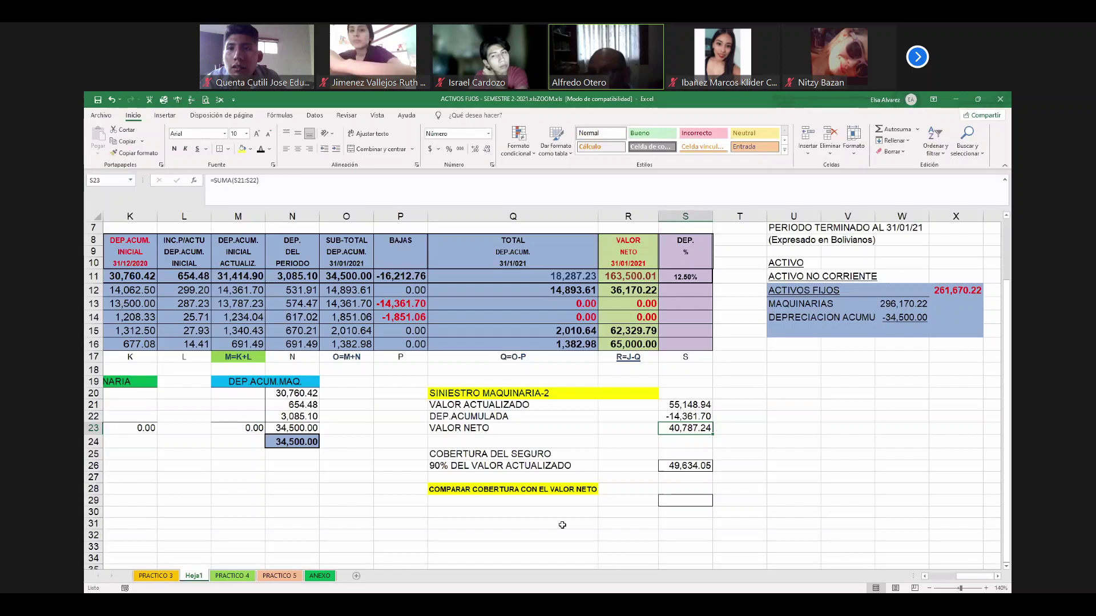
click(588, 502)
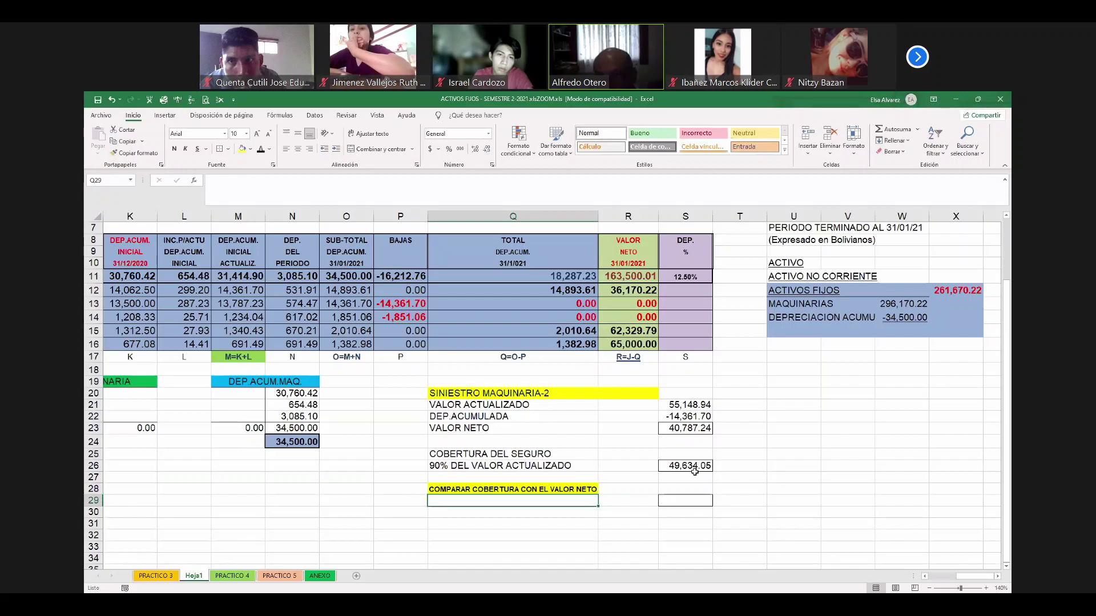
click(629, 537)
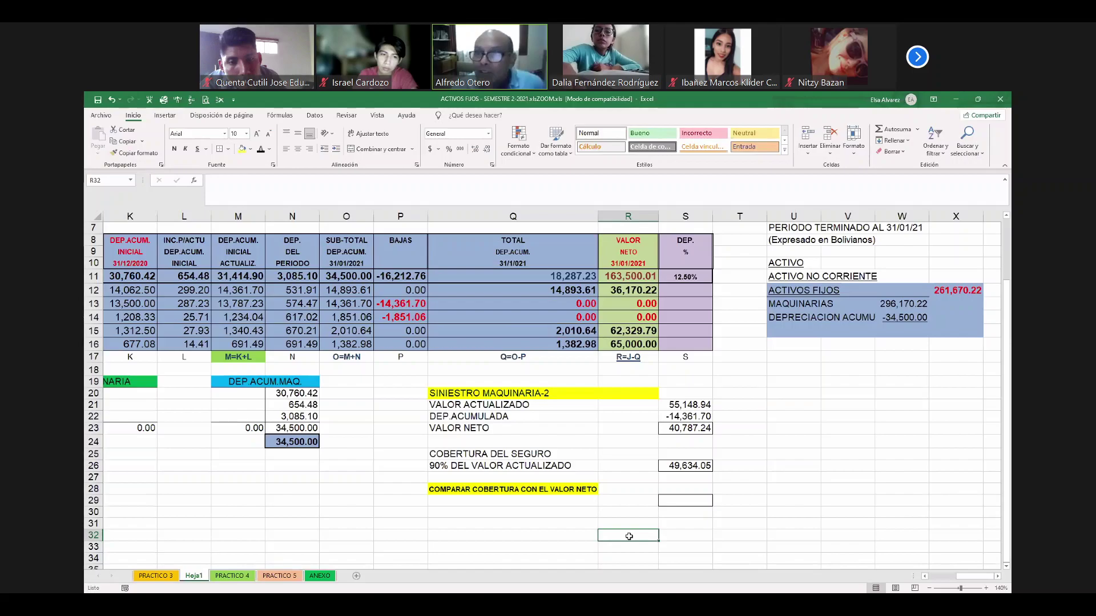
Calculate the difference between the insurance coverage and the net value in S29 with the formula =+S26-S23
click(685, 500)
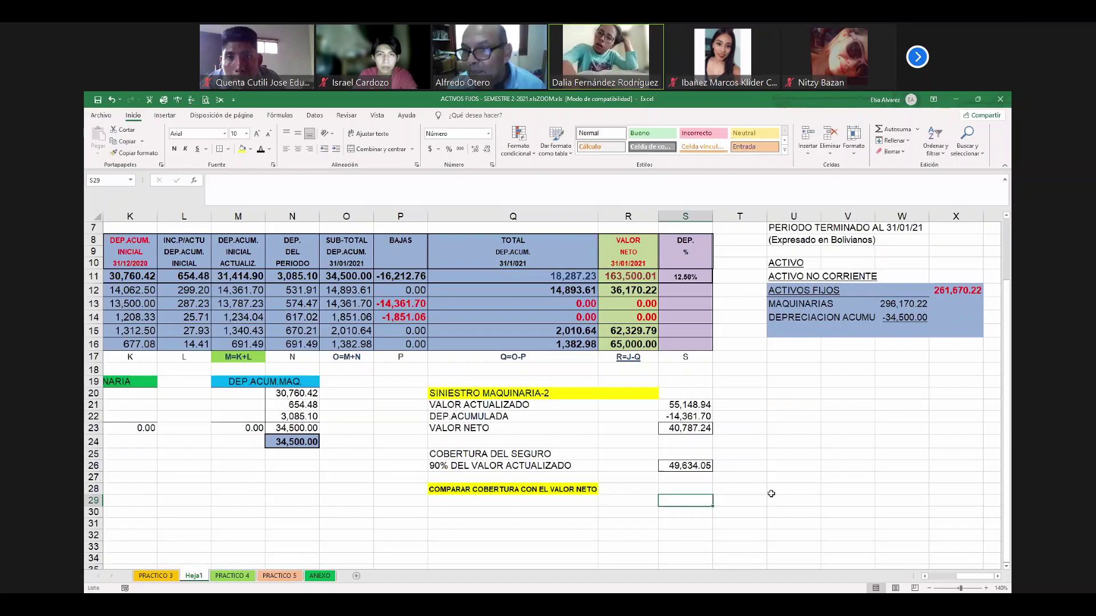
text(=+S26-S23)
key(ctrl+Return)
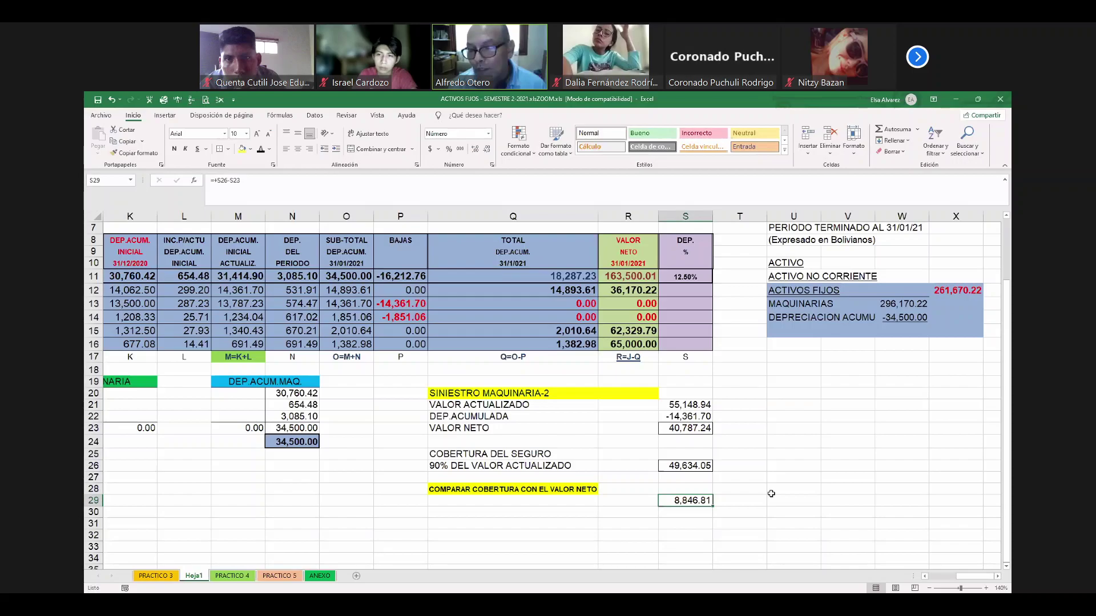
Enter the label UTILIDAD U OTROS INGRESOS in Q29 and fill Q29:S29 light green
key(Left)
key(Left)
text(UTILIDAD)
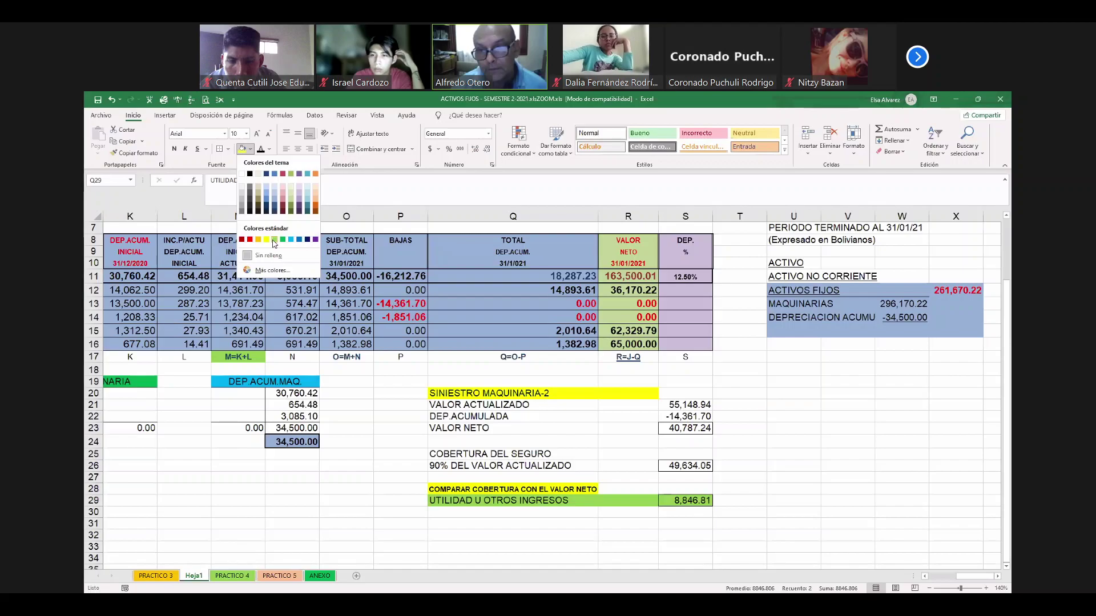
click(274, 240)
Examine the MAQUINARIA-2 insurance coverage in Q25:S27 and the comparison rows beneath it
scroll(570, 400, down, 2)
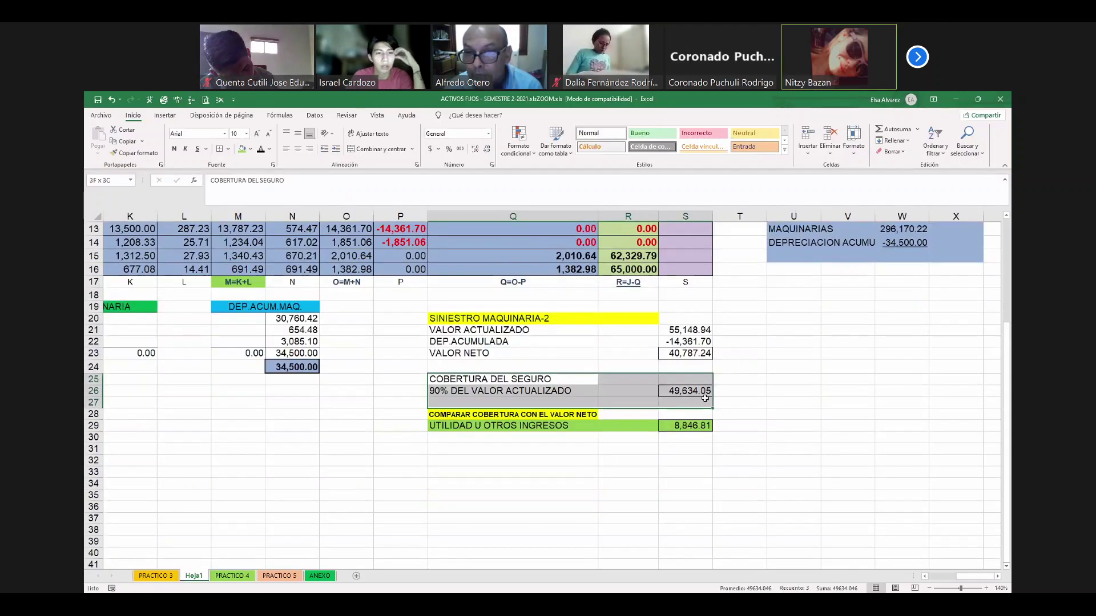
drag(457, 379, 705, 399)
click(694, 390)
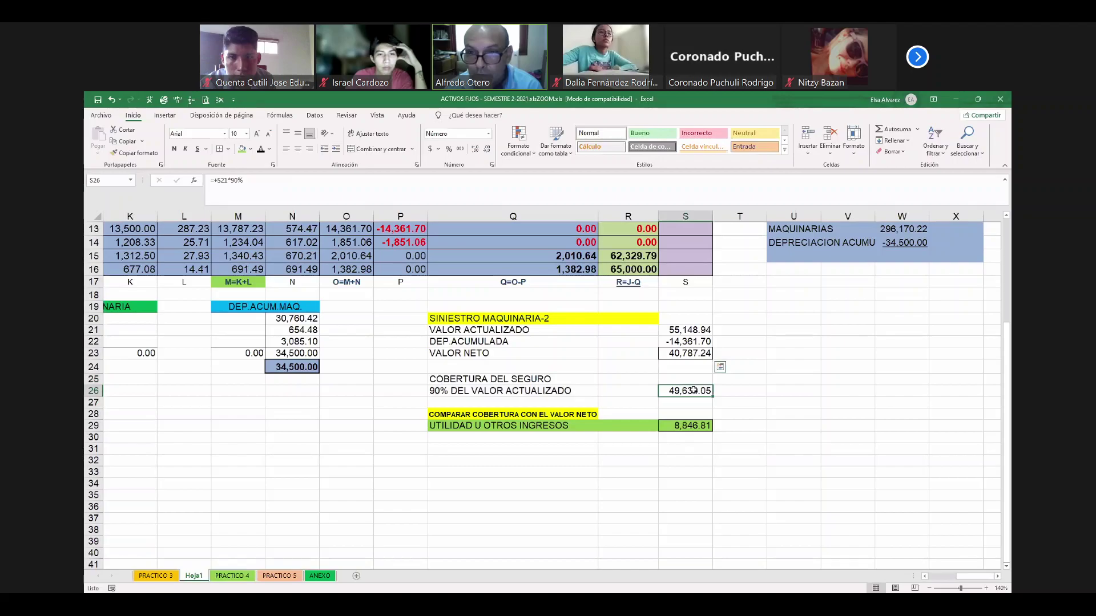
click(542, 415)
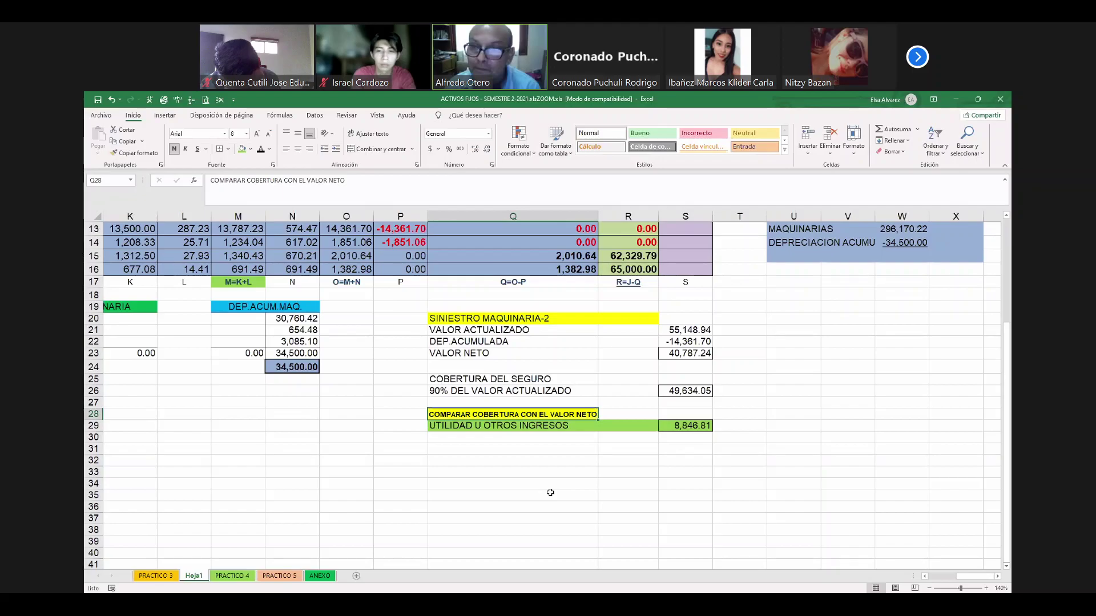
key(Down)
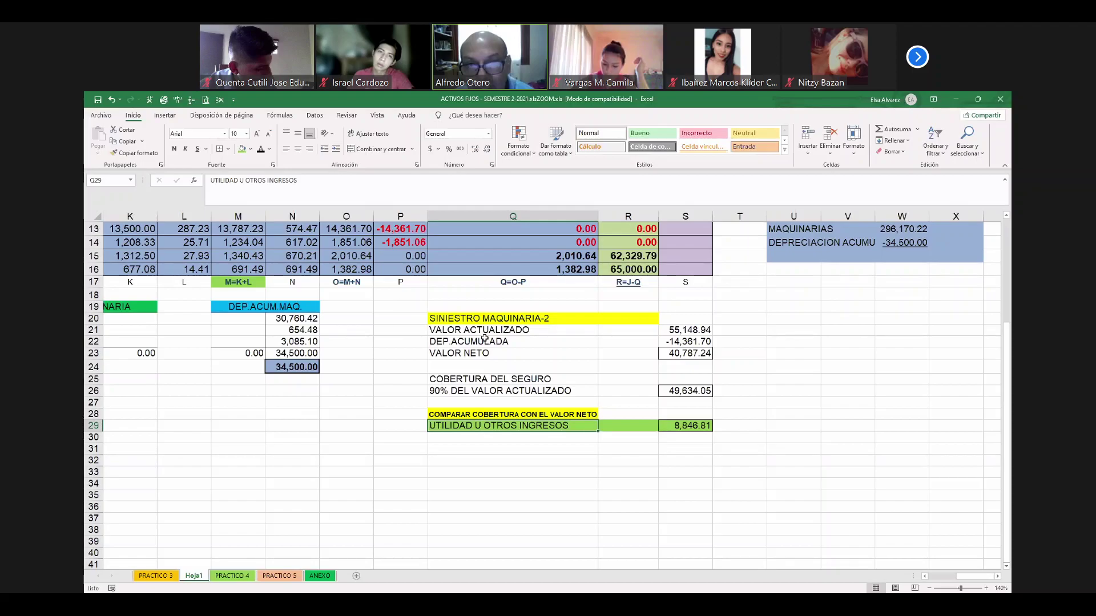
key(Up)
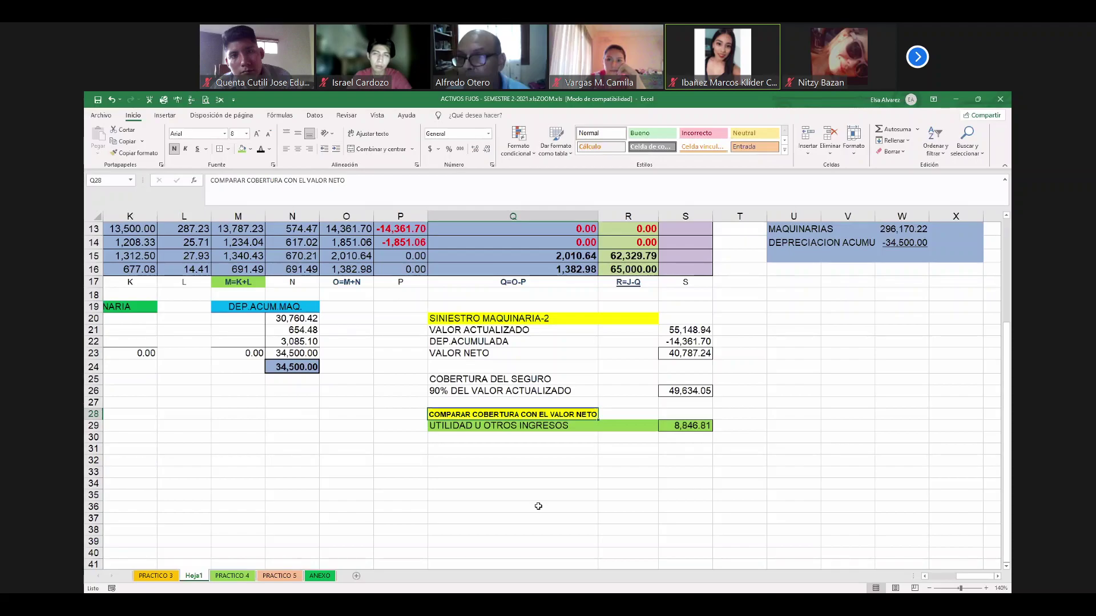
key(Down)
key(Down)
key(Down)
key(Down)
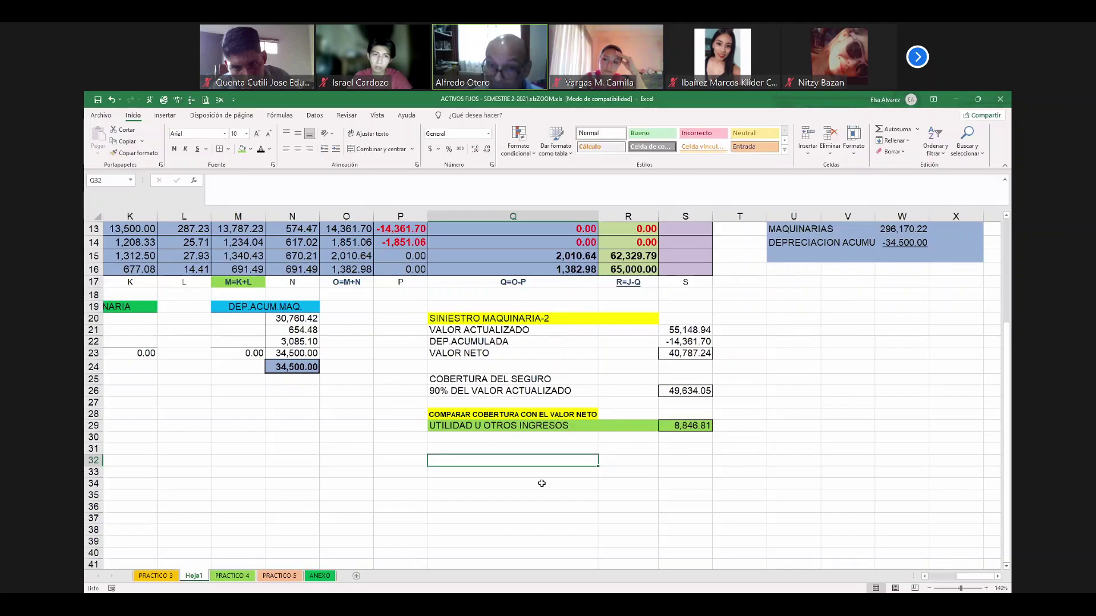
Copy the casualty block Q20:S26 to Q32, retitle the copy SINIESTRO MAQUINARIA-3 and fill its heading green
drag(457, 318, 703, 393)
key(ctrl+c)
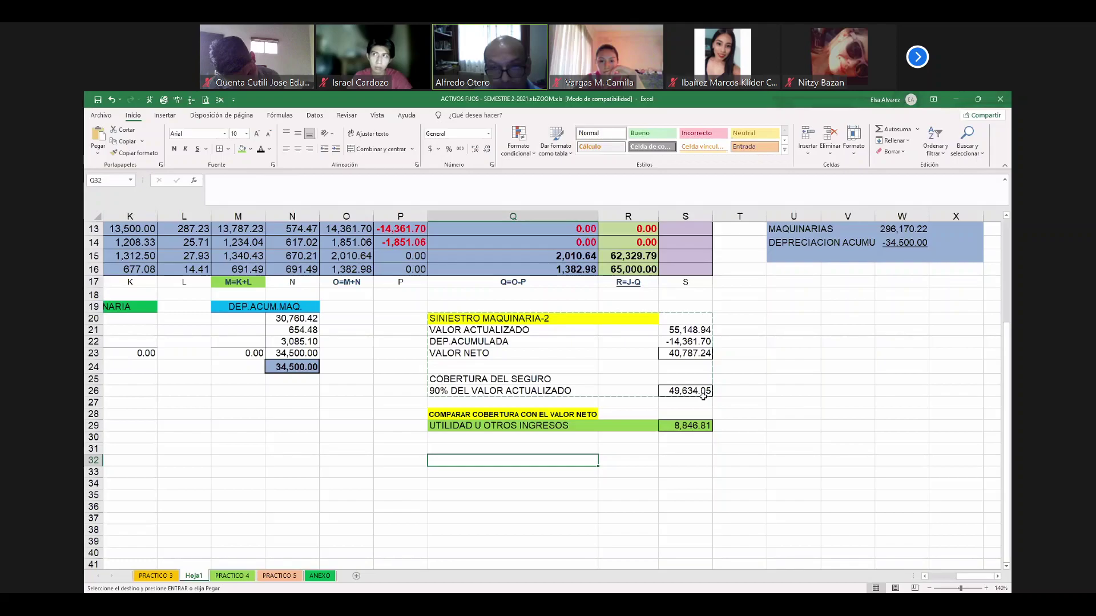
key(Return)
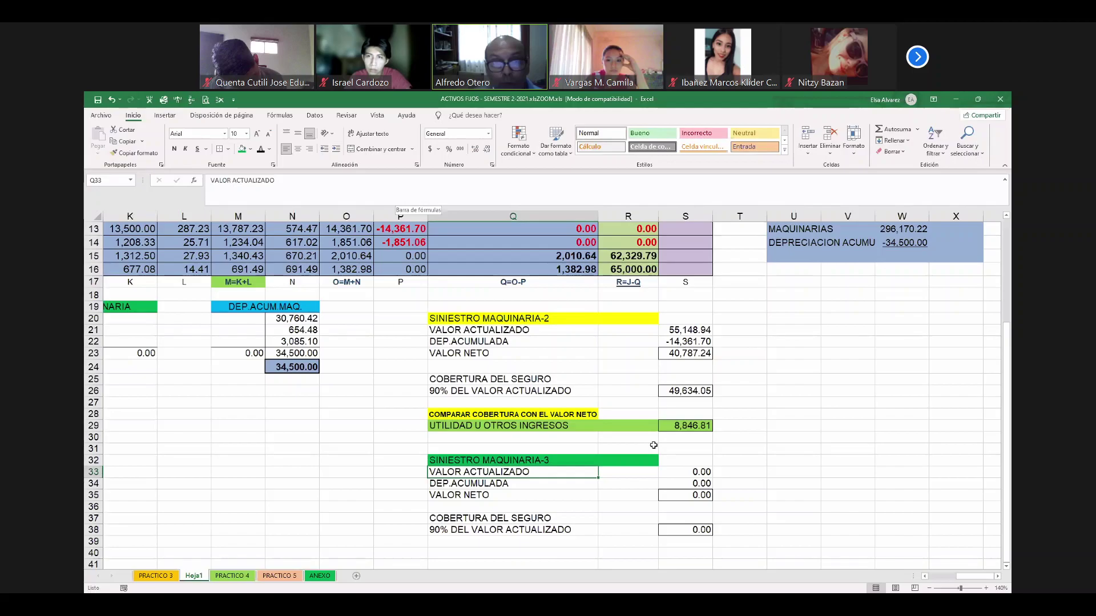
key(ctrl+z)
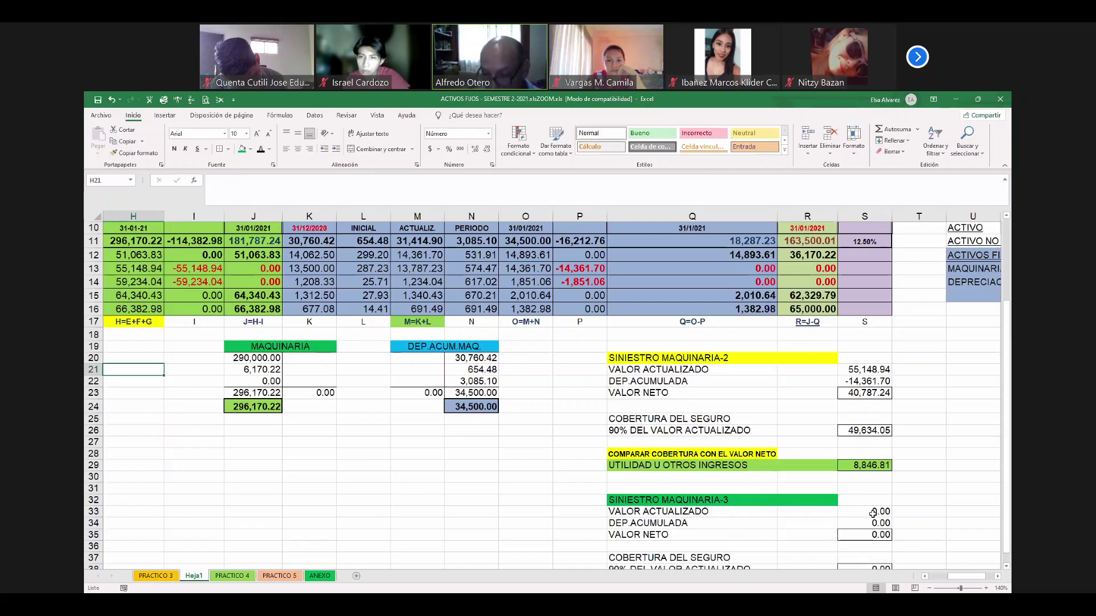
Link MAQUINARIA-3's updated value in S33 to +H14 and its accumulated depreciation in S34 to -O14
click(873, 511)
text(+)
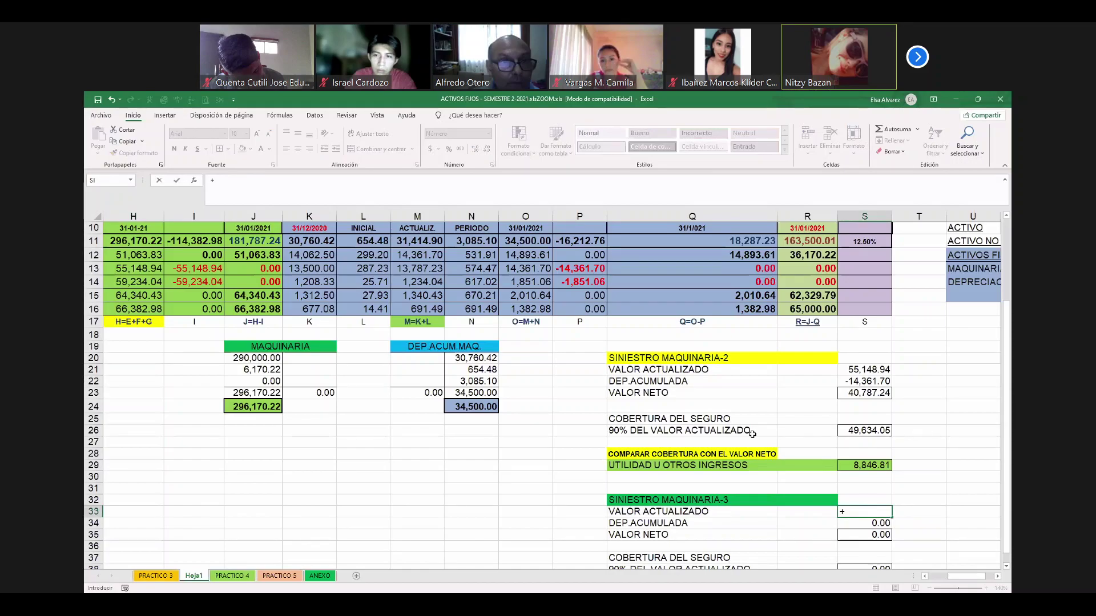
click(133, 282)
key(Return)
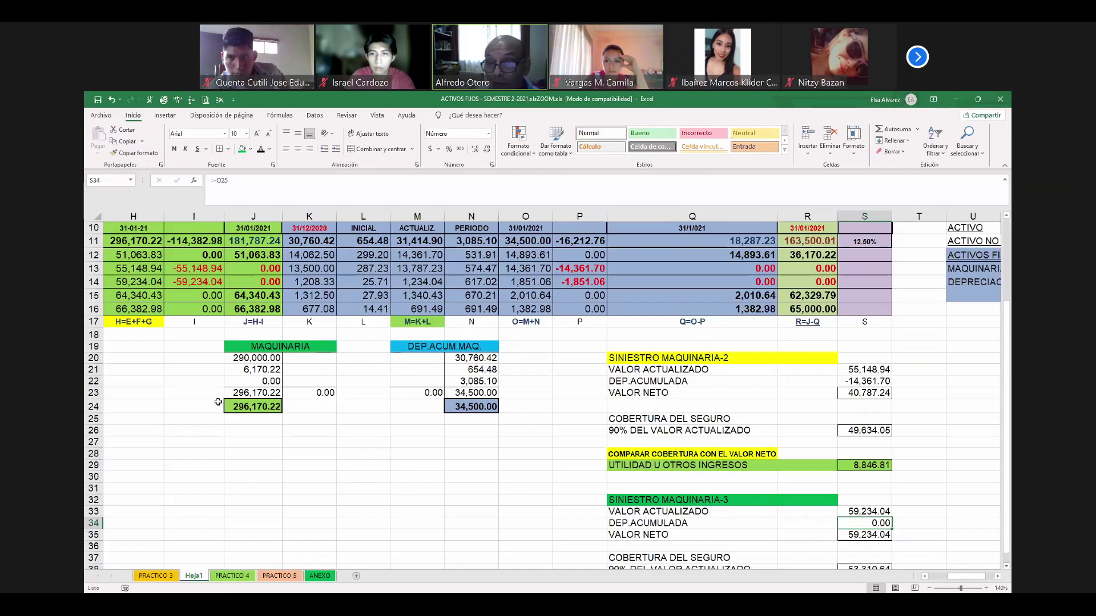
text(-)
click(526, 282)
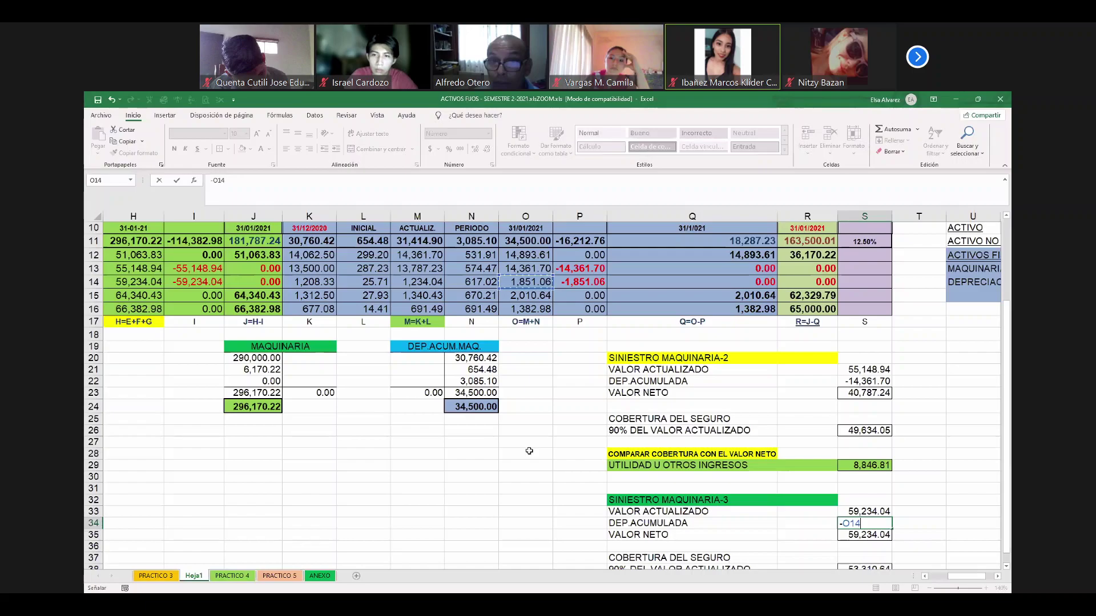
key(Return)
Clear the copied coverage label in Q38 and amount in S38, and check MAQUINARIA-3's insured percentage on the PRACTICO 3 sheet
key(ctrl+End)
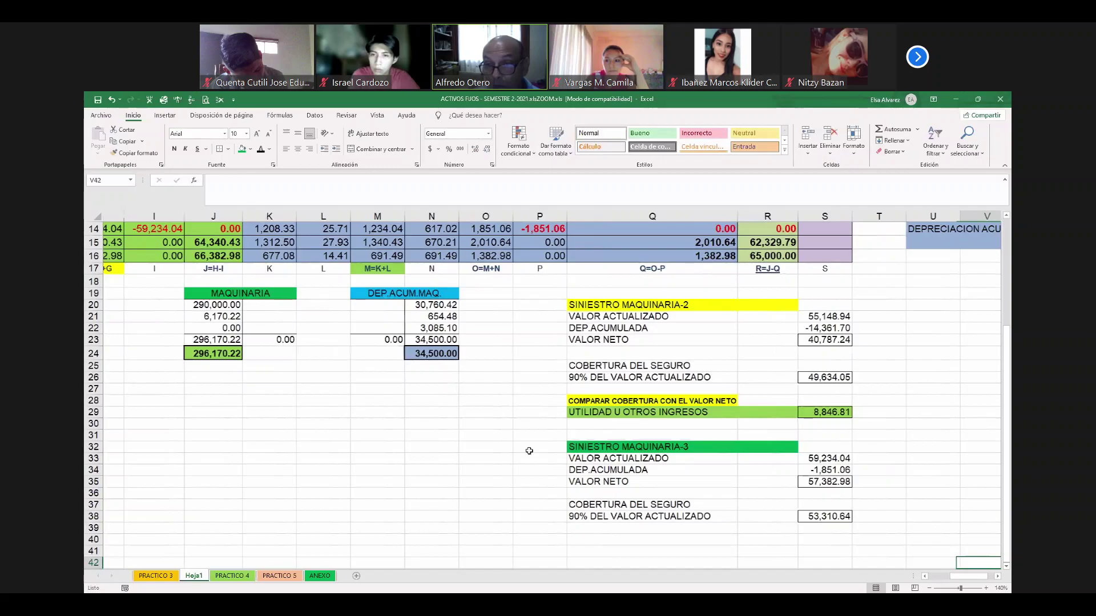
key(ctrl+z)
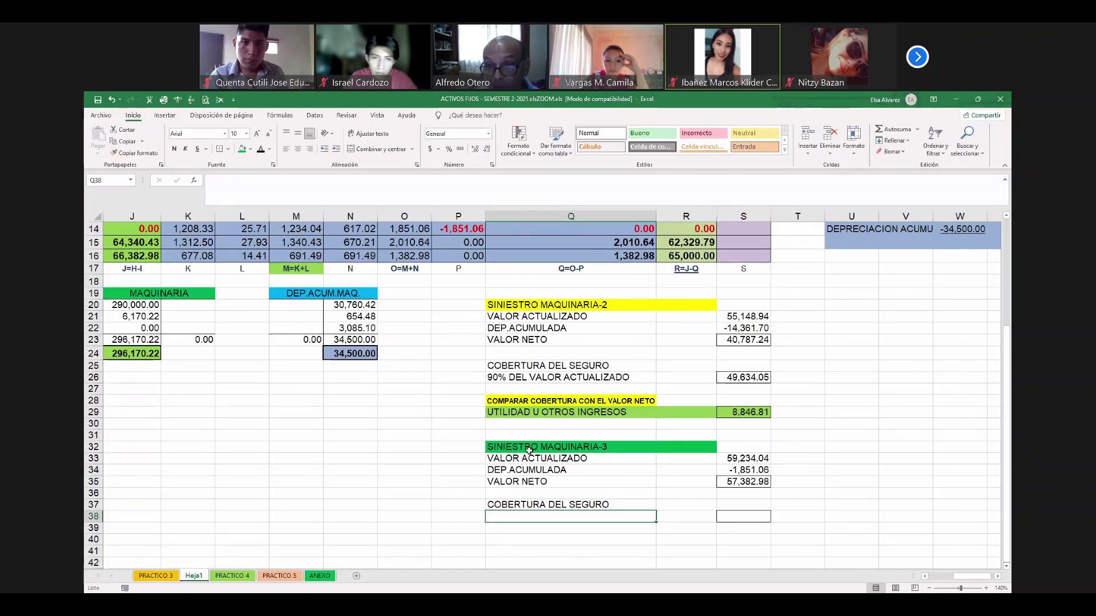
click(176, 576)
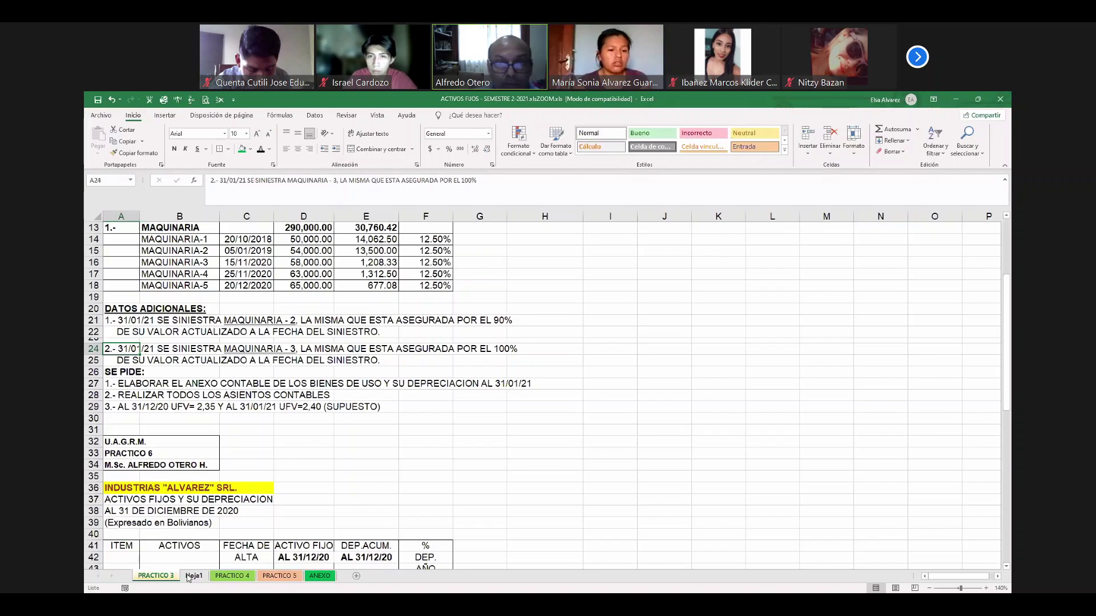
click(193, 576)
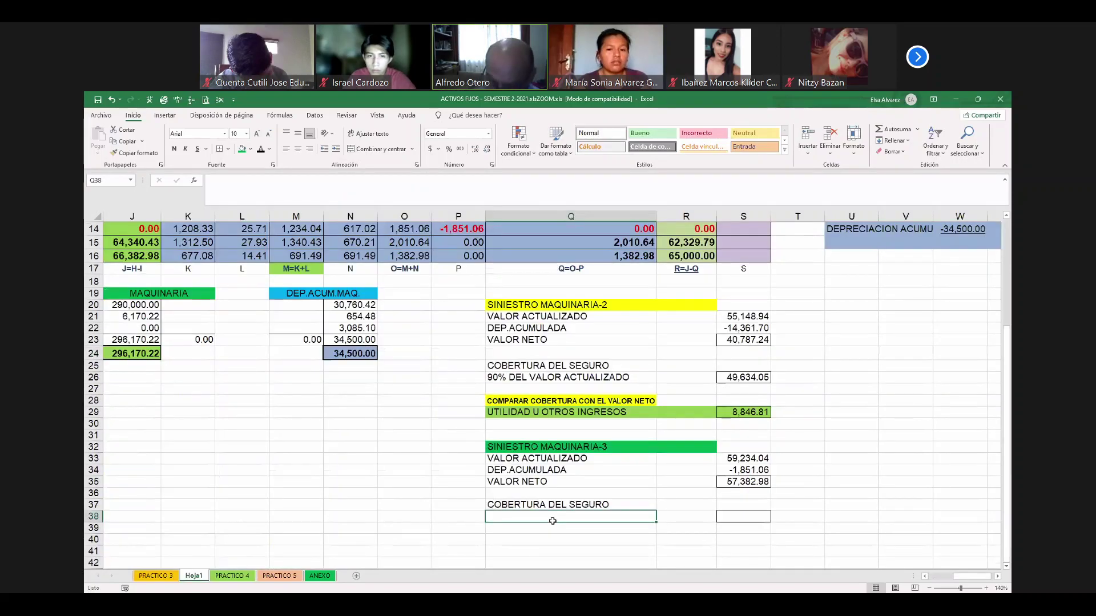
Enter the label 100% DEL VALOR ACTUALIZADO in Q38 on the Hoja1 sheet
text(100% D)
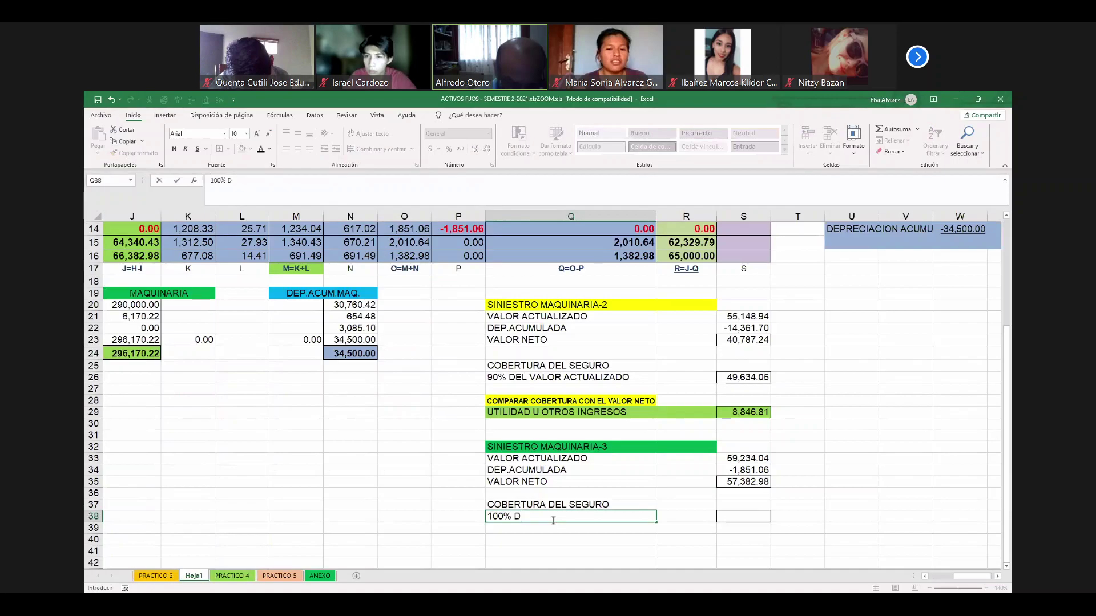
text(EL VALOR )
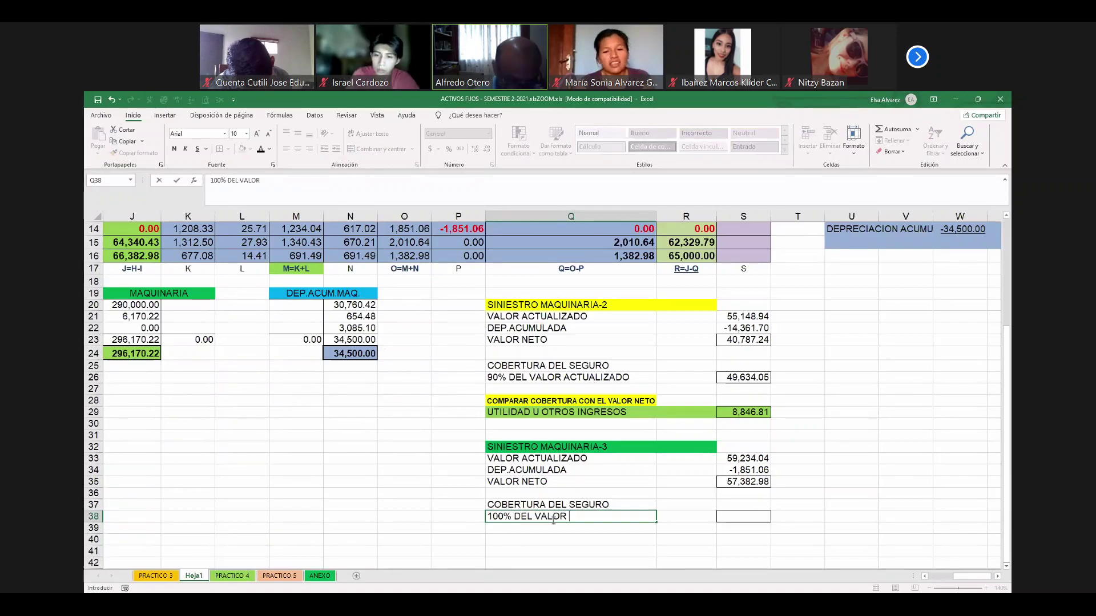
text(ACTUALIZADO)
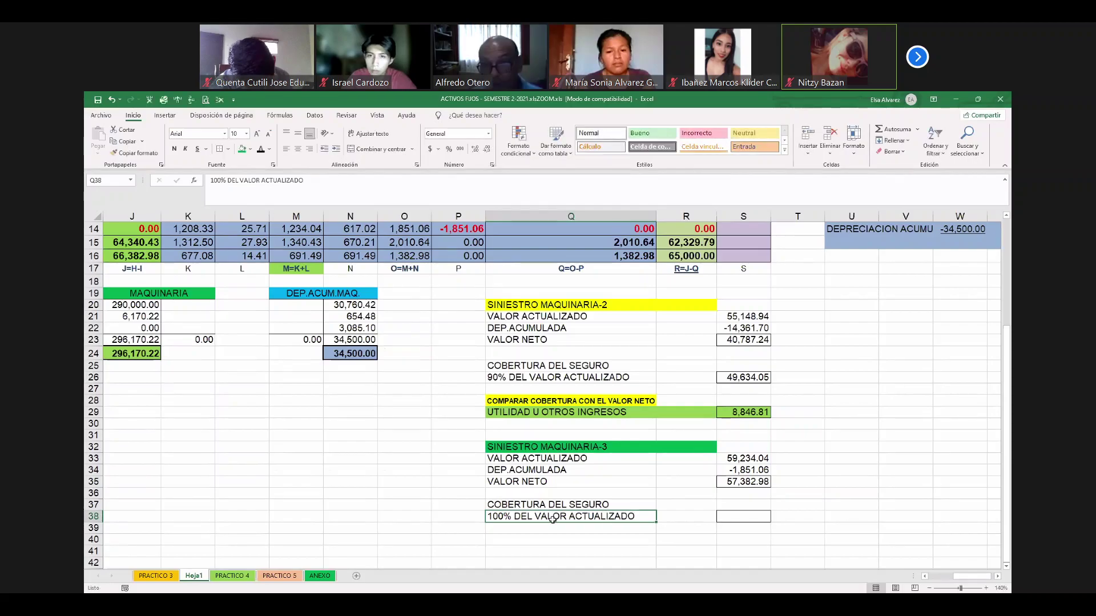
Set MAQUINARIA-3's insurance coverage in S38 equal to its updated value with the formula +S33
key(Right)
key(Right)
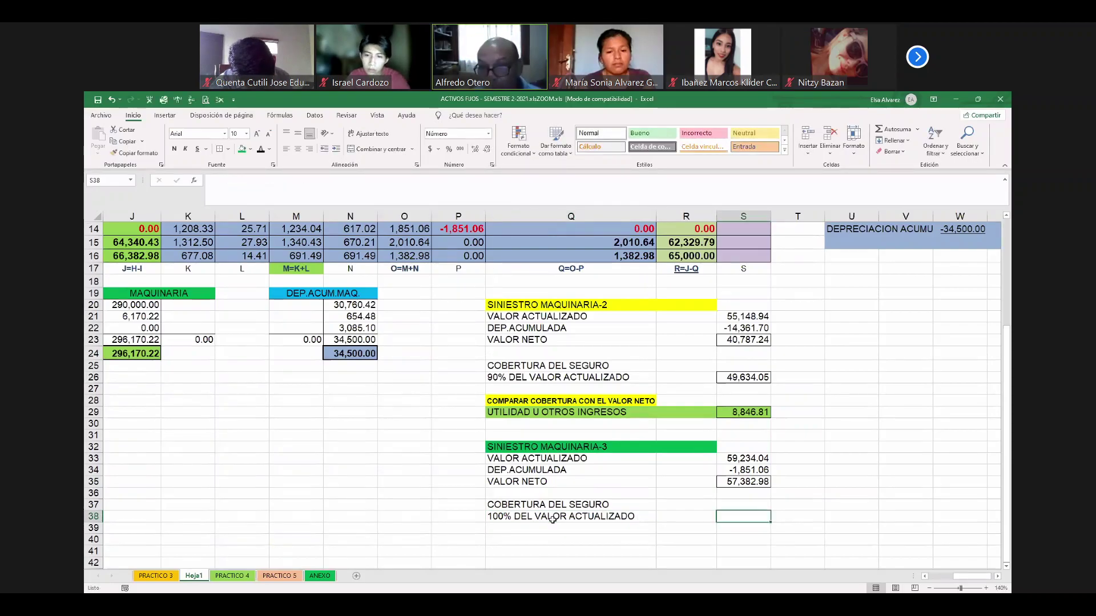
text(+)
key(Up)
key(Up)
key(Up)
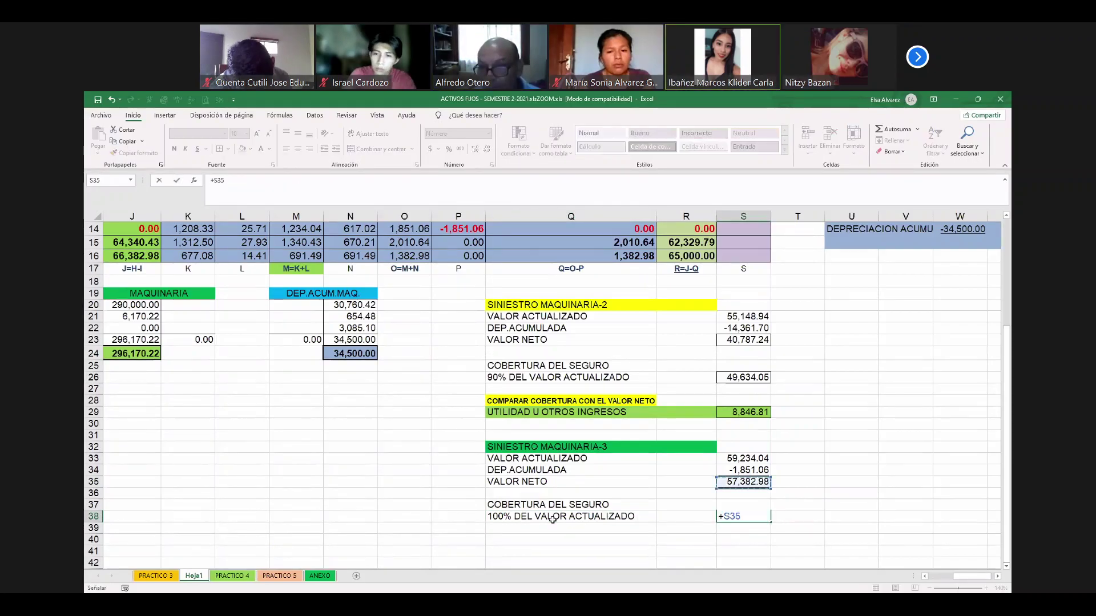
key(Return)
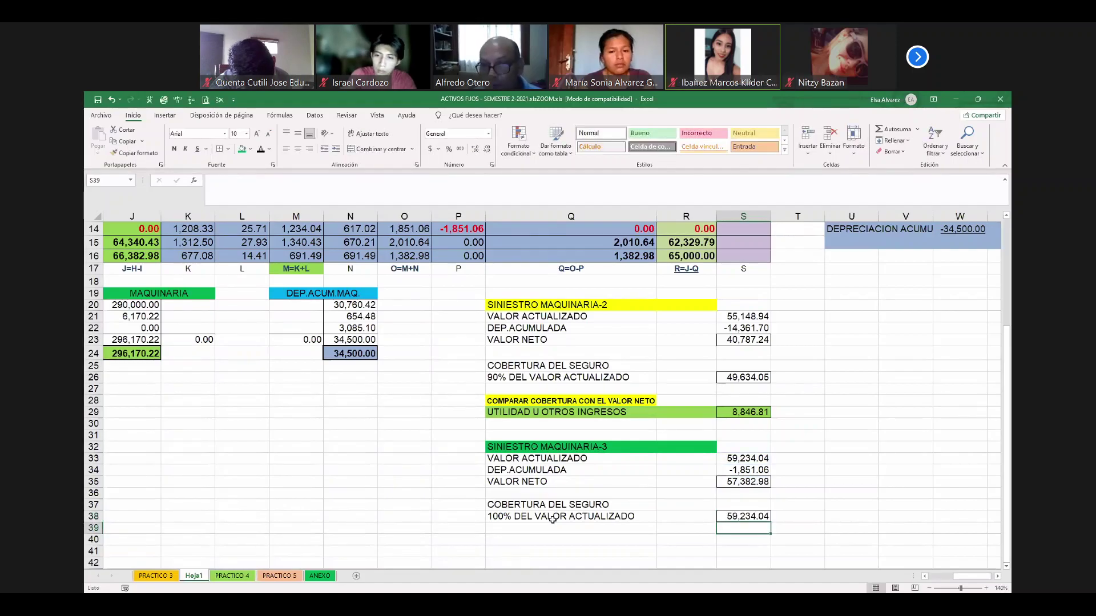
Copy the yellow label COMPARAR COBERTURA CON EL VALOR NETO from Q28 to Q40
key(Down)
key(Left)
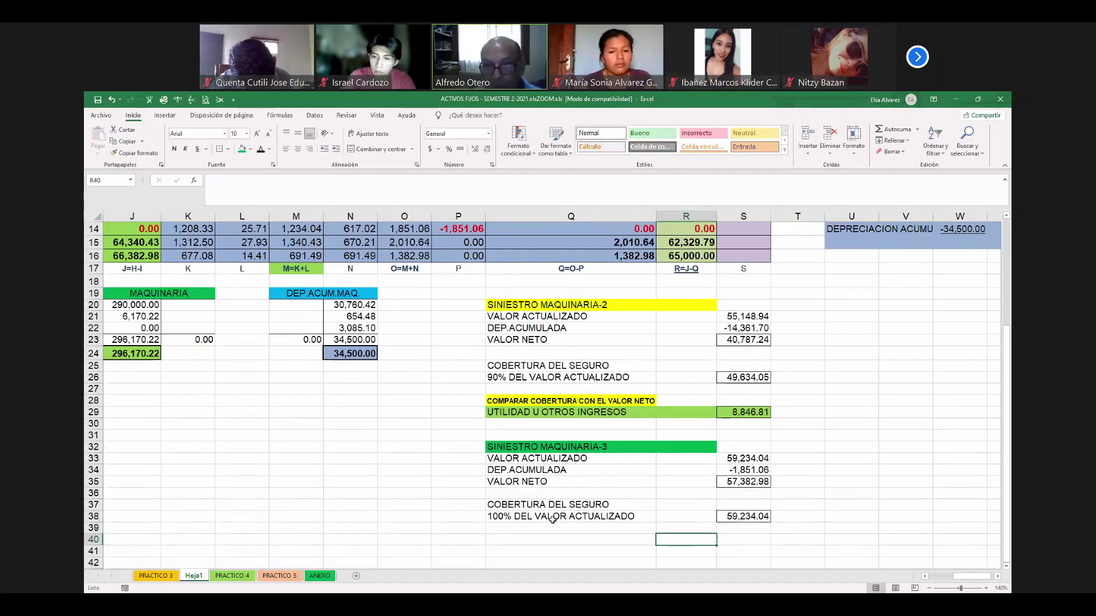
key(Left)
key(Left)
key(Up)
key(Up)
key(Up)
key(Up)
key(Up)
key(Up)
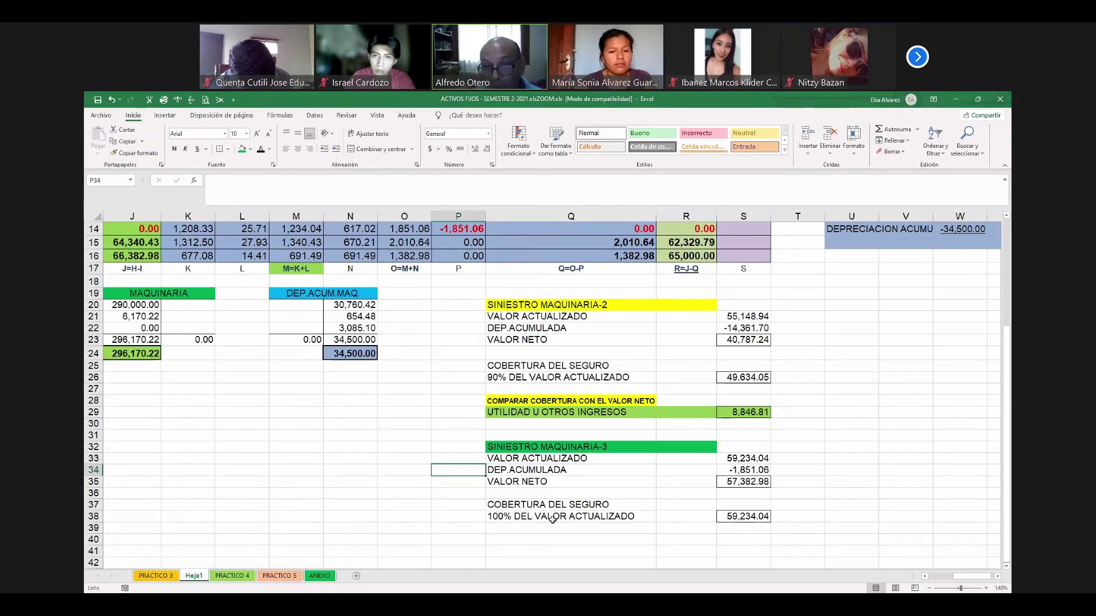
key(Right)
key(Up)
key(Up)
key(Up)
key(Up)
key(Up)
key(Up)
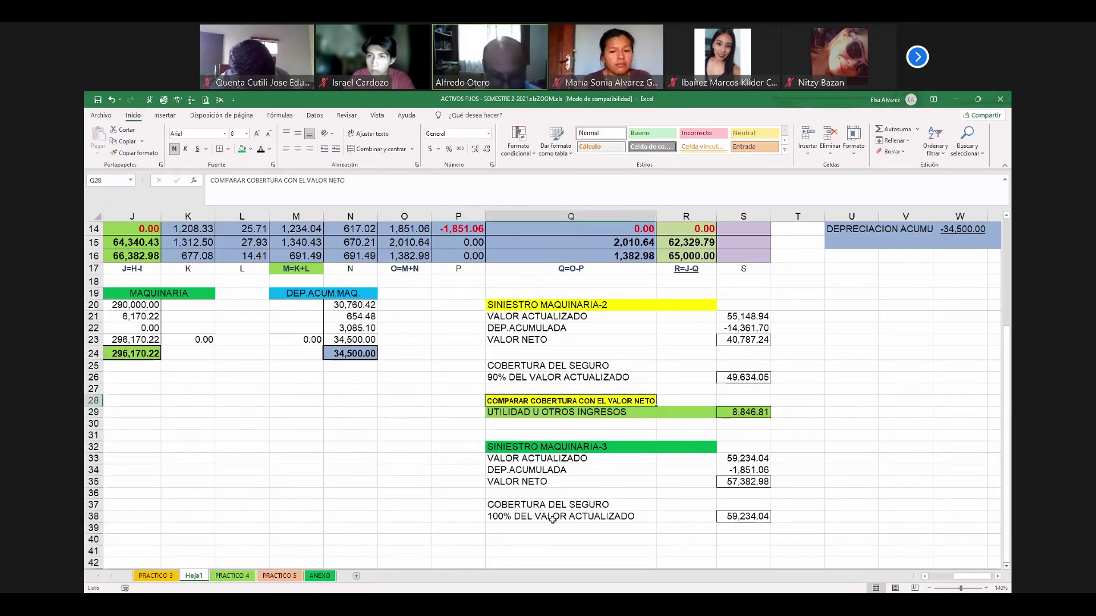
key(ctrl+c)
key(Down)
key(Down)
key(Down)
key(Down)
key(Down)
key(Down)
key(Down)
key(Down)
key(Down)
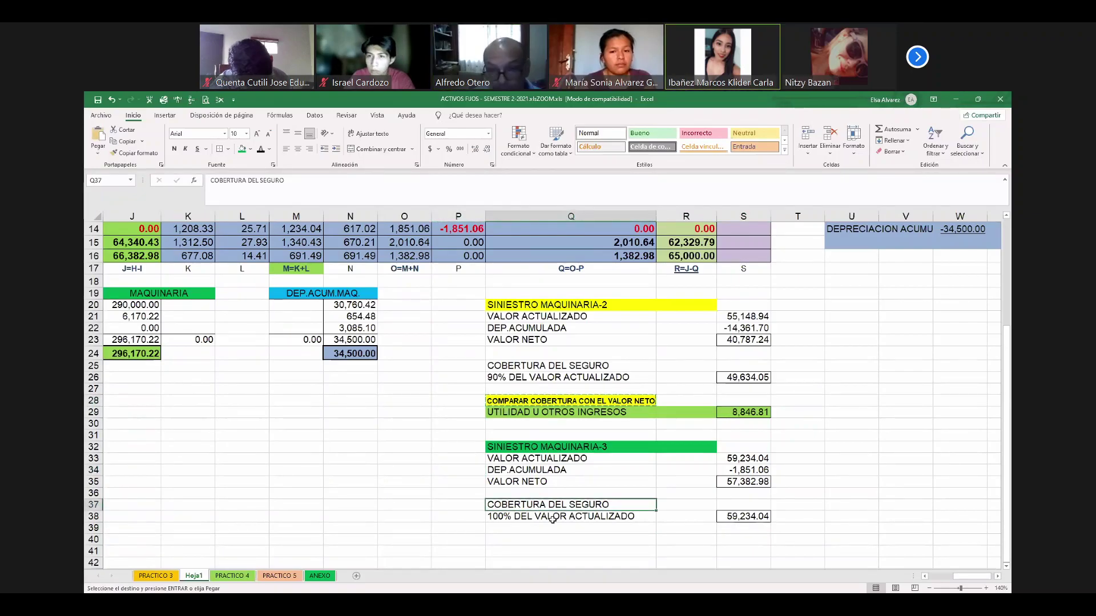
key(Down)
key(Down)
key(Down)
key(Return)
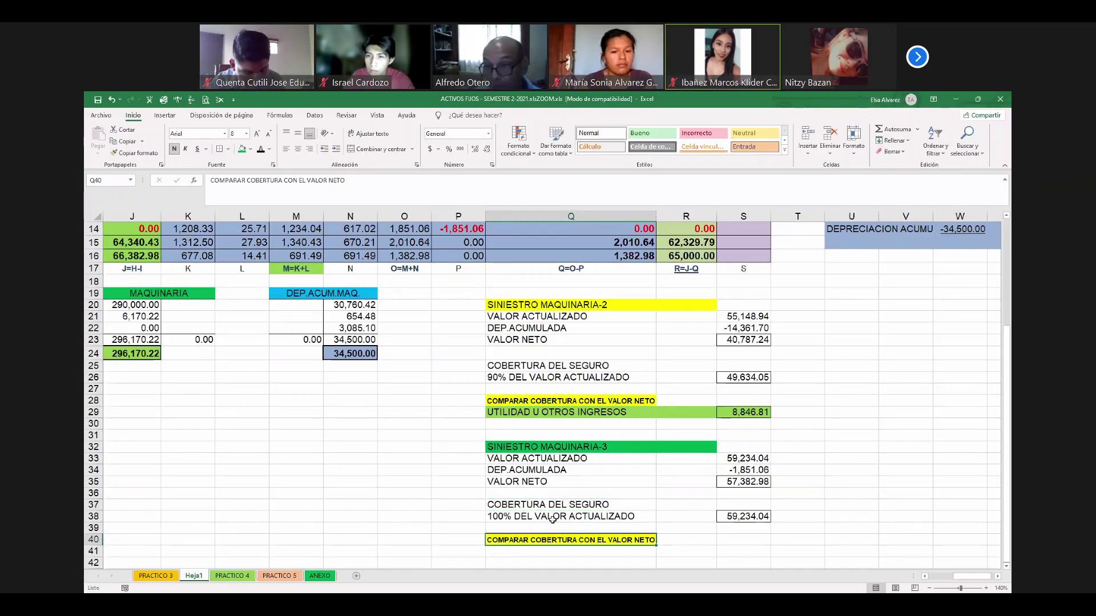
key(Down)
key(Down)
key(Down)
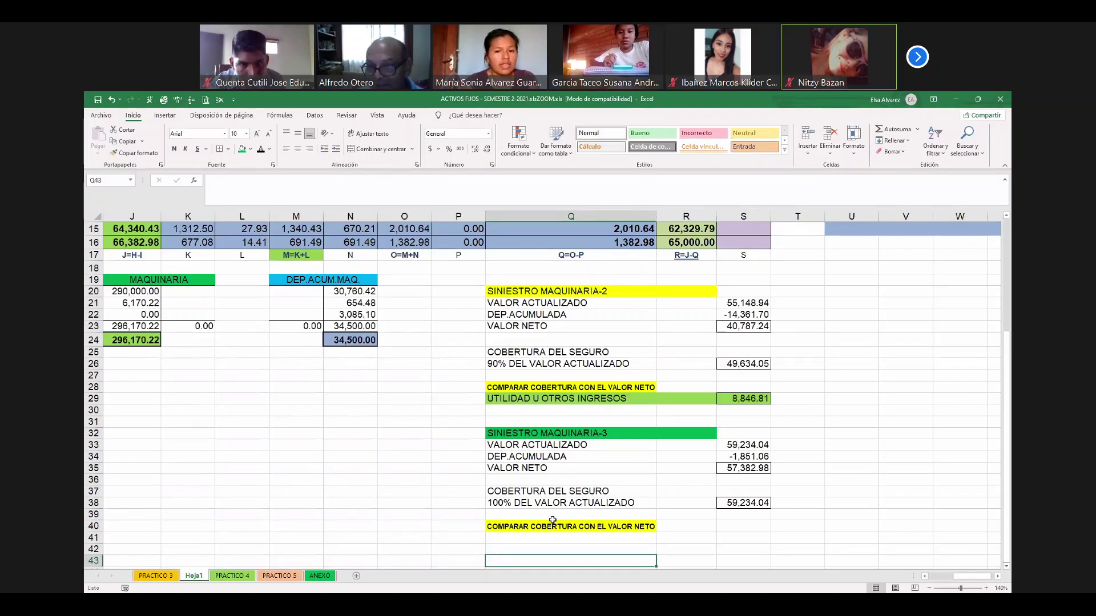
Calculate MAQUINARIA-3's coverage minus net value in S41 with the formula +S38-S35, and put a border around the cell
key(Up)
key(Up)
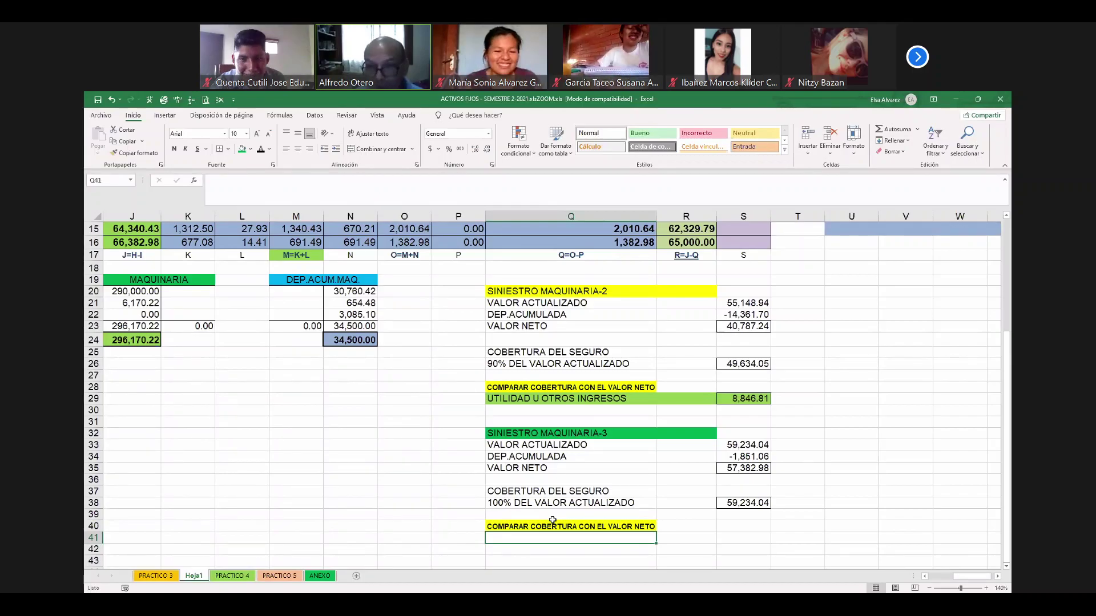
key(Right)
key(Right)
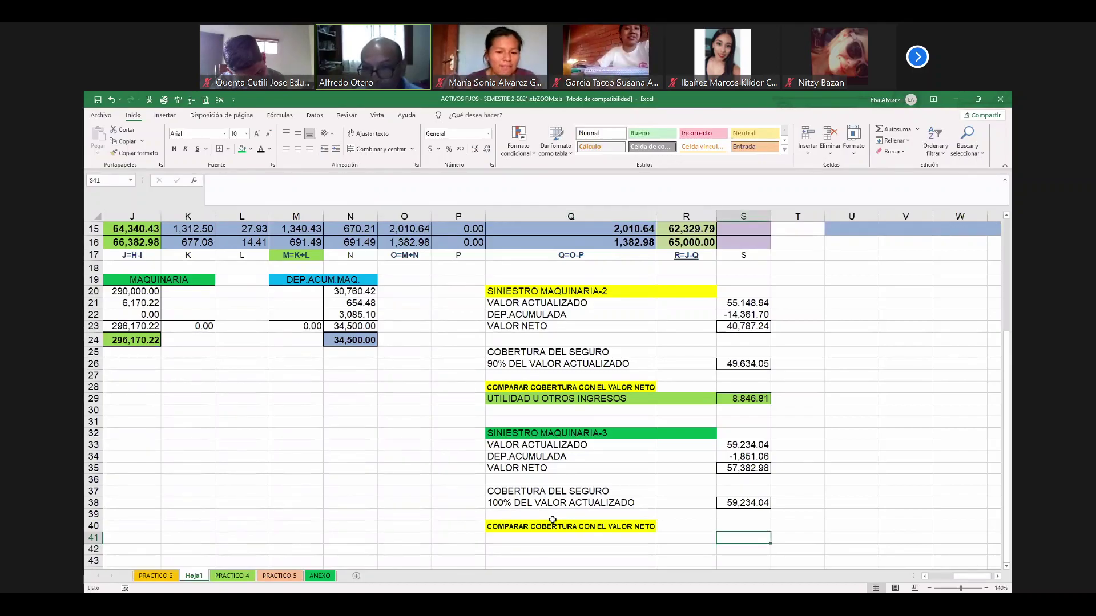
text(+)
key(Up)
key(Up)
key(Up)
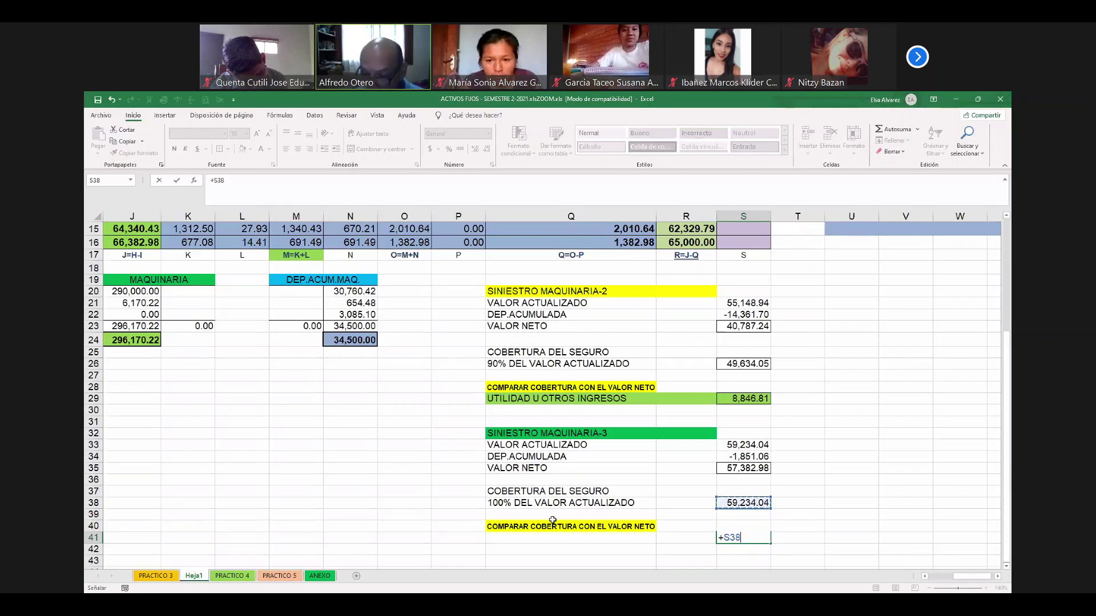
text(-)
key(Up)
key(Up)
key(Up)
key(Up)
key(Up)
key(Up)
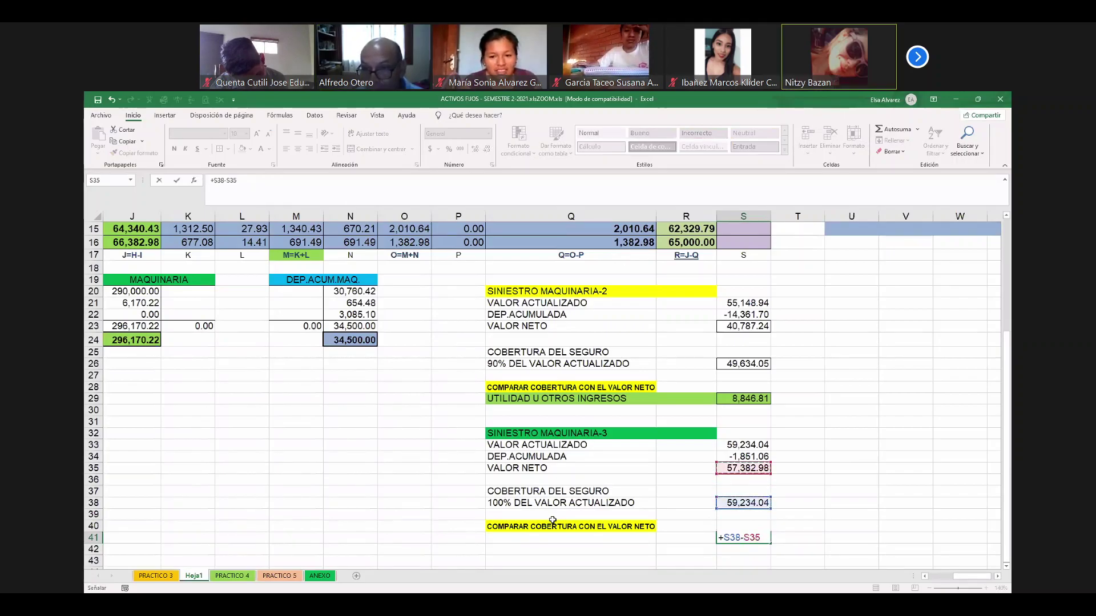
key(Return)
key(Up)
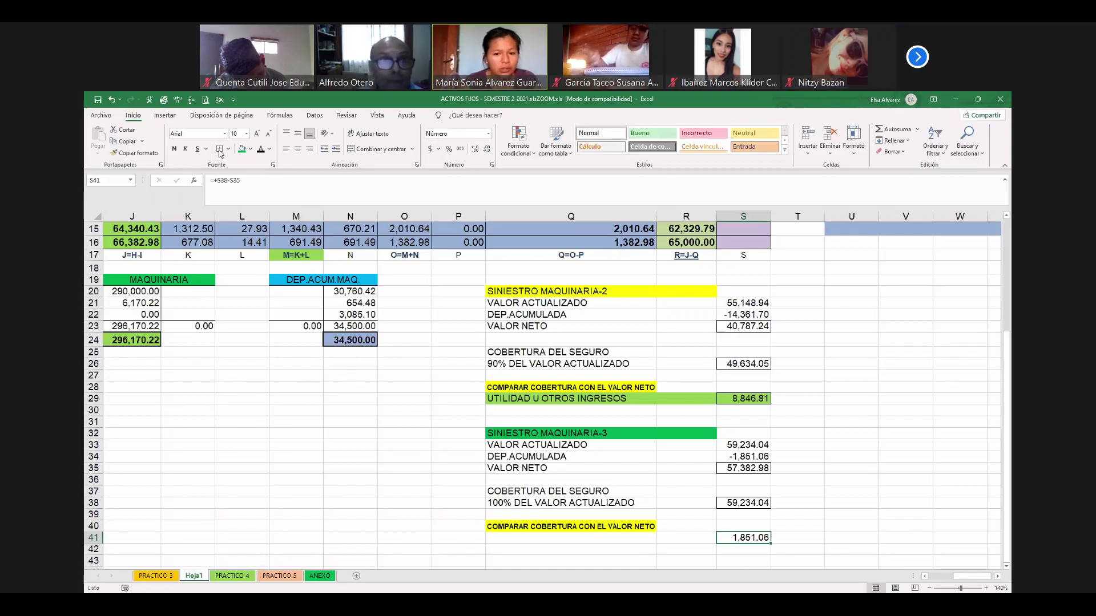
key(Up)
key(Right)
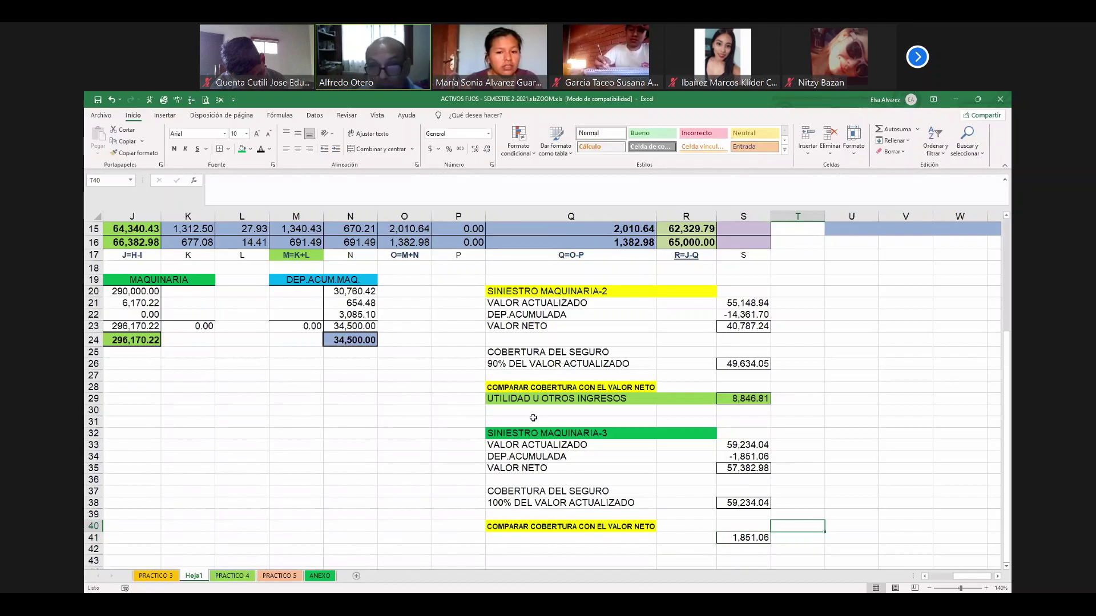
Copy the green label UTILIDAD U OTROS INGRESOS from Q29 to Q41
click(537, 399)
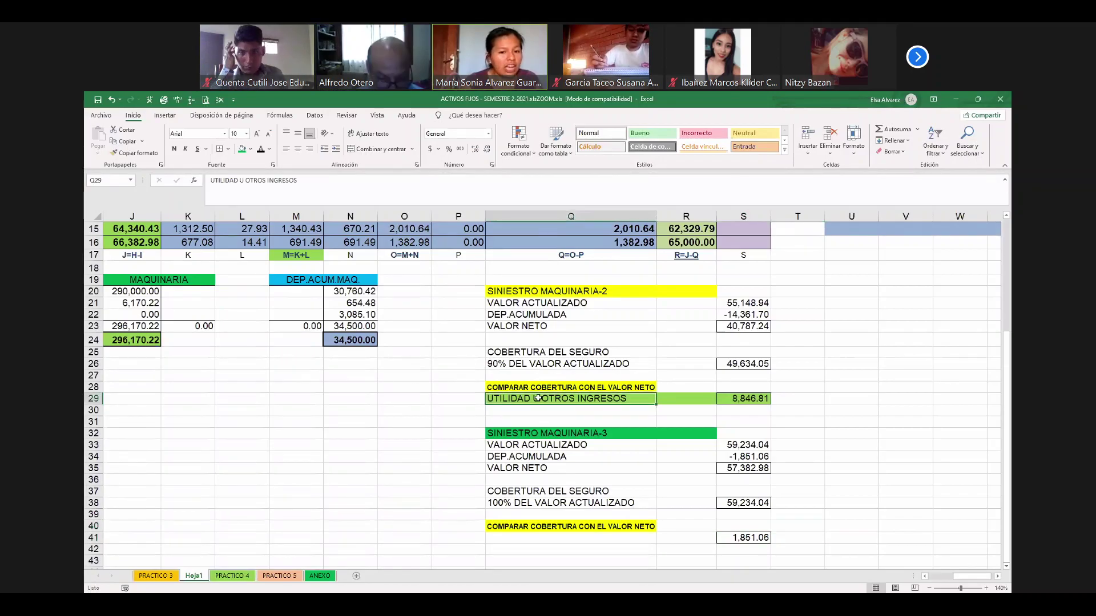
key(ctrl+c)
key(Down)
key(Down)
key(Down)
key(Down)
key(Down)
key(Down)
key(Down)
key(Down)
key(Down)
key(Down)
key(Down)
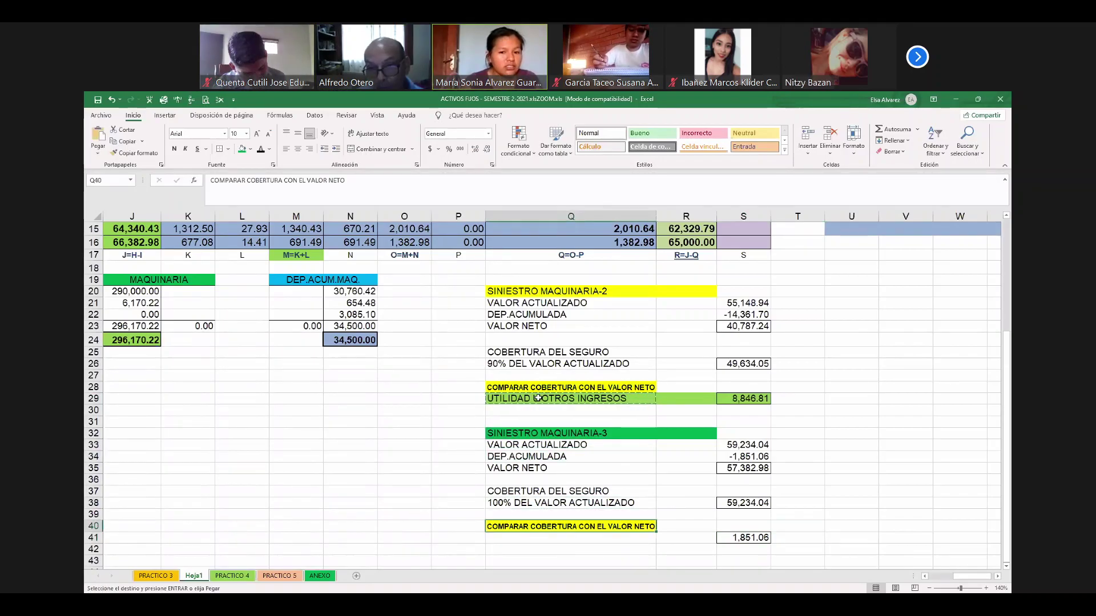
key(Down)
key(Return)
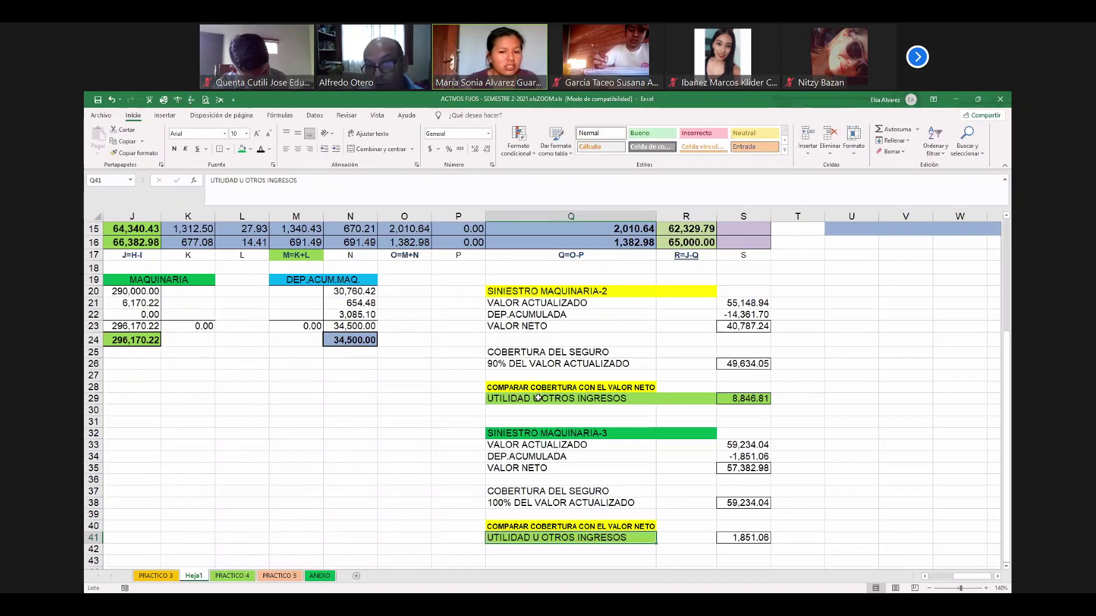
Fill cells R41:S41 with green to extend the highlight across MAQUINARIA-3's result row
key(Right)
key(shift+Right)
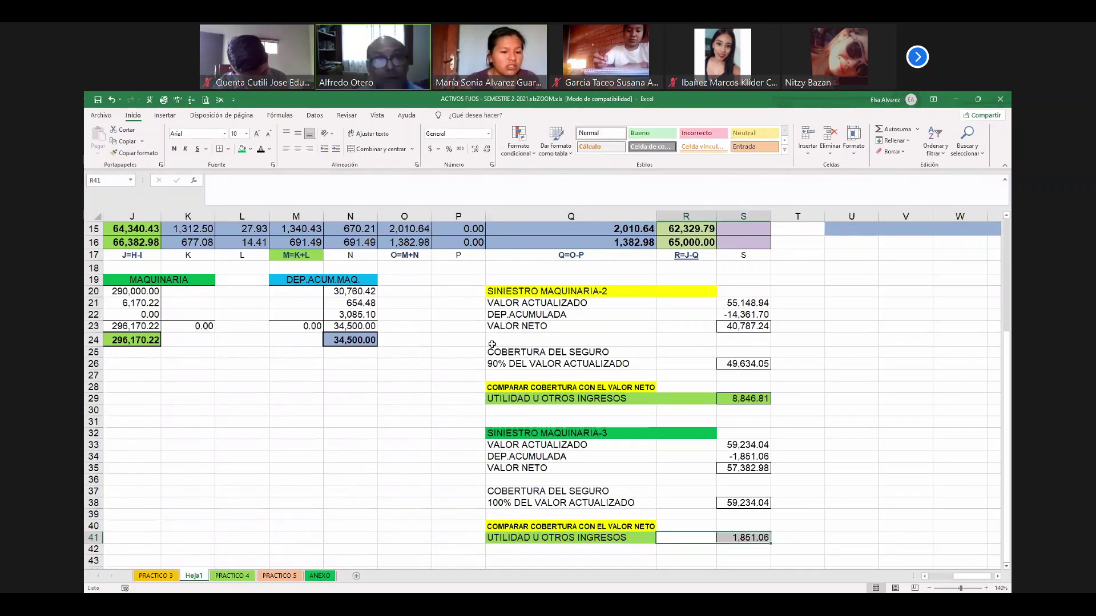
click(249, 151)
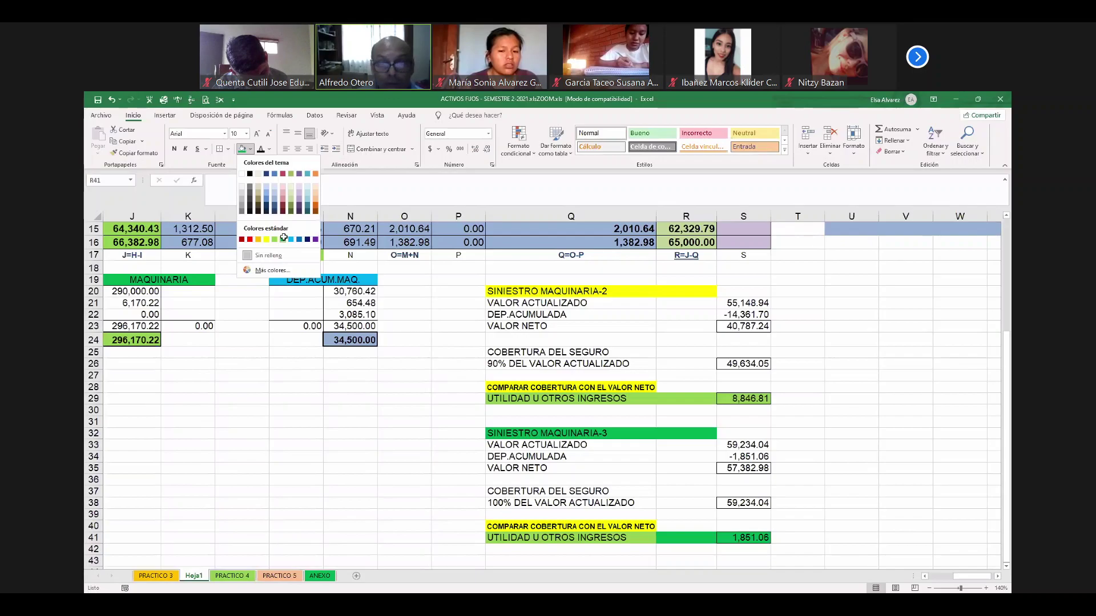
click(285, 238)
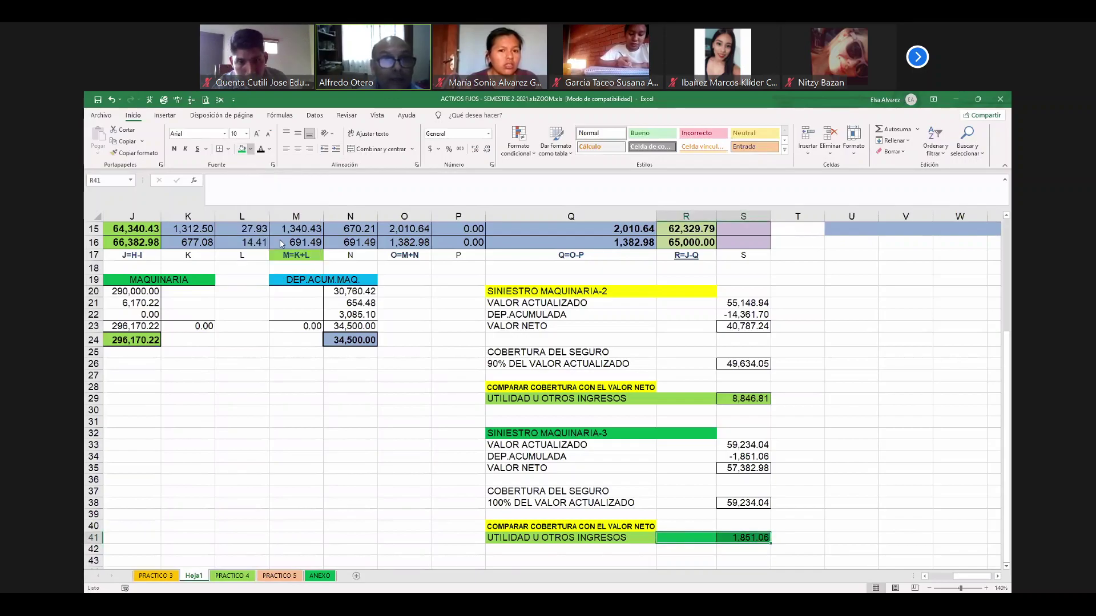
click(587, 467)
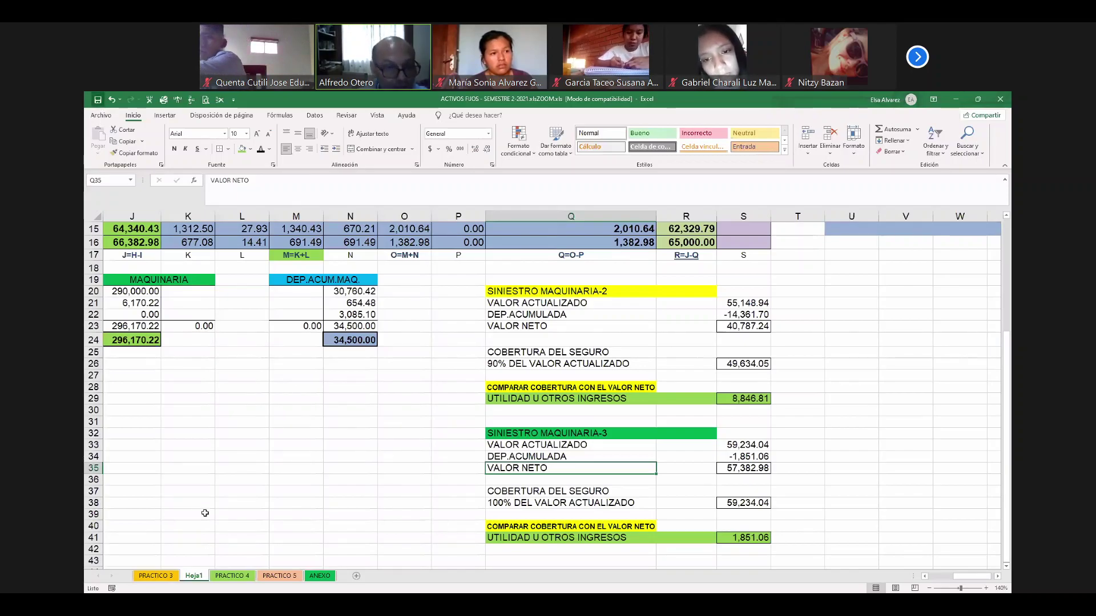
On the PRACTICO 3 sheet, compare the insurance terms in the additional data of the first exercise and PRACTICO 6
click(228, 577)
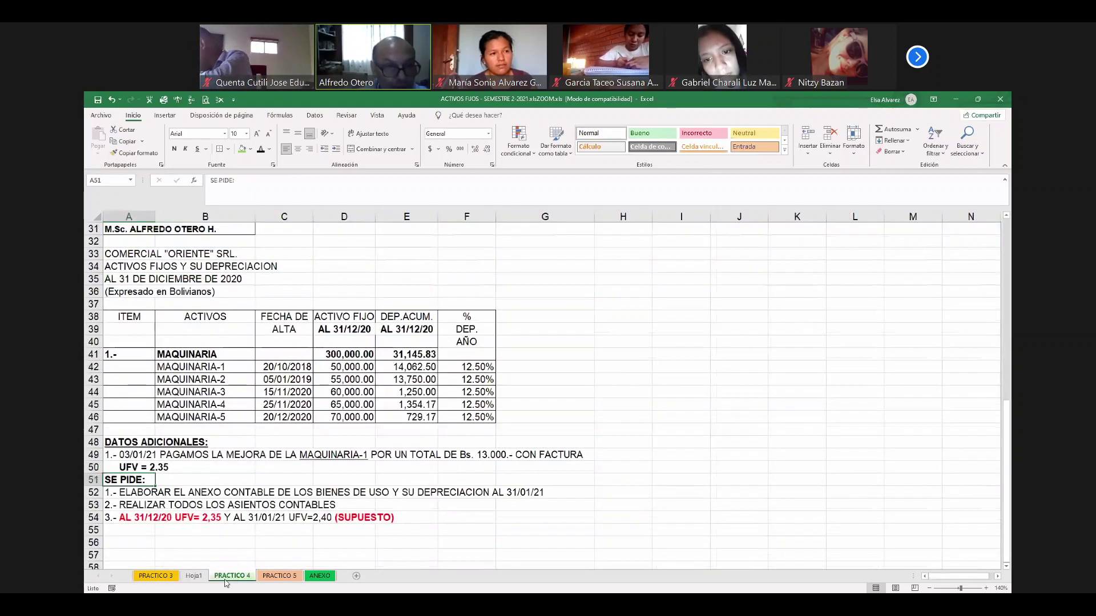
click(161, 576)
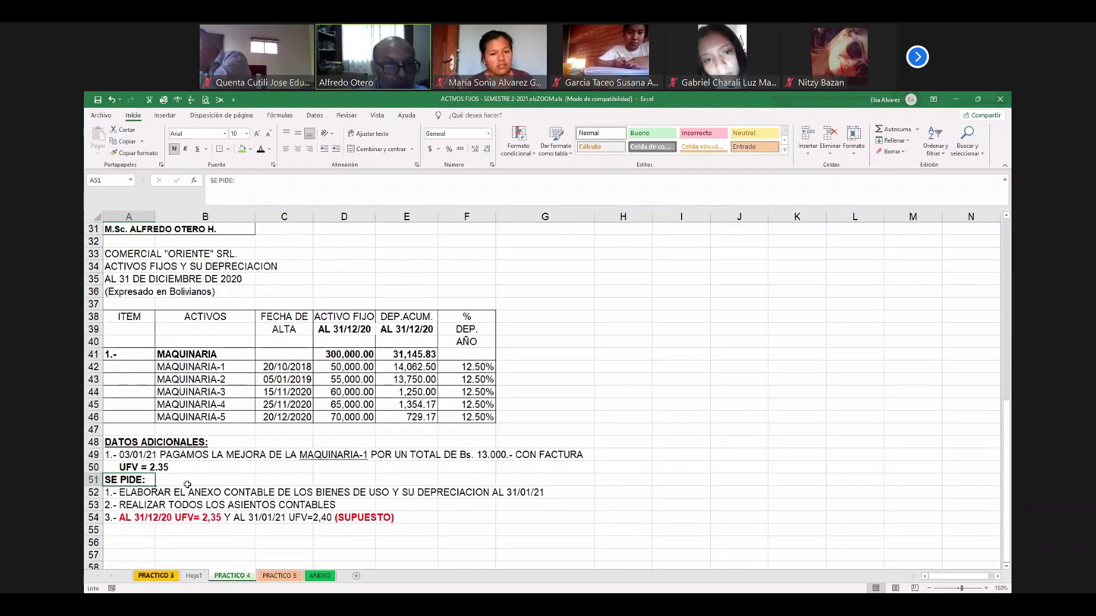
scroll(188, 485, down, 7)
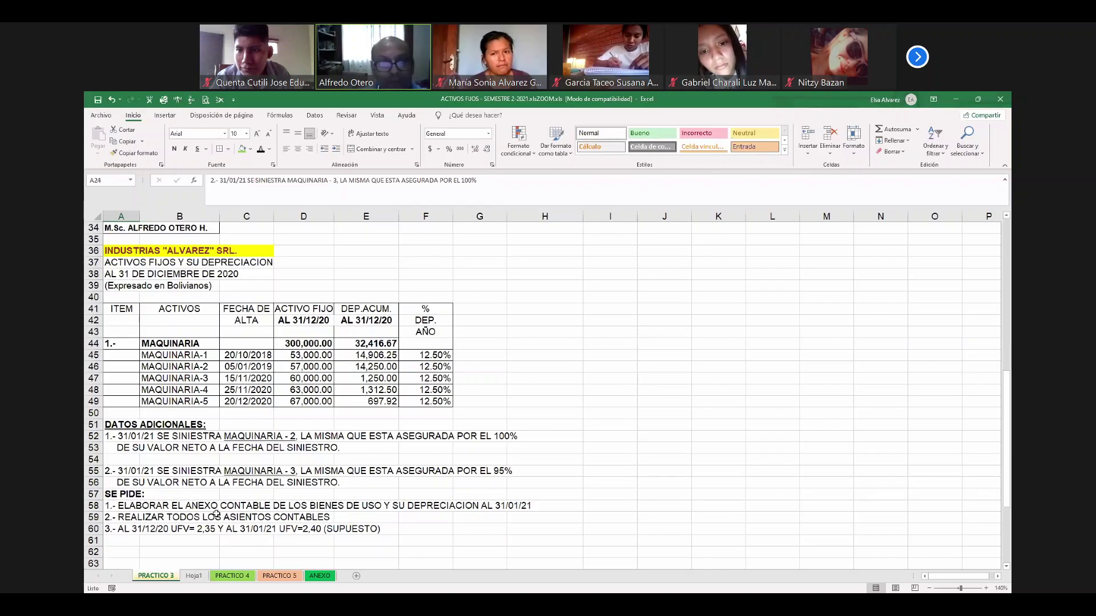
scroll(217, 513, down, 1)
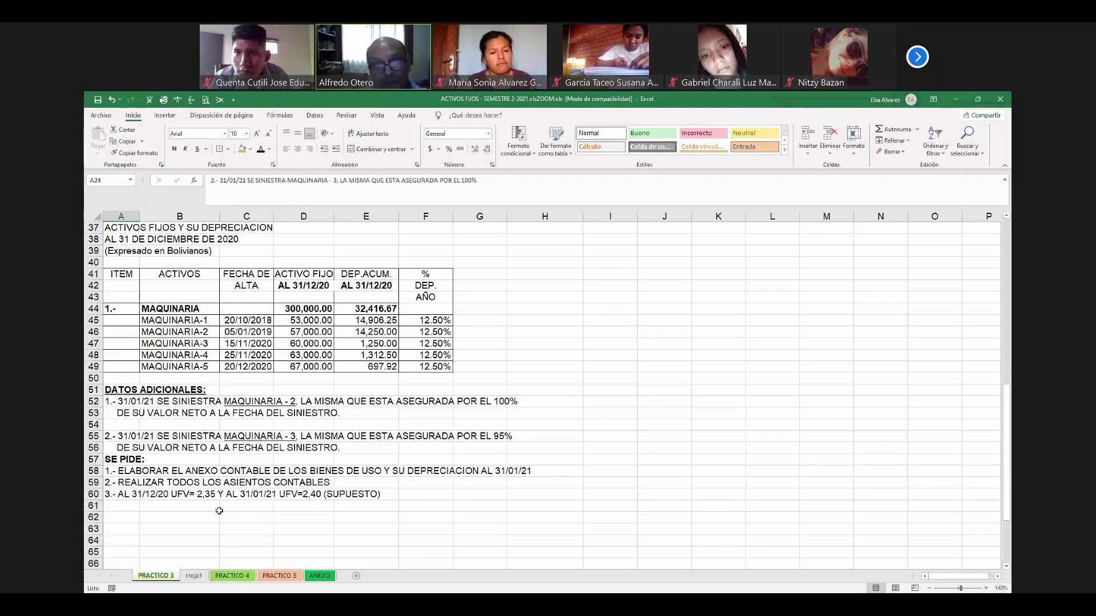
scroll(259, 505, up, 6)
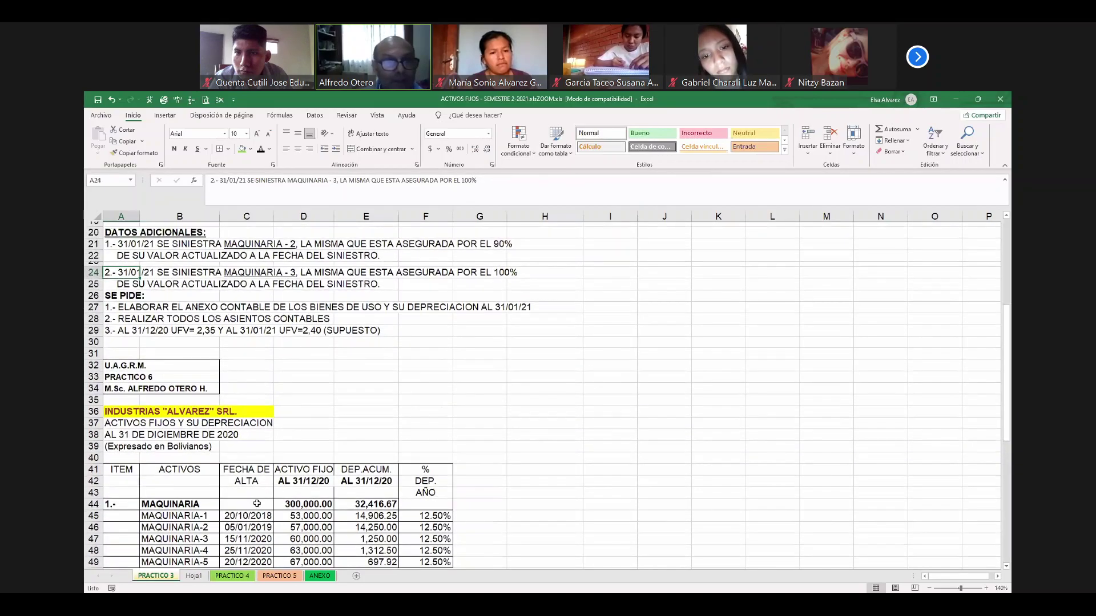
scroll(257, 504, down, 7)
scroll(259, 500, up, 7)
scroll(259, 500, down, 2)
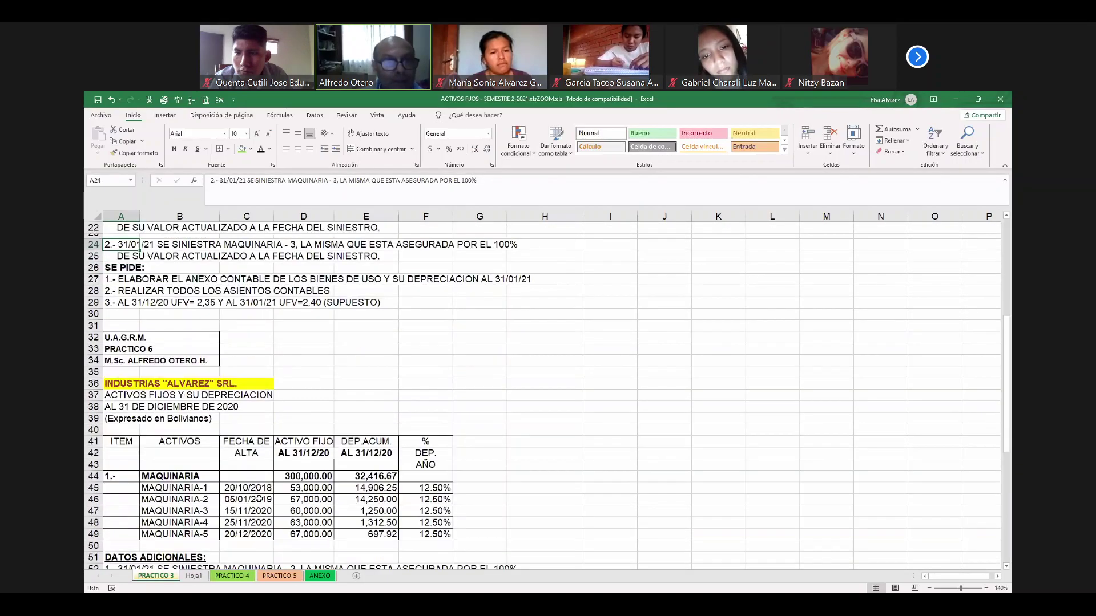
scroll(259, 500, up, 5)
scroll(260, 500, down, 7)
scroll(419, 474, up, 7)
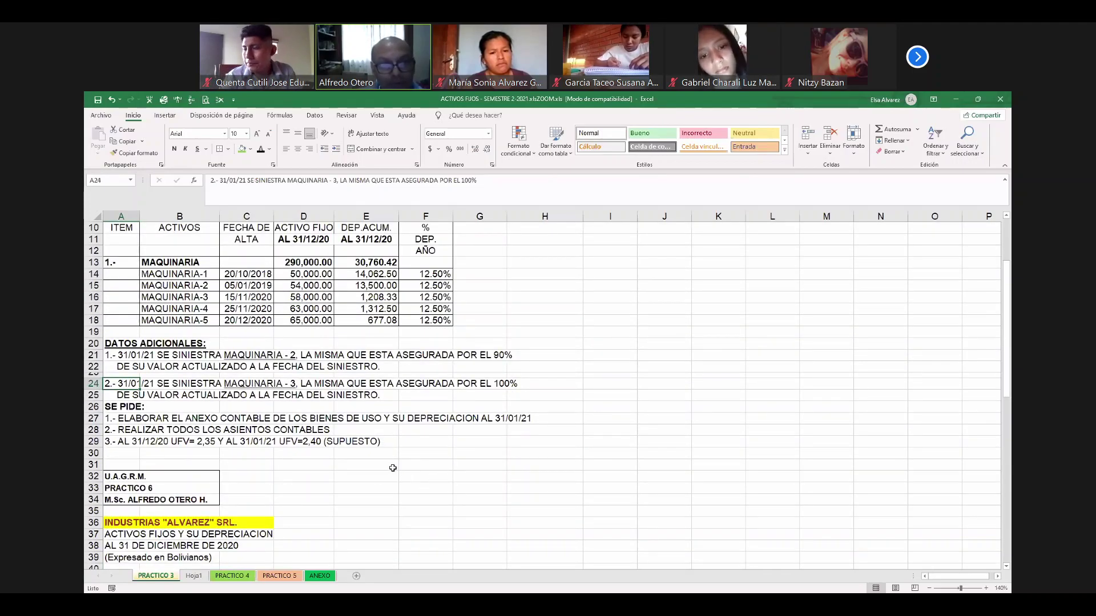
Make the words VALOR ACTUALIZADO in A22 red and underlined on the PRACTICO 3 sheet
click(147, 370)
key(Left)
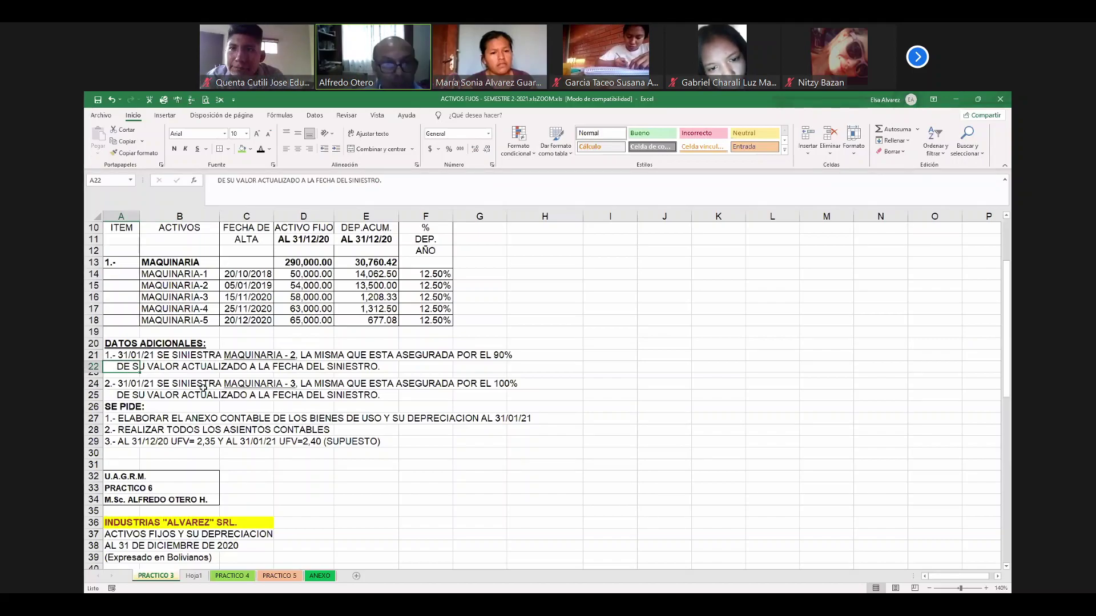
drag(236, 180, 299, 180)
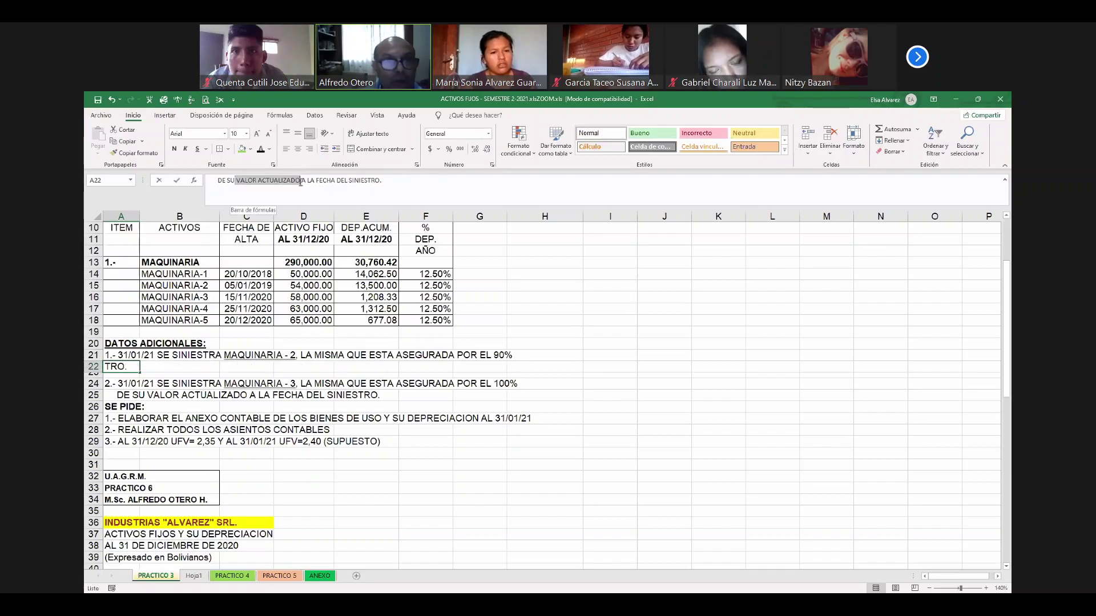
click(269, 149)
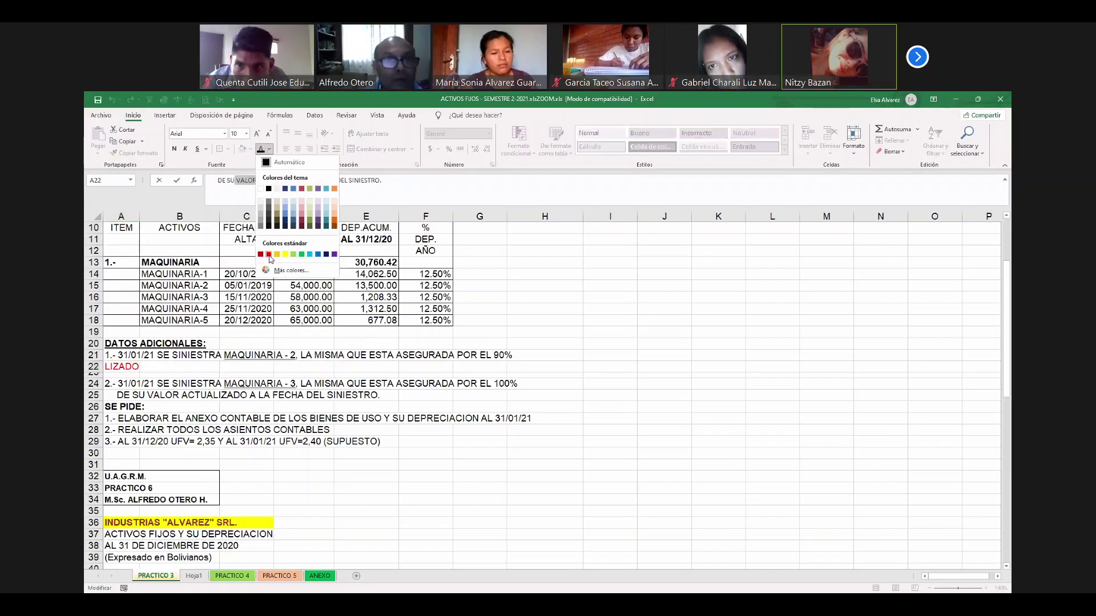
click(269, 255)
Make the words VALOR ACTUALIZADO in A25, under the MAQUINARIA-3 casualty, red and underlined
click(136, 394)
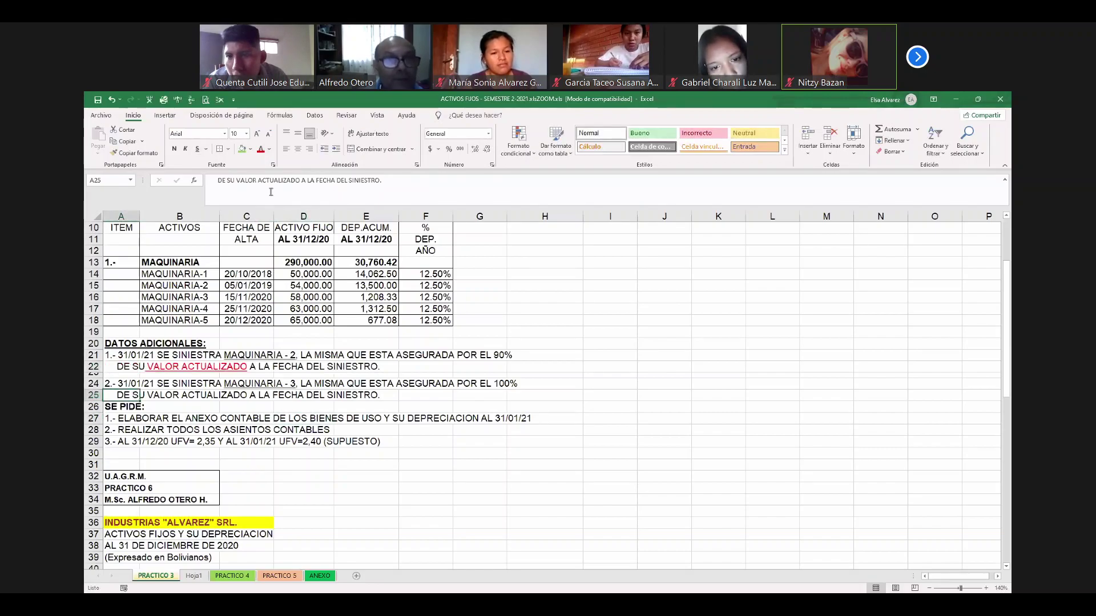
drag(237, 179, 300, 180)
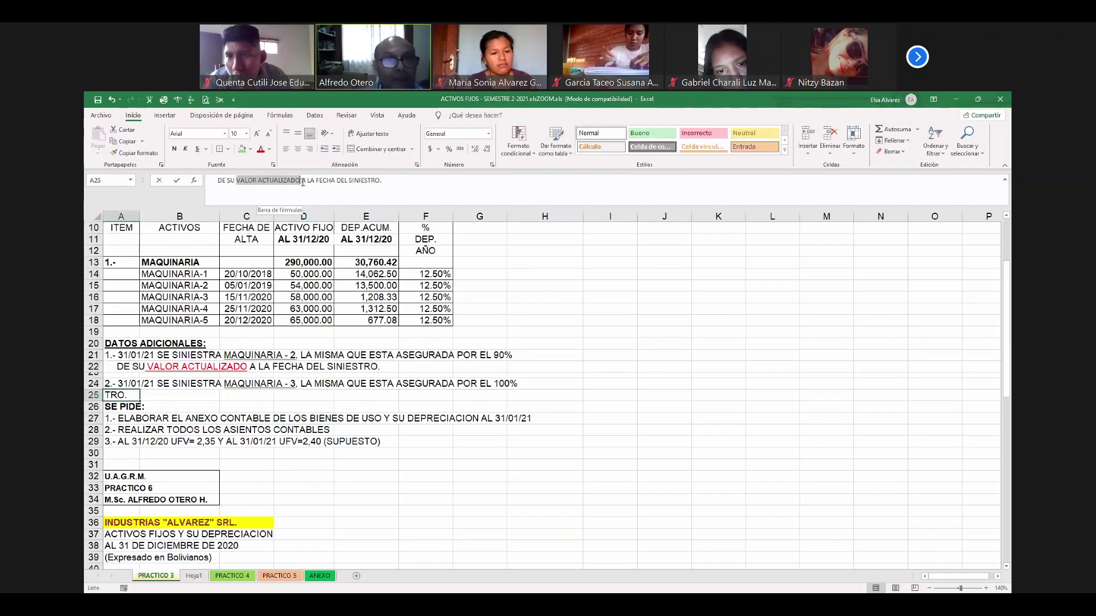
click(261, 149)
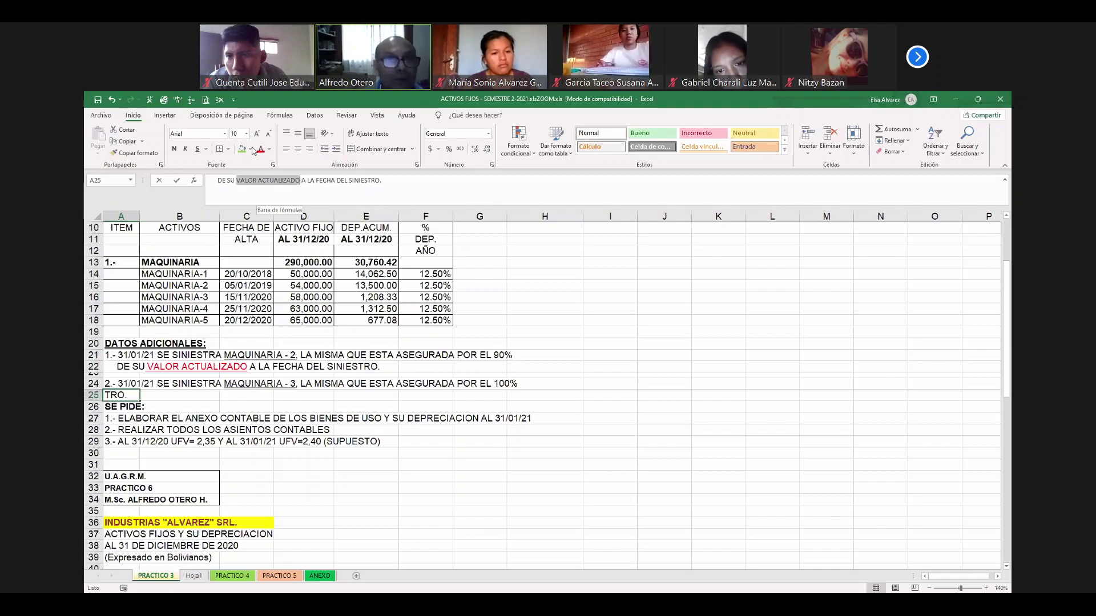
click(197, 149)
click(254, 250)
Make the words VALOR NETO in A53, under PRACTICO 6's MAQUINARIA-2 casualty, red and underlined
scroll(254, 250, down, 3)
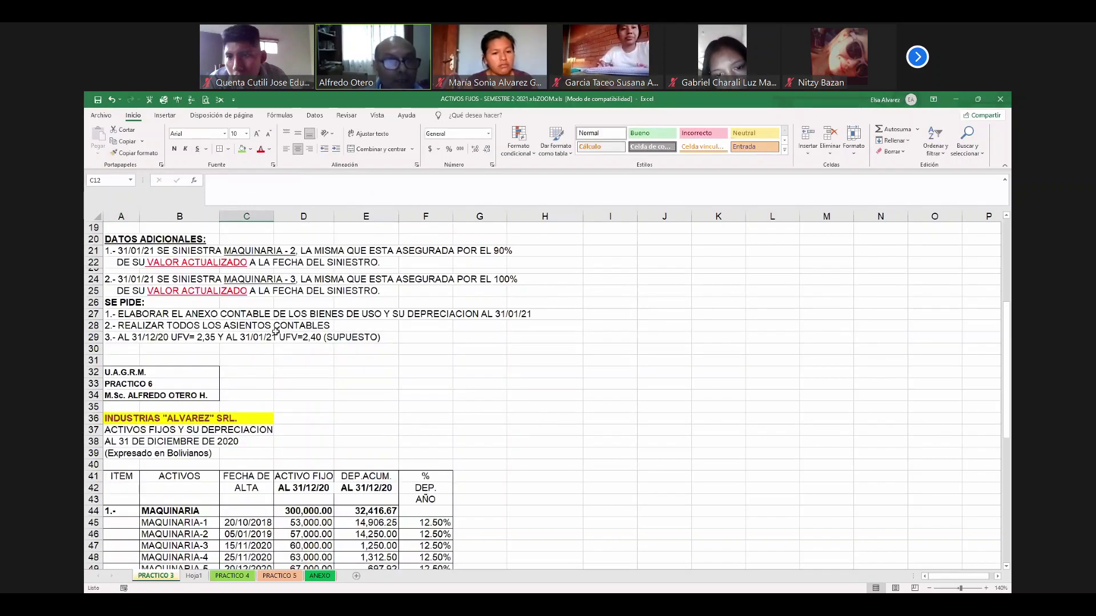
scroll(309, 349, down, 3)
scroll(309, 350, down, 4)
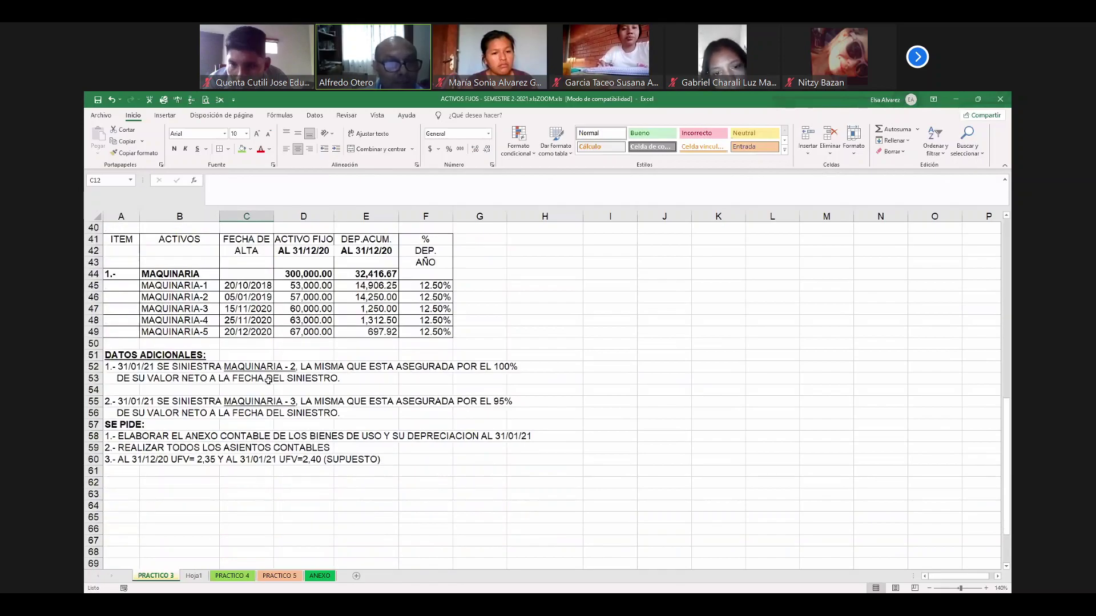
click(120, 380)
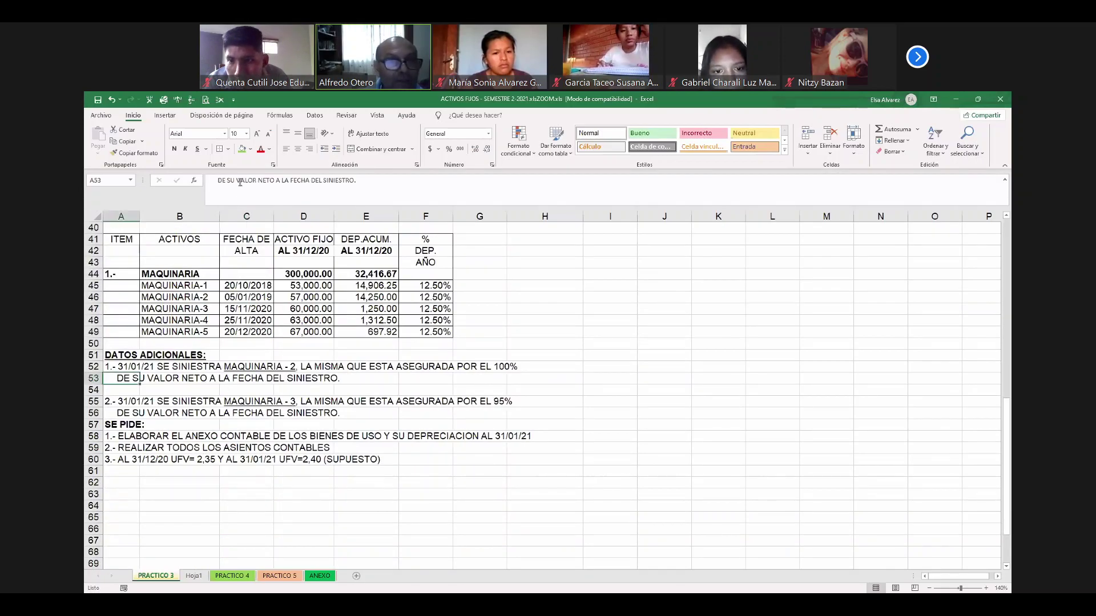
drag(239, 180, 275, 181)
click(261, 149)
click(197, 148)
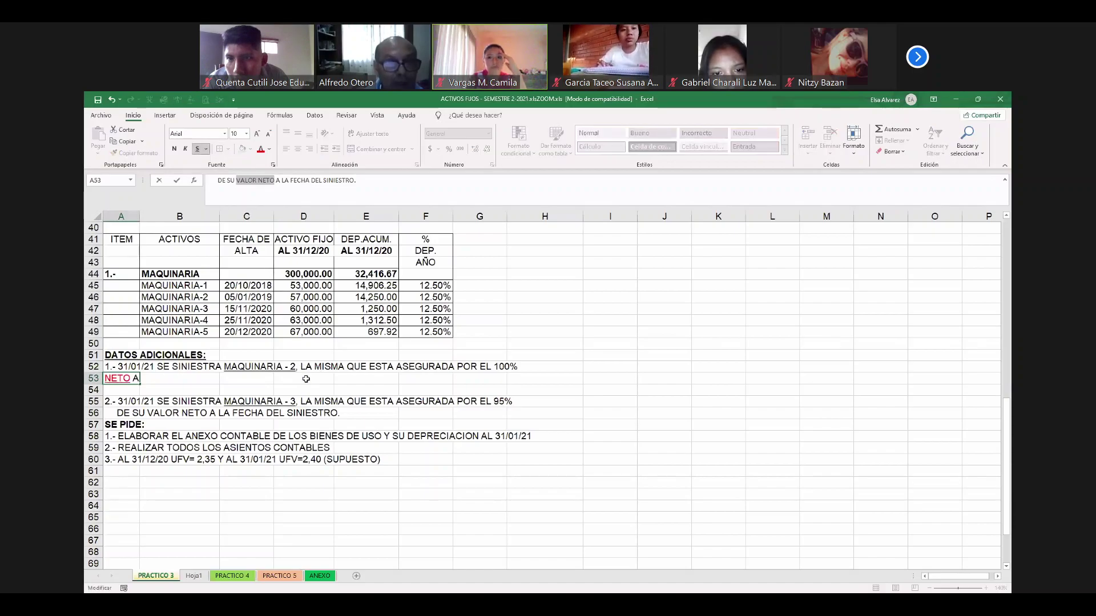
click(246, 274)
Make the words VALOR NETO in A56, under PRACTICO 6's MAQUINARIA-3 casualty, red and underlined
click(135, 411)
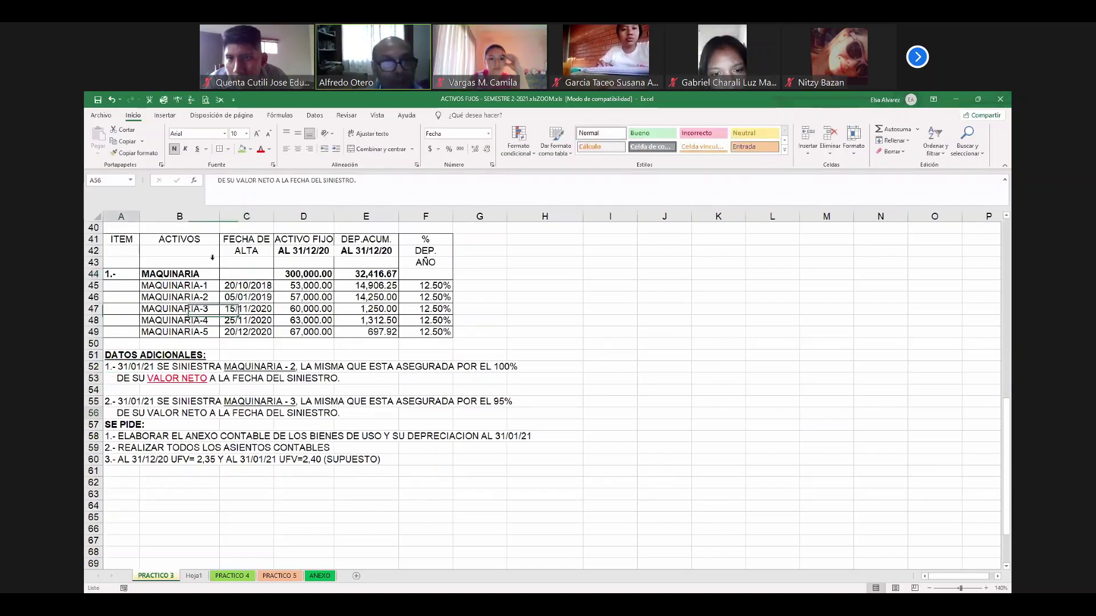
drag(237, 181, 274, 180)
click(260, 149)
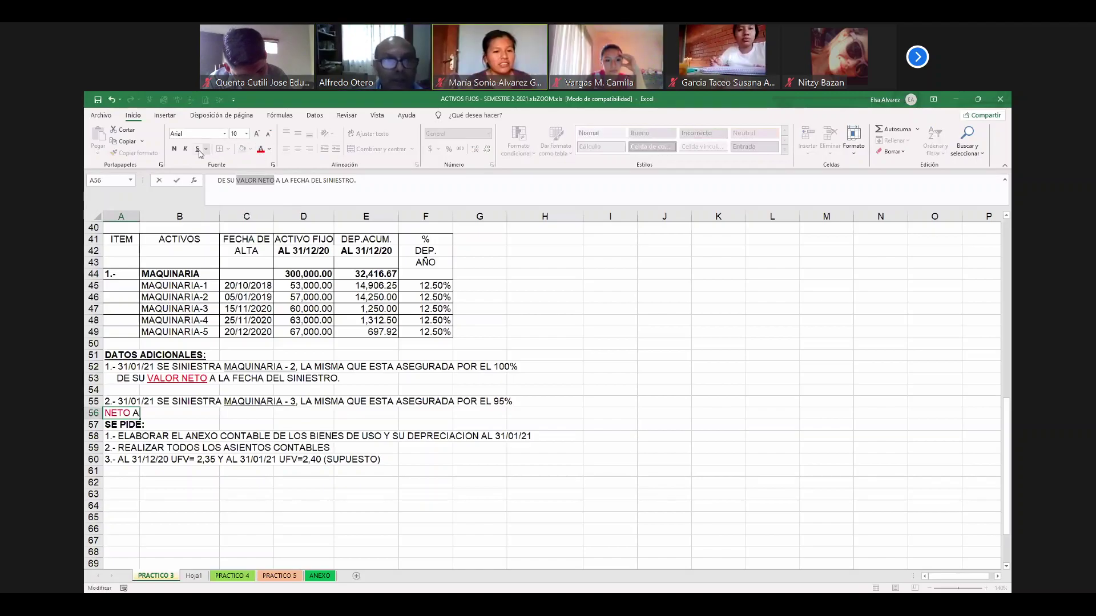
click(247, 239)
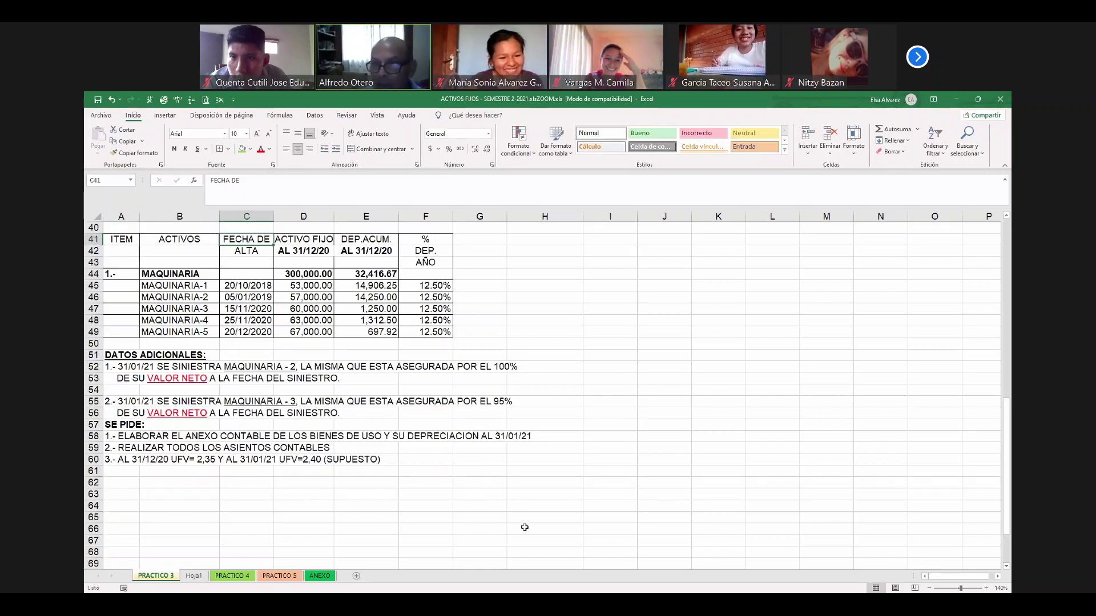
scroll(537, 524, up, 6)
scroll(548, 523, up, 2)
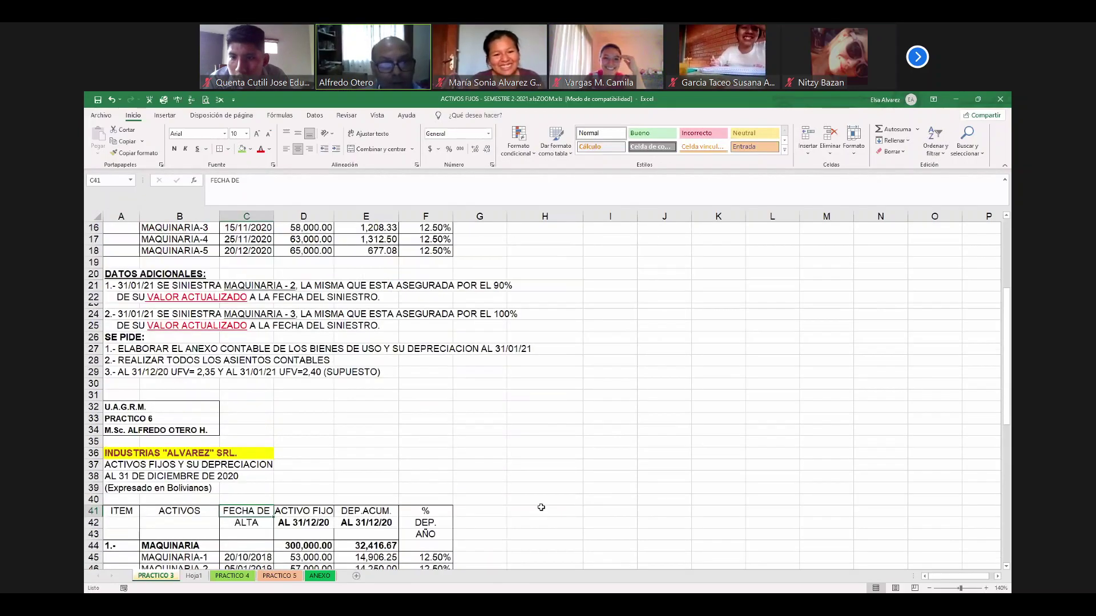
scroll(546, 503, up, 2)
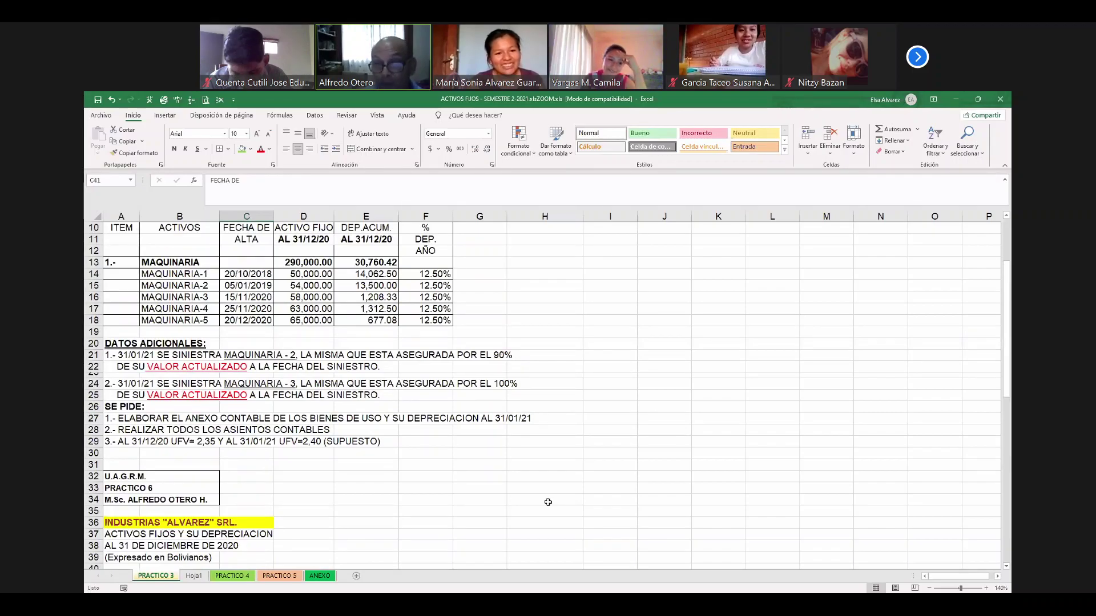
scroll(547, 503, down, 1)
scroll(548, 503, down, 10)
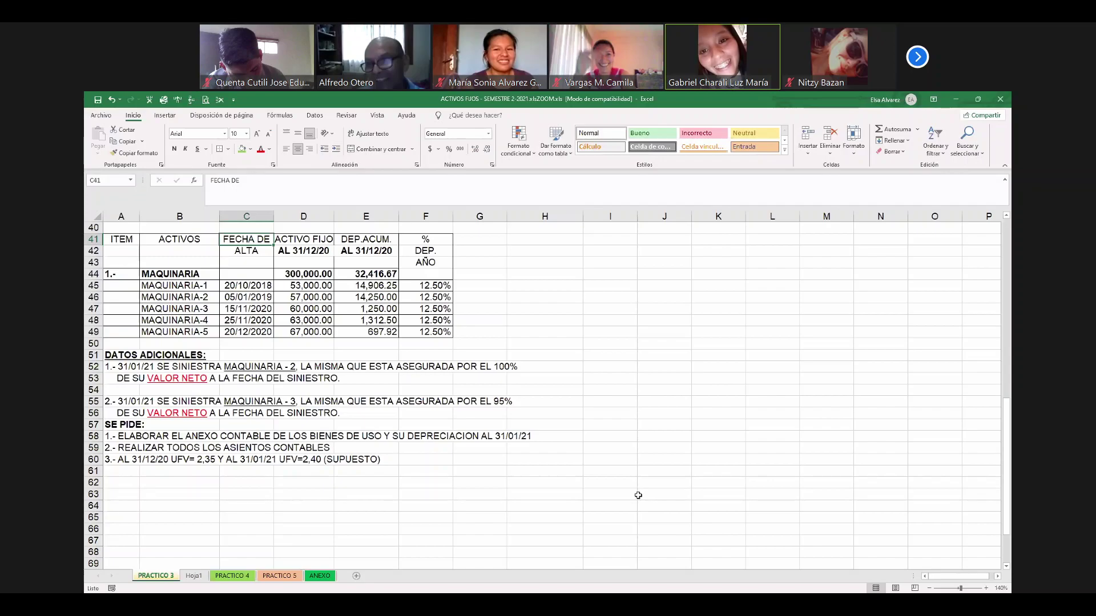
scroll(638, 496, up, 12)
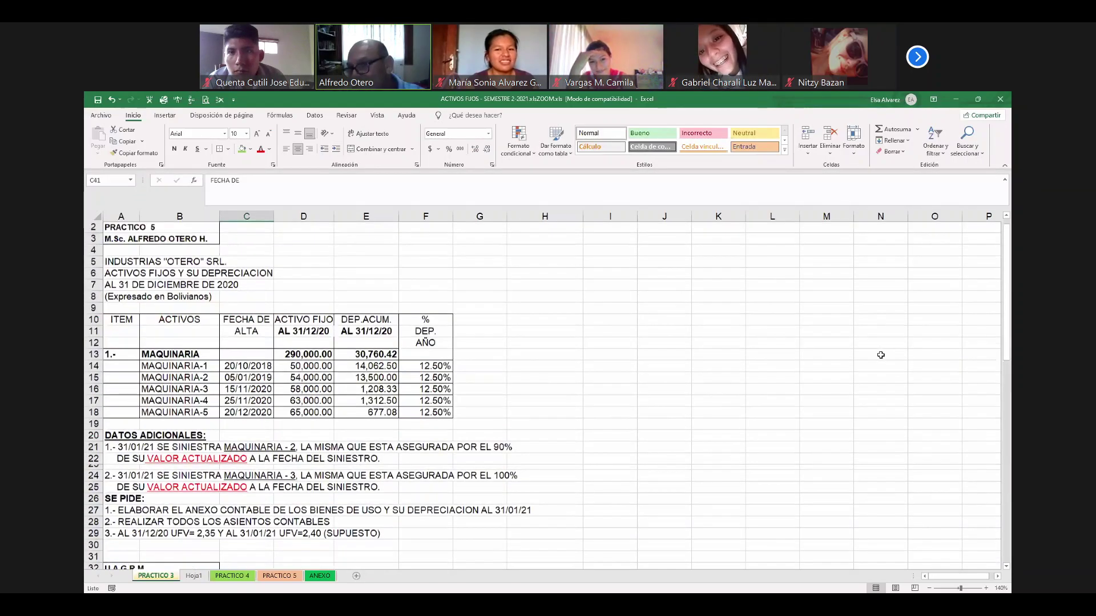
scroll(881, 355, up, 1)
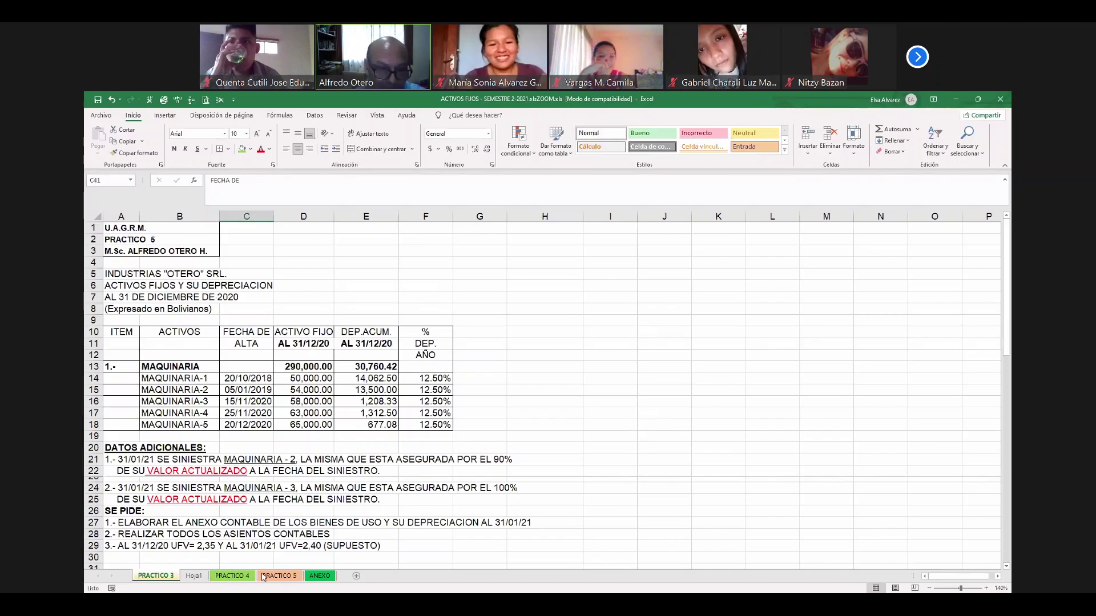
Examine the MAQUINARIA-3 casualty calculation on Hoja1, going through its updated value, accumulated depreciation, net value and insurance coverage formulas in column S
click(193, 576)
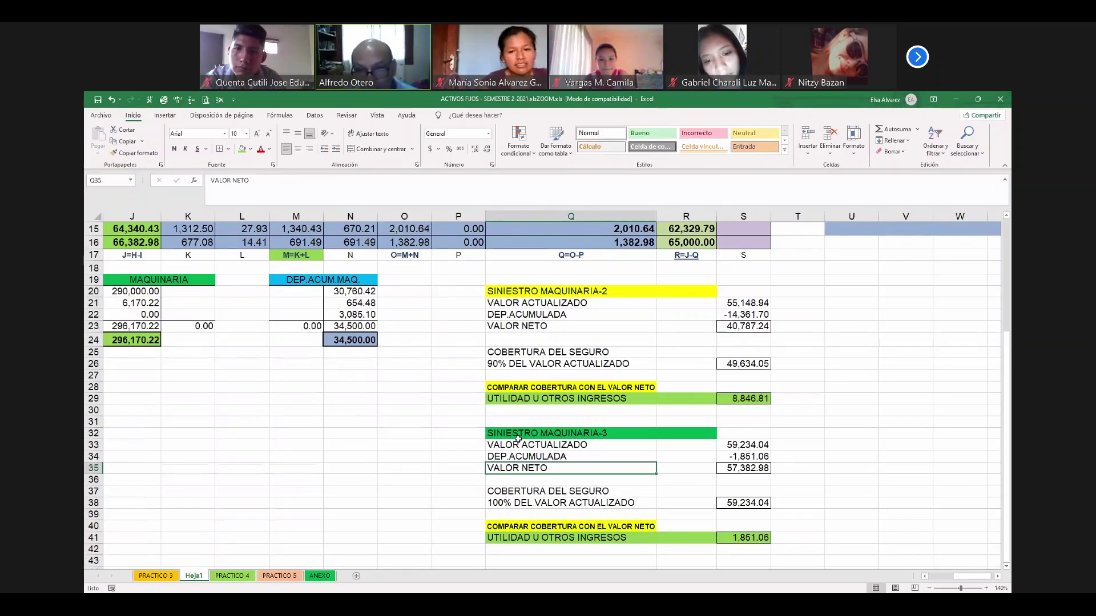
drag(516, 434, 762, 448)
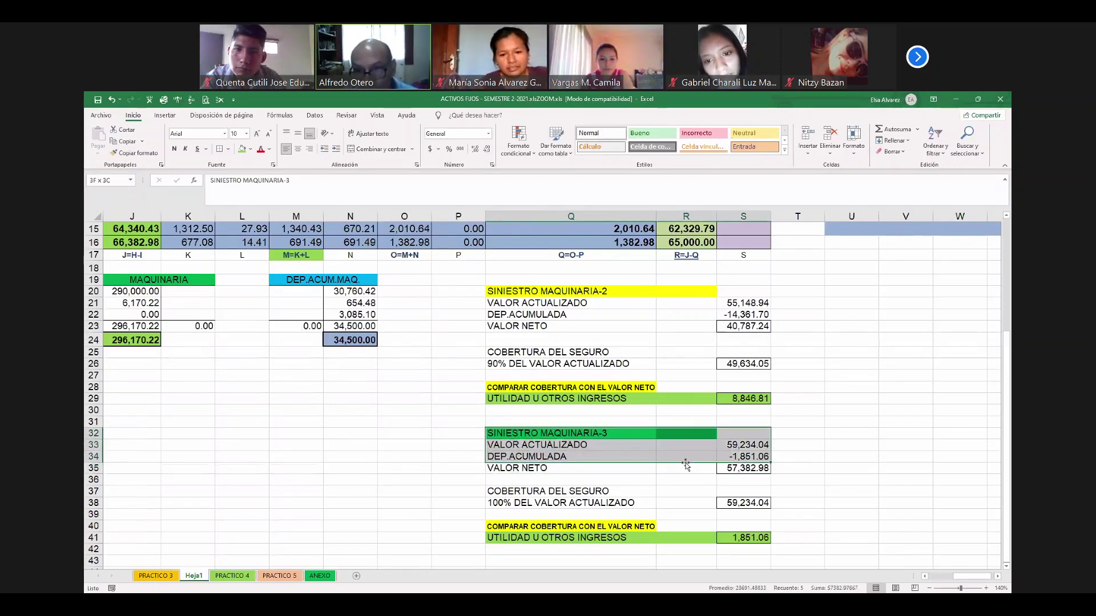
click(762, 448)
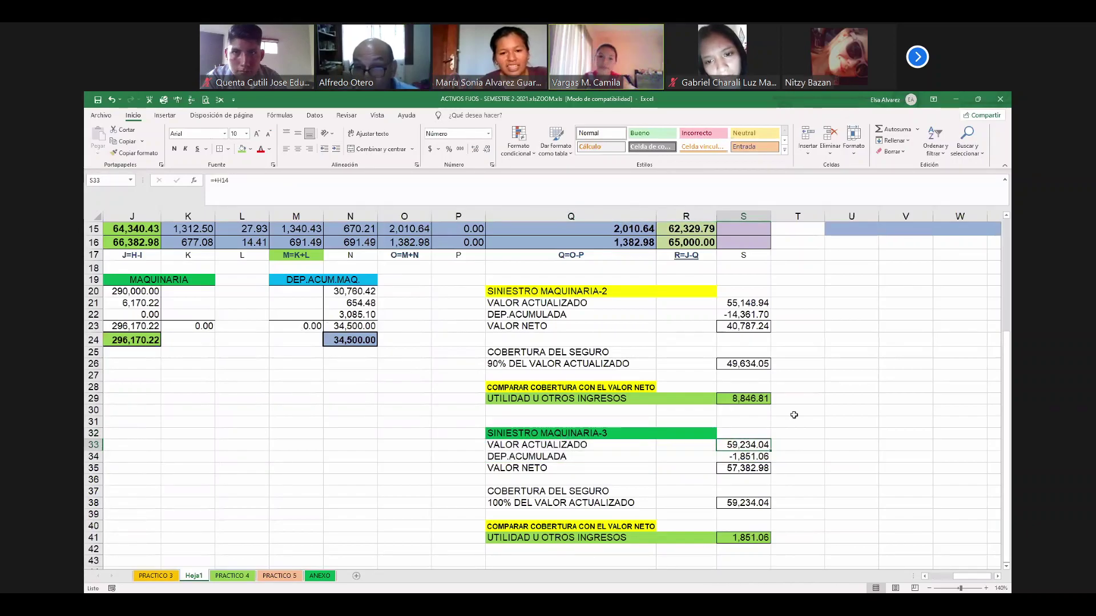
key(Down)
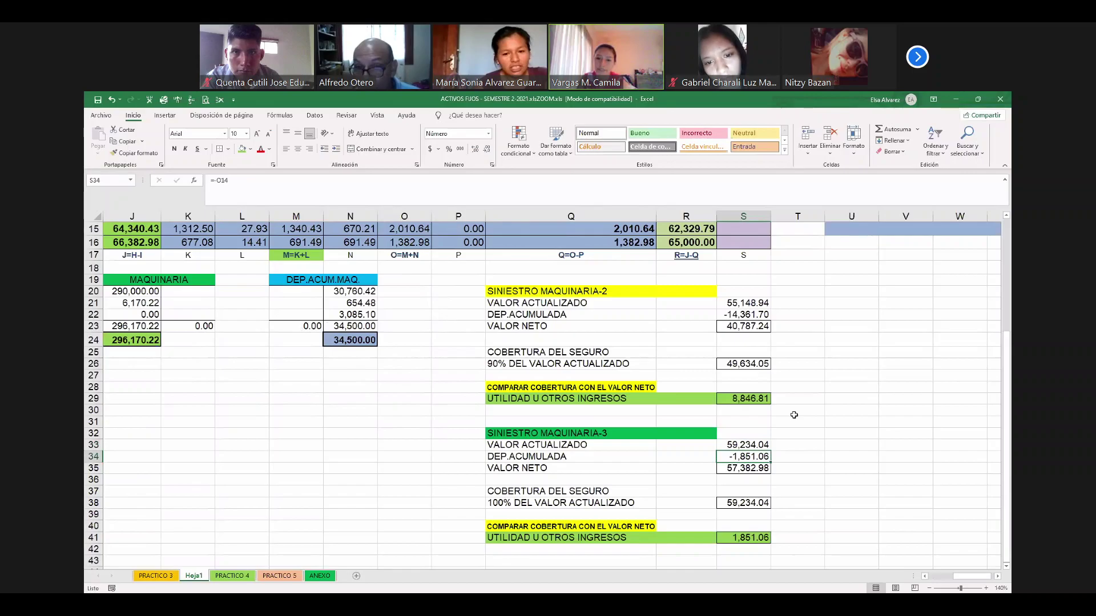
key(Down)
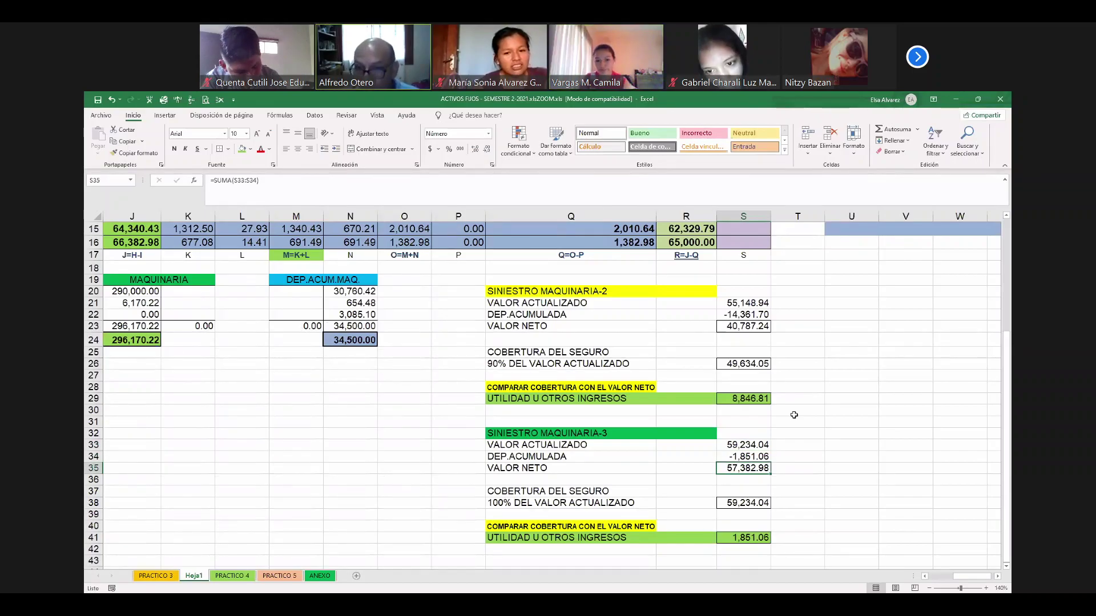
key(Down)
key(Down)
key(Down)
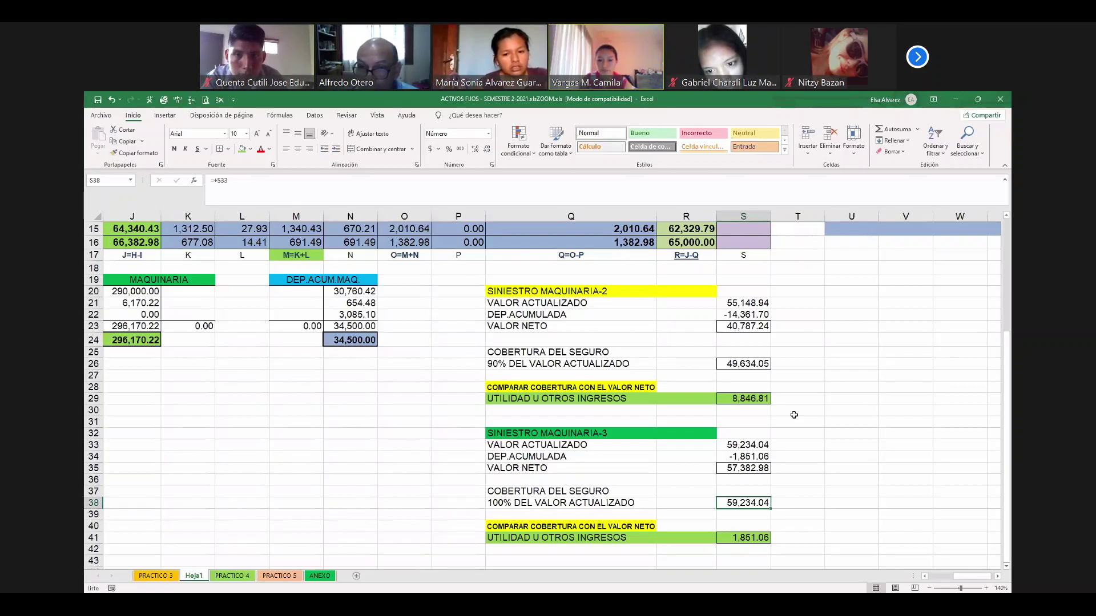
Fill the COMPARAR COBERTURA CON EL VALOR NETO cell in Q40, under the MAQUINARIA-3 coverage, with blue
key(Left)
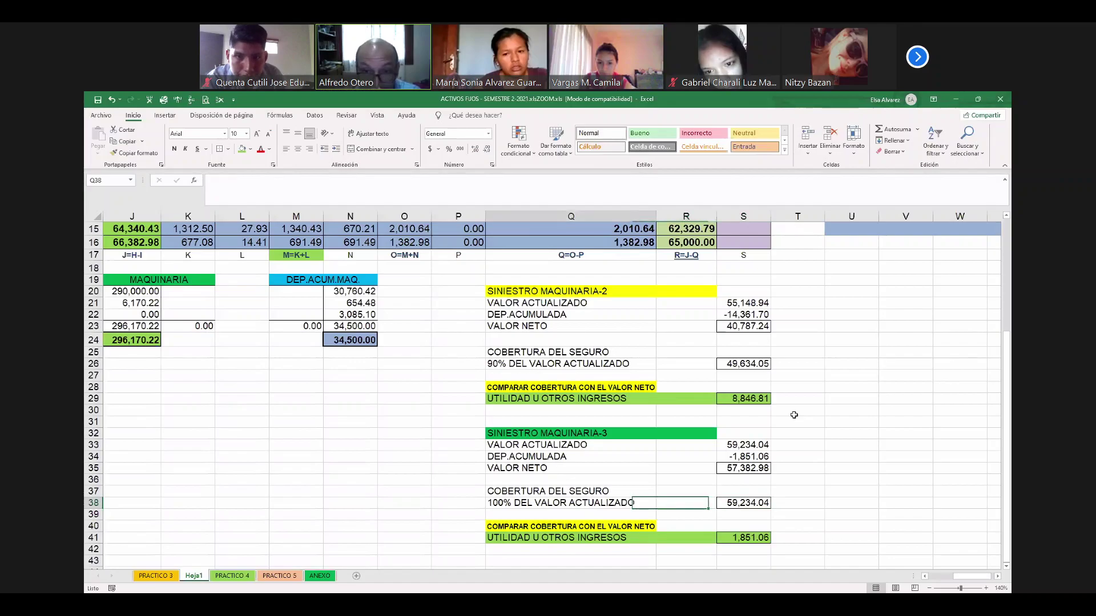
key(Down)
key(Down)
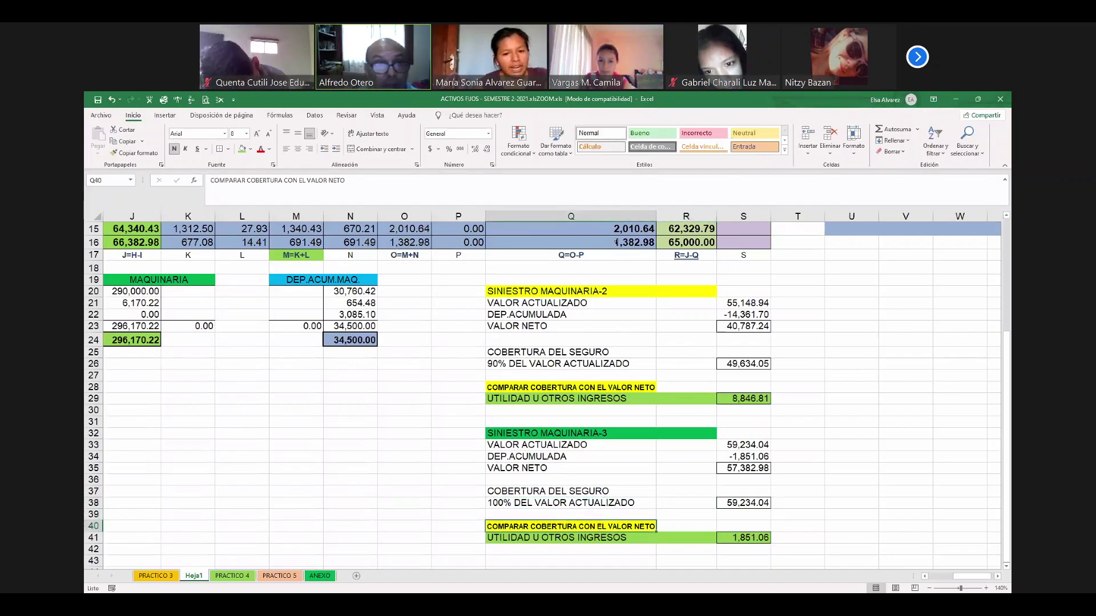
click(250, 149)
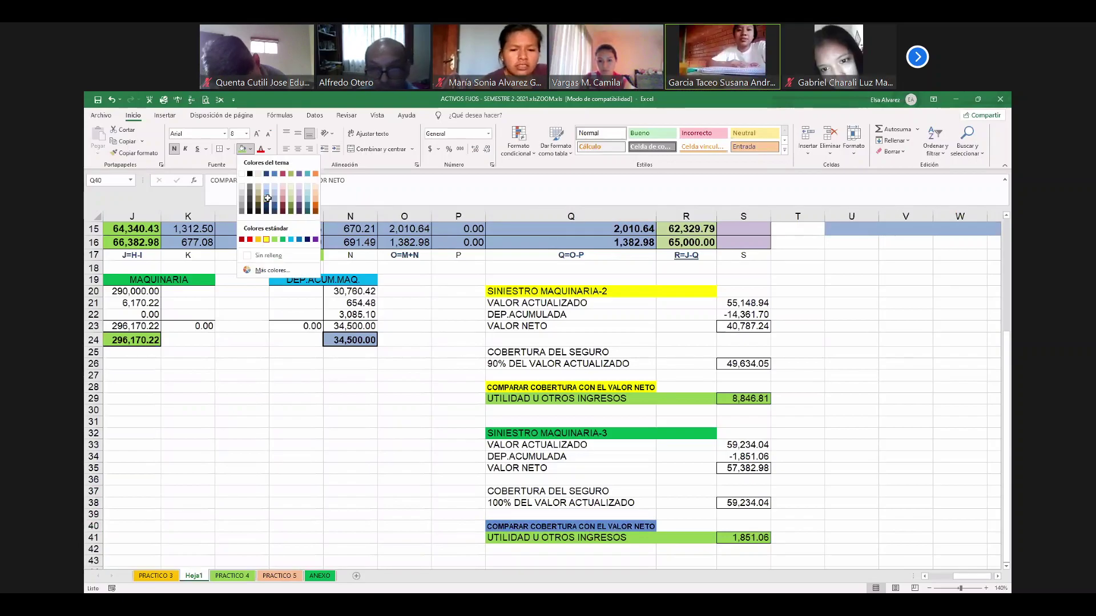
click(268, 202)
scroll(423, 411, down, 2)
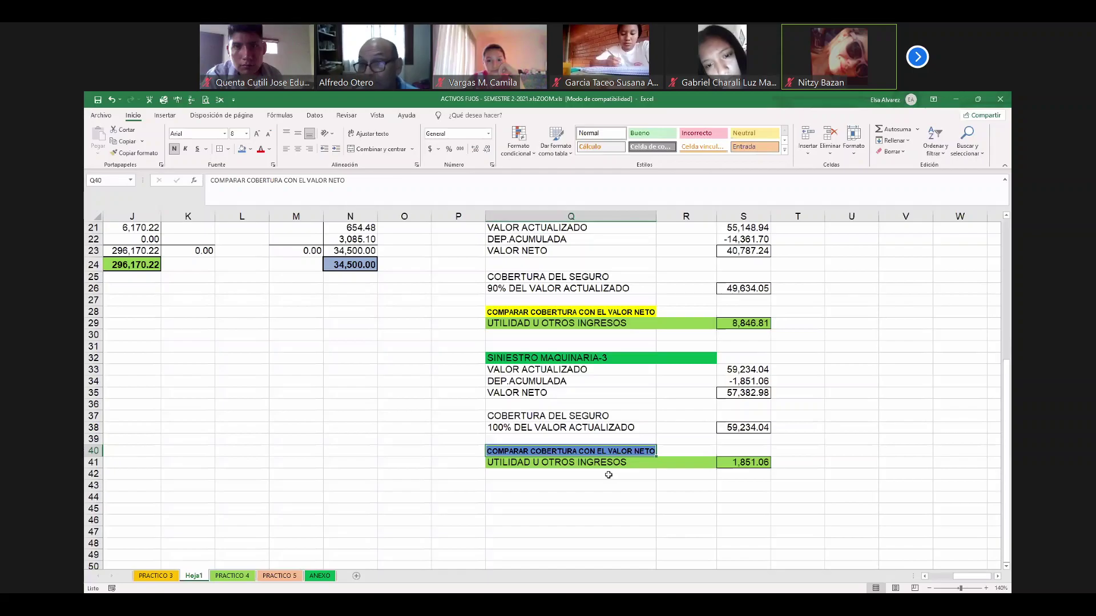
Put an outside border around the MAQUINARIA-2 casualty block Q20:S29 and around the MAQUINARIA-3 block Q32:S41
click(745, 464)
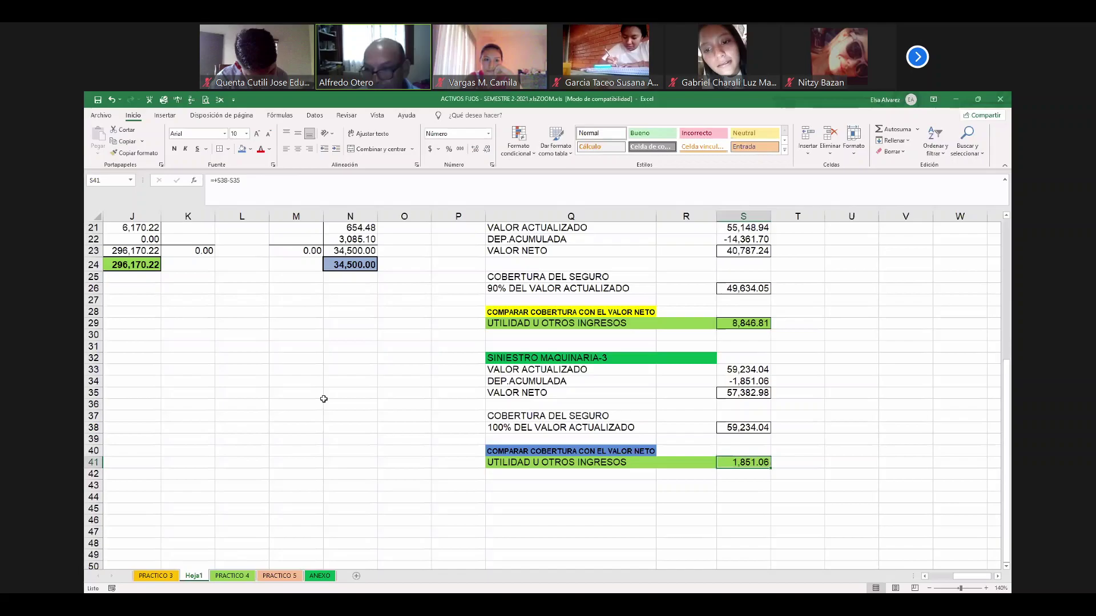
drag(547, 276, 571, 297)
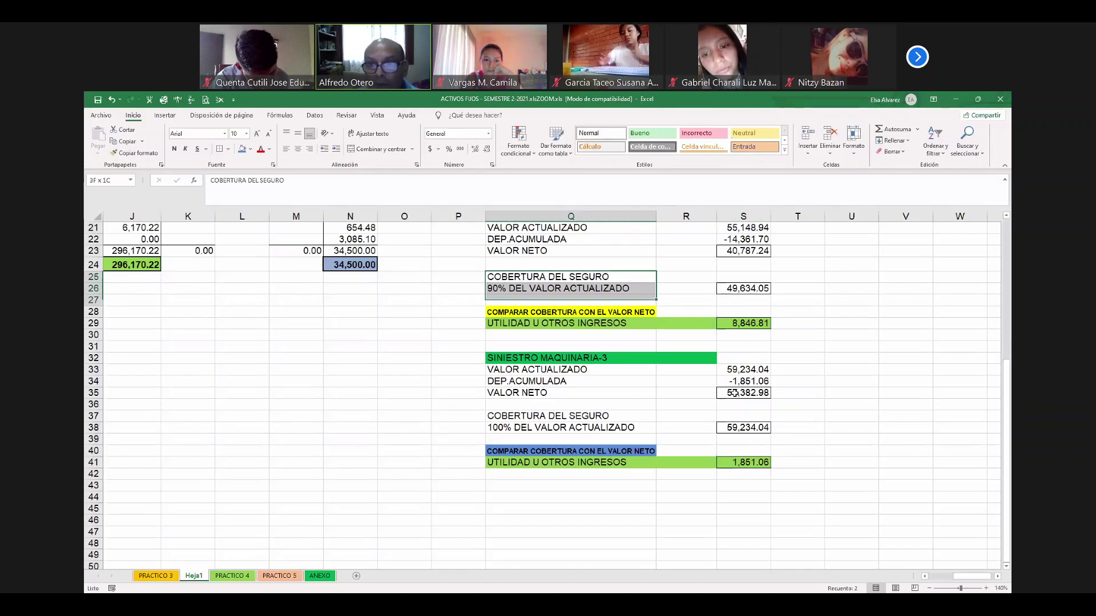
drag(734, 392, 743, 463)
scroll(674, 378, up, 3)
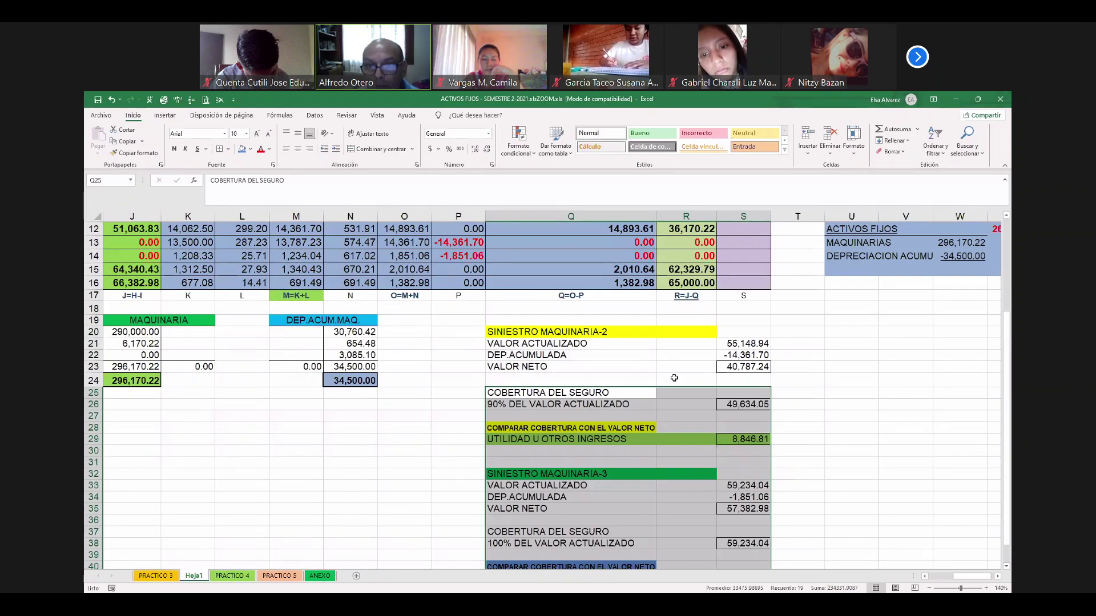
drag(513, 332, 742, 439)
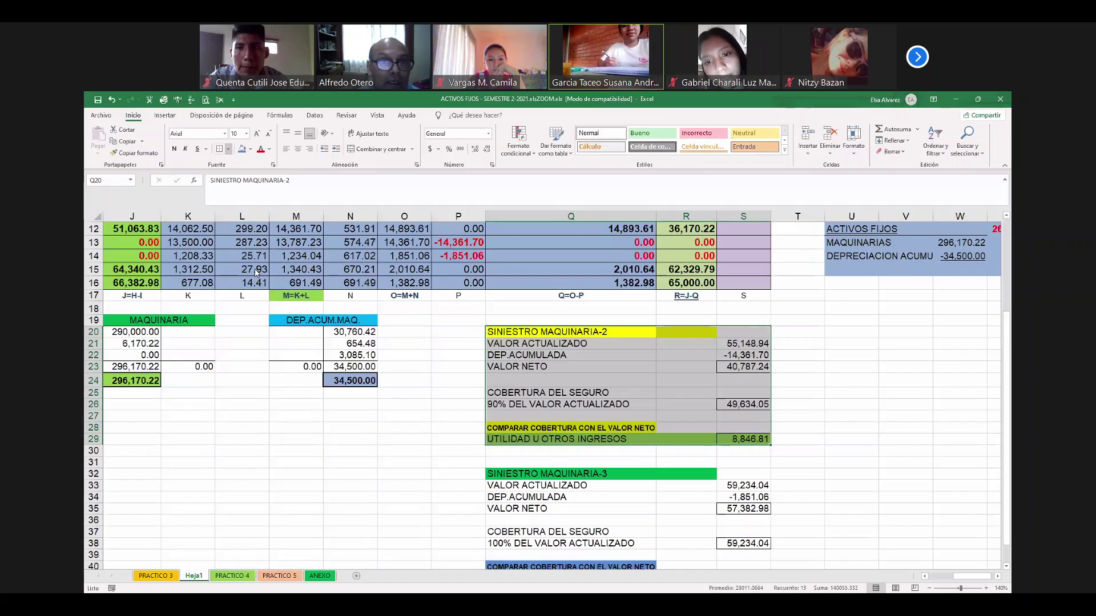
scroll(255, 273, down, 3)
drag(513, 362, 742, 465)
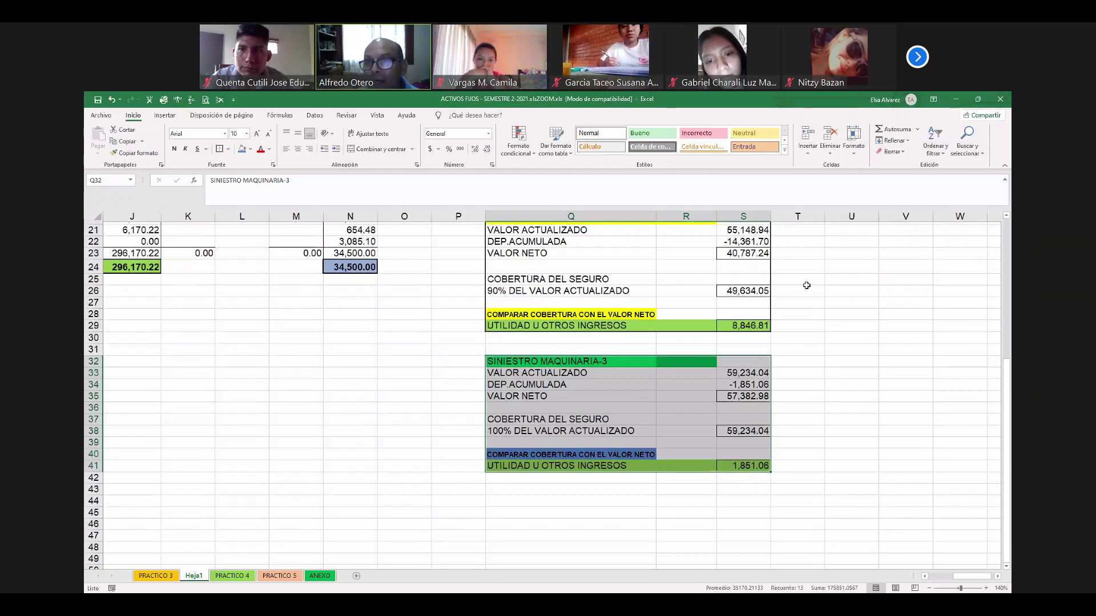
scroll(807, 285, up, 2)
Narrow the empty column T and add bottom borders to U20 and W20 as the journal entry's heading lines
click(821, 290)
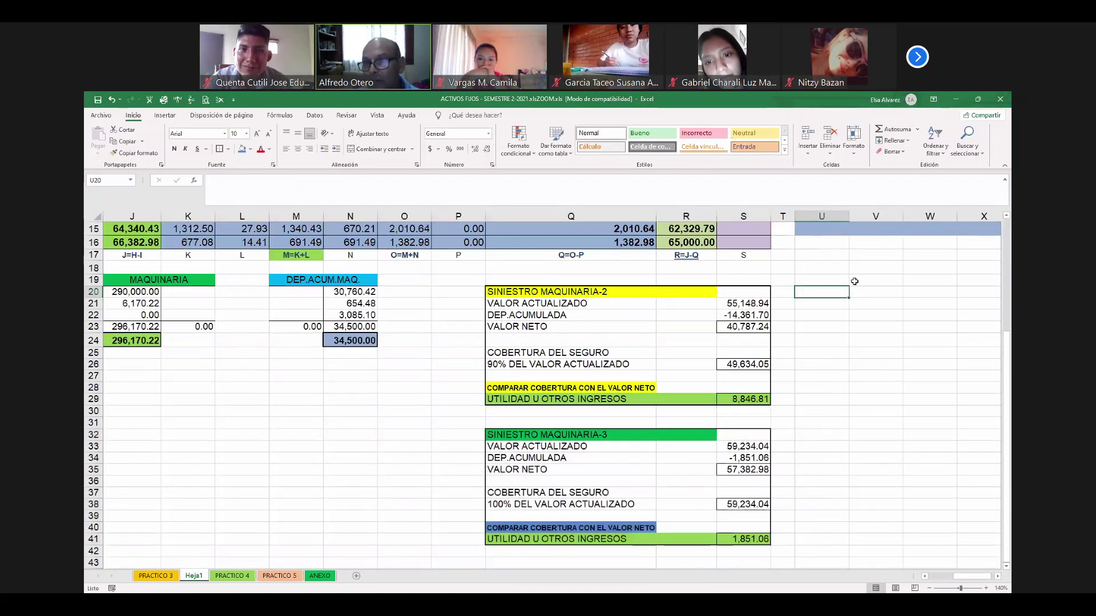
key(Right)
key(Right)
key(Right)
key(Right)
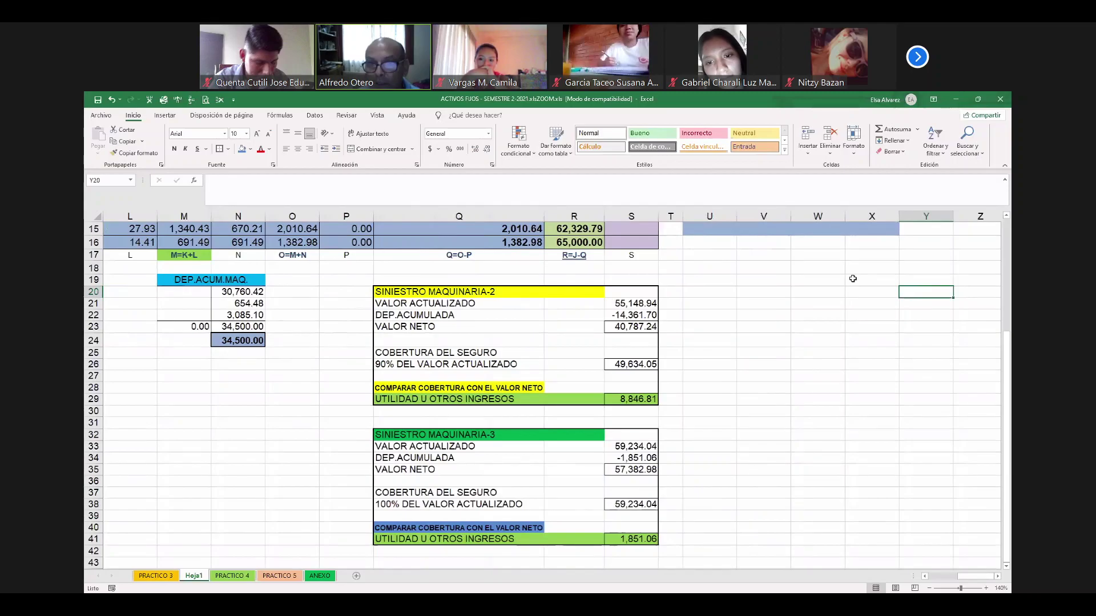
click(709, 292)
ctrl+click(817, 291)
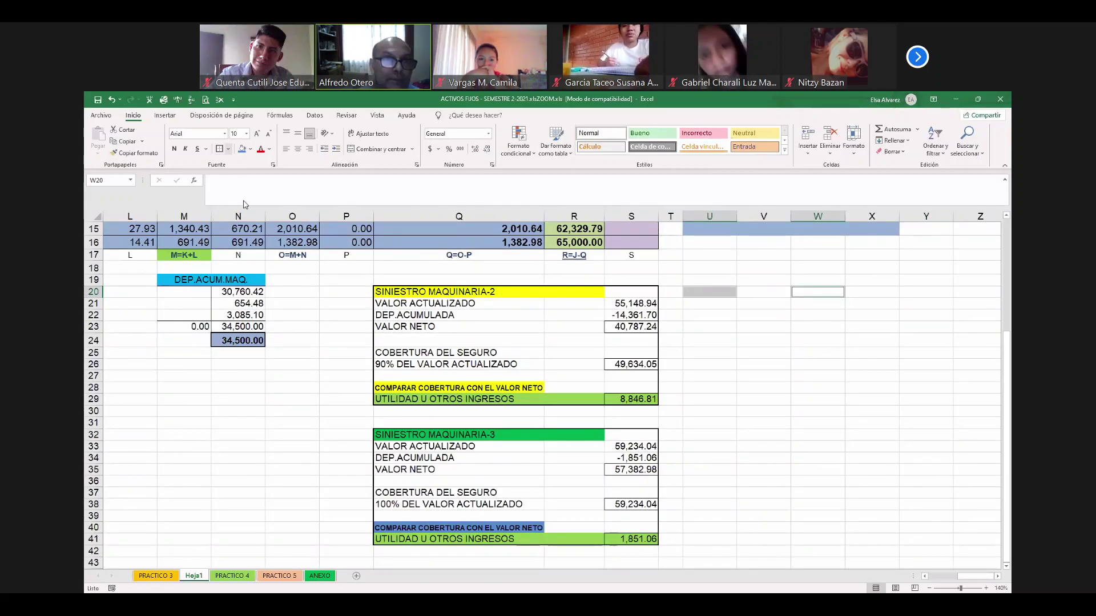
click(228, 149)
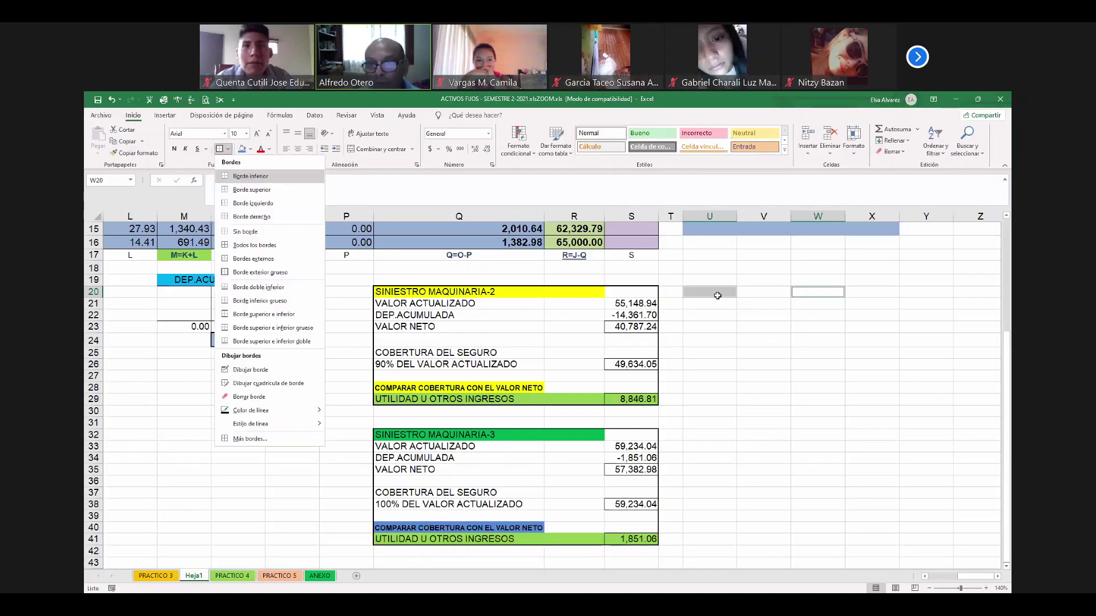
Enter CT in U20 and the date 31/01/2021 in V20 as the journal entry heading
click(717, 296)
text(CT)
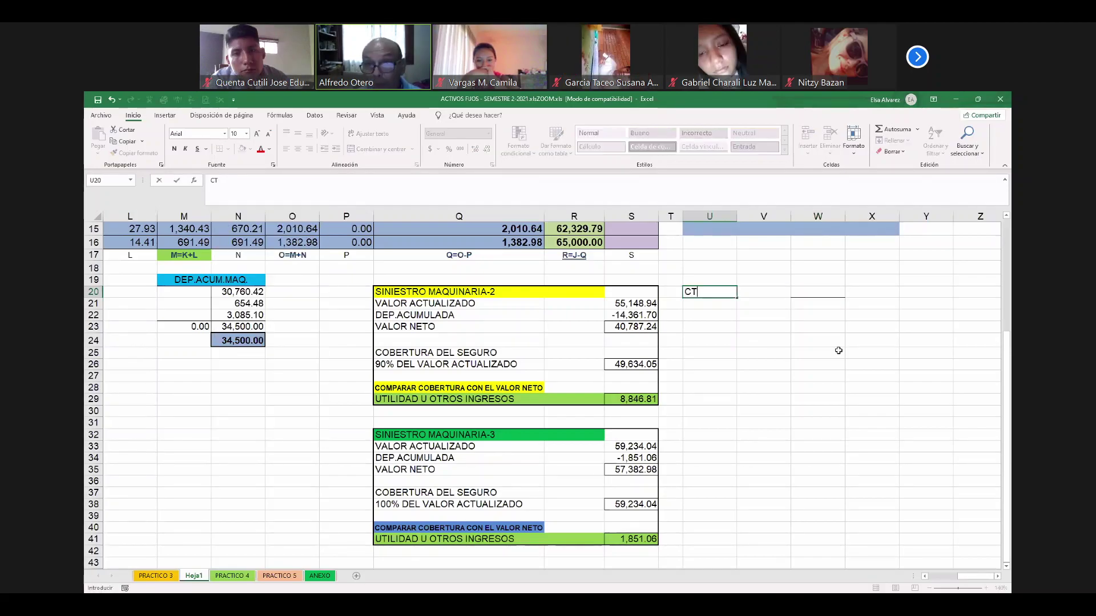
key(Tab)
text(31/01/2021)
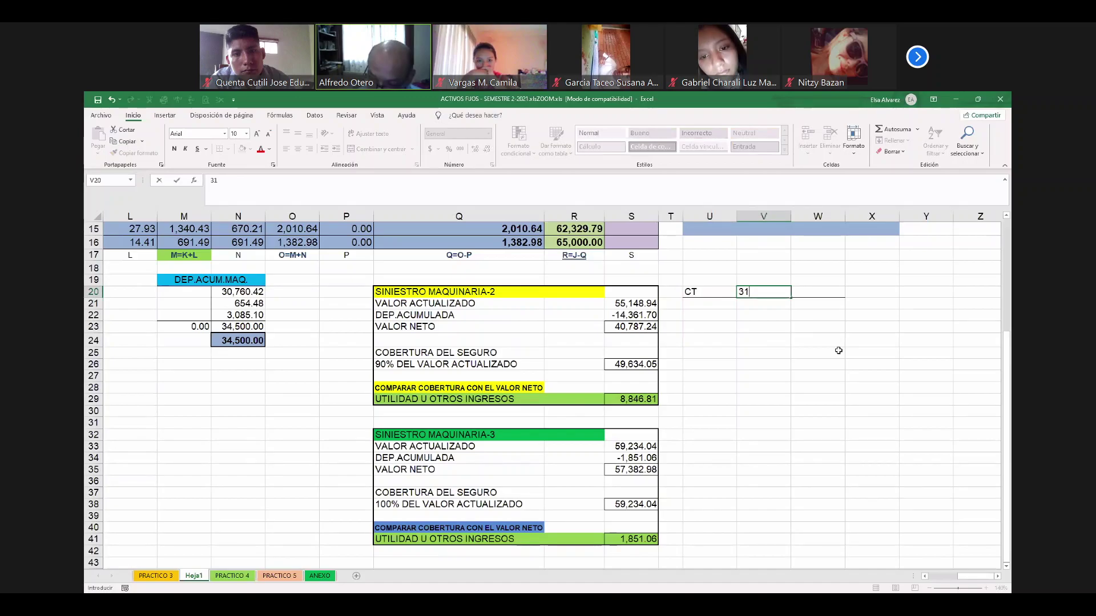
key(Return)
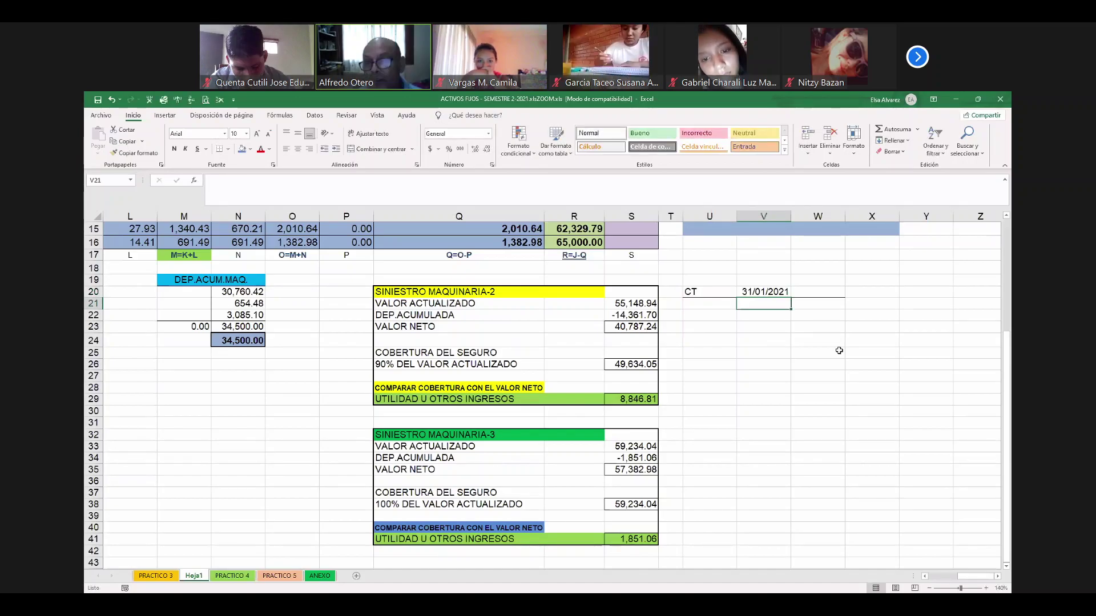
Enter the account name CTAS.POR COBRAR SEGURO in U21, below the CT heading
key(Left)
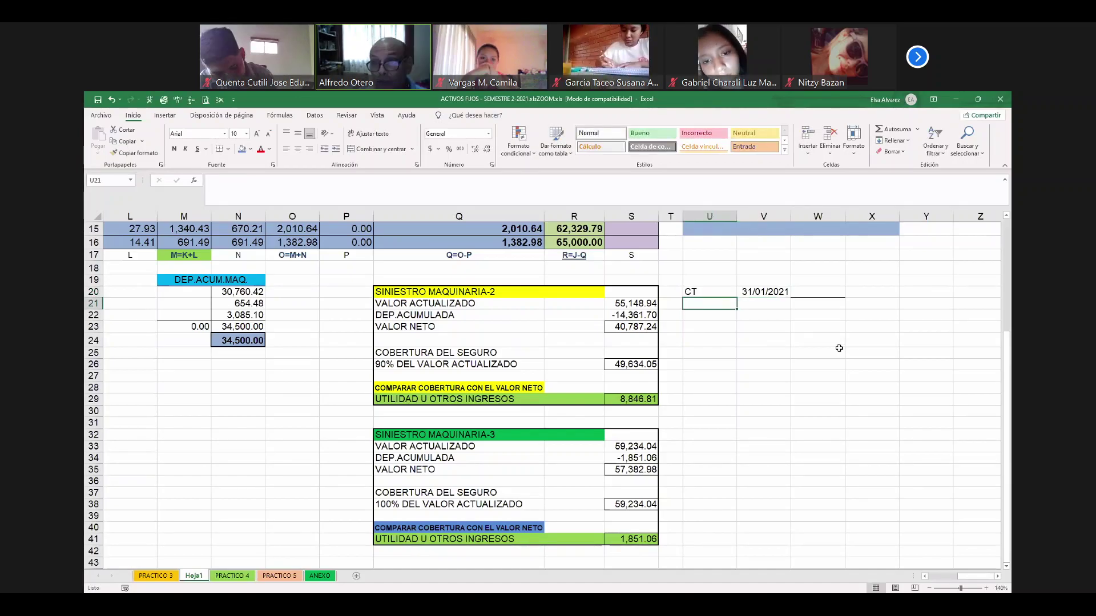
key(Right)
key(Right)
key(Right)
key(Right)
key(Right)
key(Right)
key(Left)
key(Left)
key(Left)
key(Left)
key(Left)
key(Left)
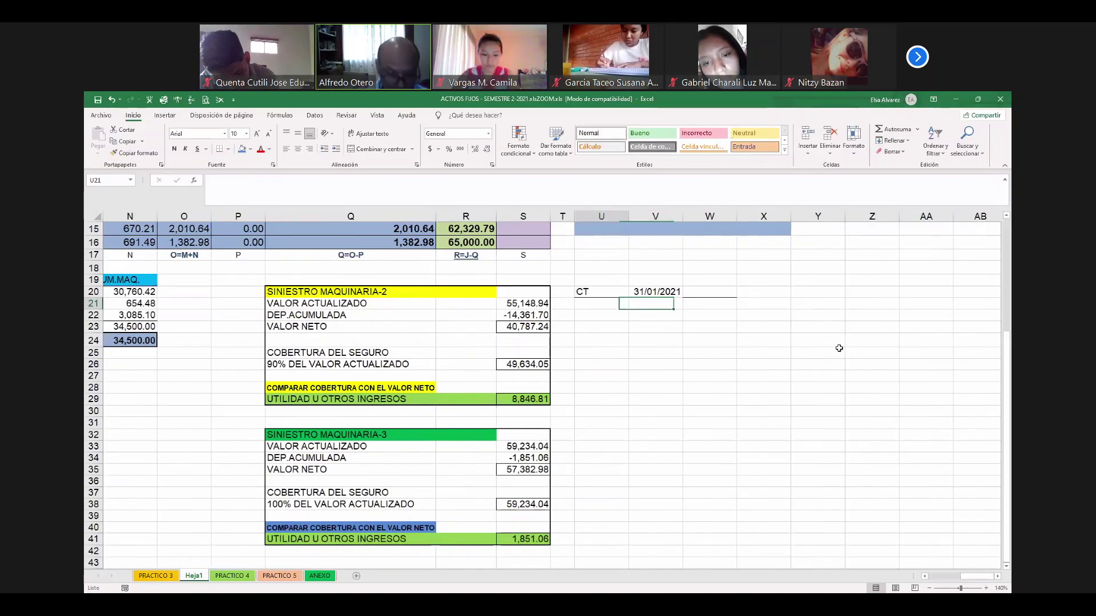
text(CU)
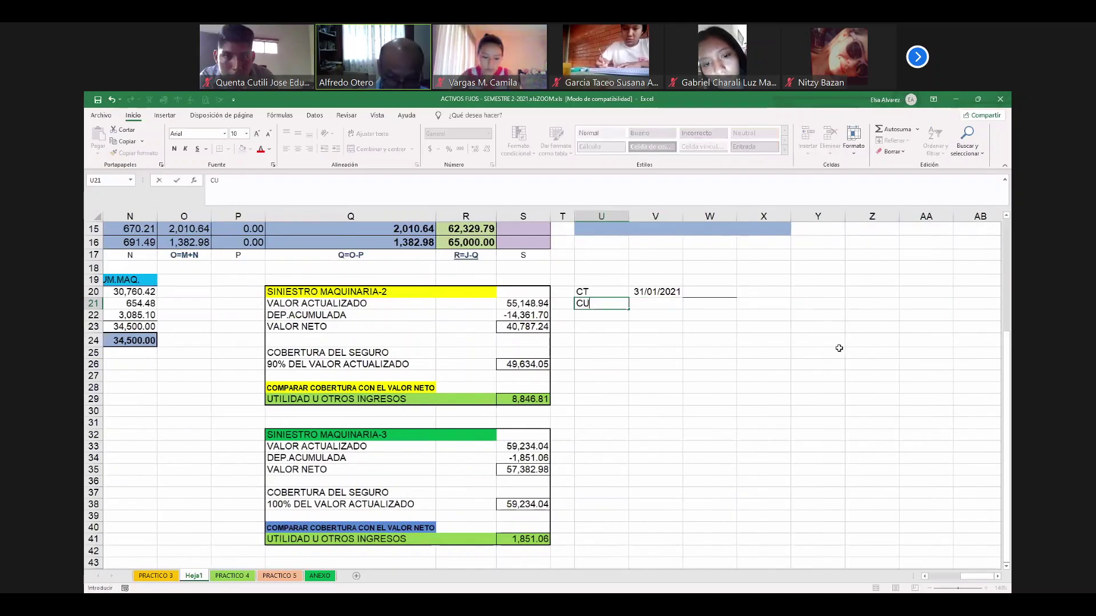
key(BackSpace)
text(TAS.P)
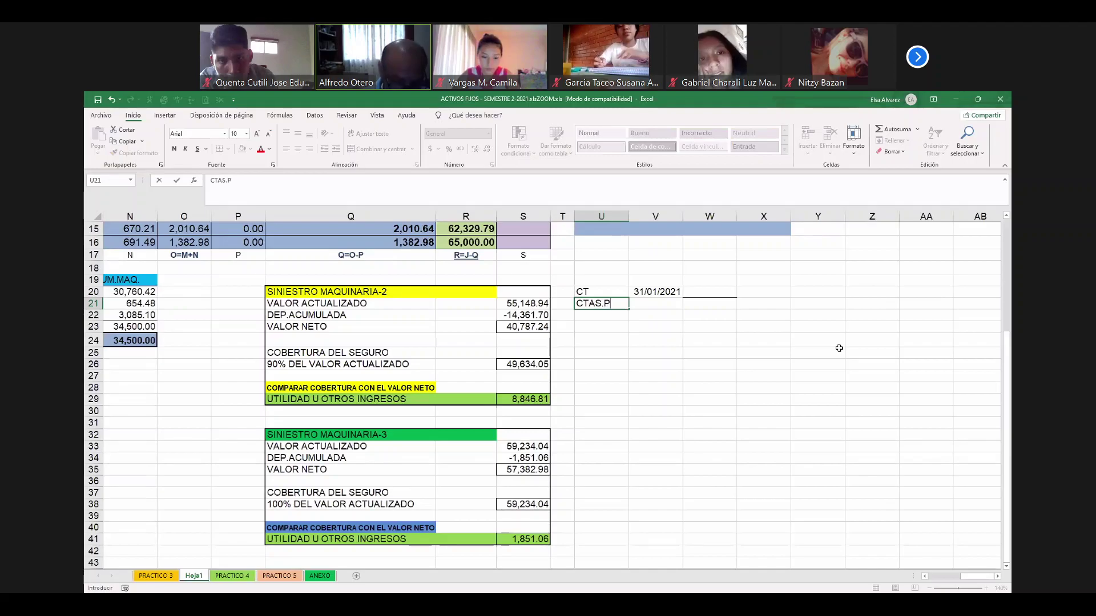
text(OR COBRAR S)
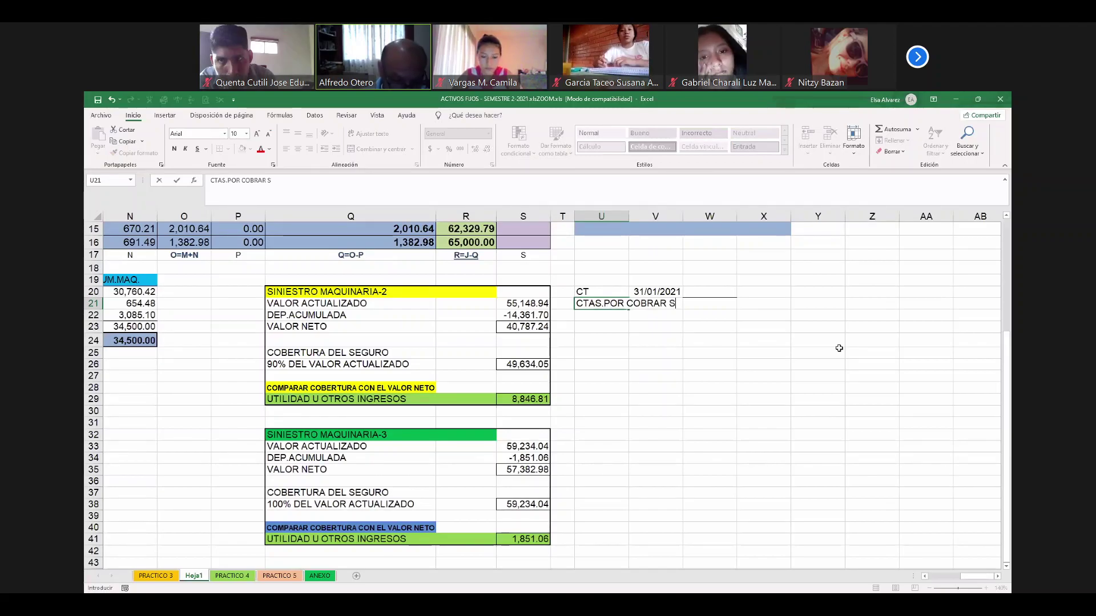
text(EGURO)
Link the CTAS.POR COBRAR SEGURO amount in X21 to the MAQUINARIA-2 insurance coverage with the formula +S26
key(Right)
key(Right)
key(Right)
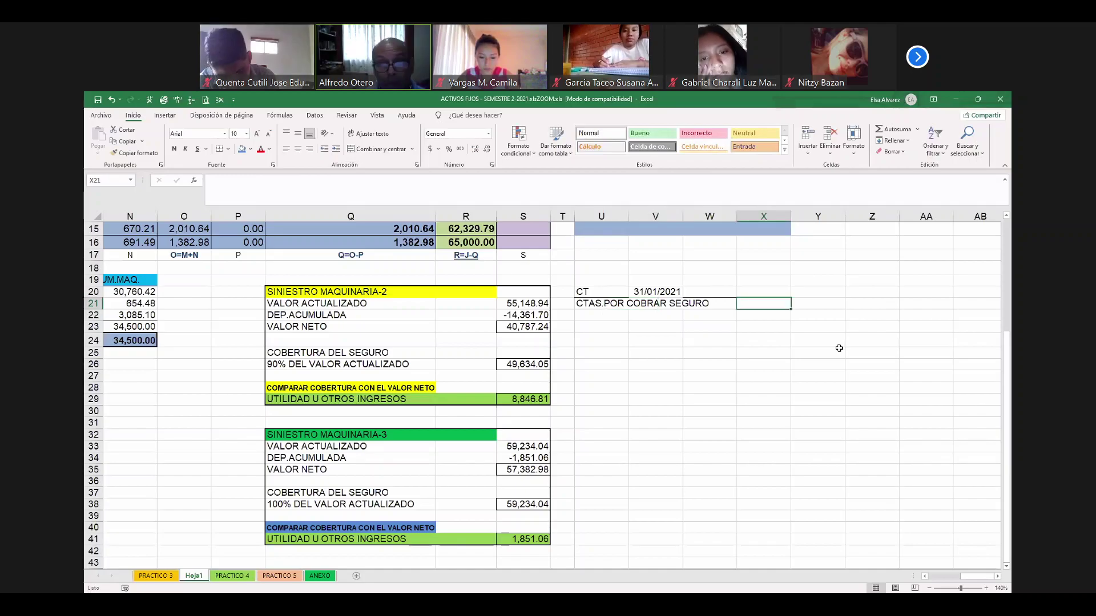
text(+)
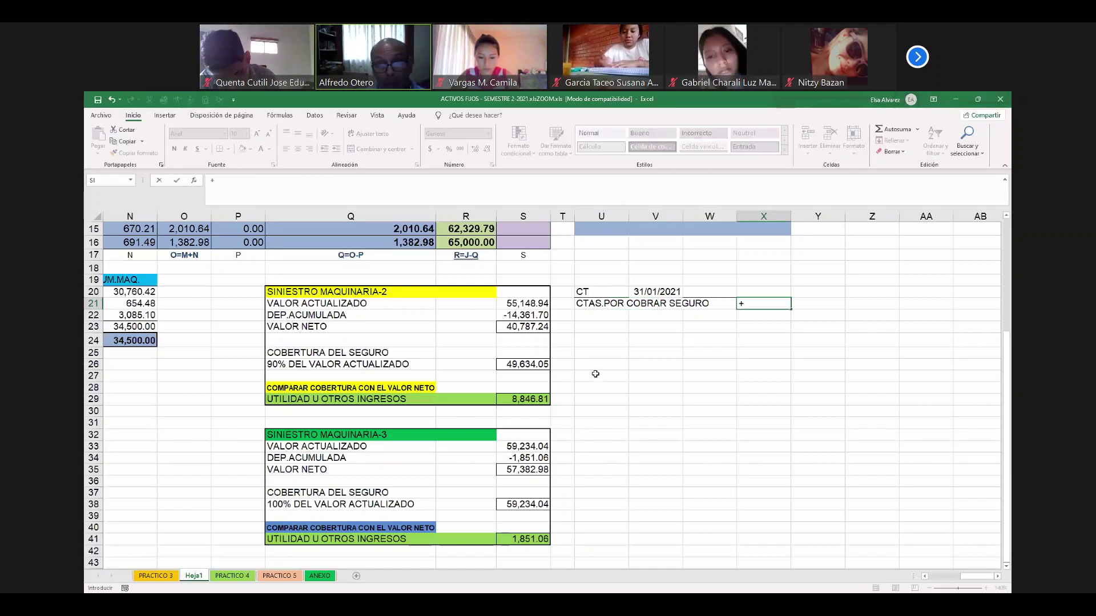
click(528, 366)
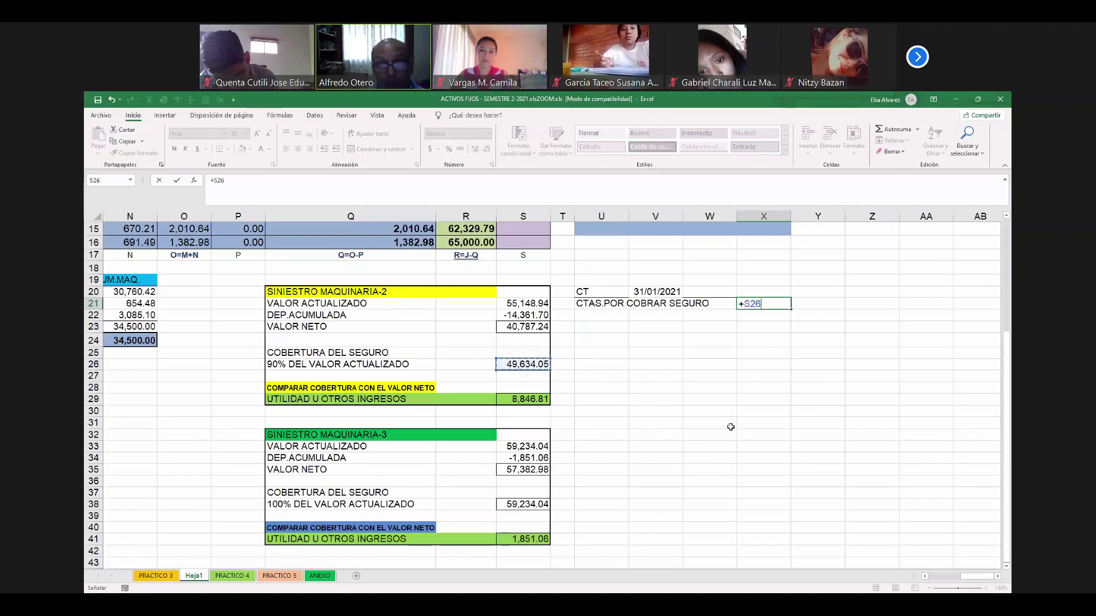
key(Return)
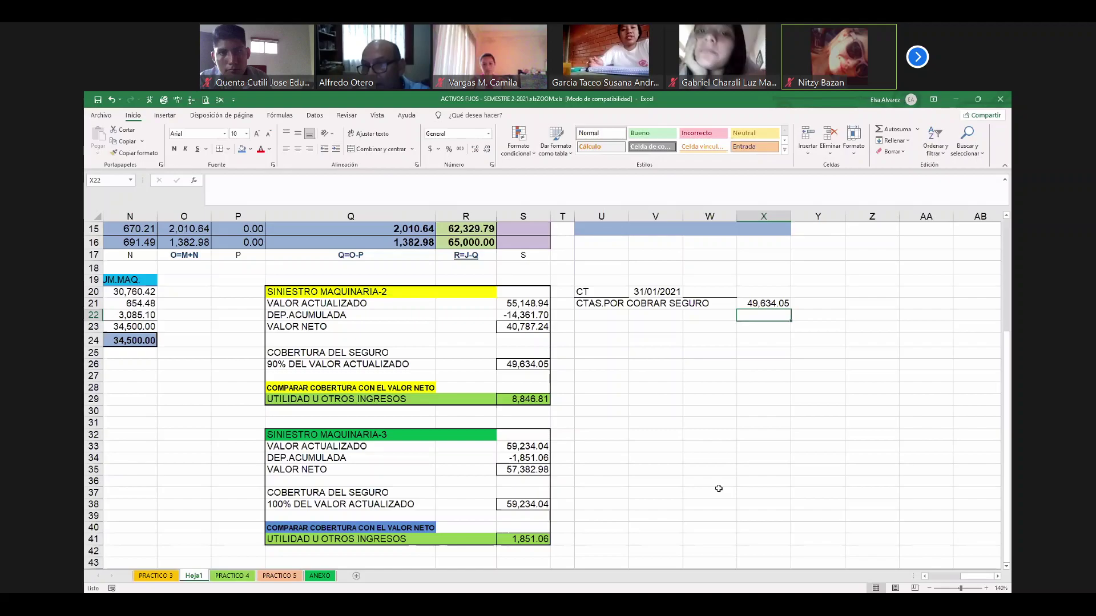
key(Up)
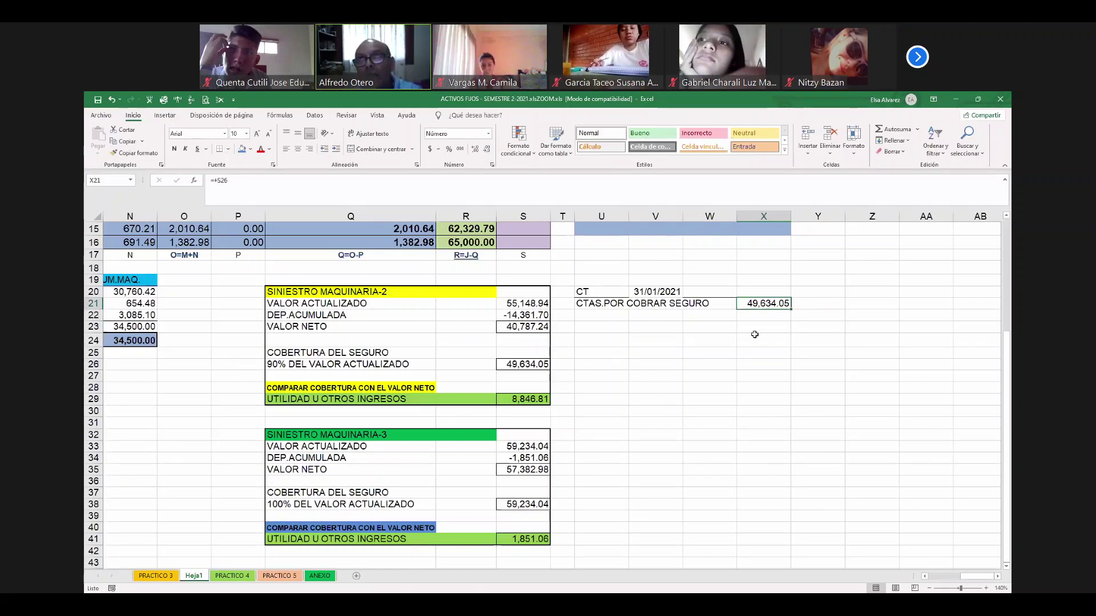
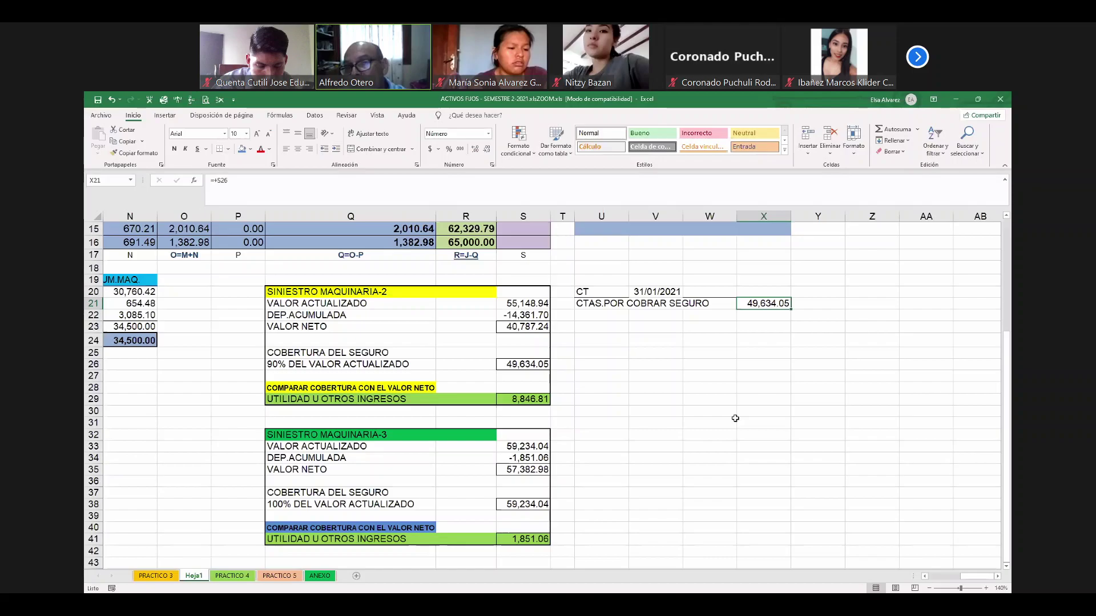
Enter the account name DEP.ACUM.MAQUINARIA in U22, below CTAS.POR COBRAR SEGURO
key(Return)
text(DEP.ACUM.MAQUINARIA)
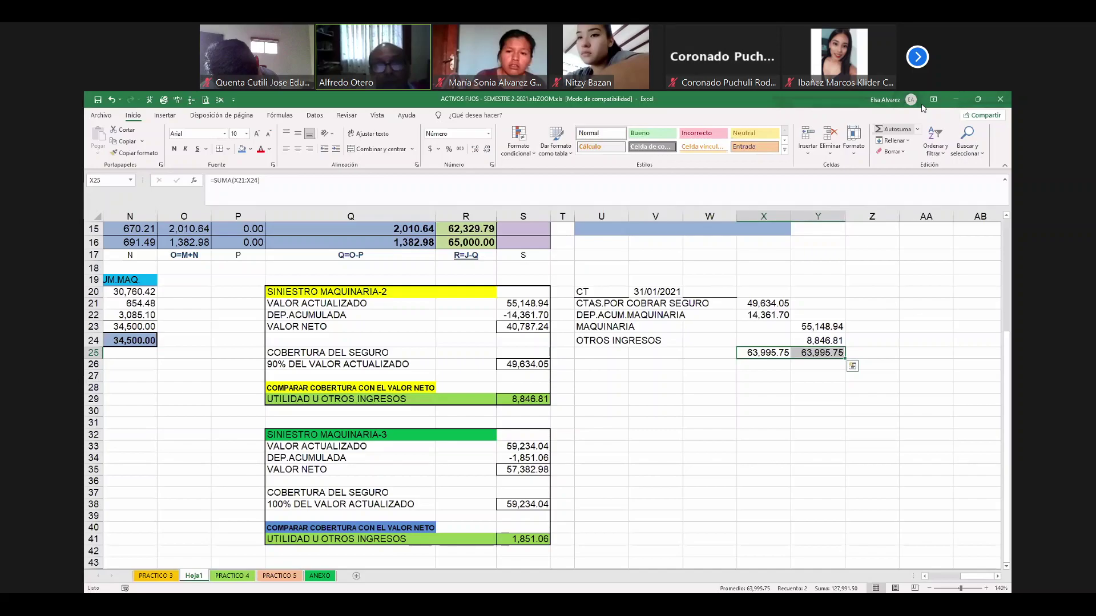
key(Up)
key(Up)
key(Up)
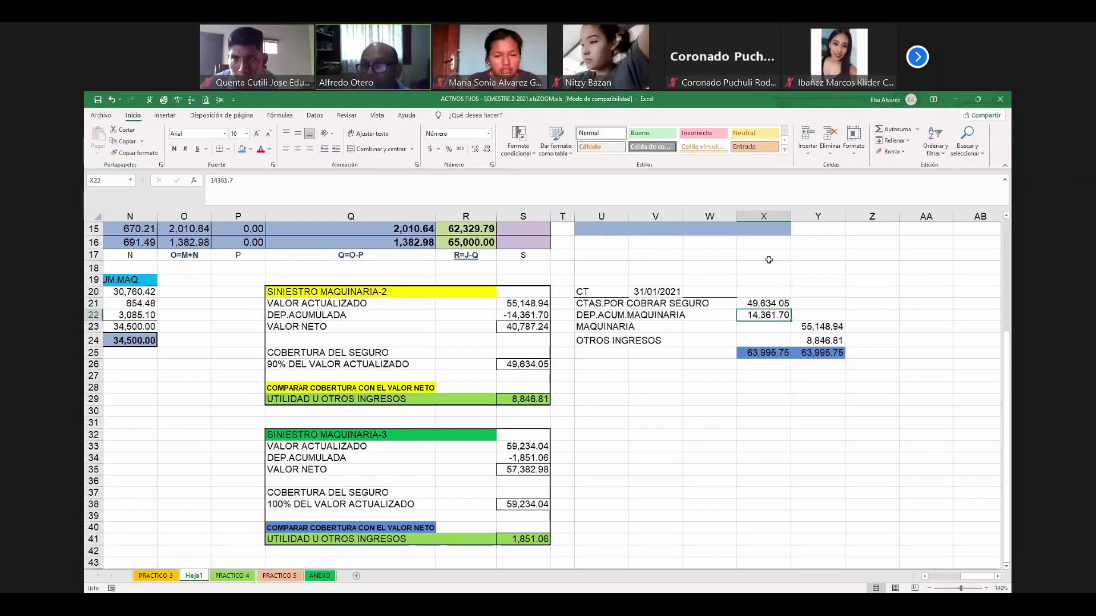
Copy the journal entry heading U20:W20 with CT and the date to U32, beside the SINIESTRO MAQUINARIA-3 block
drag(588, 291, 711, 292)
key(ctrl+c)
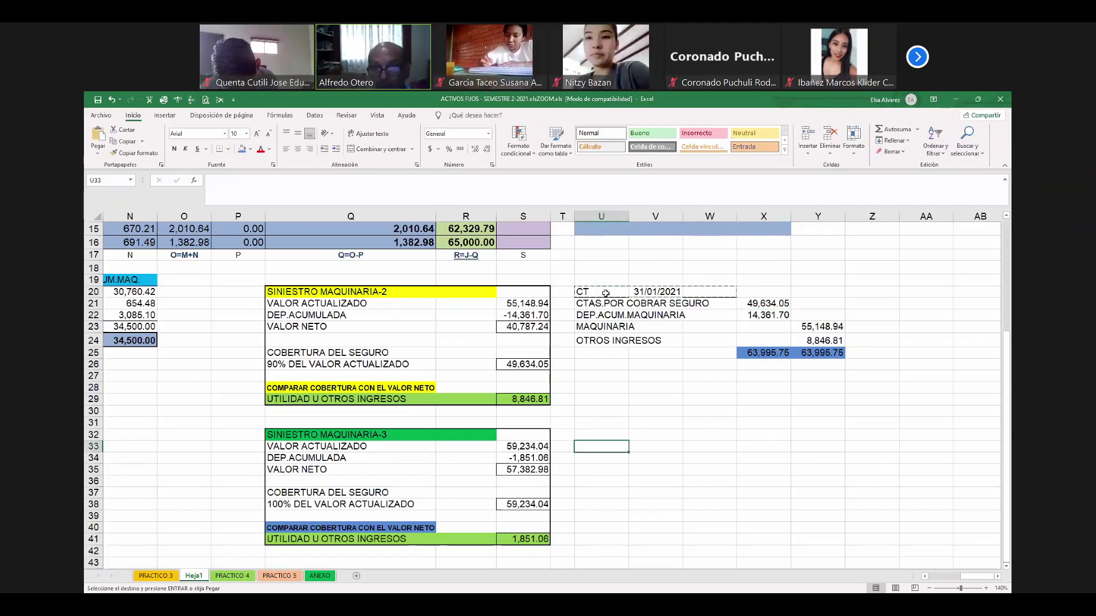
click(601, 446)
click(601, 434)
key(Return)
drag(763, 399, 733, 423)
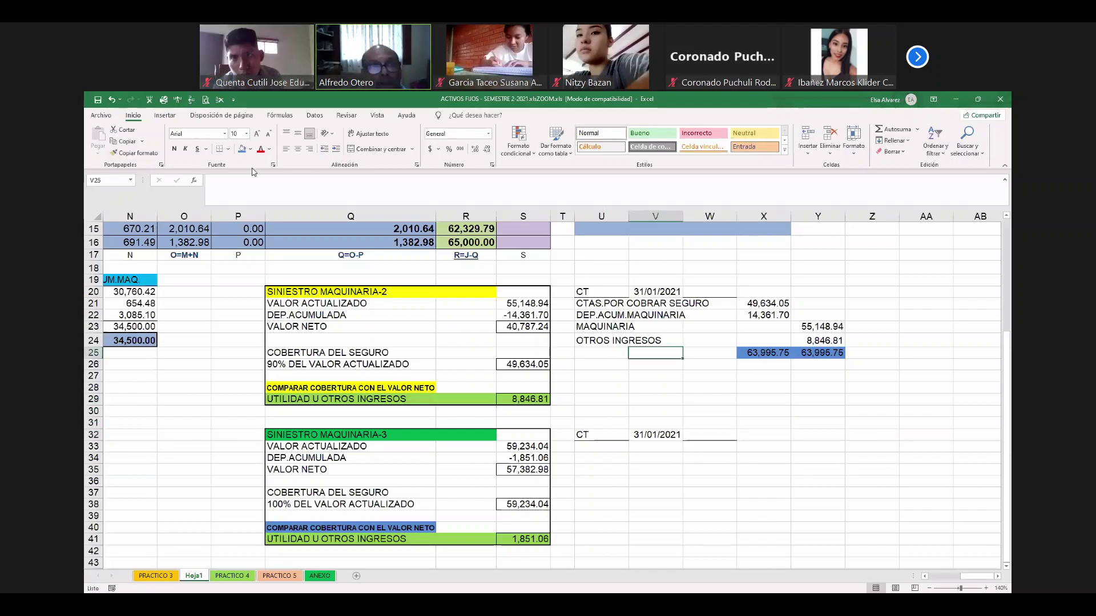
click(655, 352)
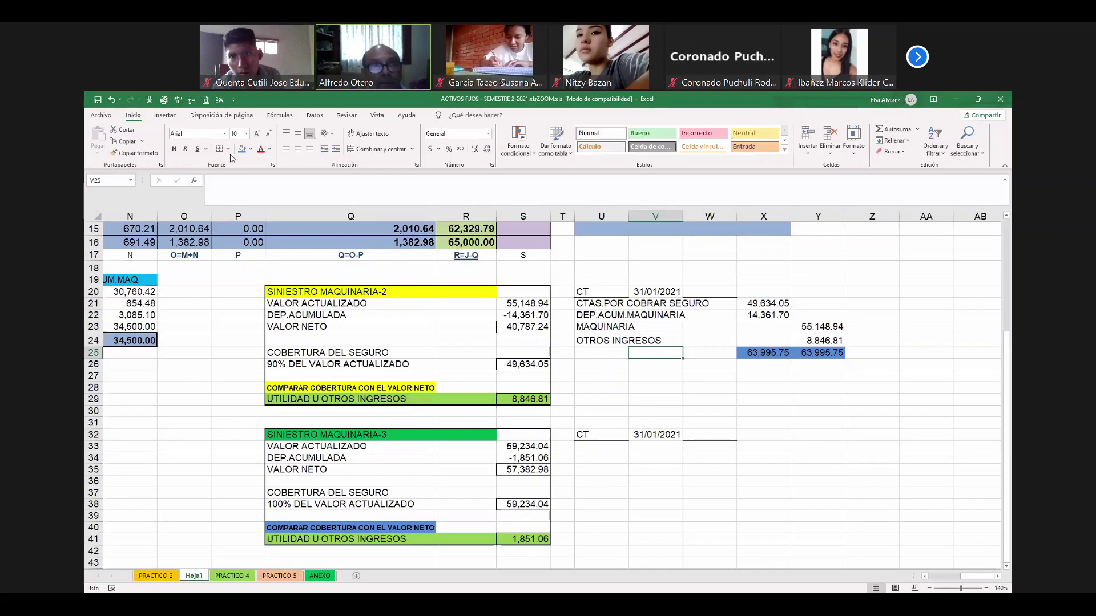
key(Right)
key(Down)
key(Down)
key(Down)
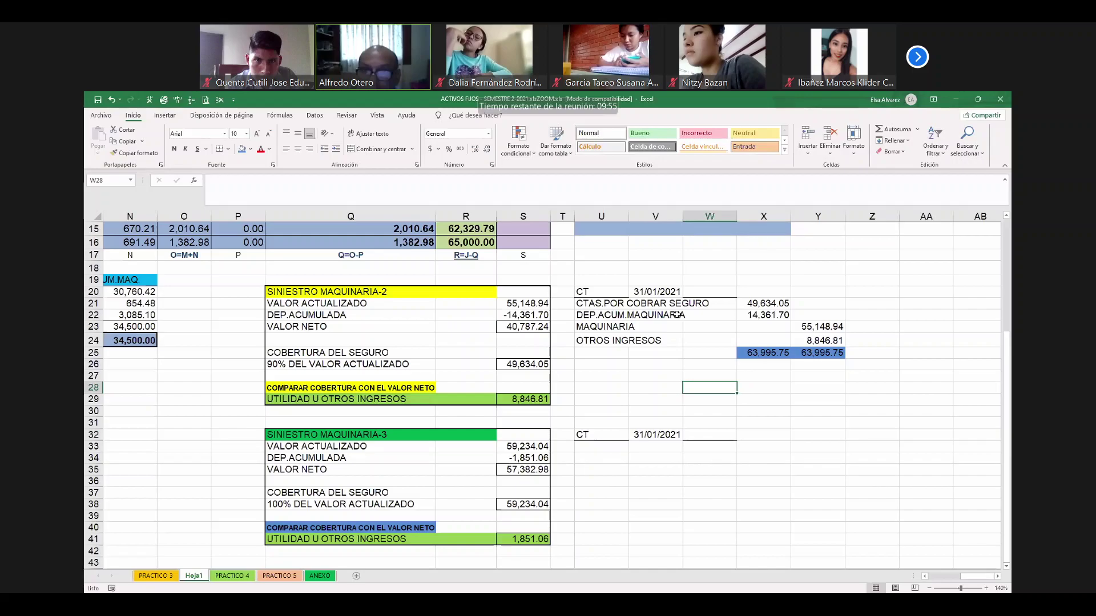
click(655, 353)
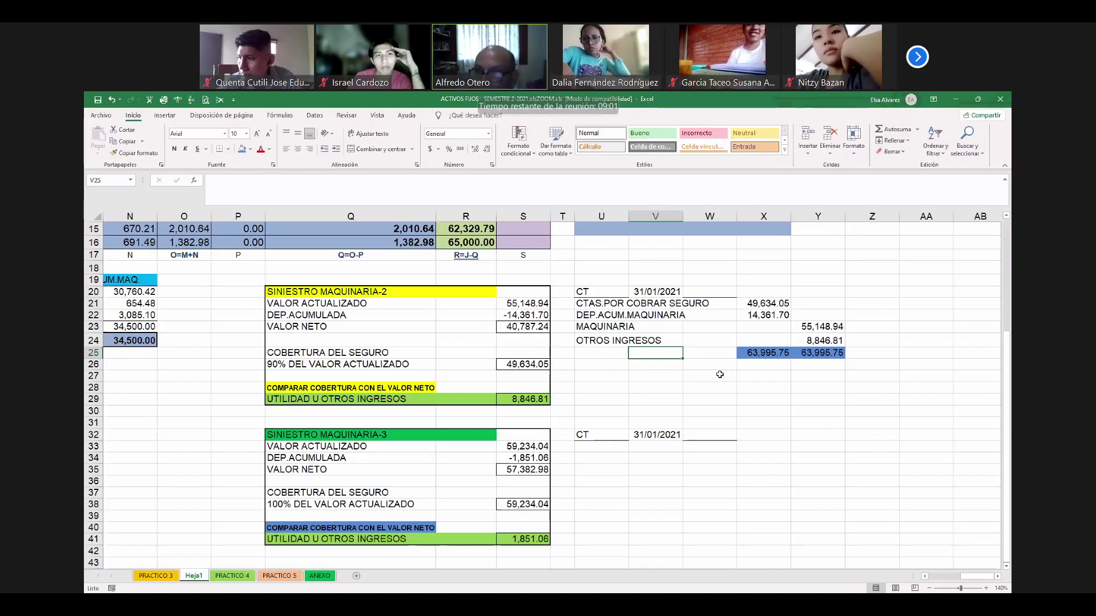
click(663, 375)
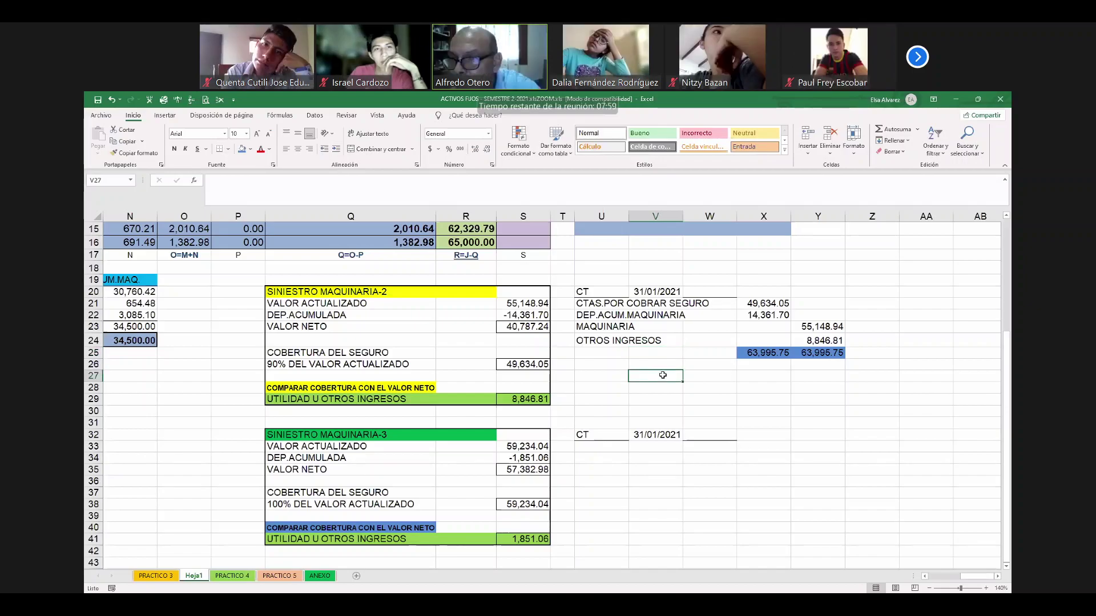